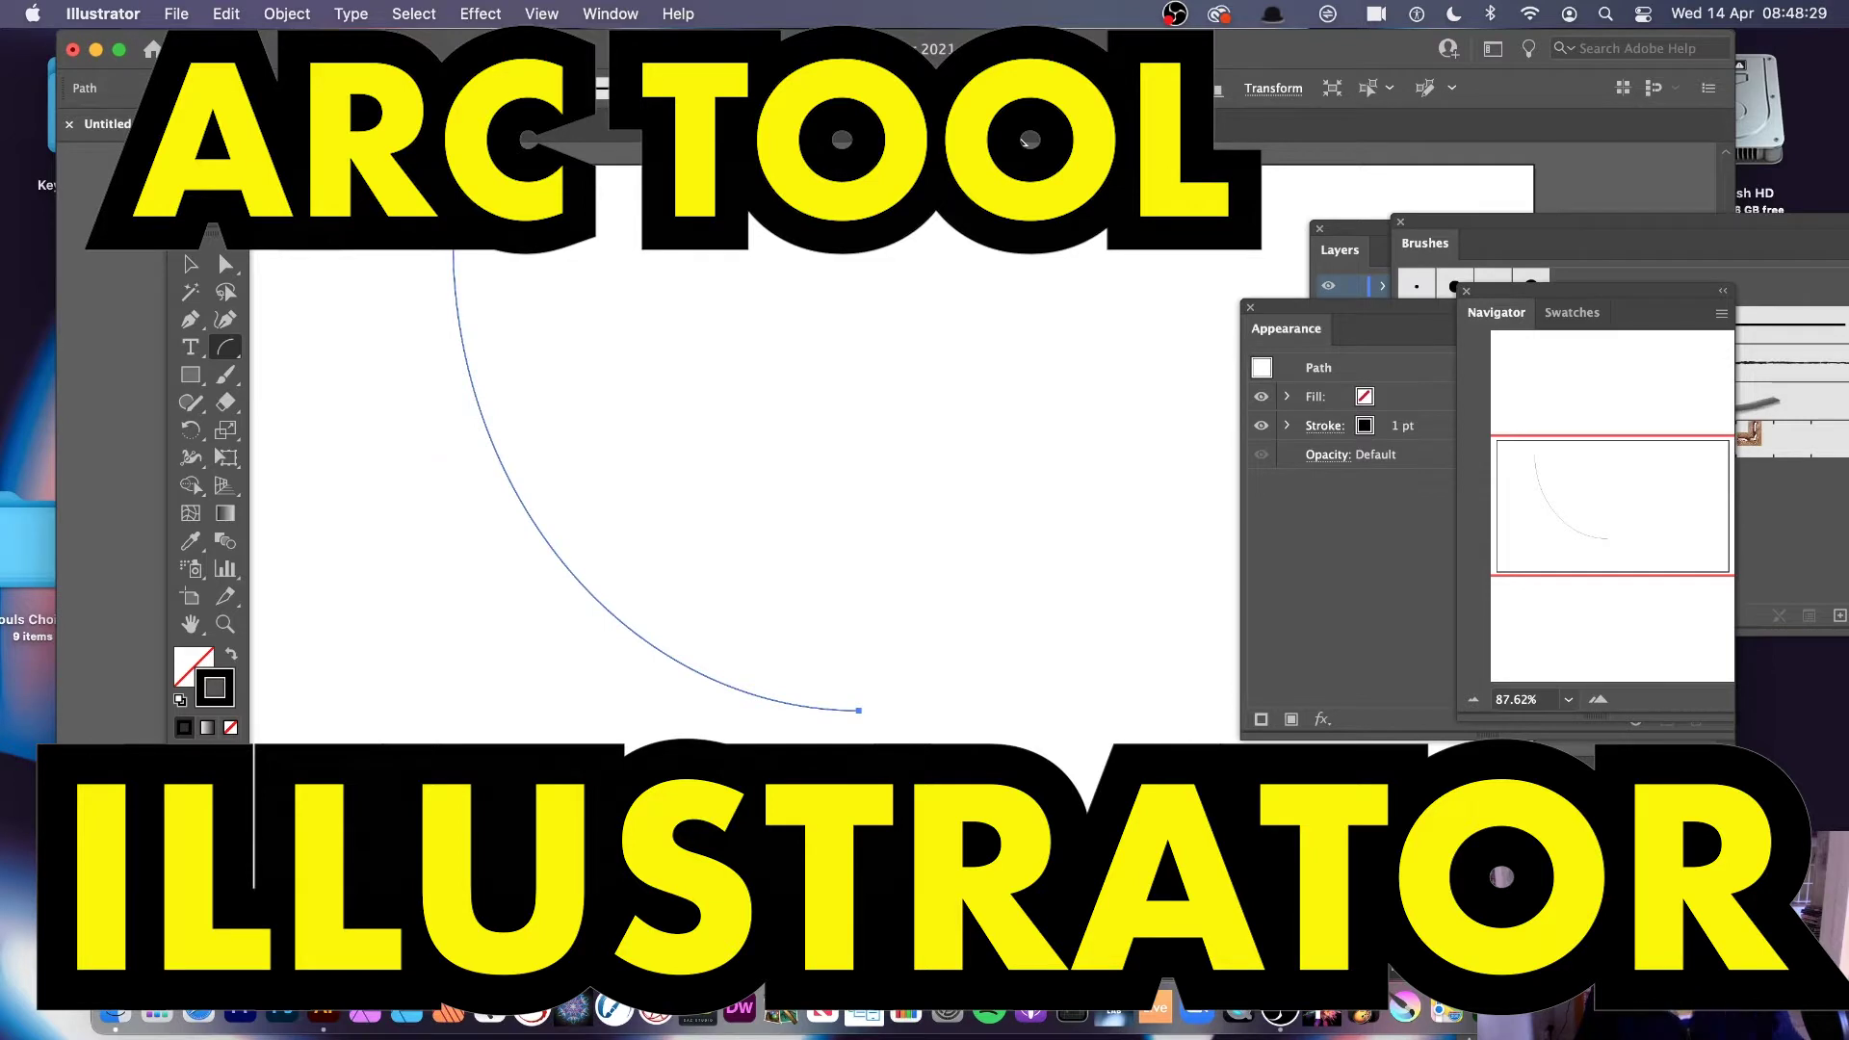
Step: Activate the Arc Tool and delete the existing black arc from the artboard
click(220, 355)
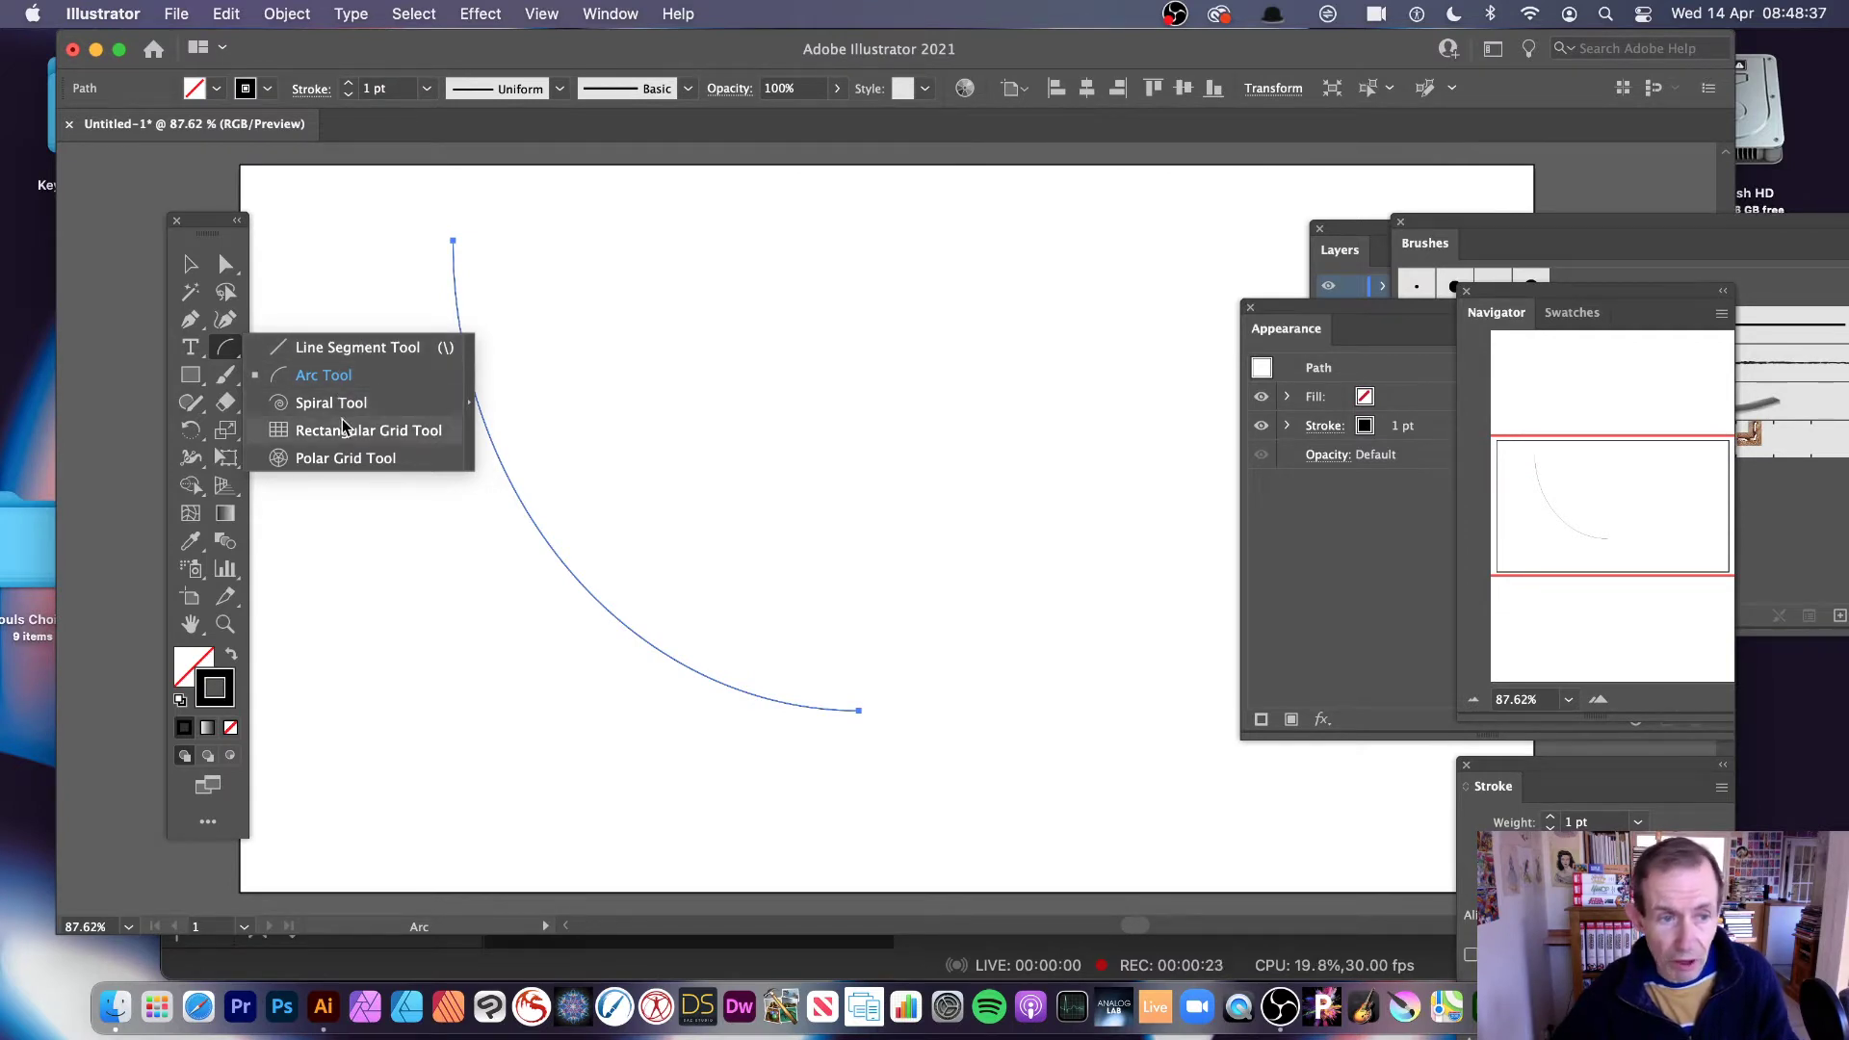
click(349, 372)
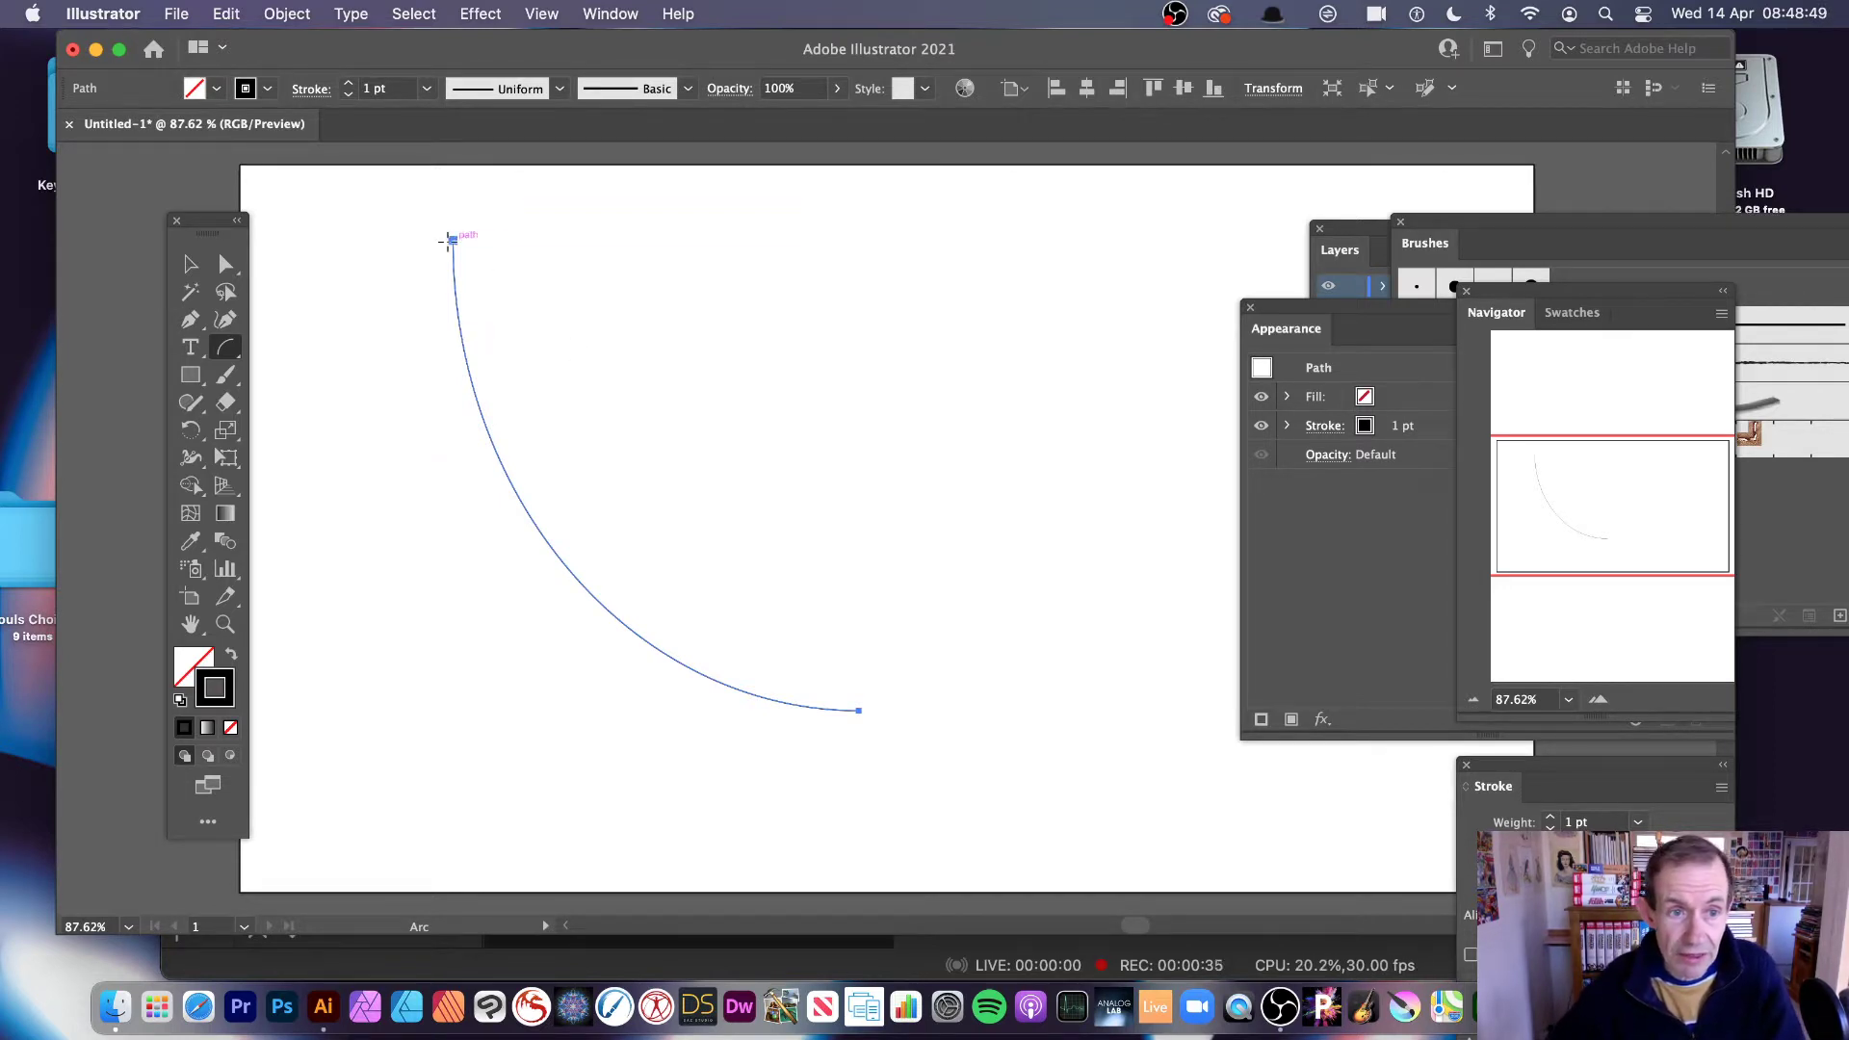
key(Delete)
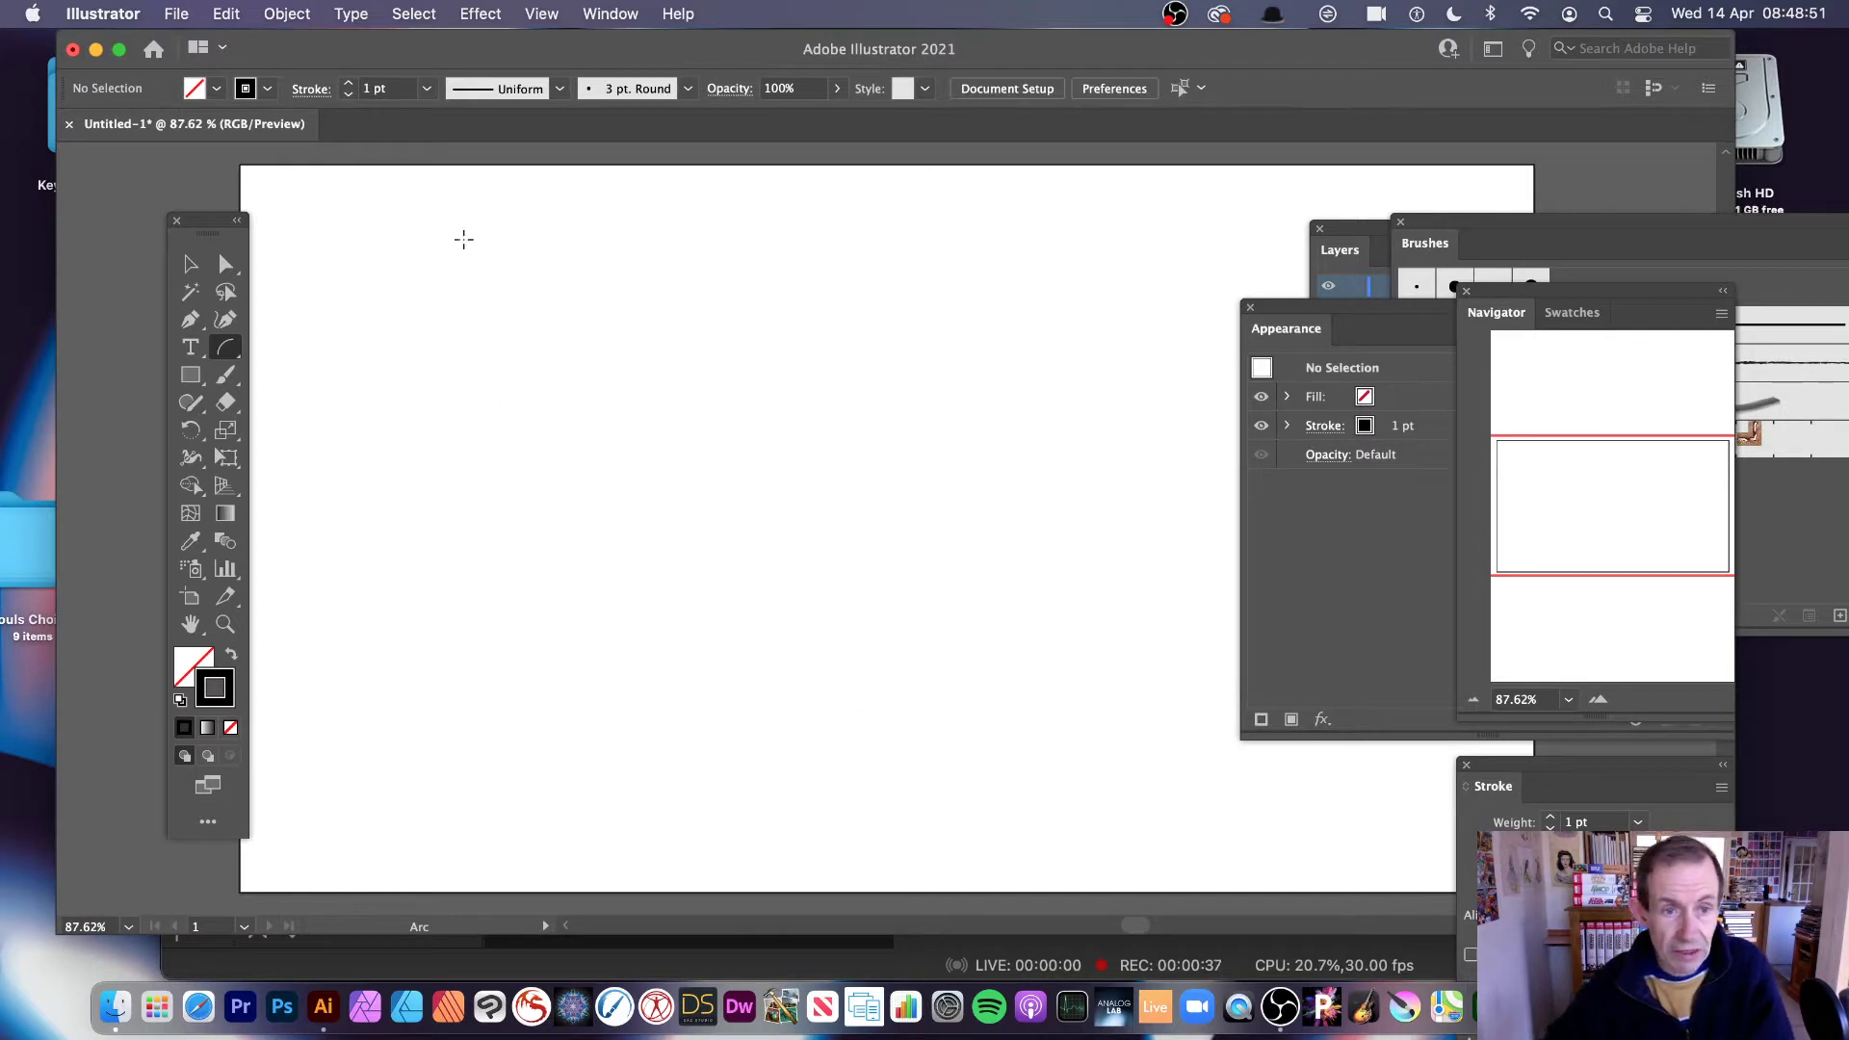
Step: Set the stroke colour to teal and the stroke weight to 9 pt
click(266, 91)
click(151, 143)
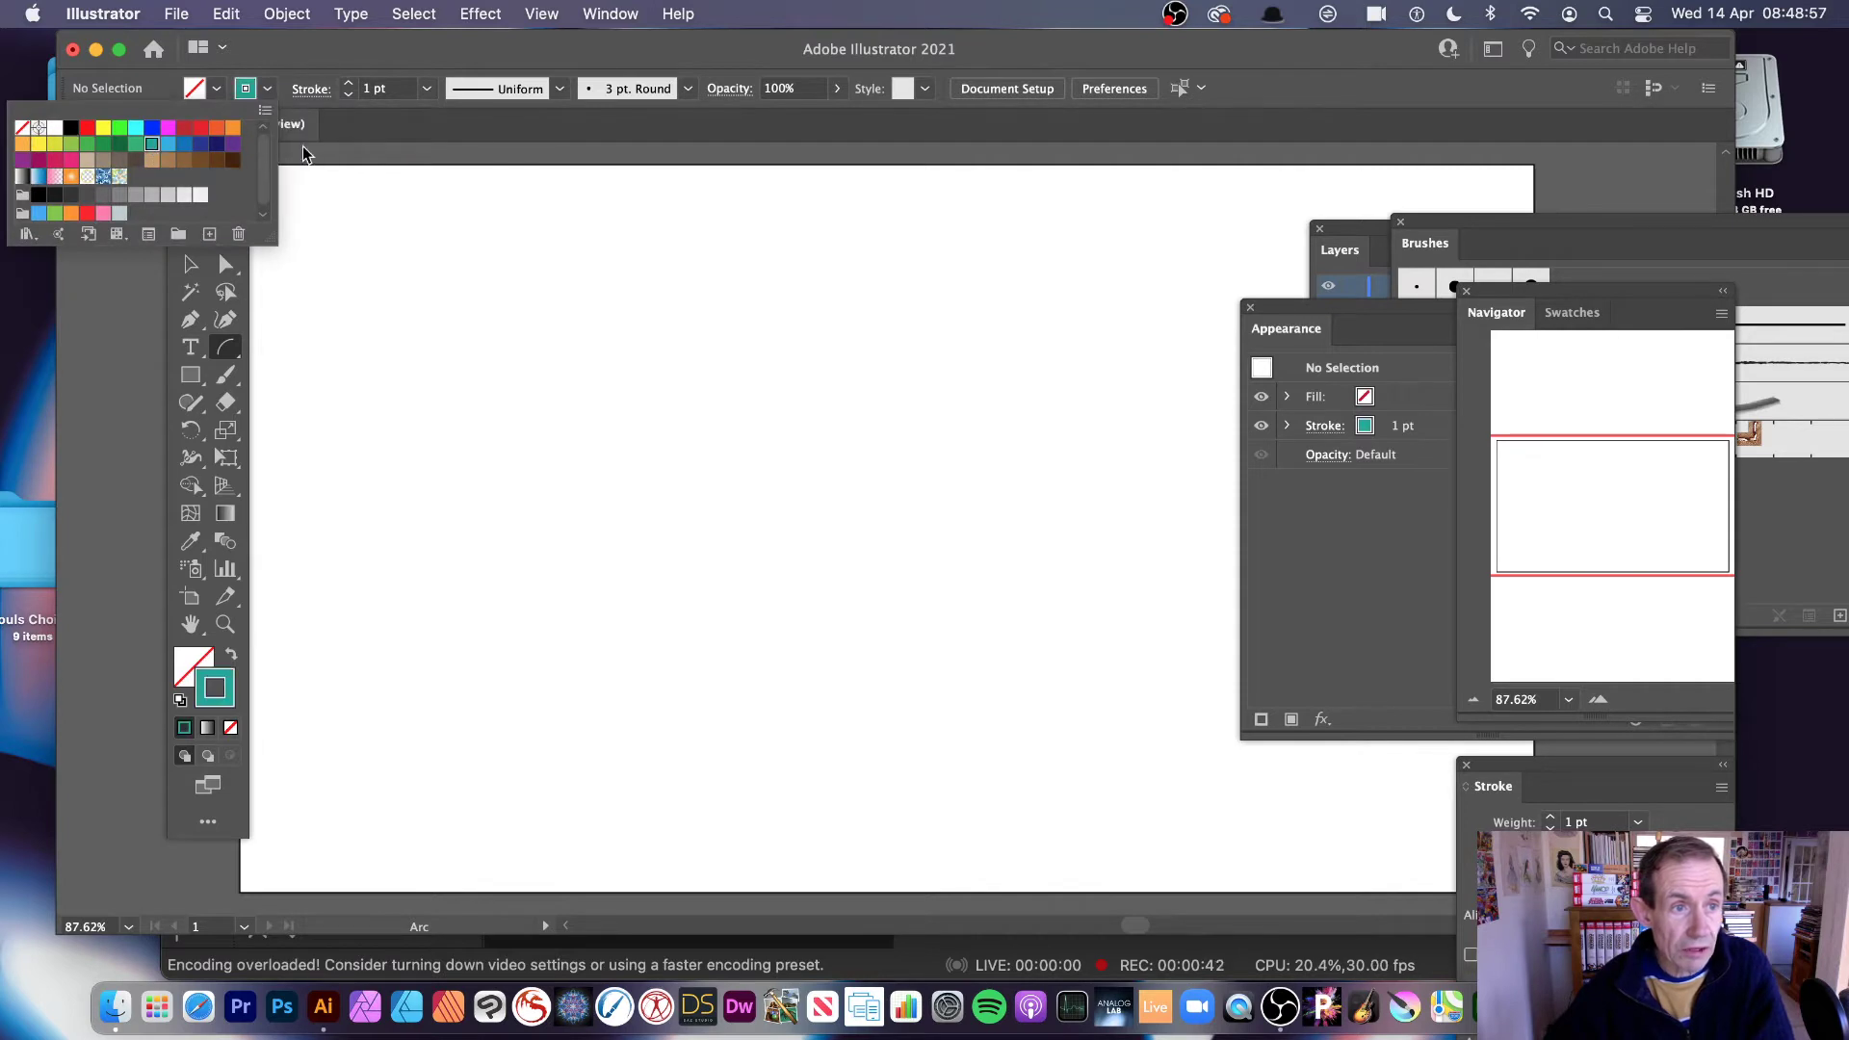
click(427, 92)
click(426, 88)
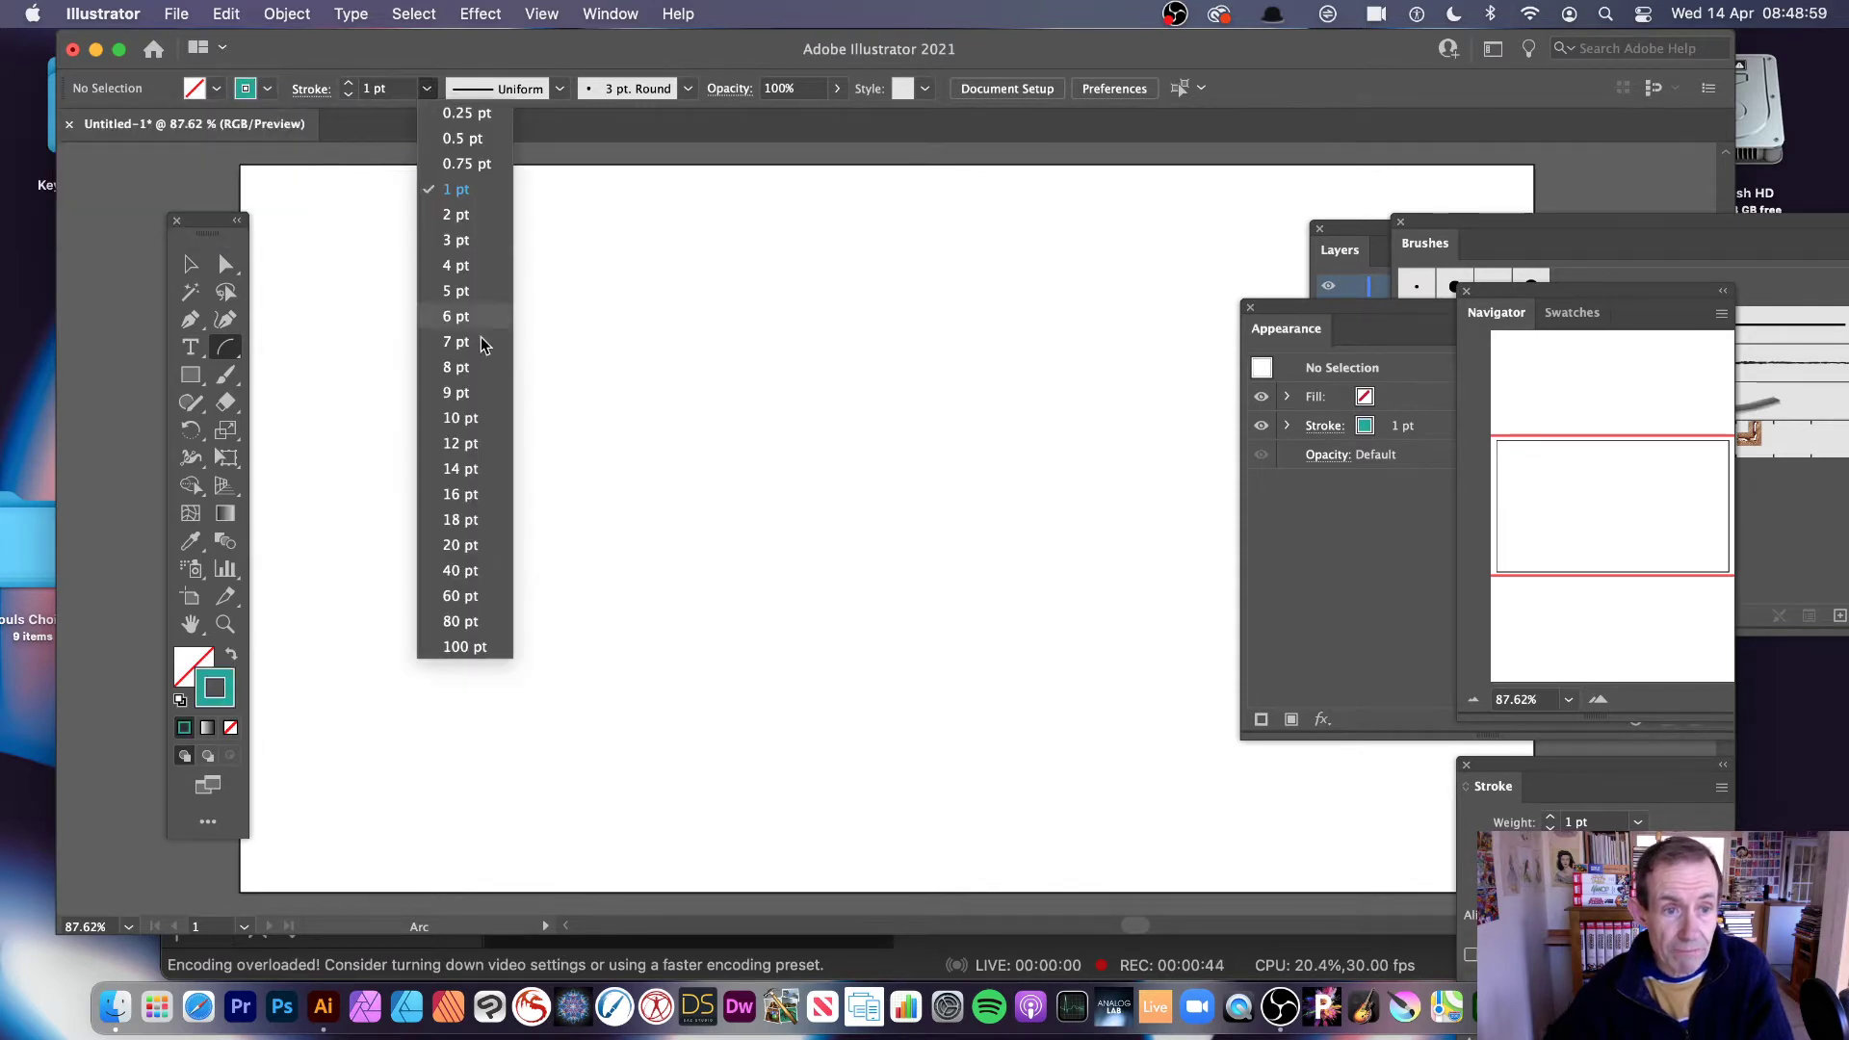
click(469, 390)
Step: Draw an open arc about 504 by 415 px on the artboard and delete it again
drag(409, 209, 1325, 774)
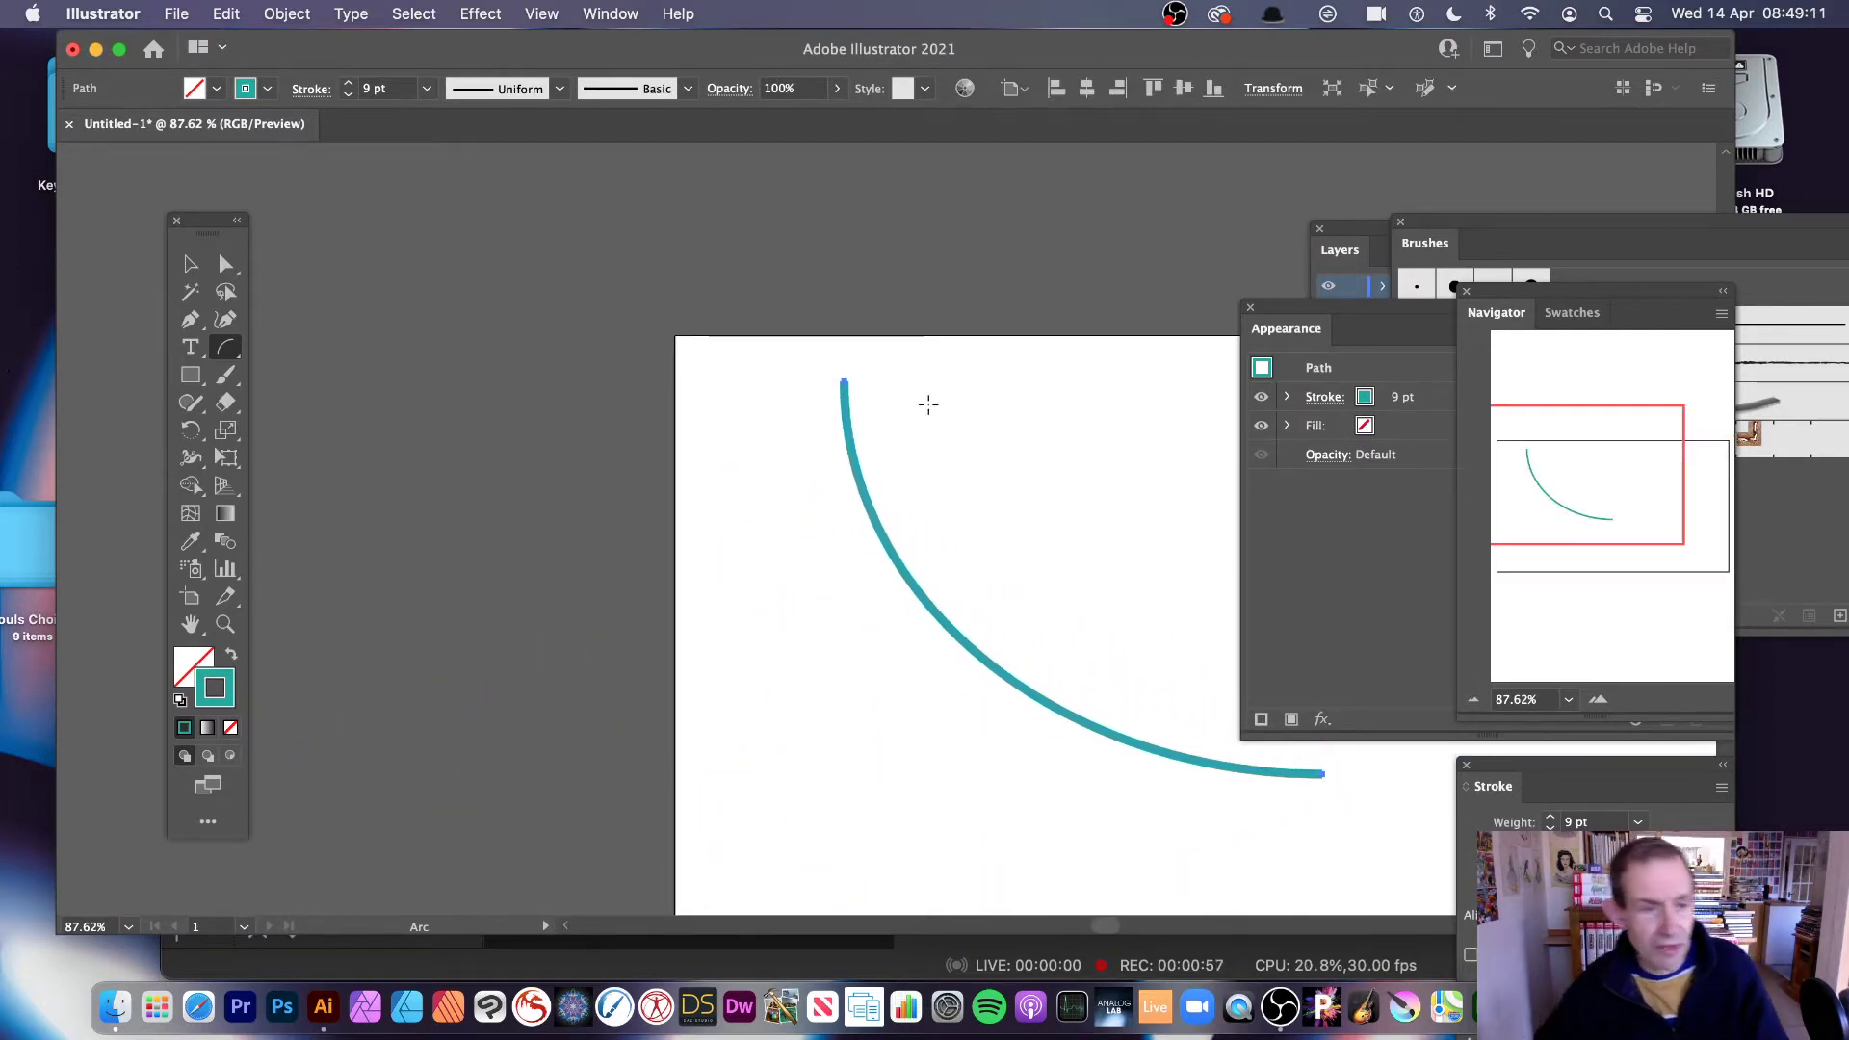
click(190, 624)
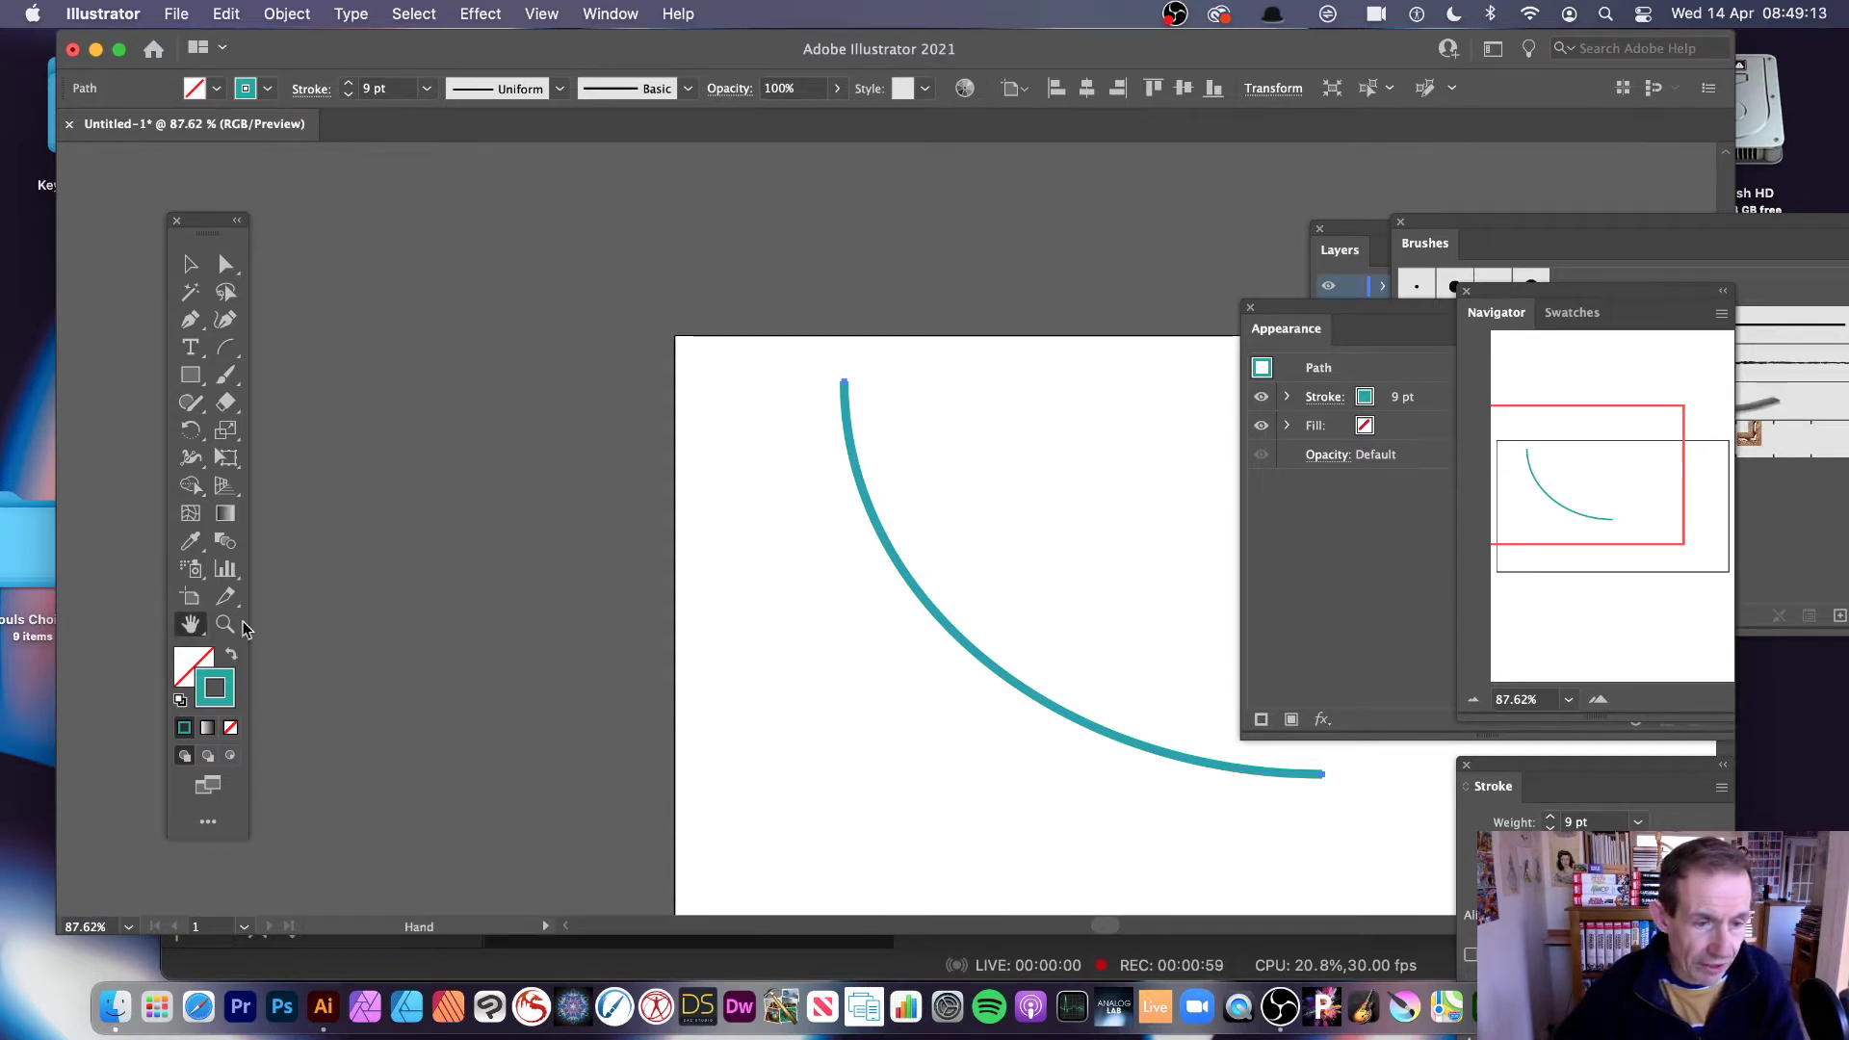
drag(916, 667, 471, 532)
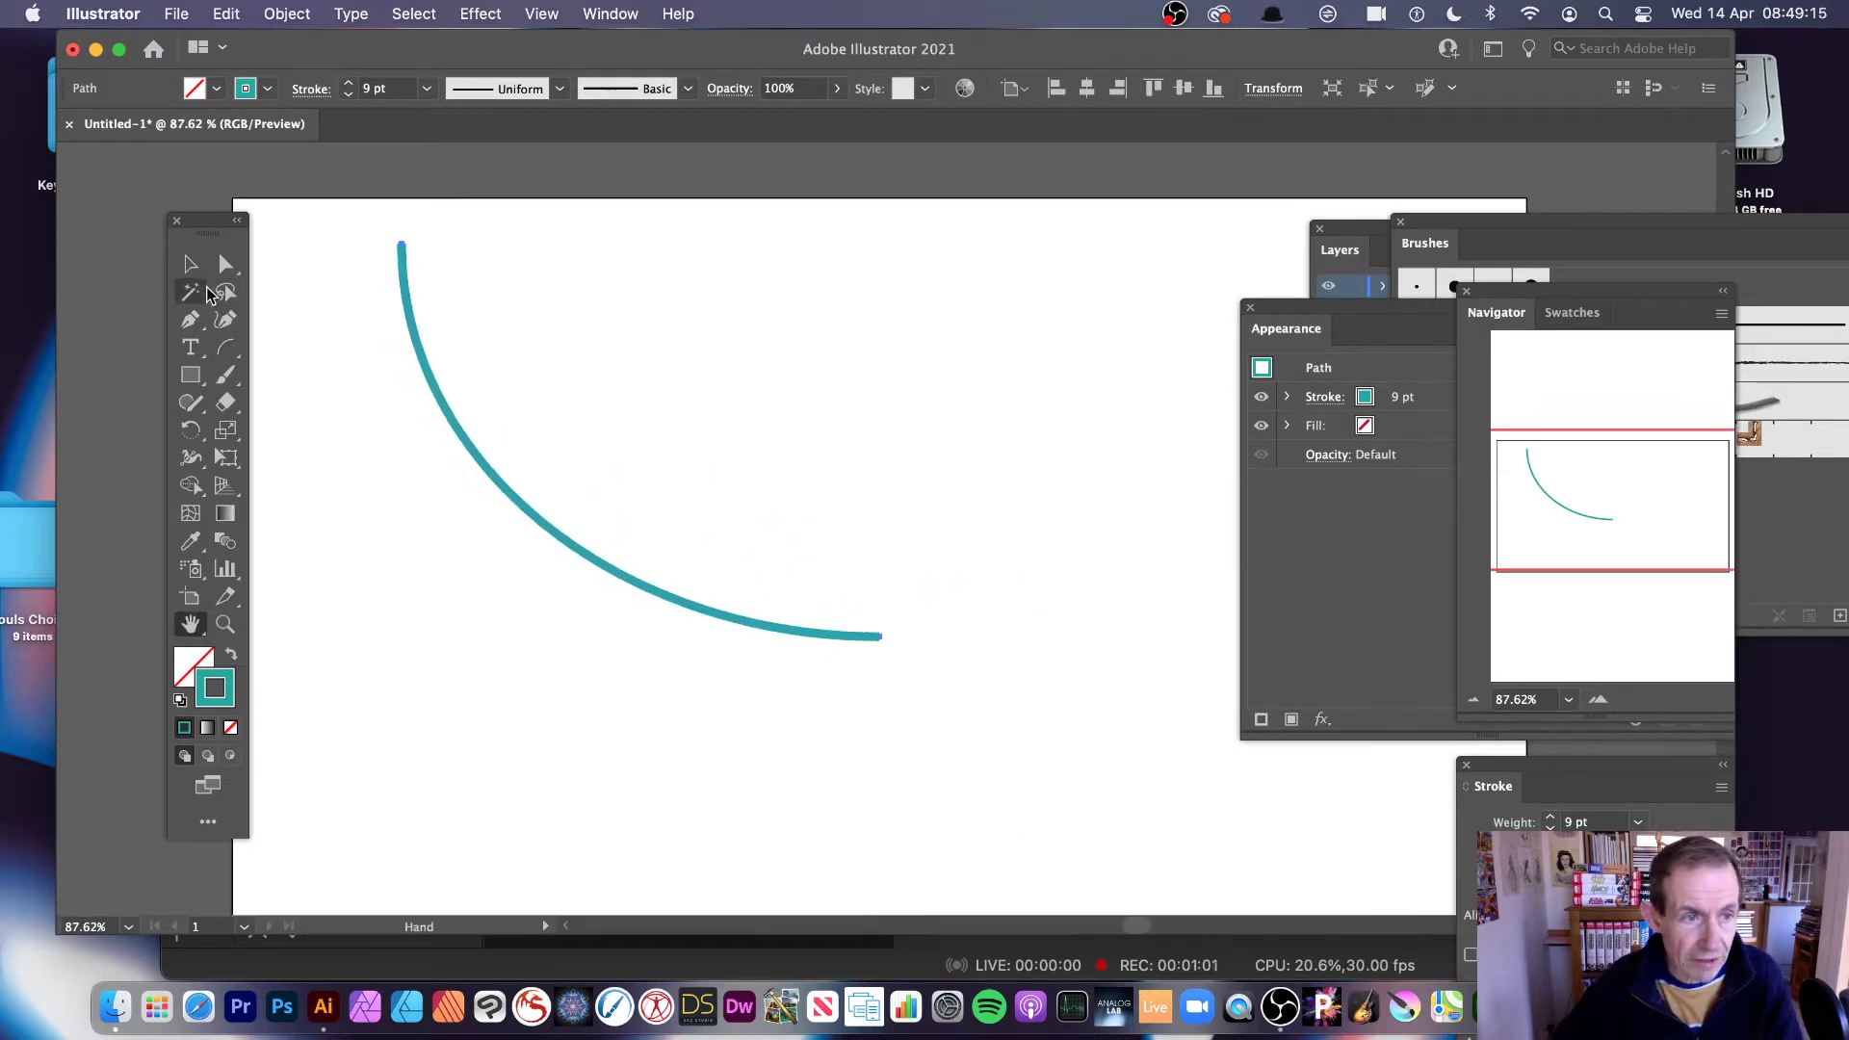
click(190, 266)
key(BackSpace)
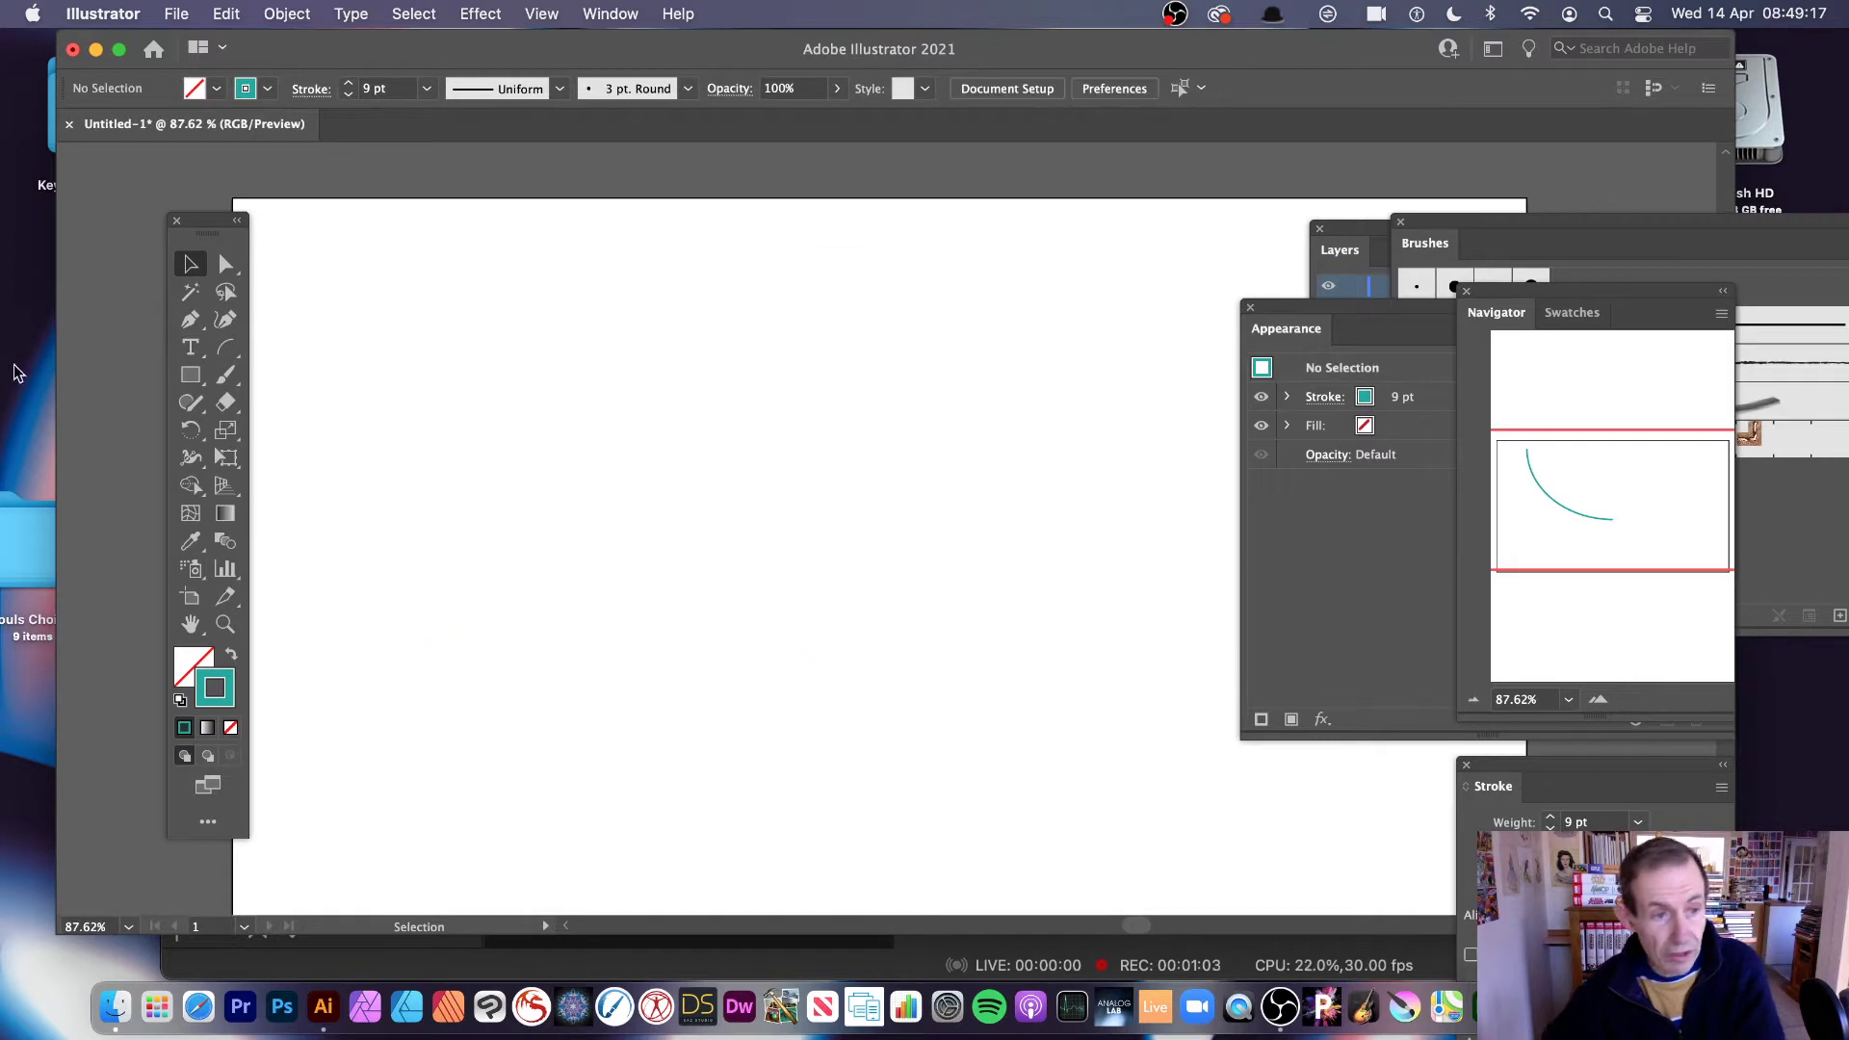
Step: Open the Arc Segment Tool Options from the artboard and set the X-axis and Y-axis lengths to 500 px each
click(224, 351)
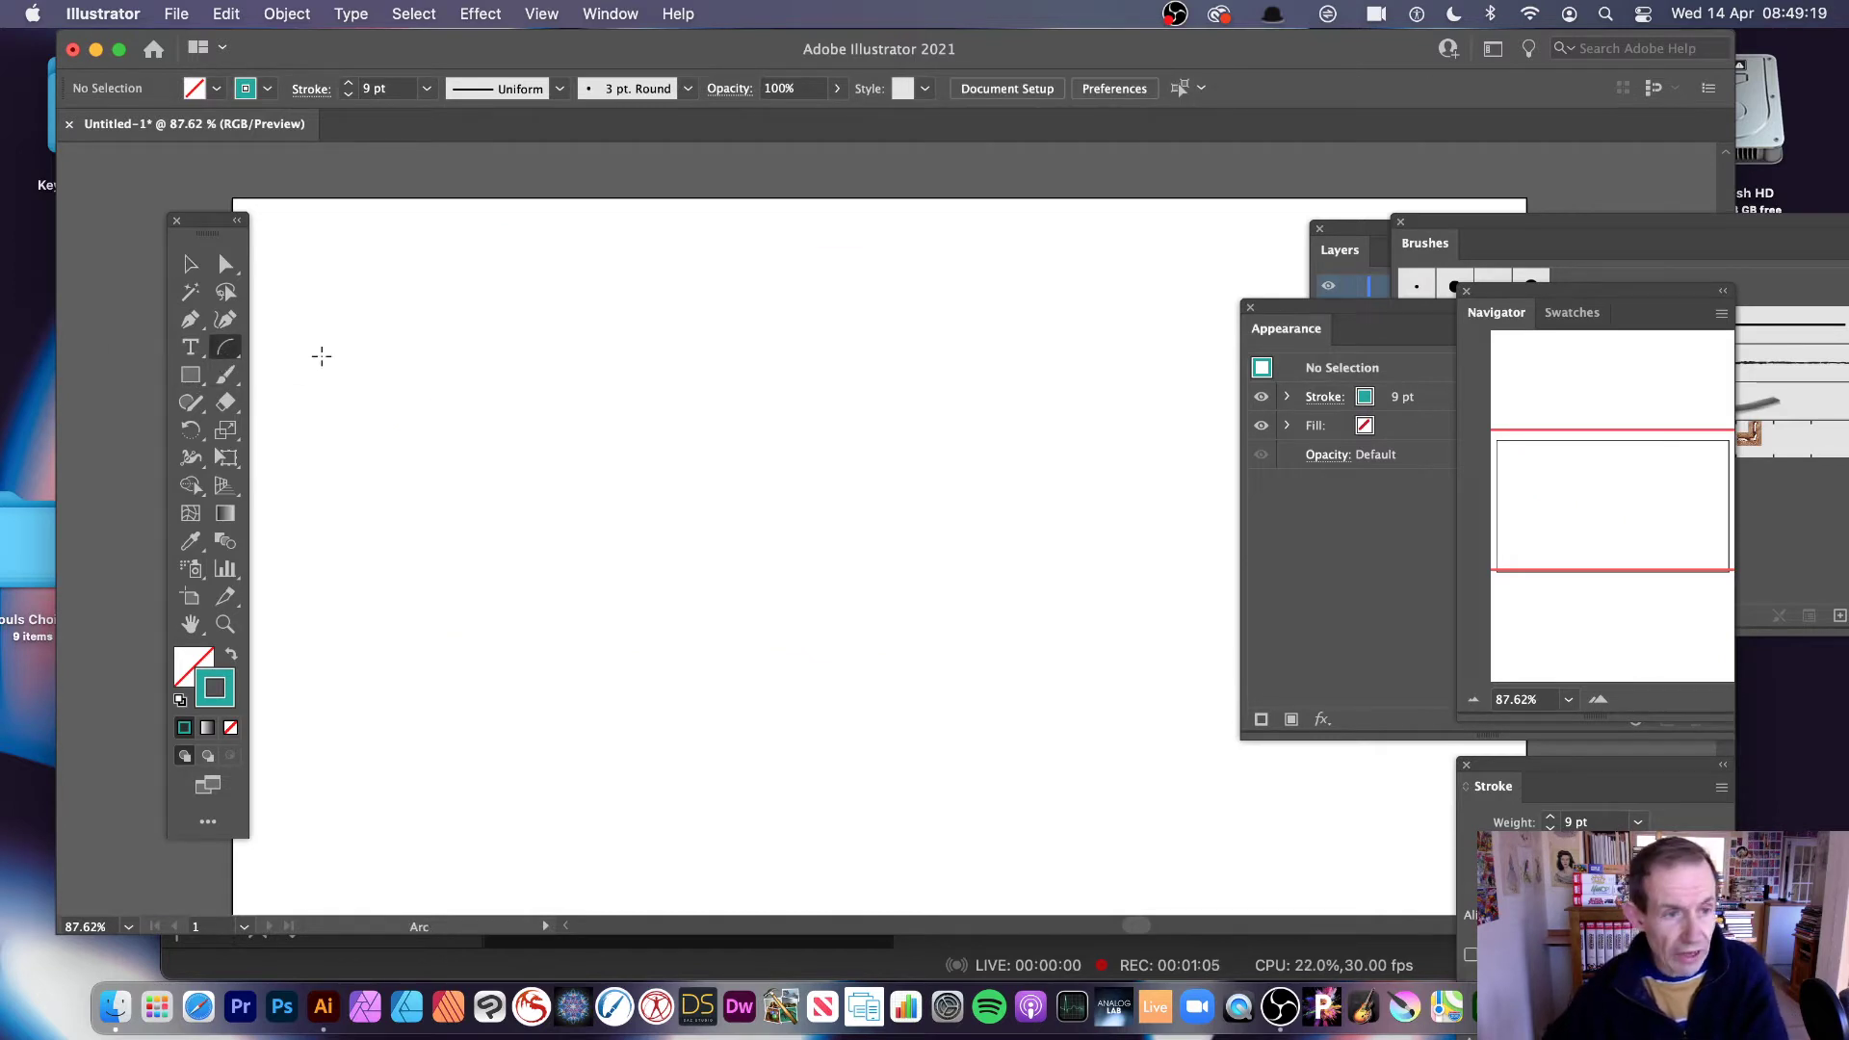
click(311, 356)
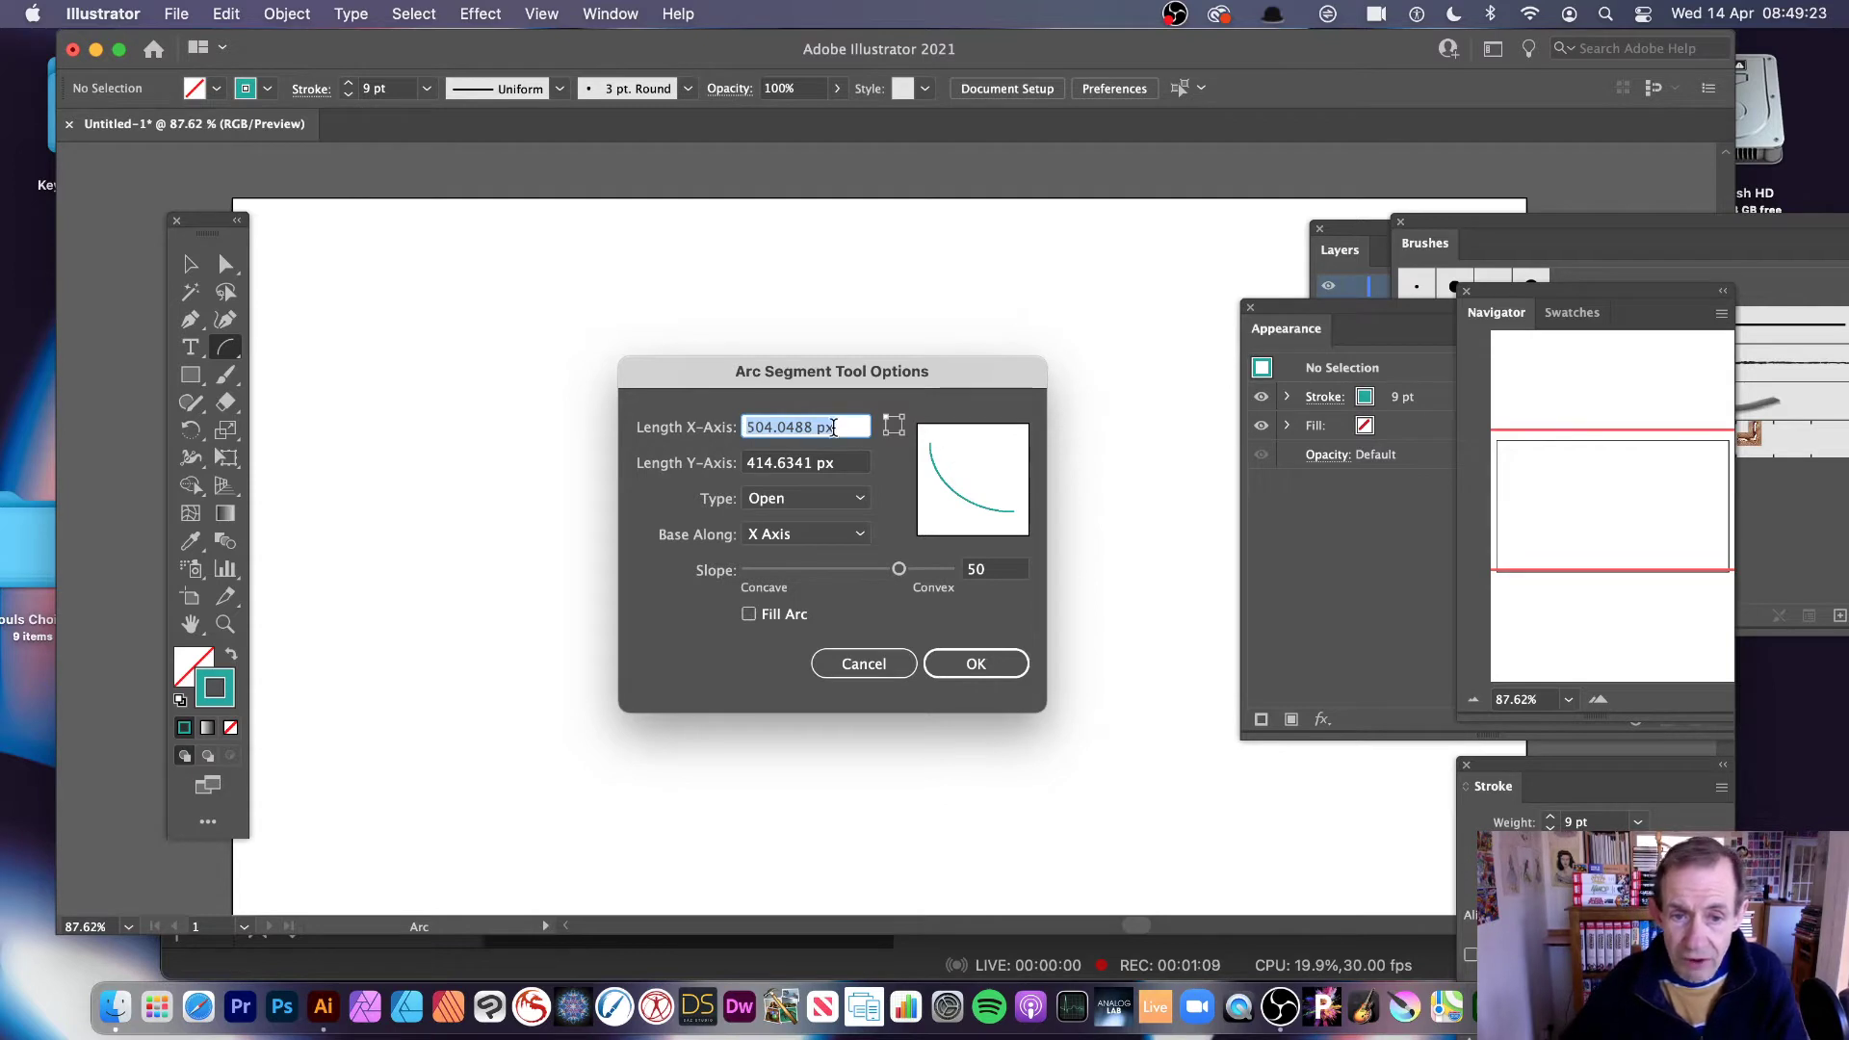
click(853, 465)
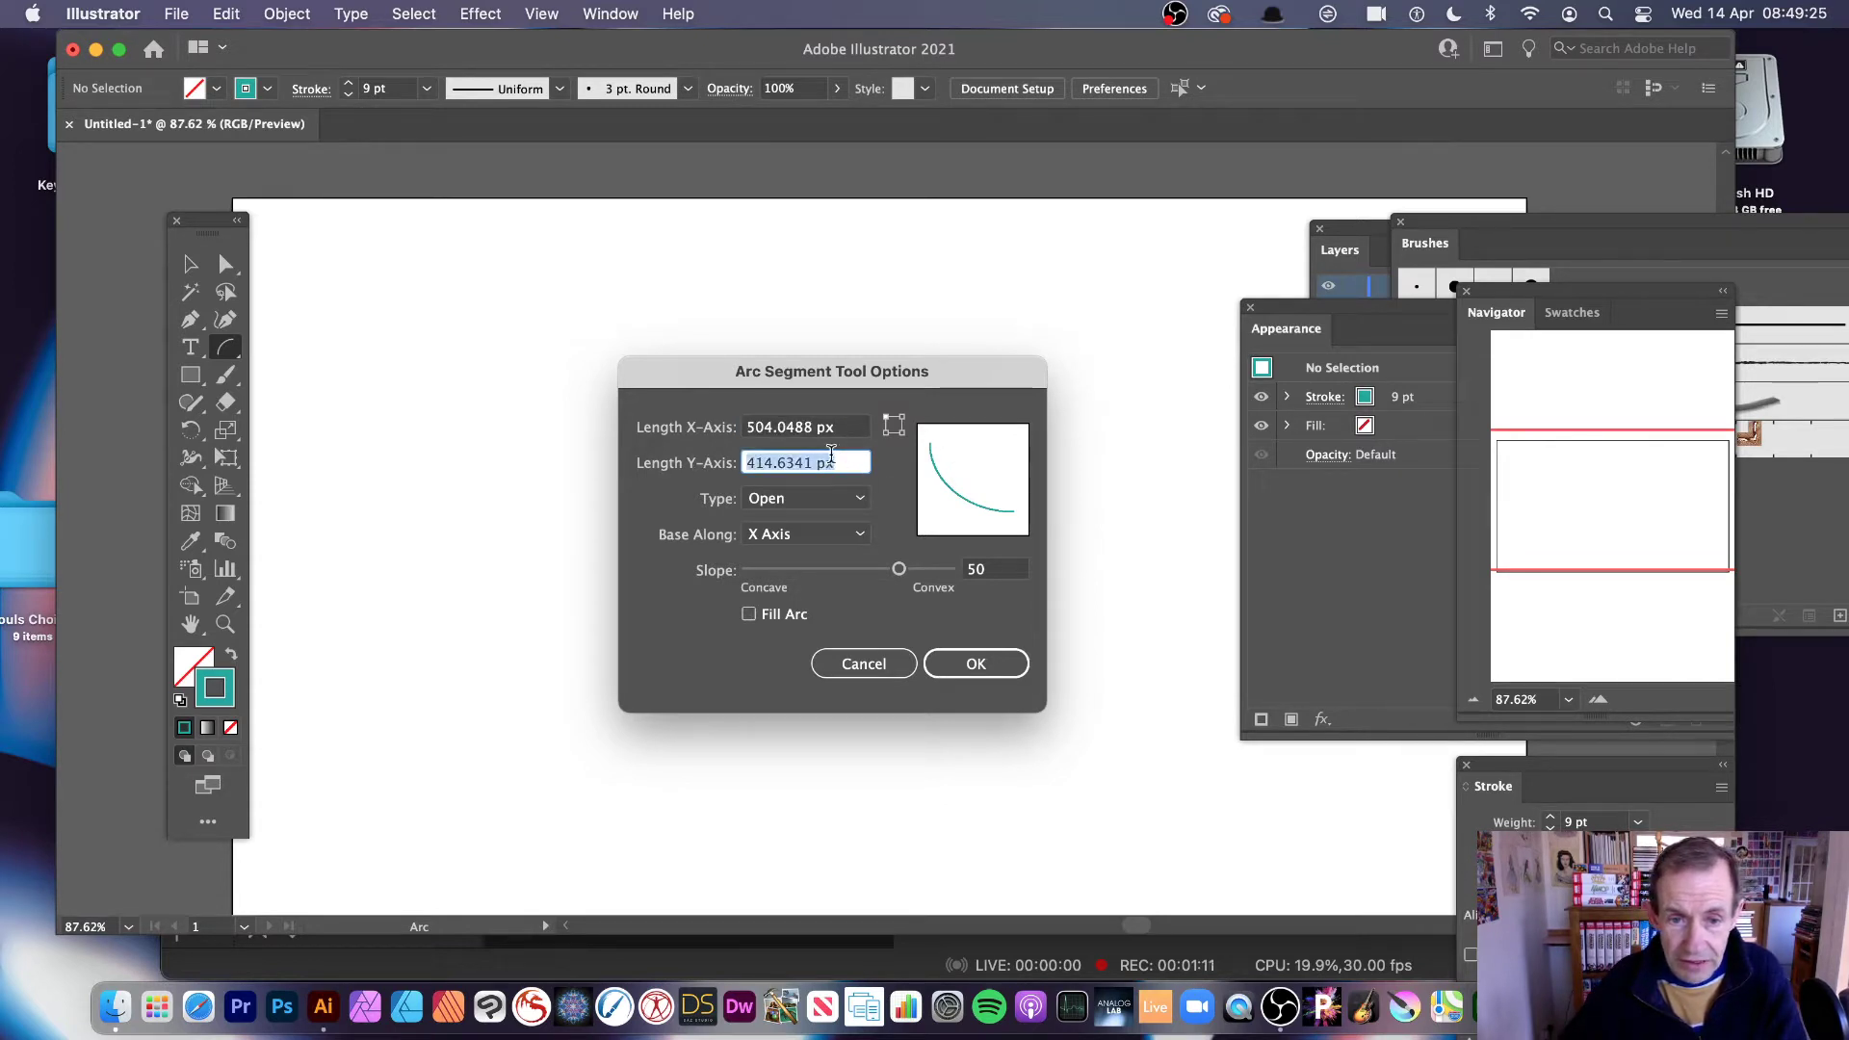
click(852, 428)
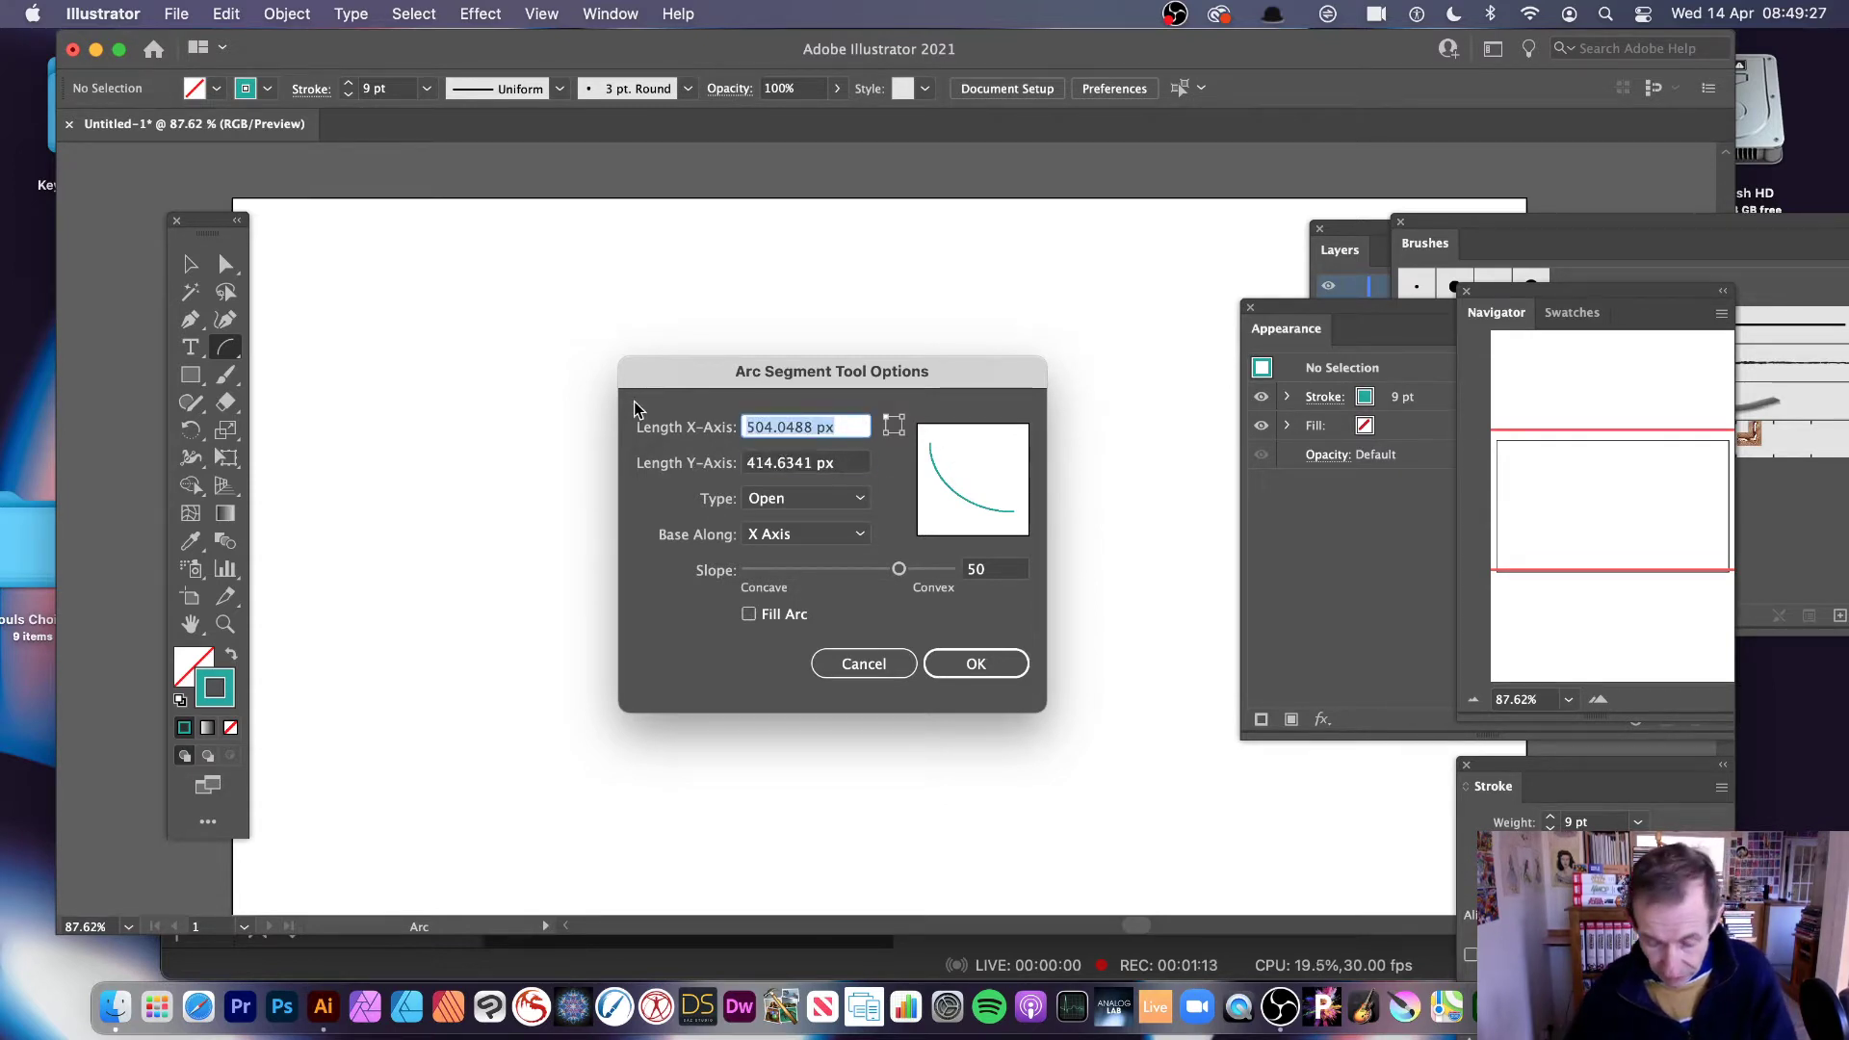
text(500)
key(Tab)
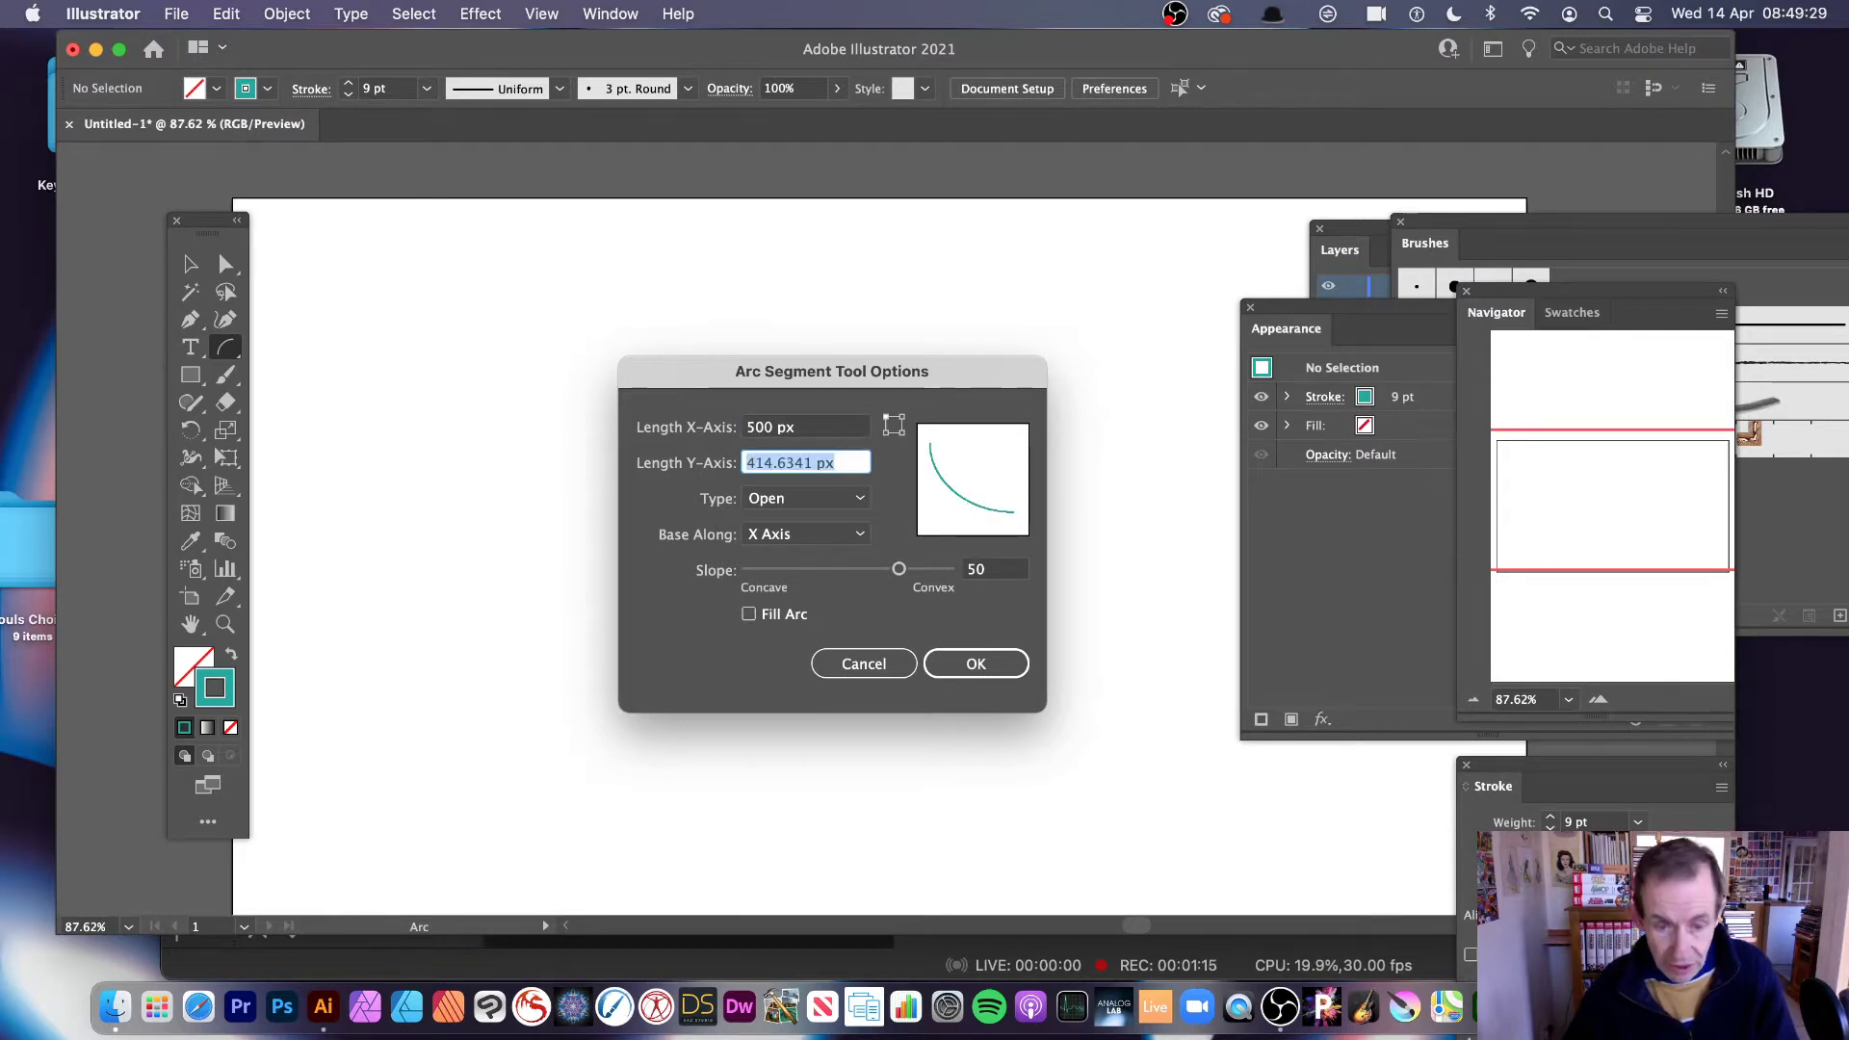
text(500)
key(Tab)
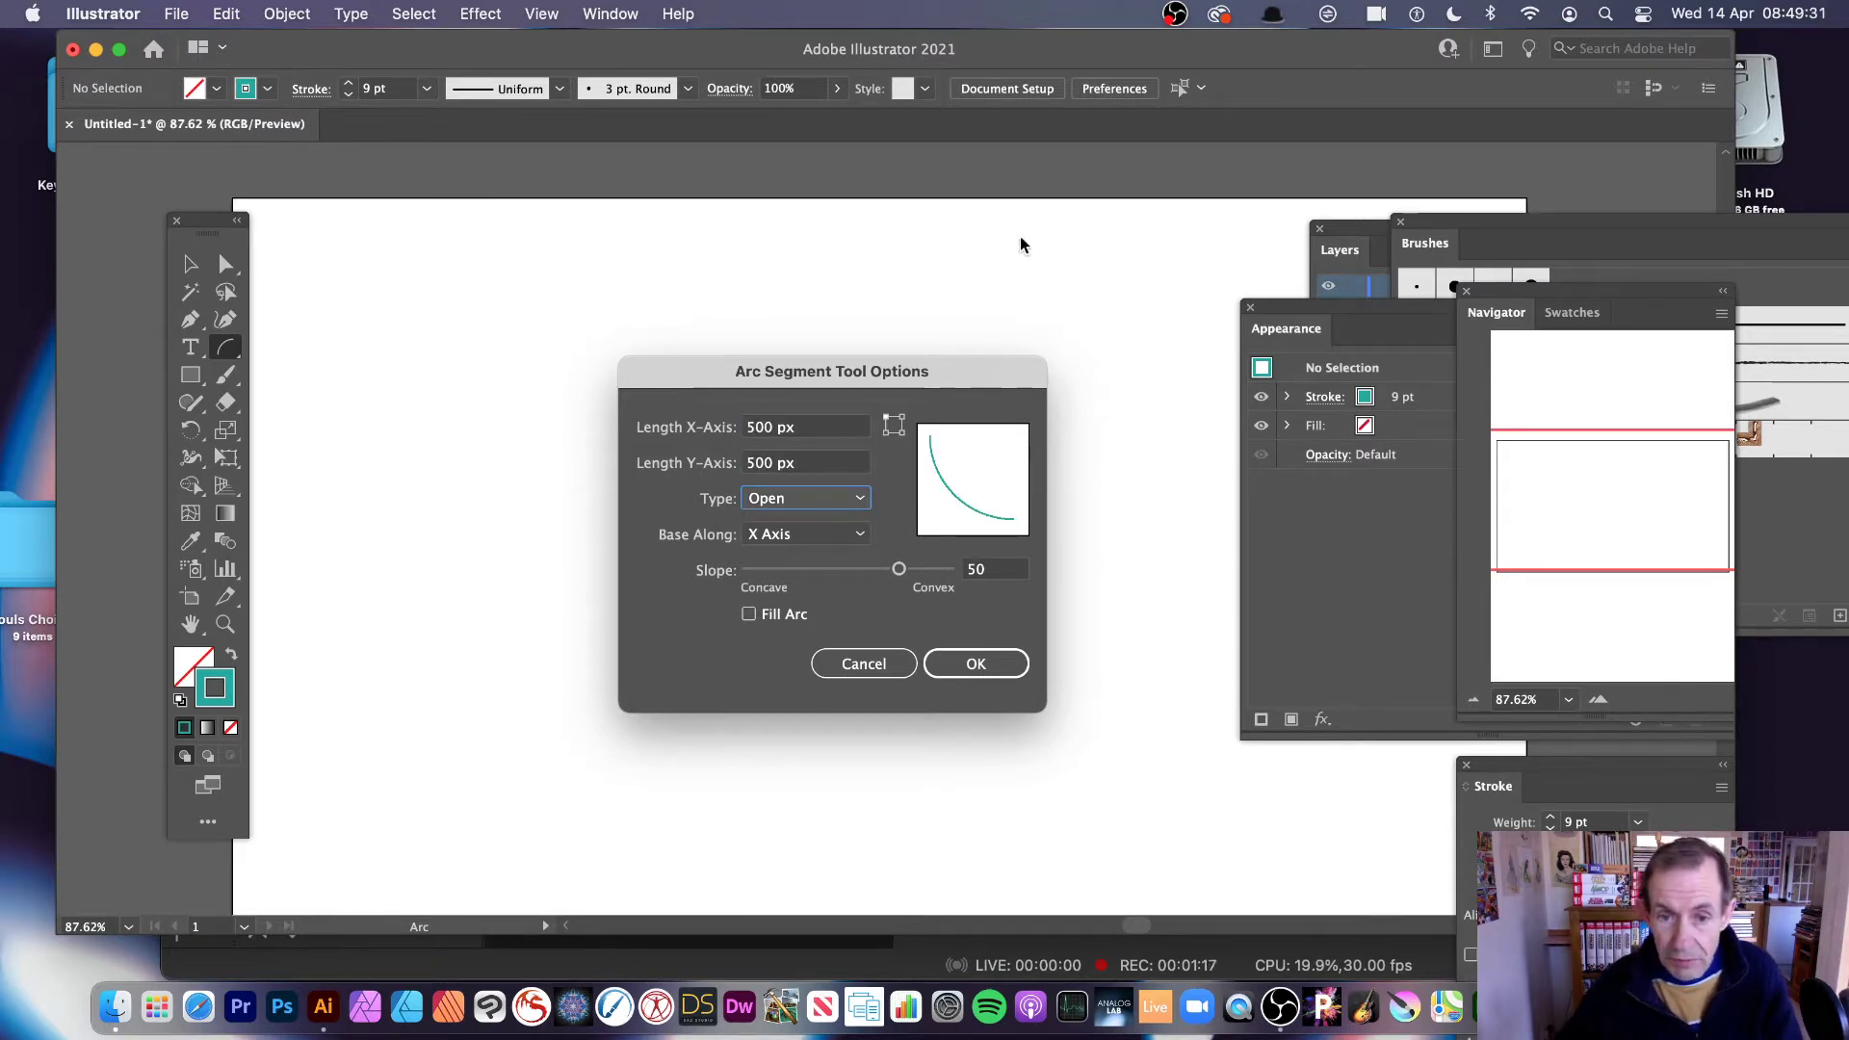
Step: Try the different corner reference points for the arc's origin, ending on the upper-right one
click(903, 433)
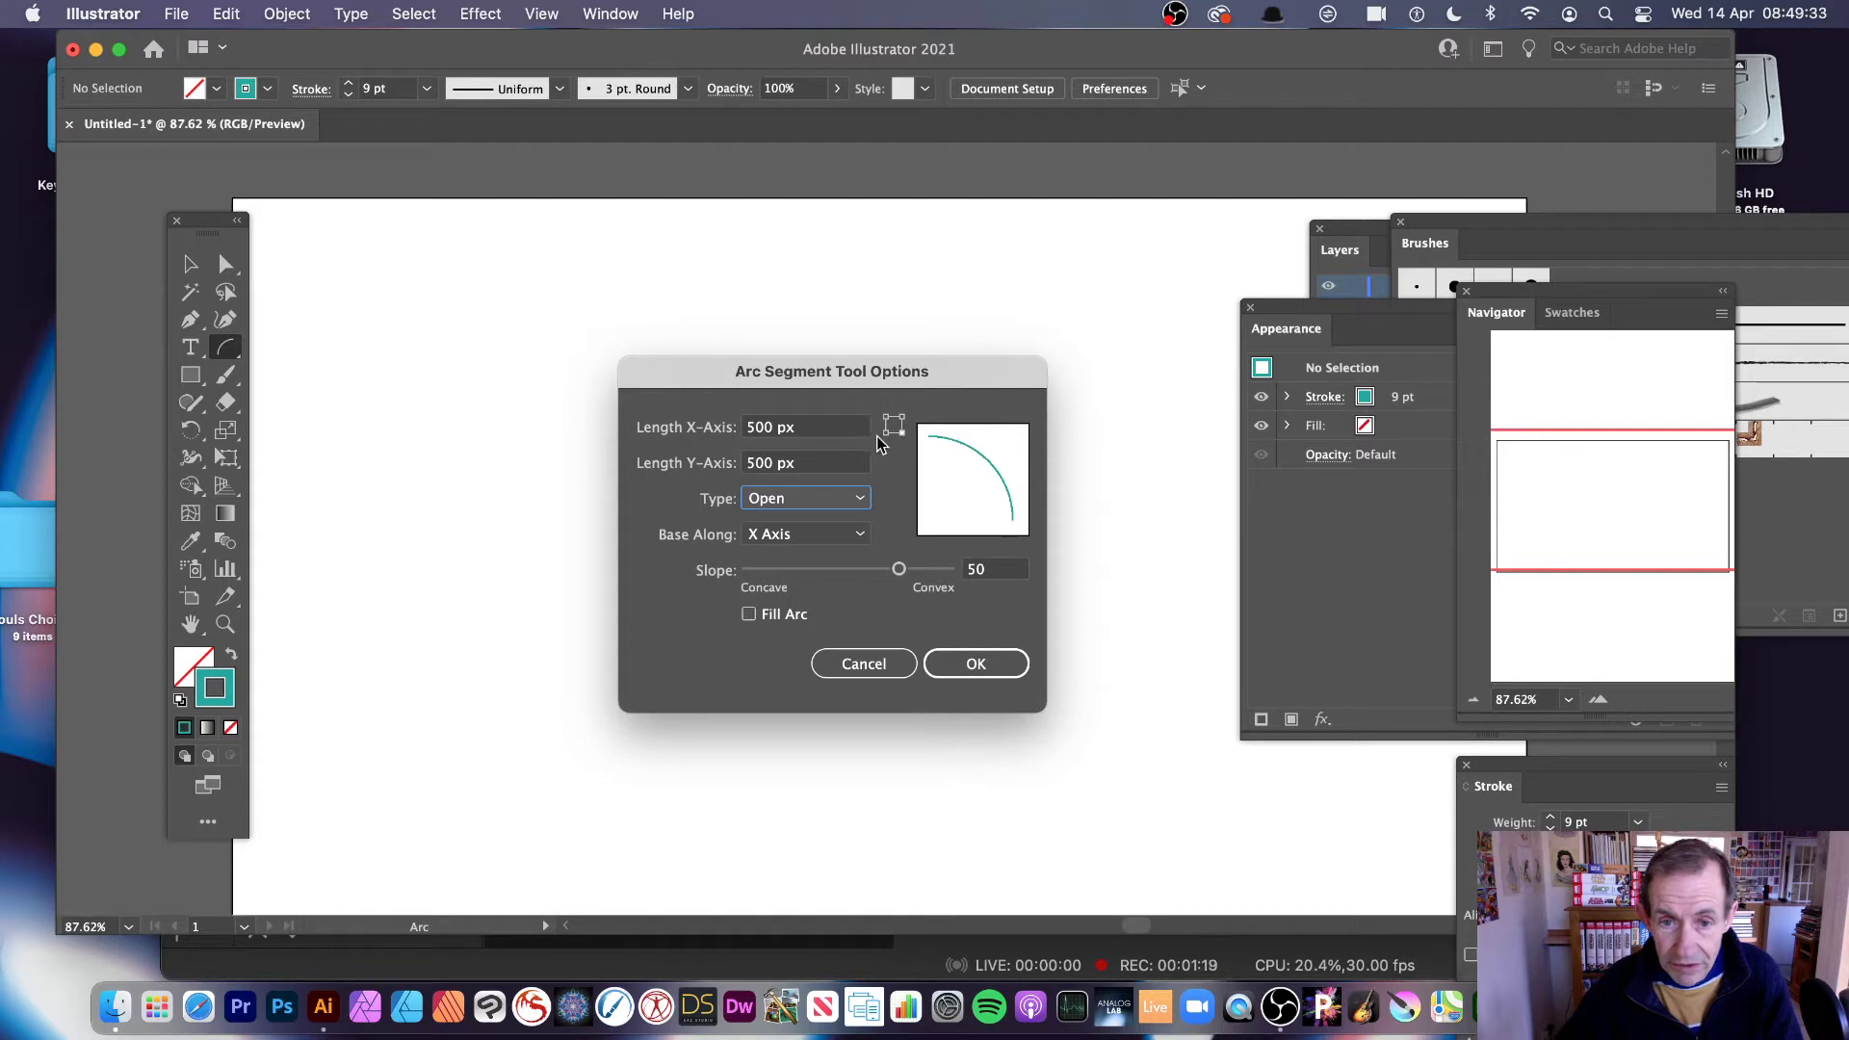
click(884, 434)
click(903, 417)
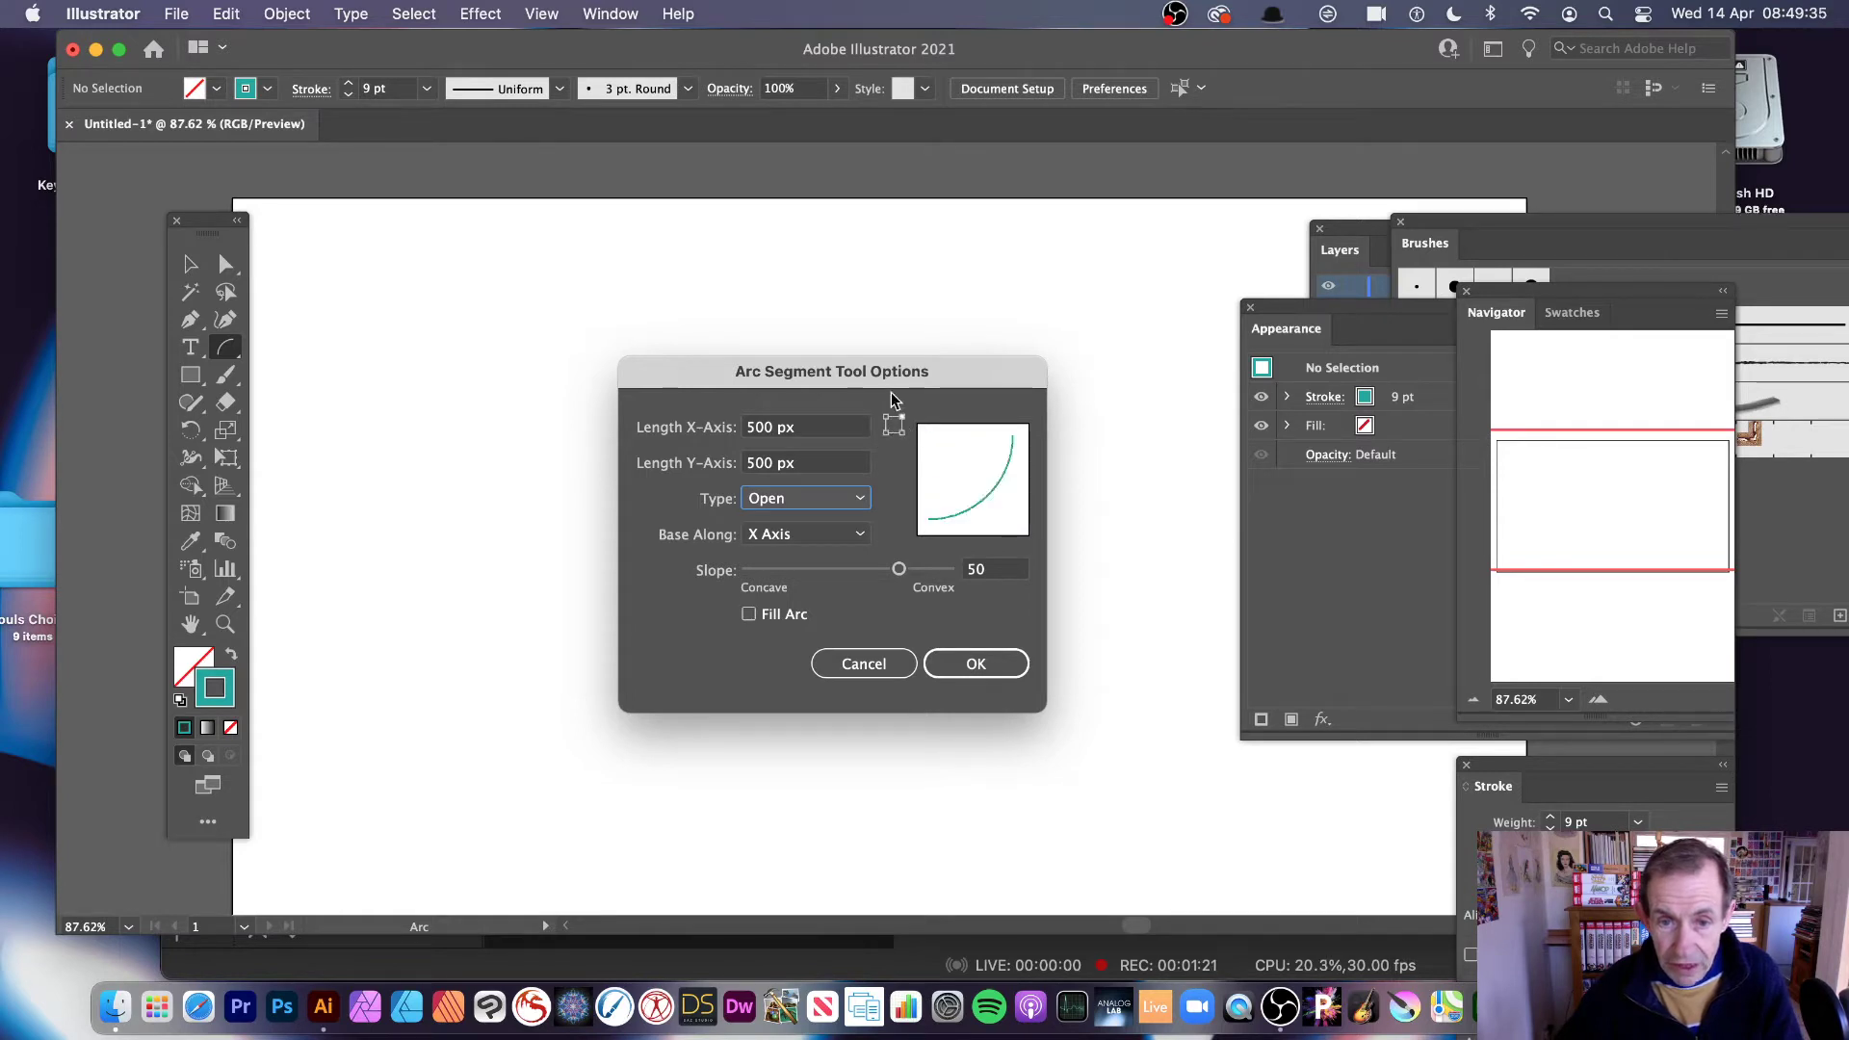
click(884, 417)
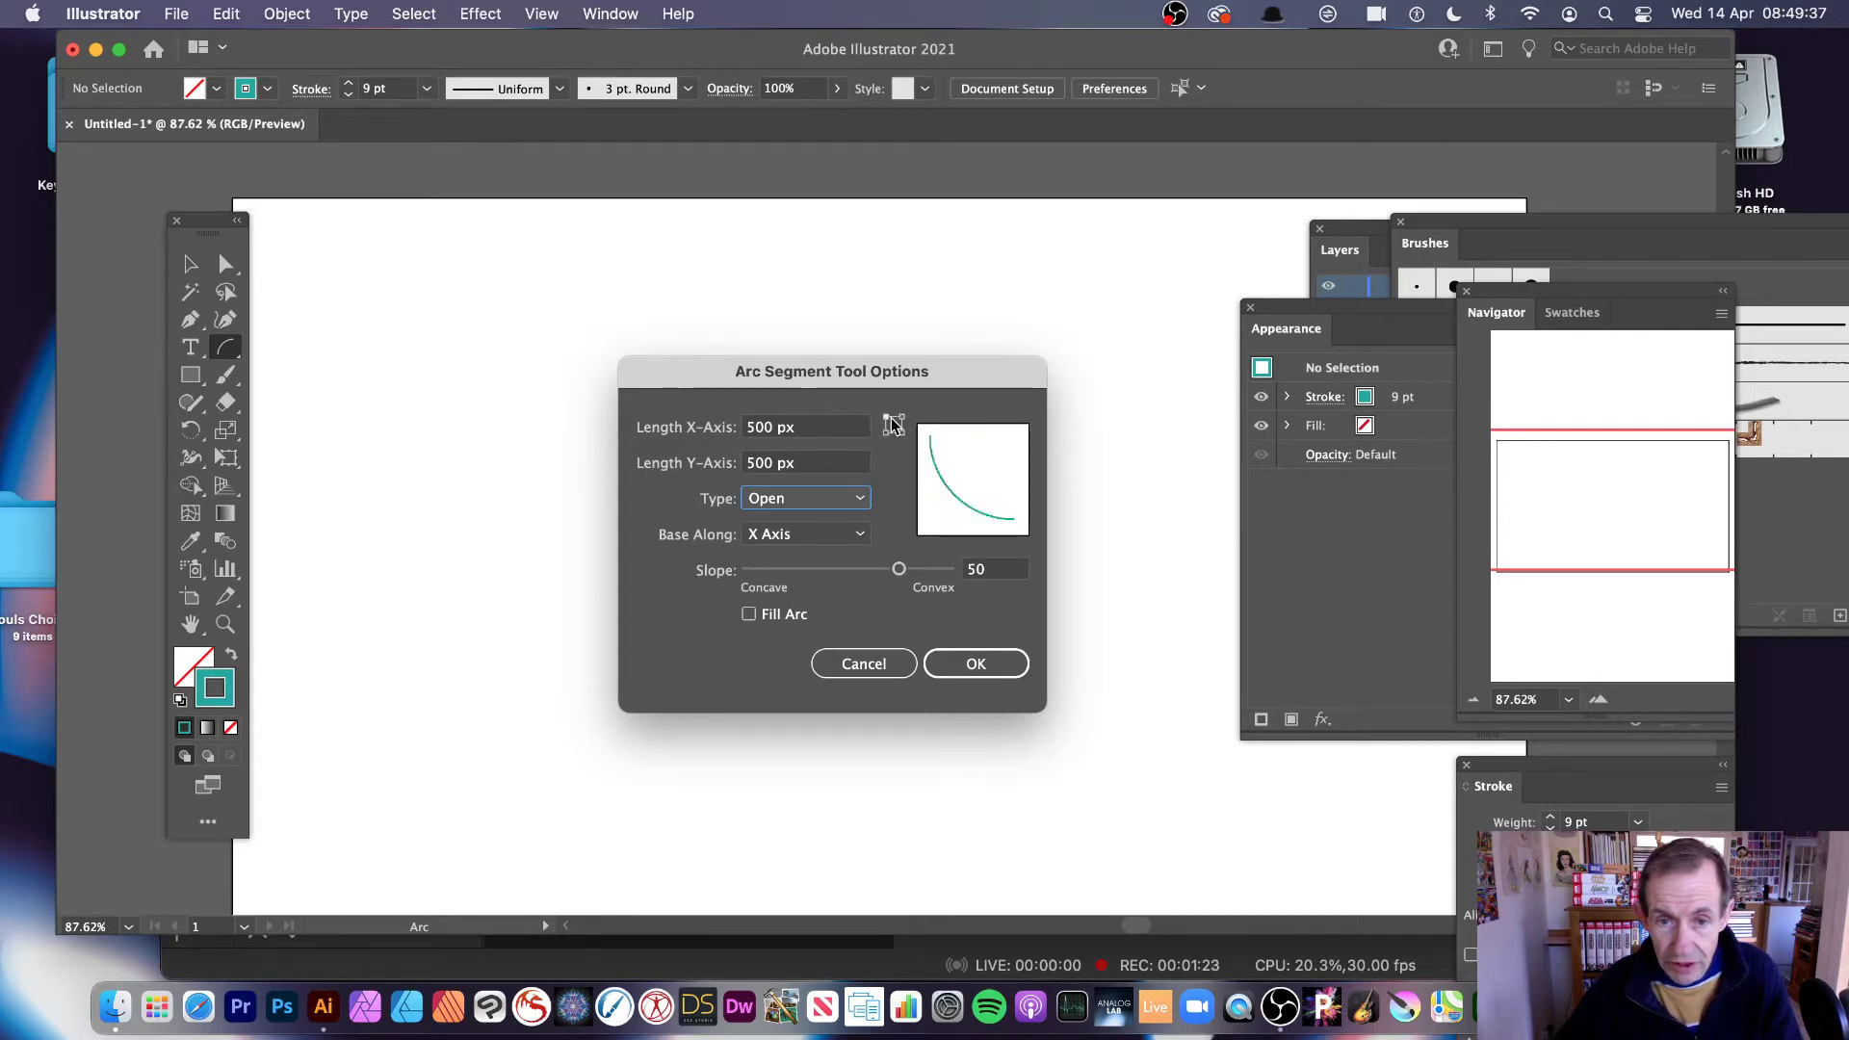
click(902, 417)
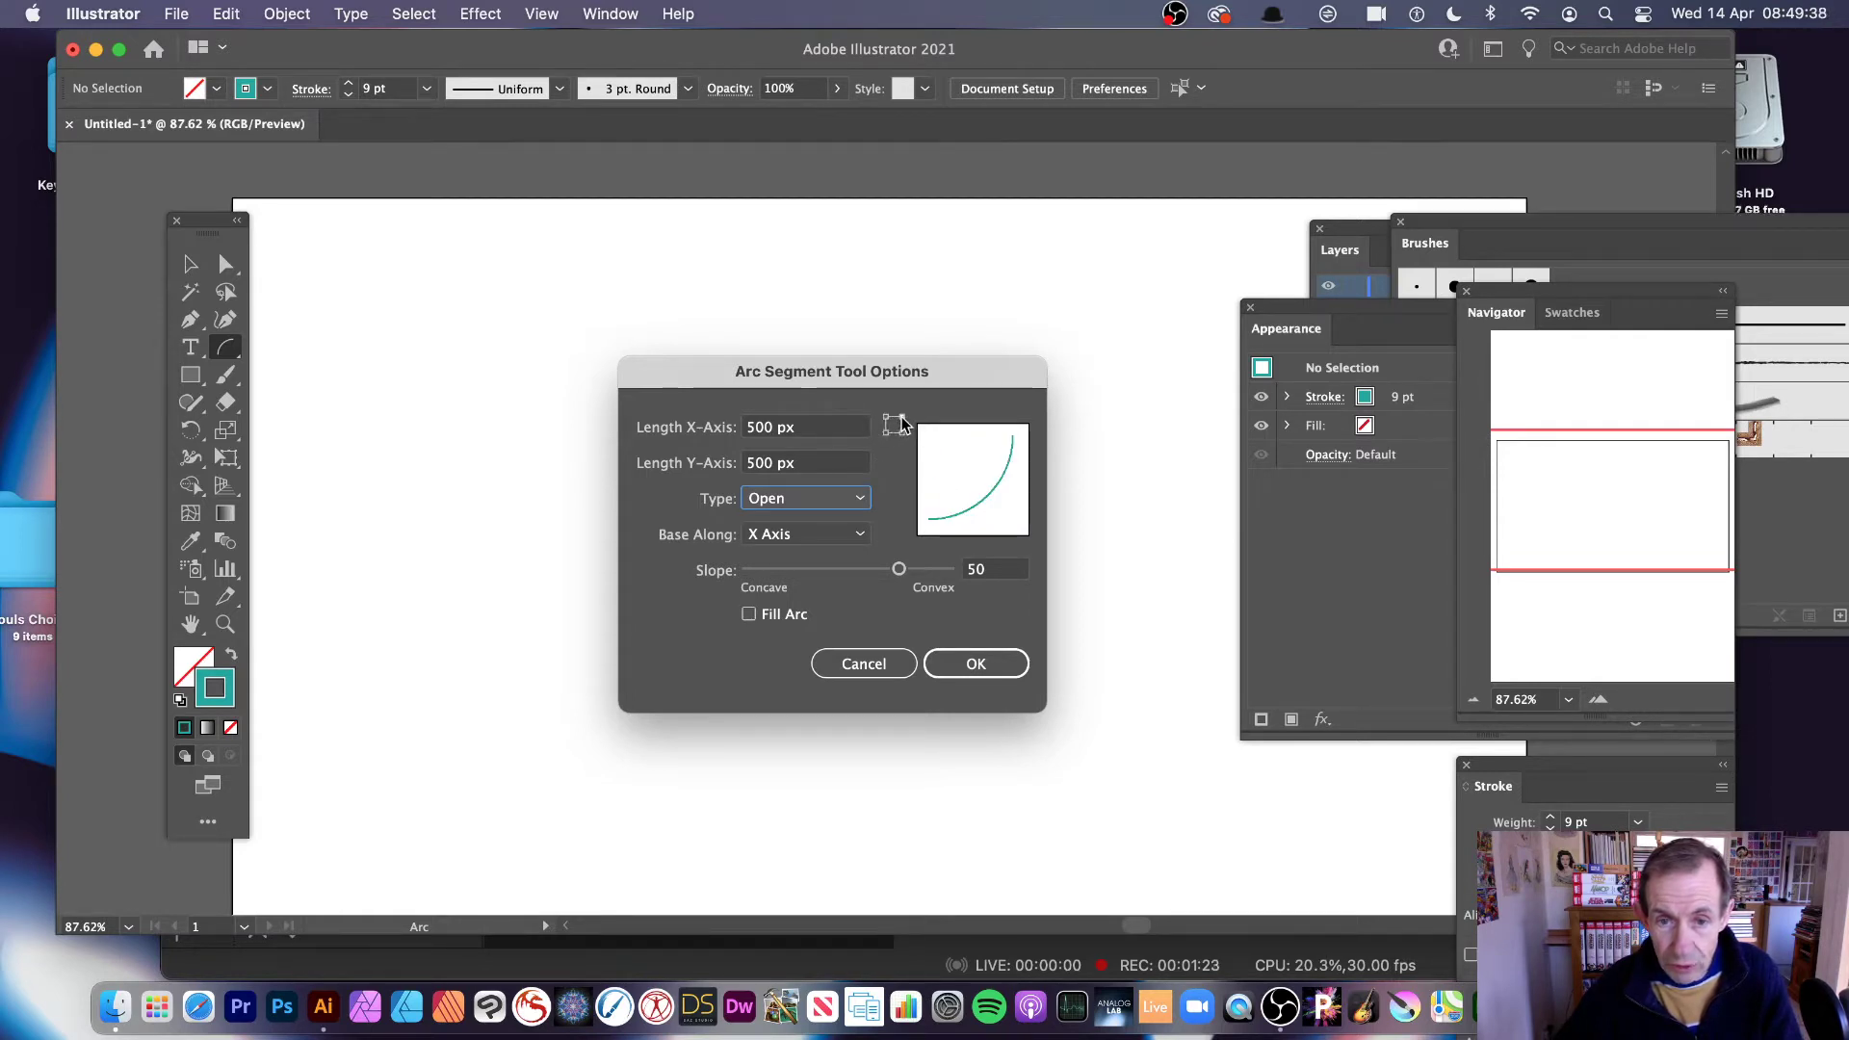
Step: Set the arc type to Closed and accept the arc options
click(814, 505)
click(787, 548)
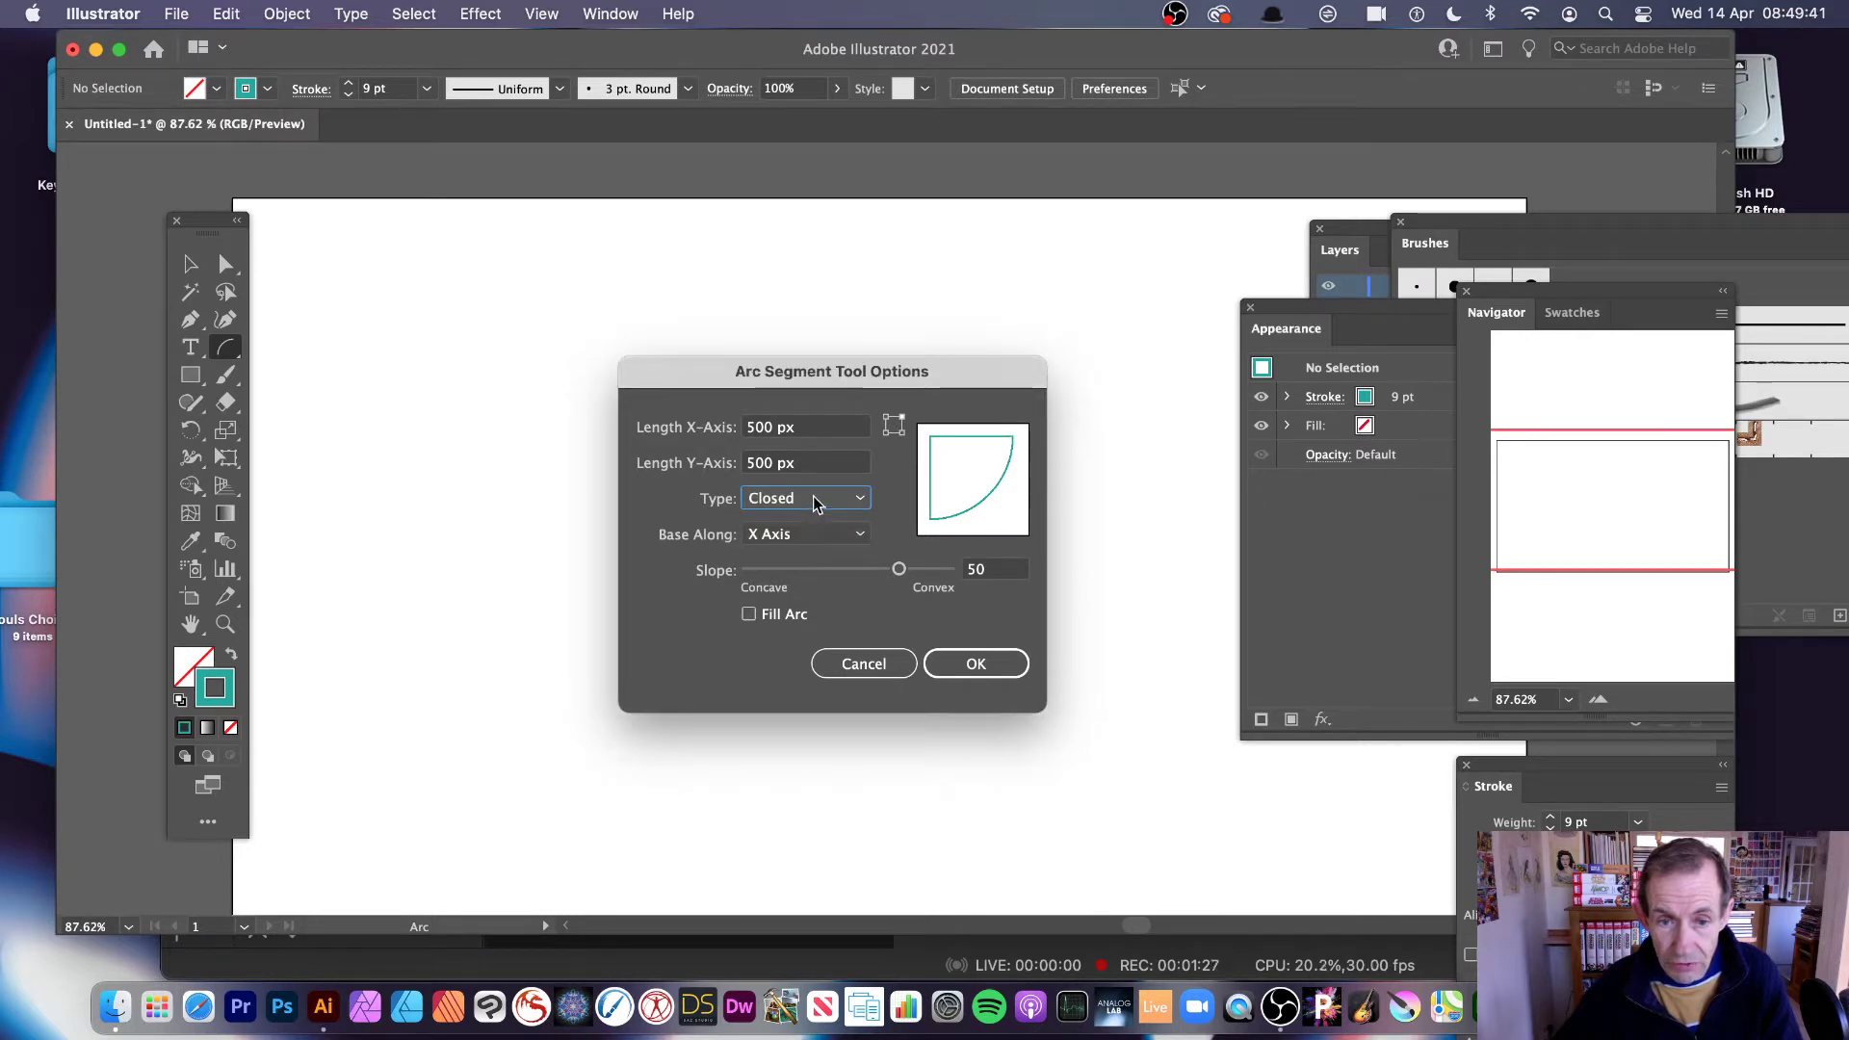
click(814, 500)
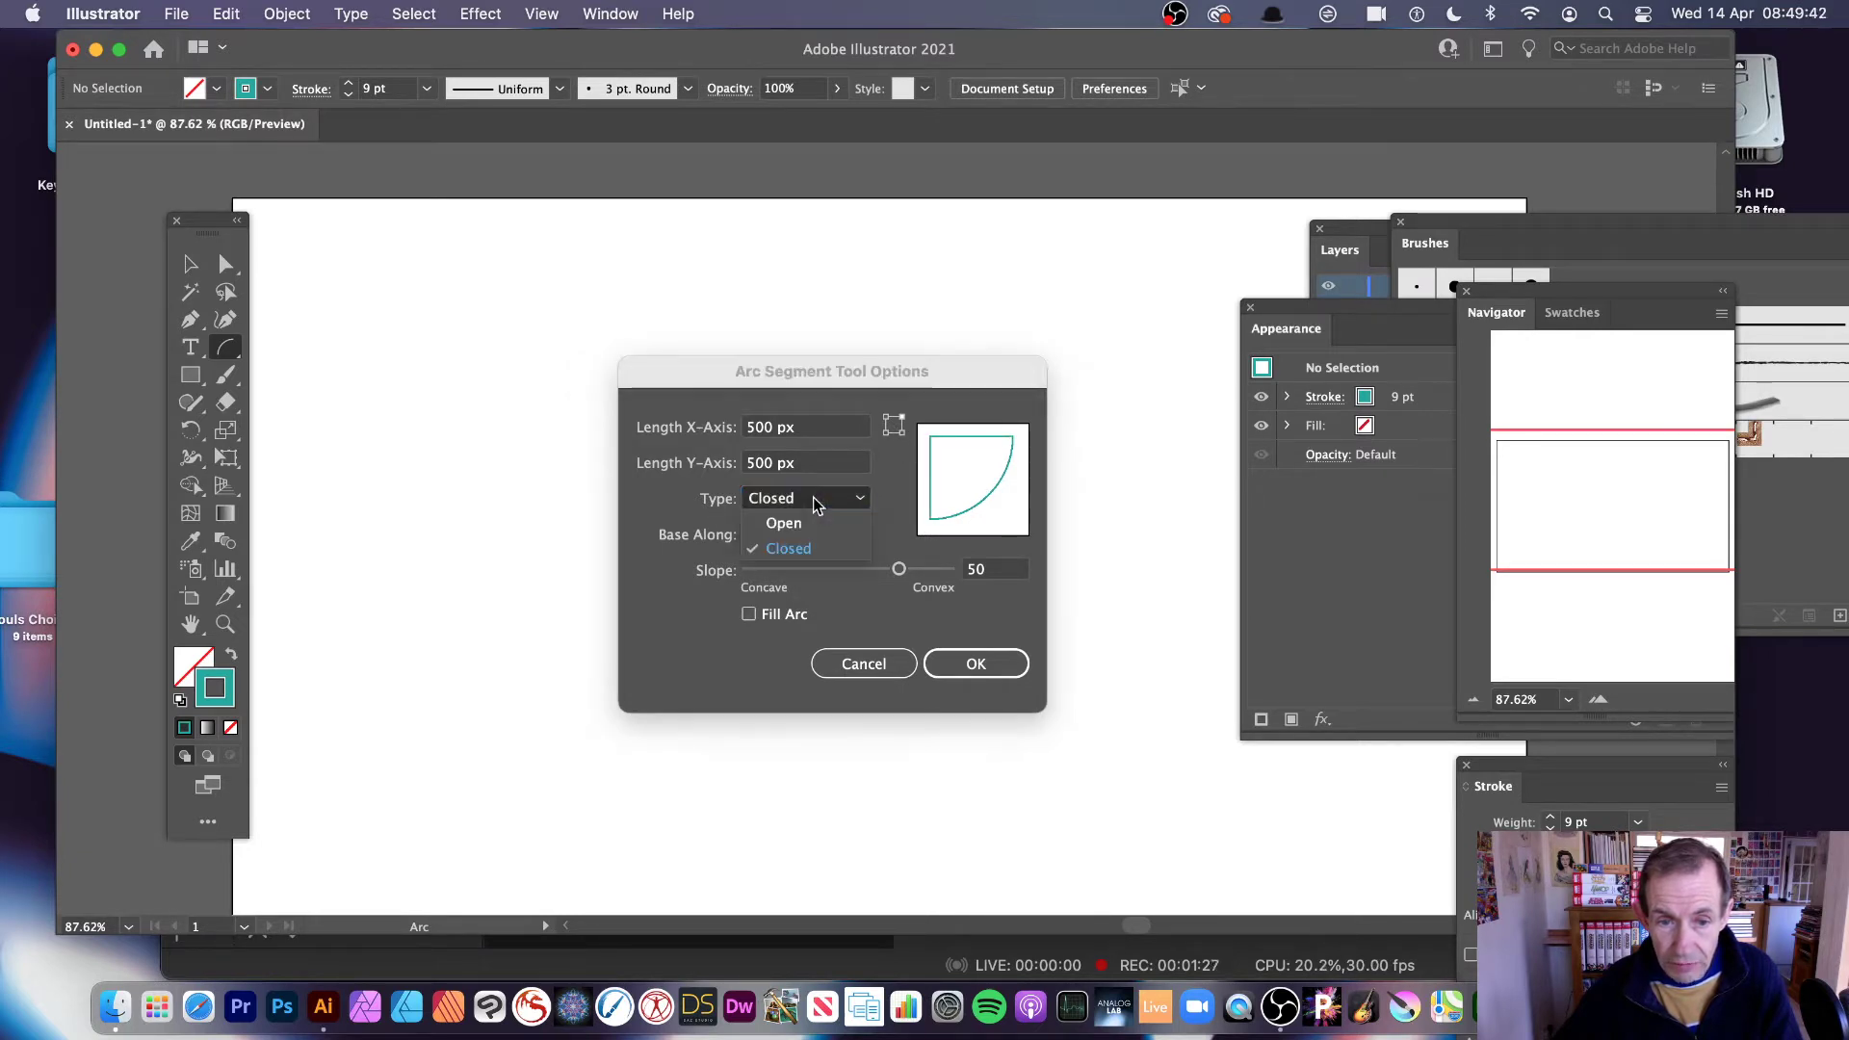
click(809, 551)
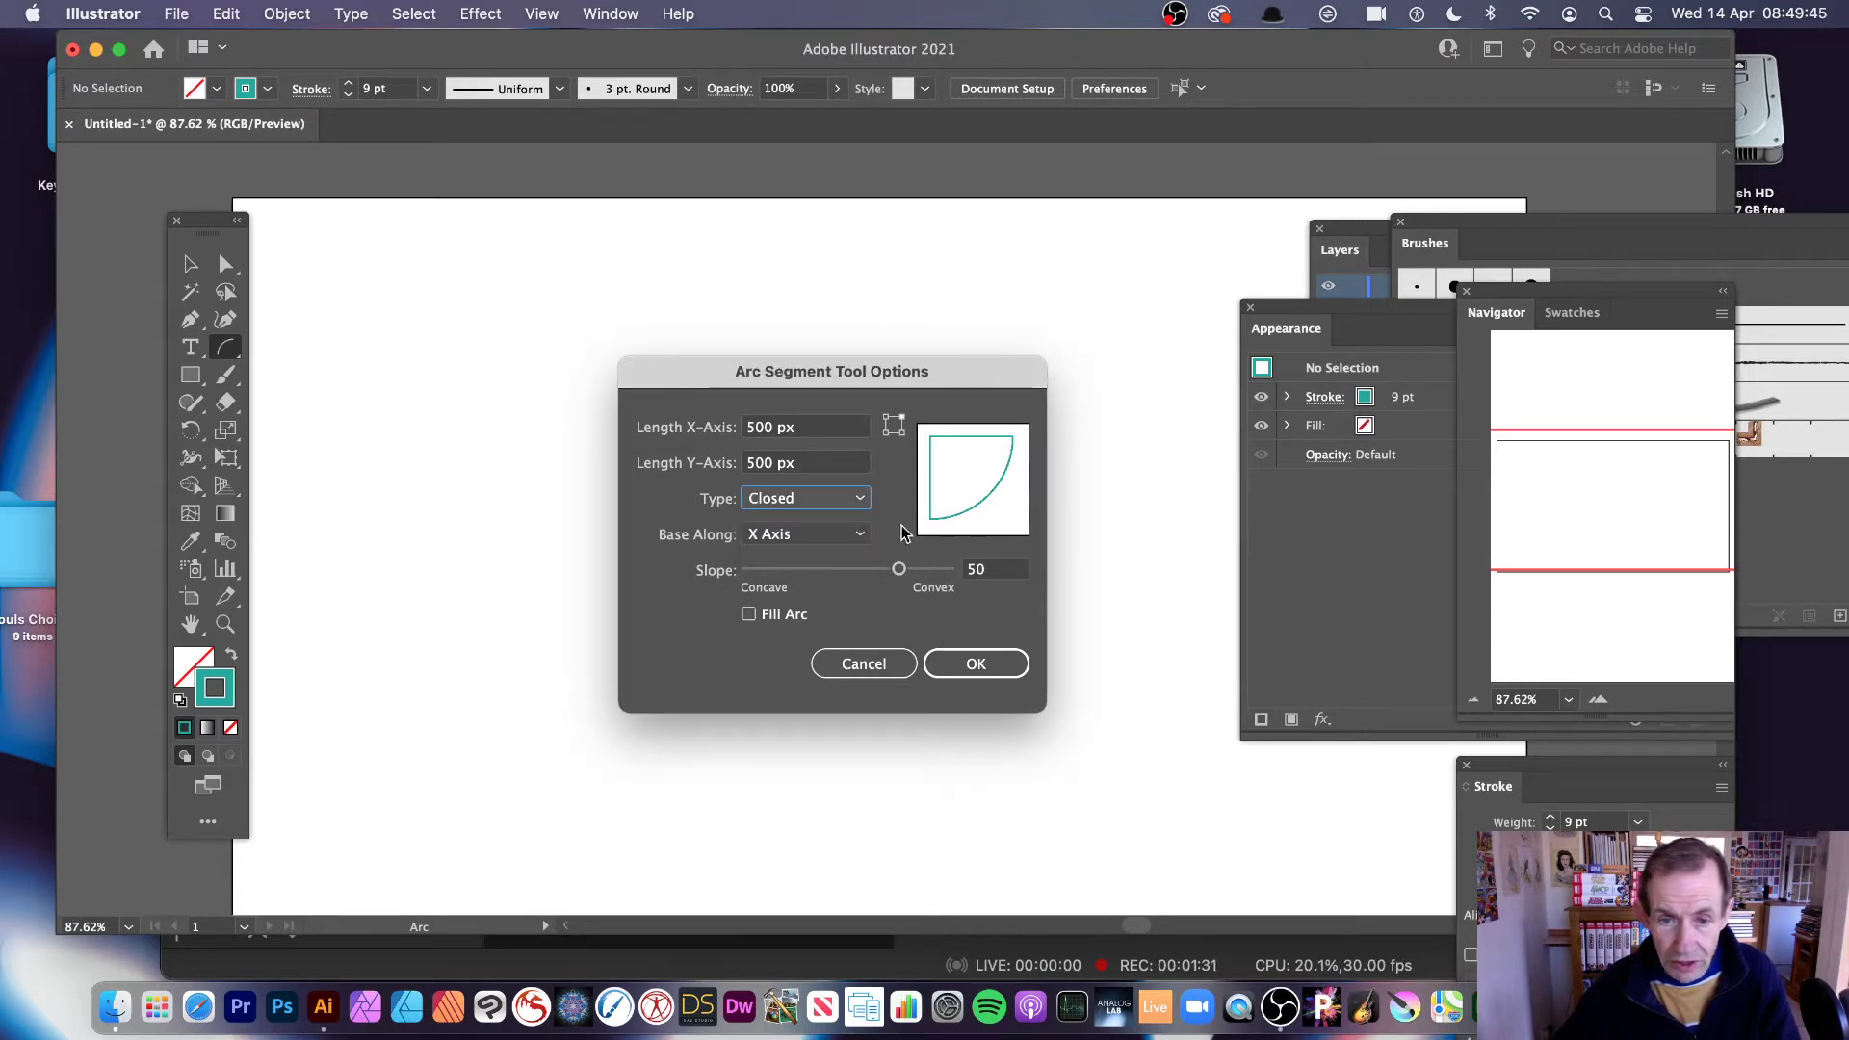
click(762, 602)
key(Return)
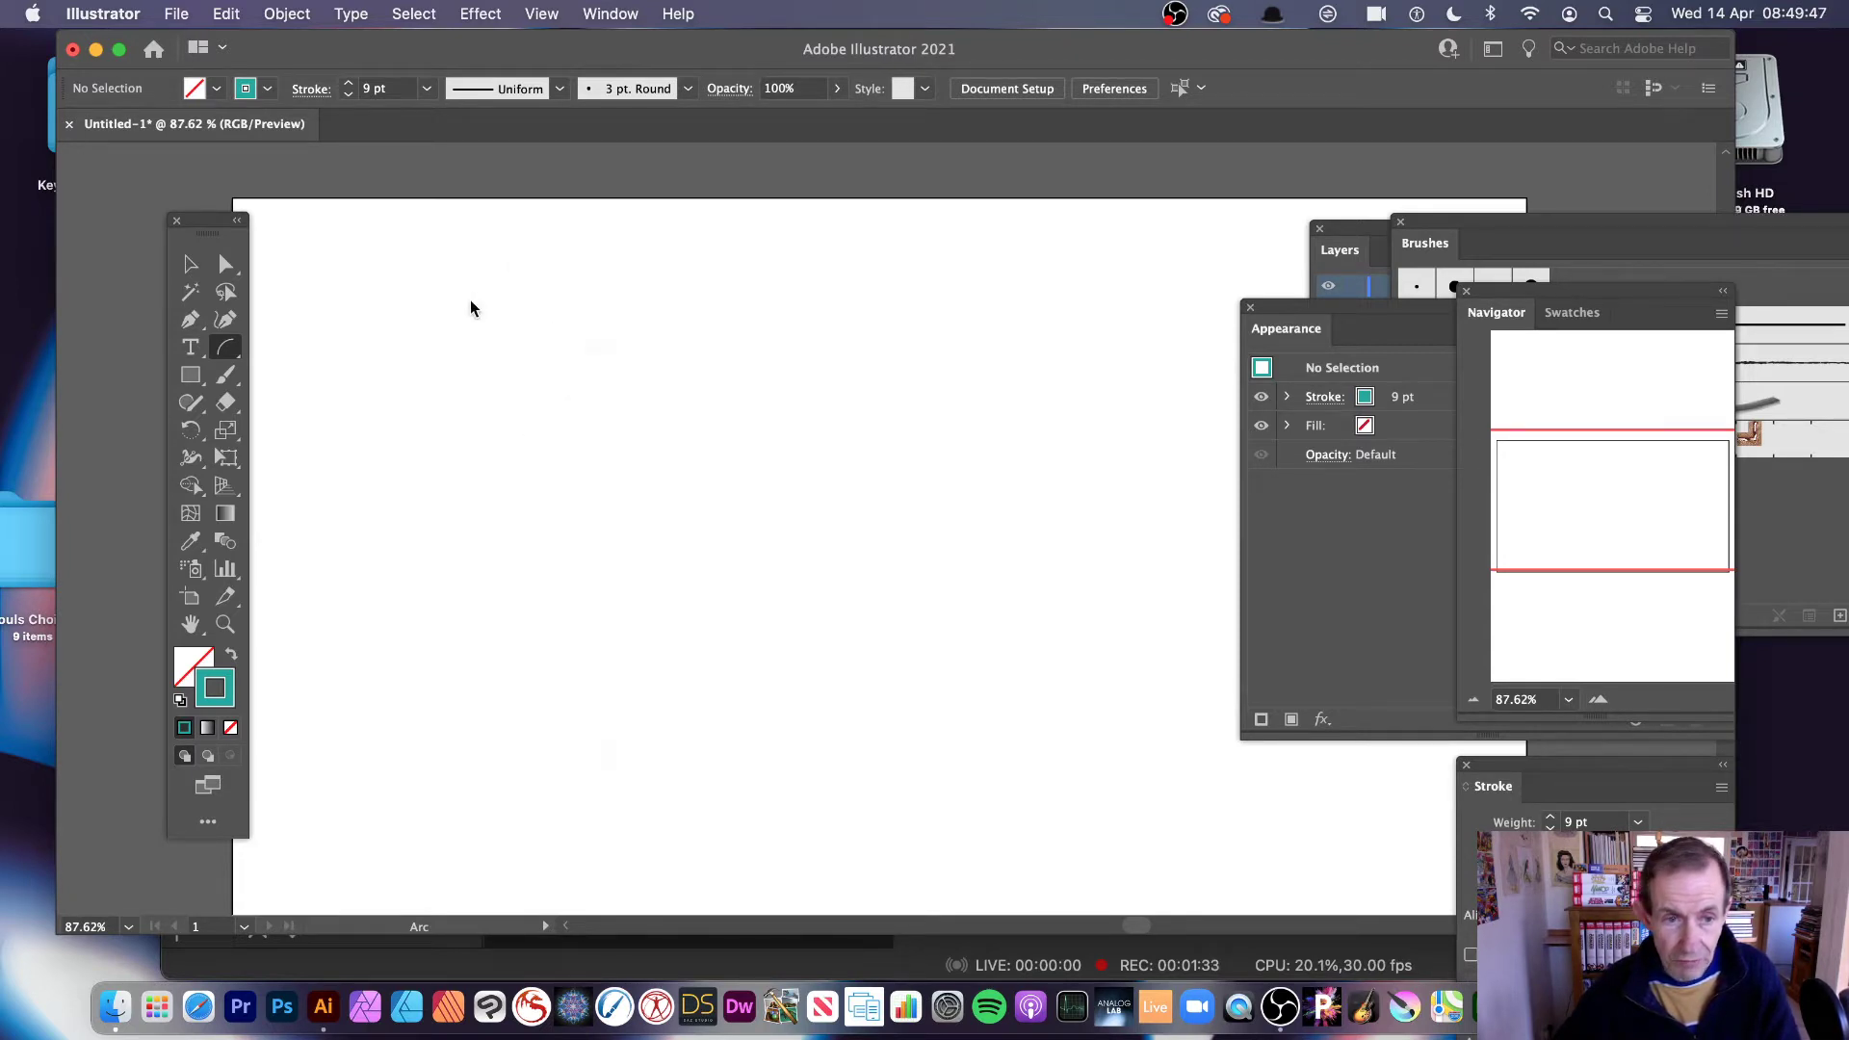
Step: Draw a closed arc about 557 by 552 px on the artboard and fill it with orange
drag(463, 275, 993, 797)
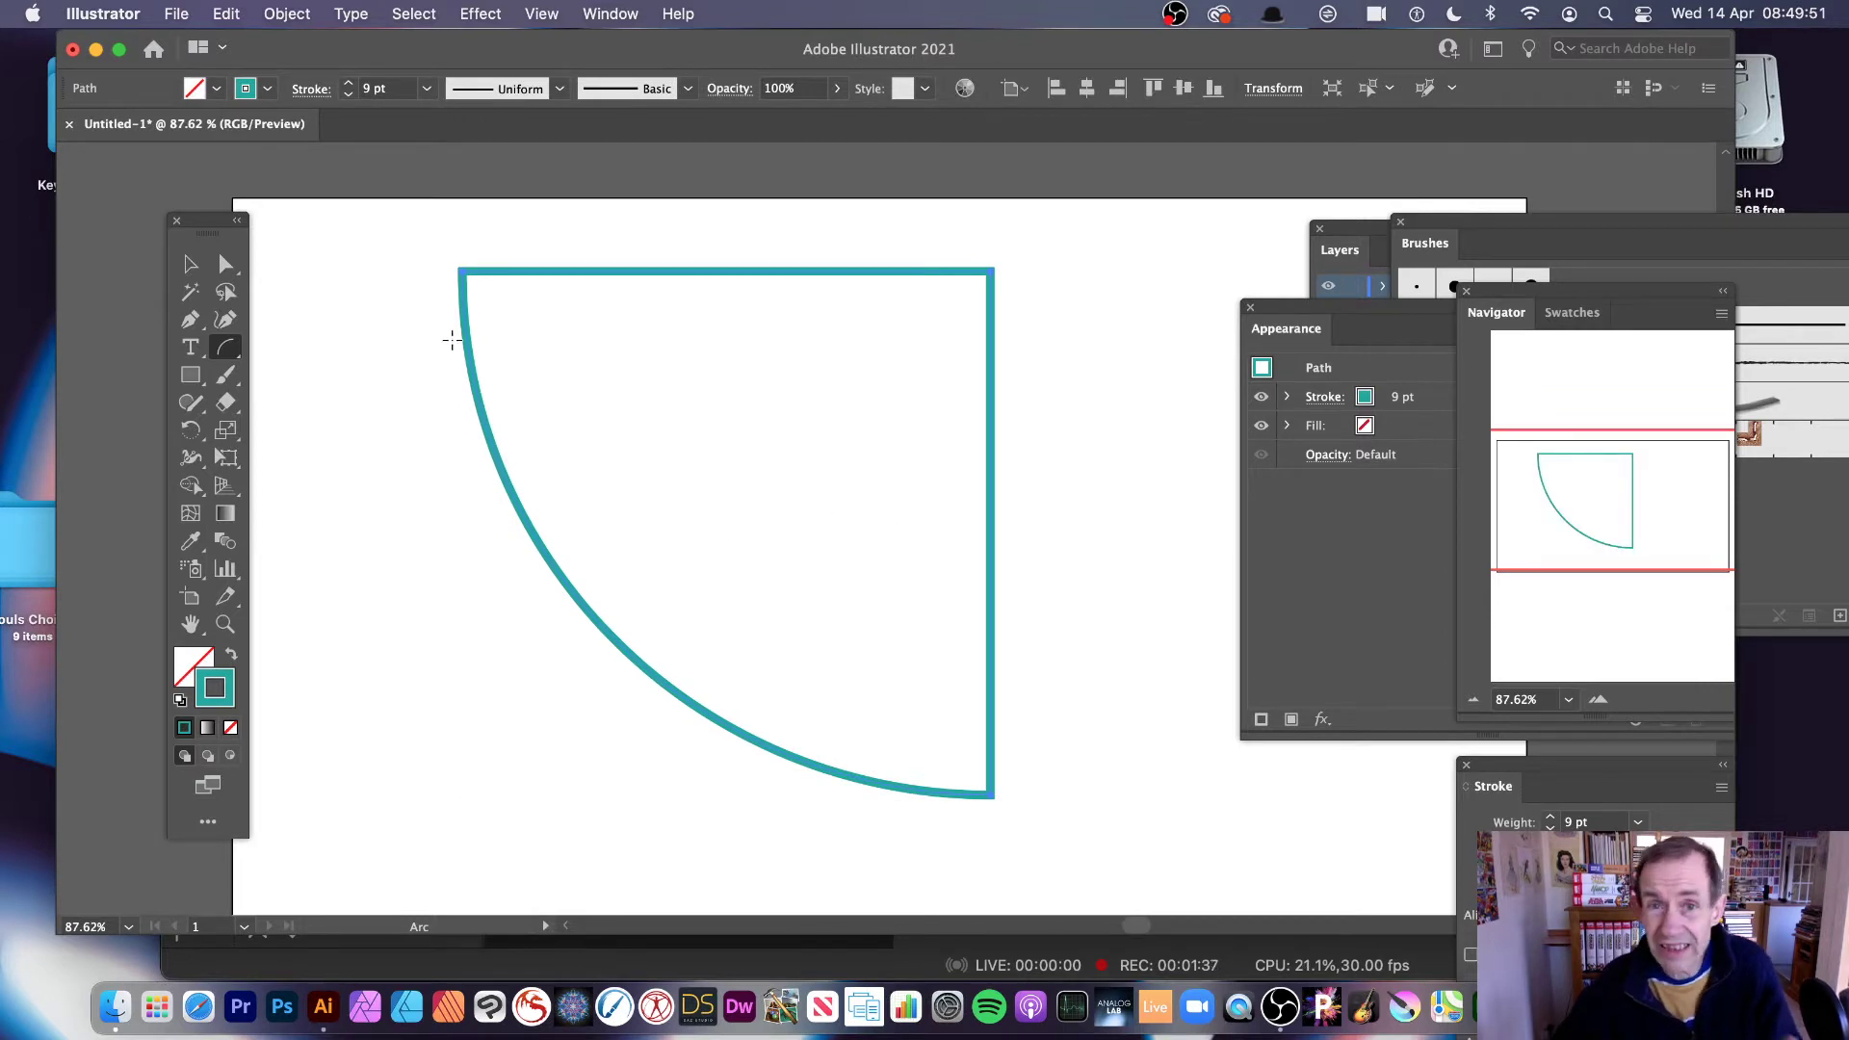
click(241, 92)
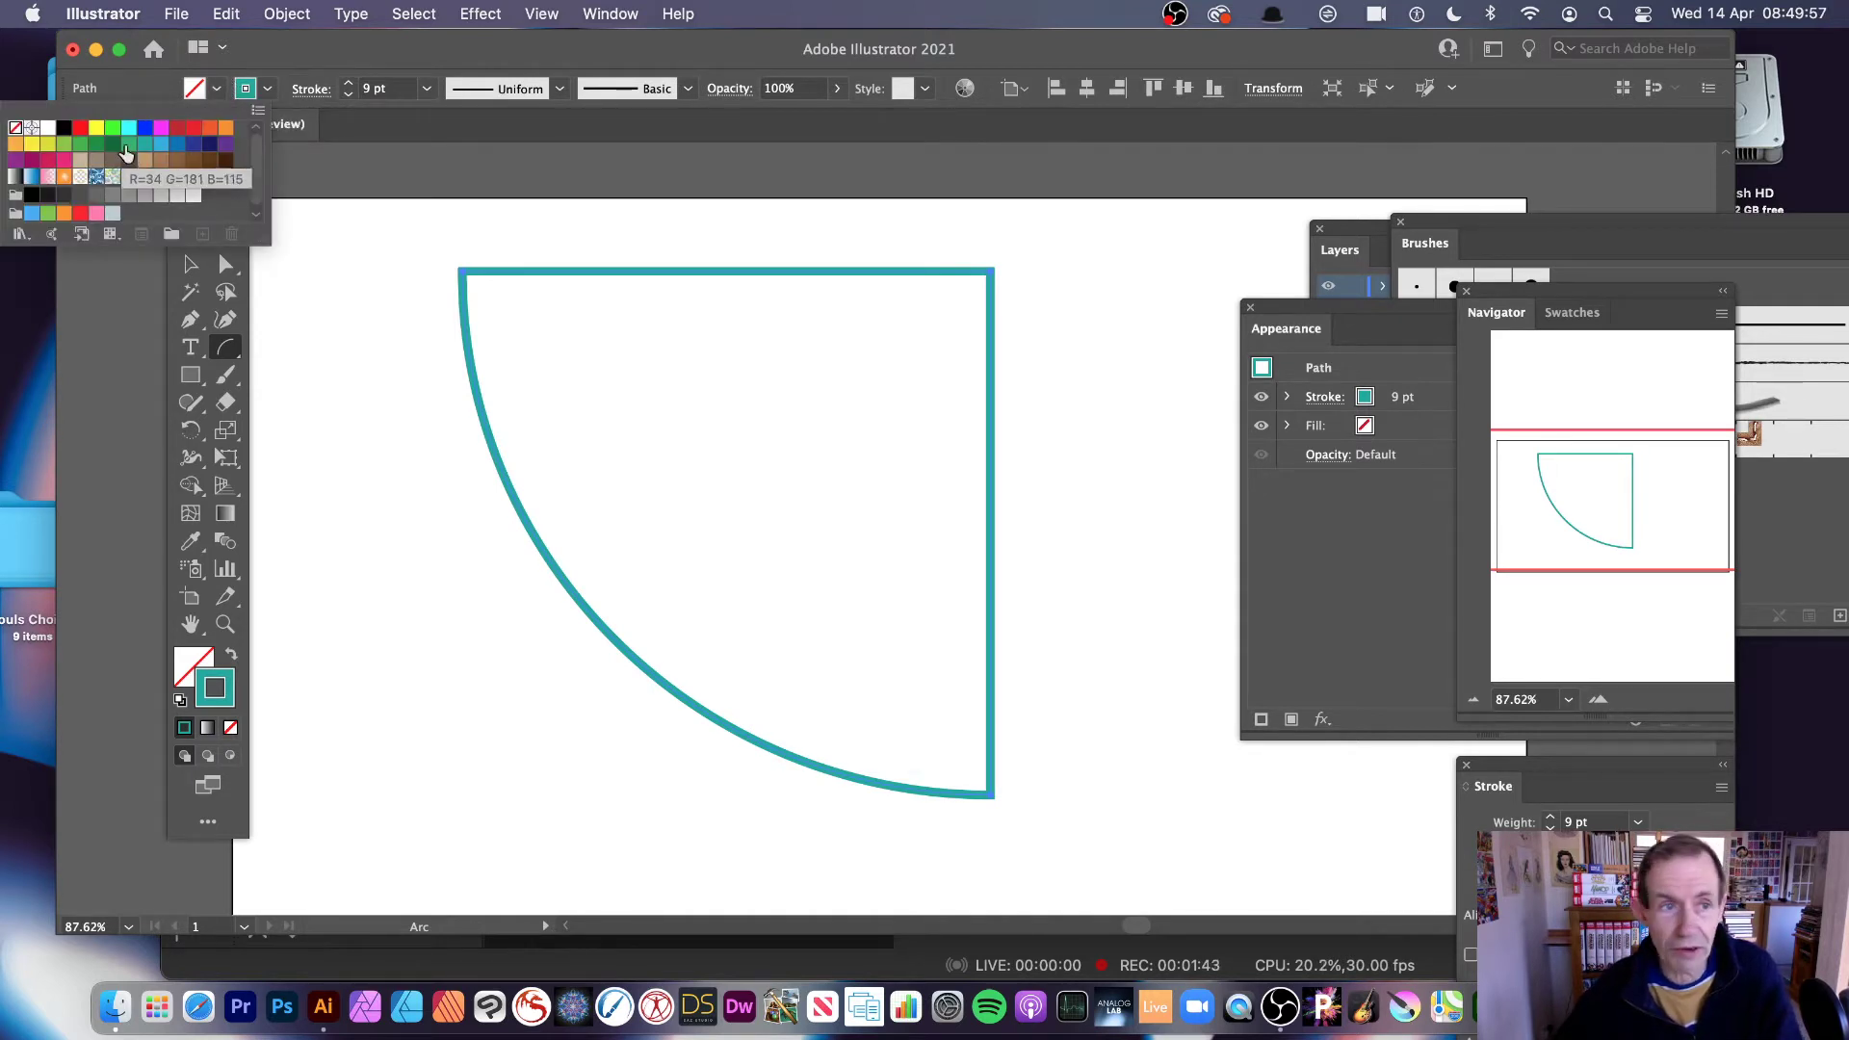
click(192, 127)
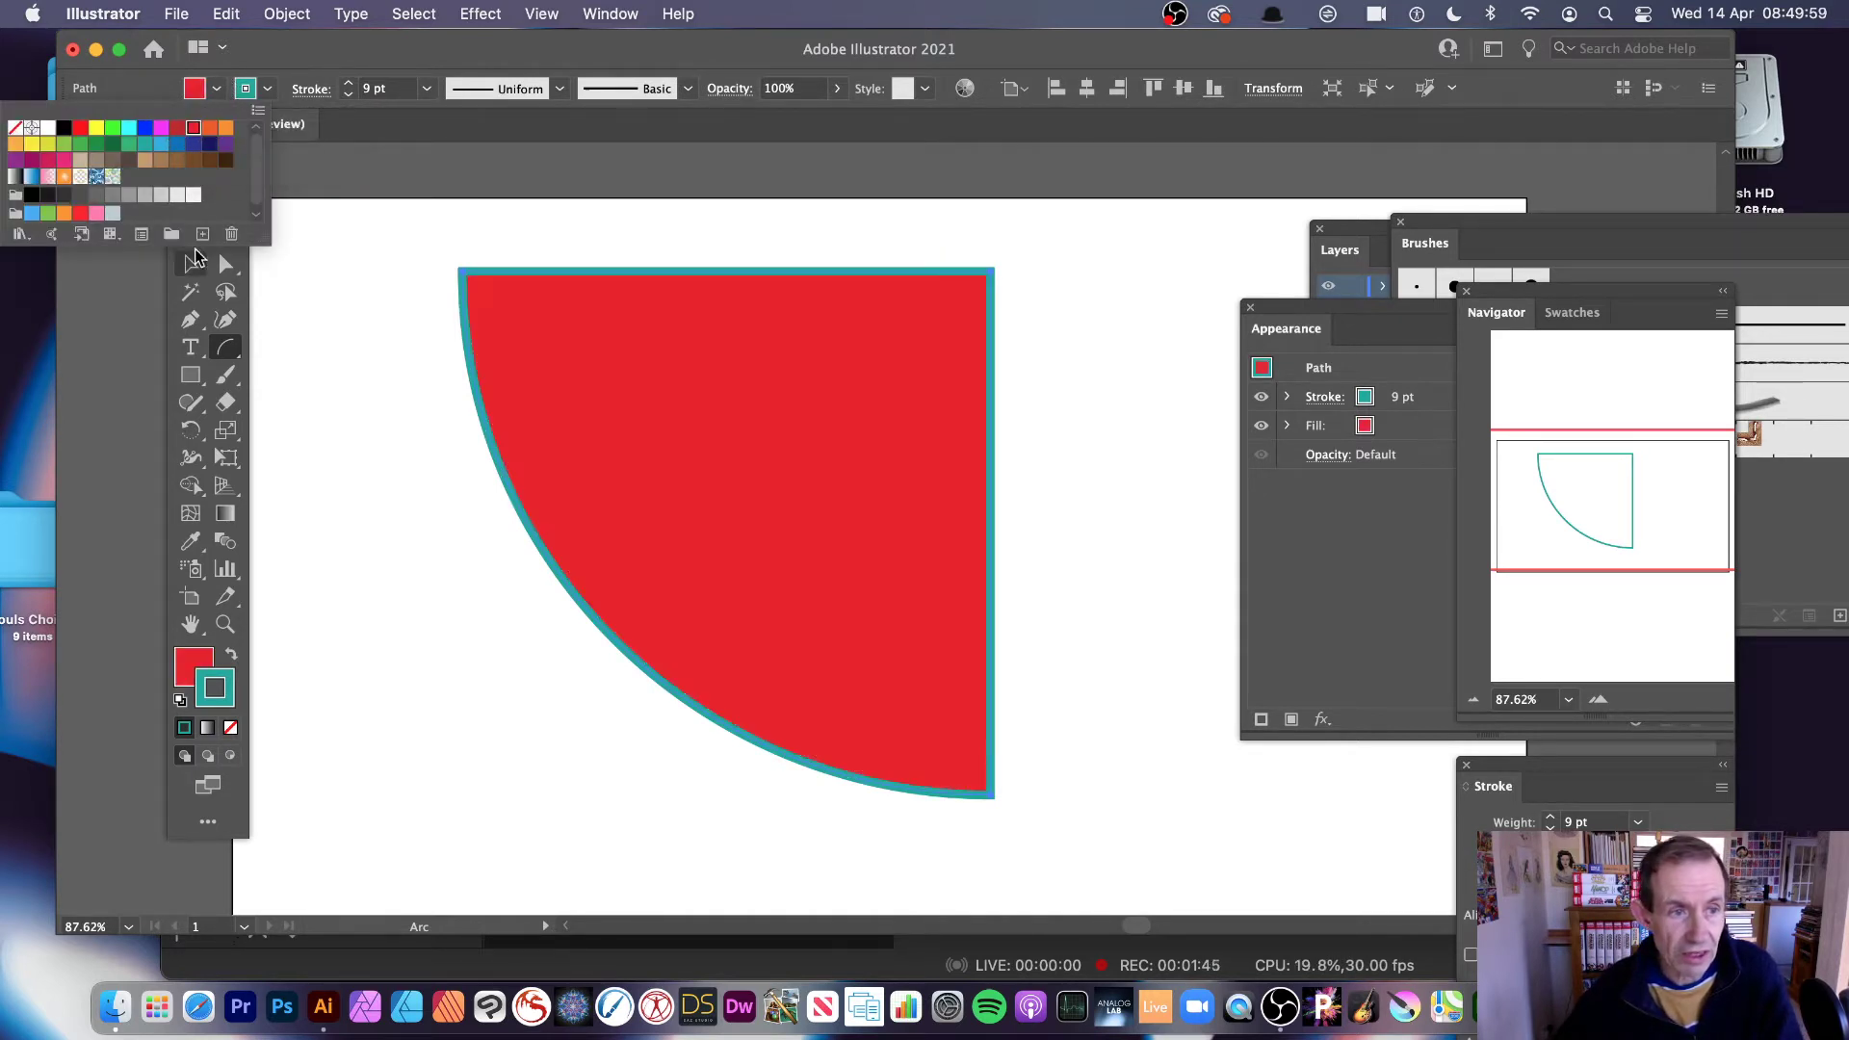
click(226, 127)
click(210, 127)
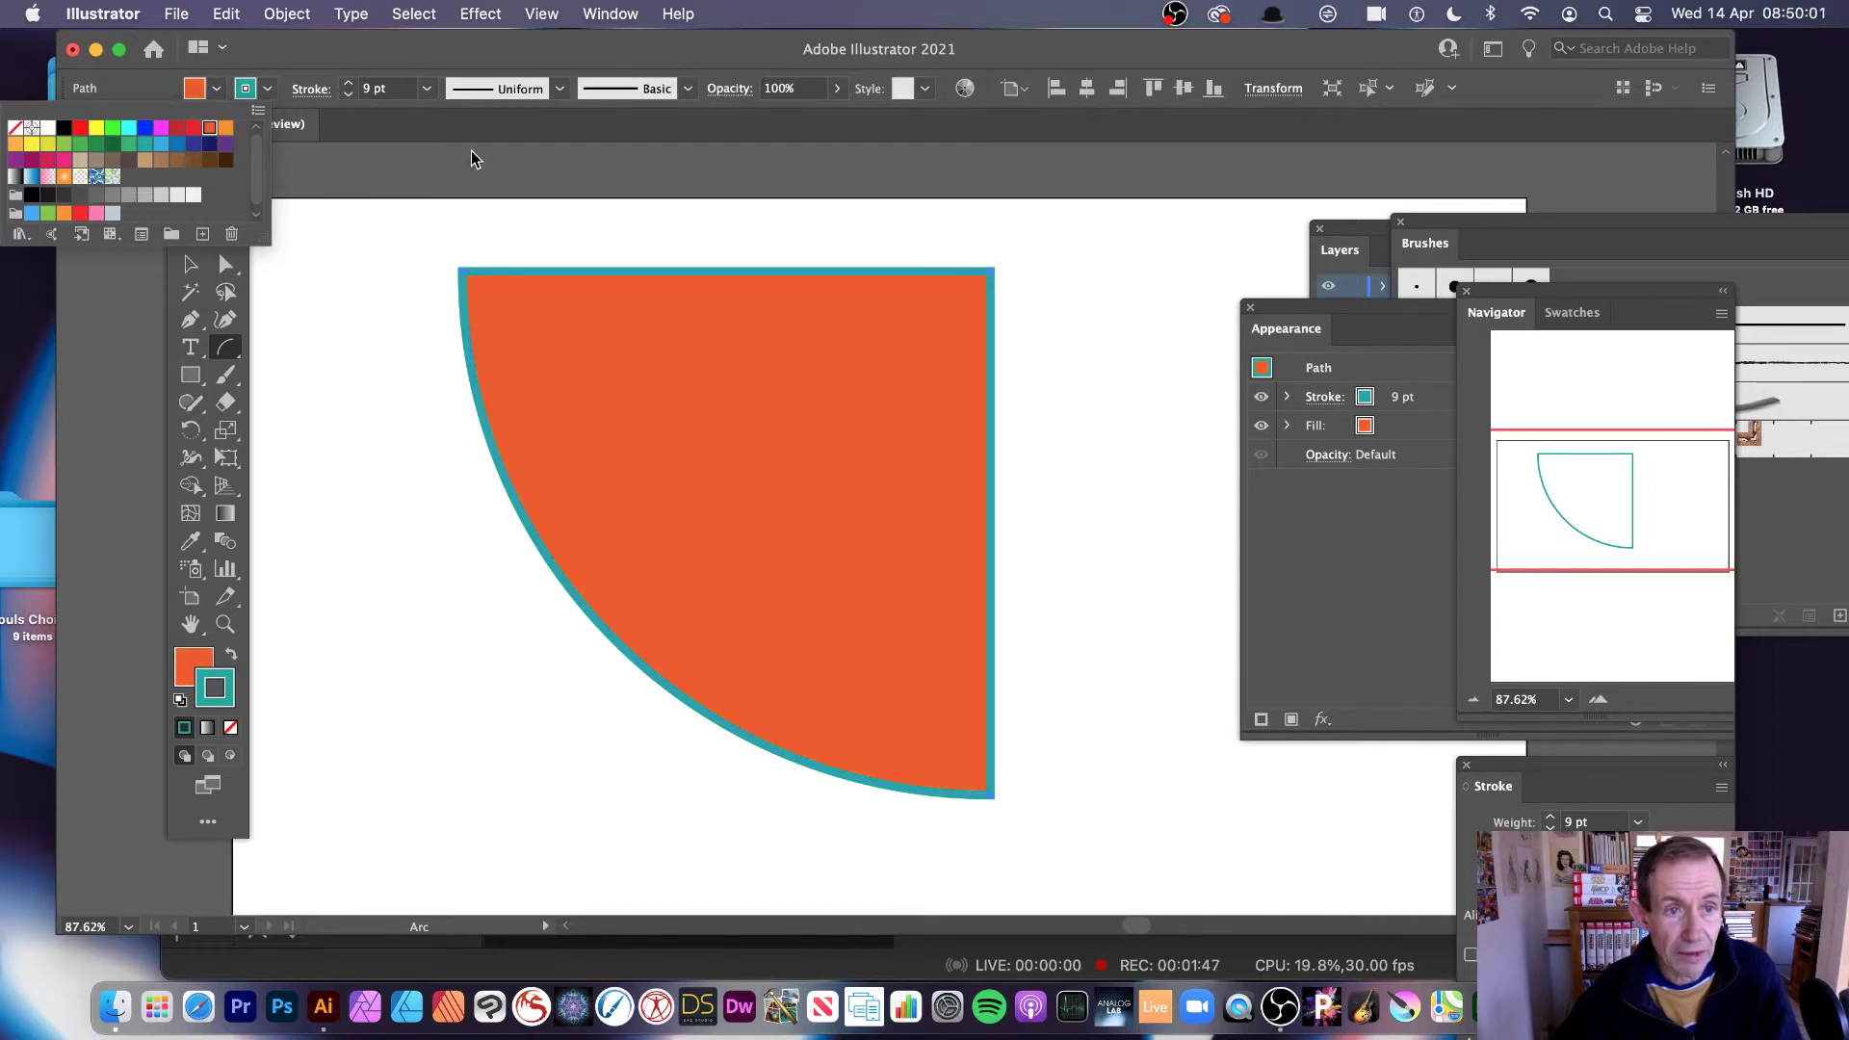
click(367, 129)
Step: Select the orange closed arc and delete it
click(189, 263)
click(705, 378)
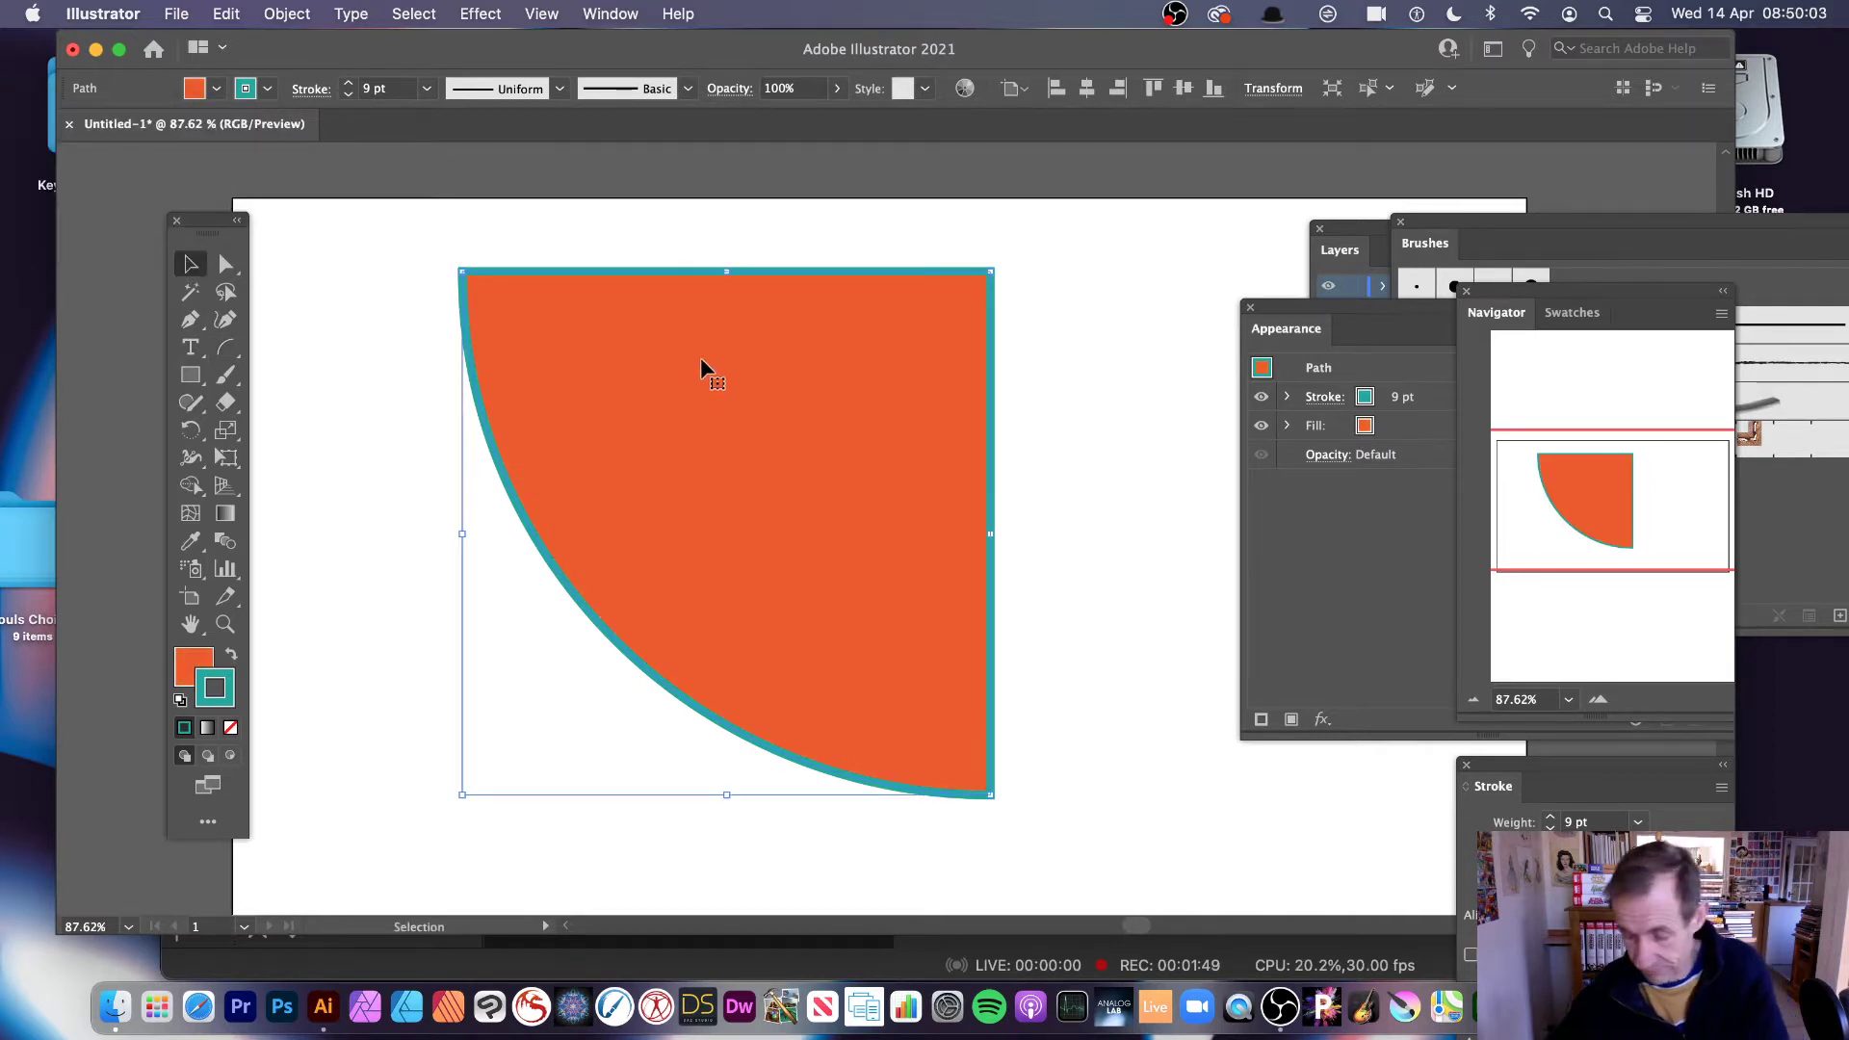
key(Delete)
Step: Open the Arc Tool's options, try basing the arc along the Y Axis, and return the base to the X Axis
click(226, 347)
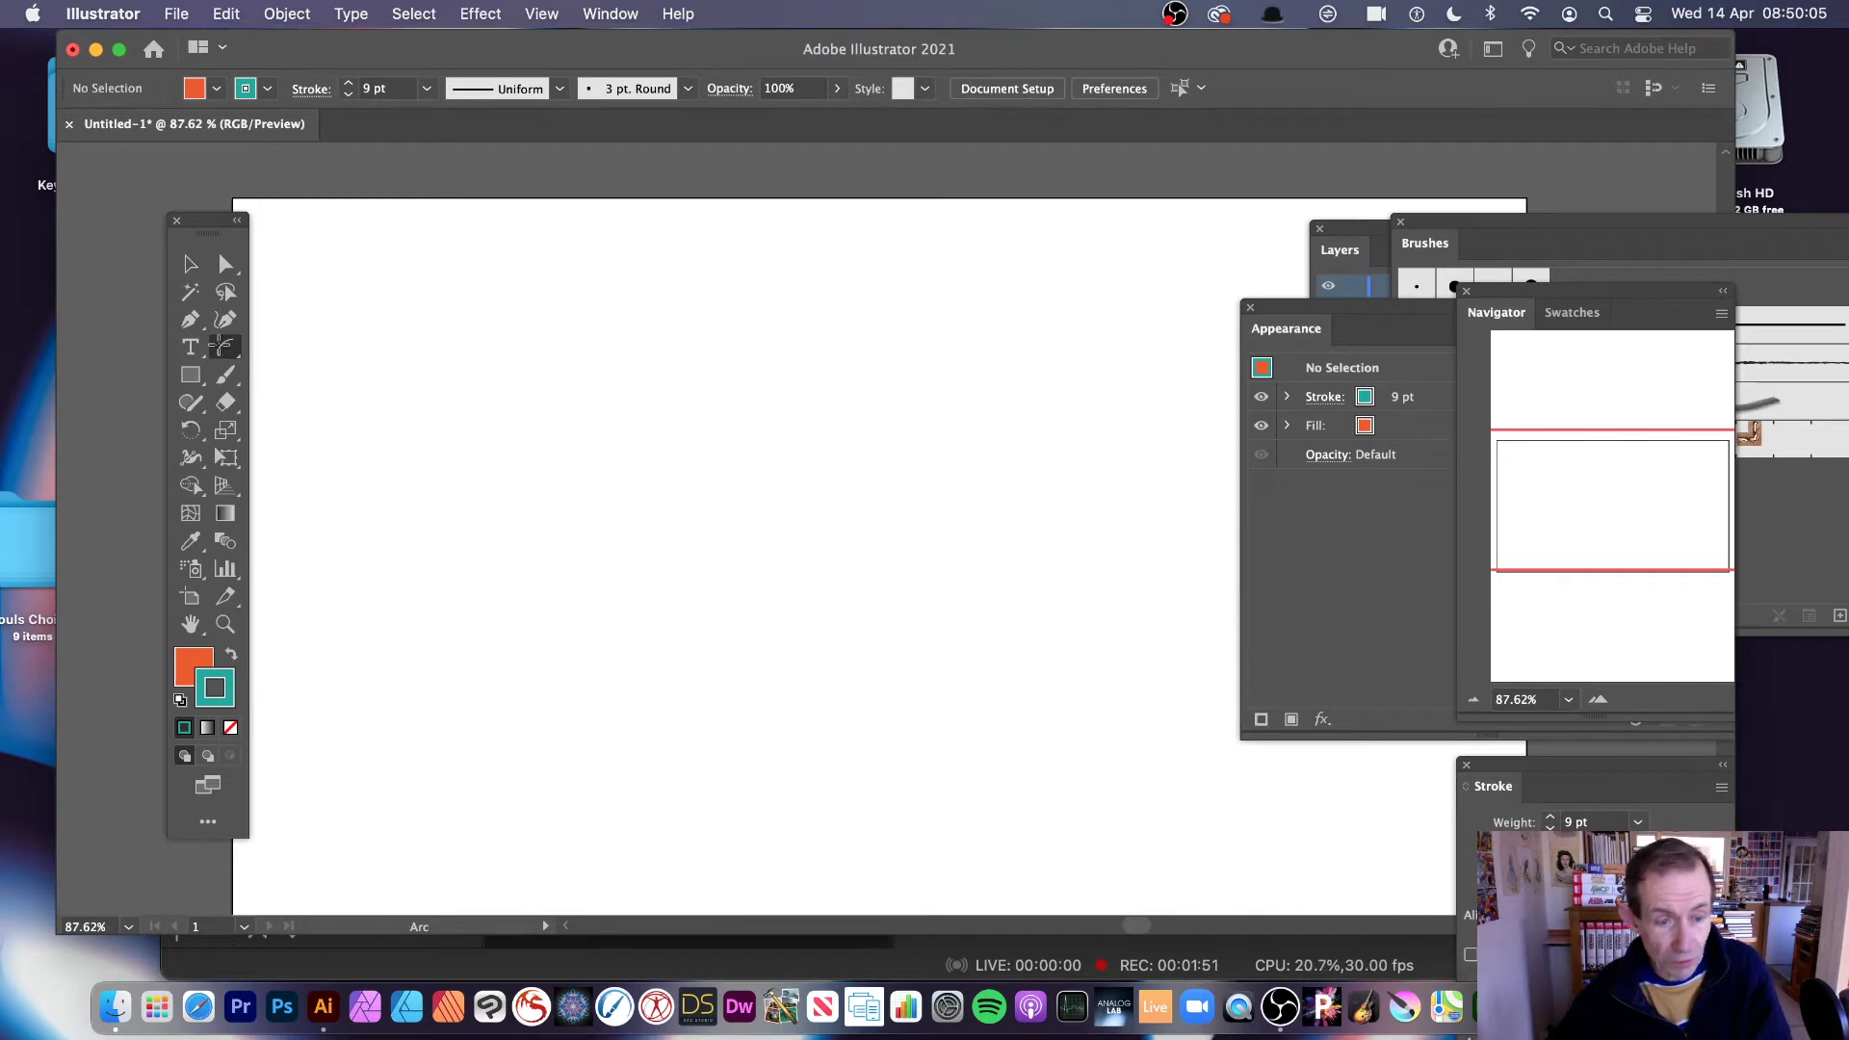
double_click(225, 347)
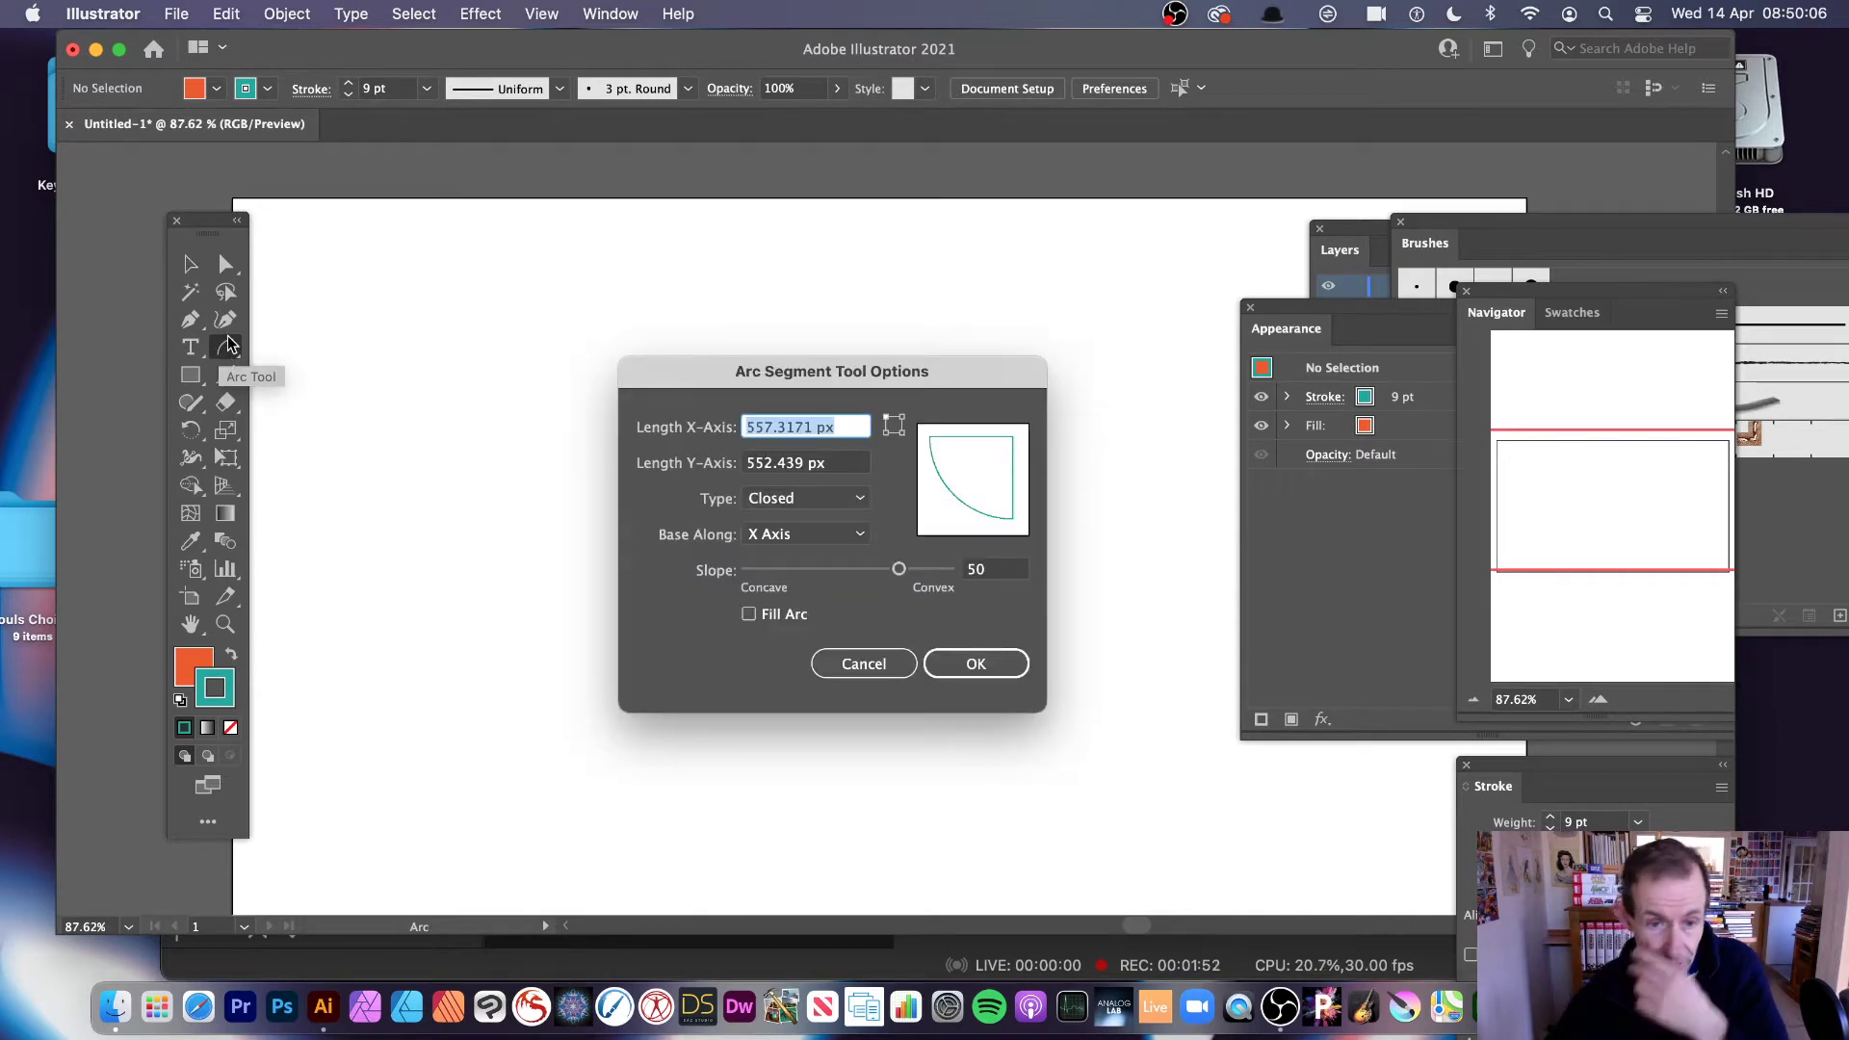
click(814, 538)
click(814, 584)
click(820, 536)
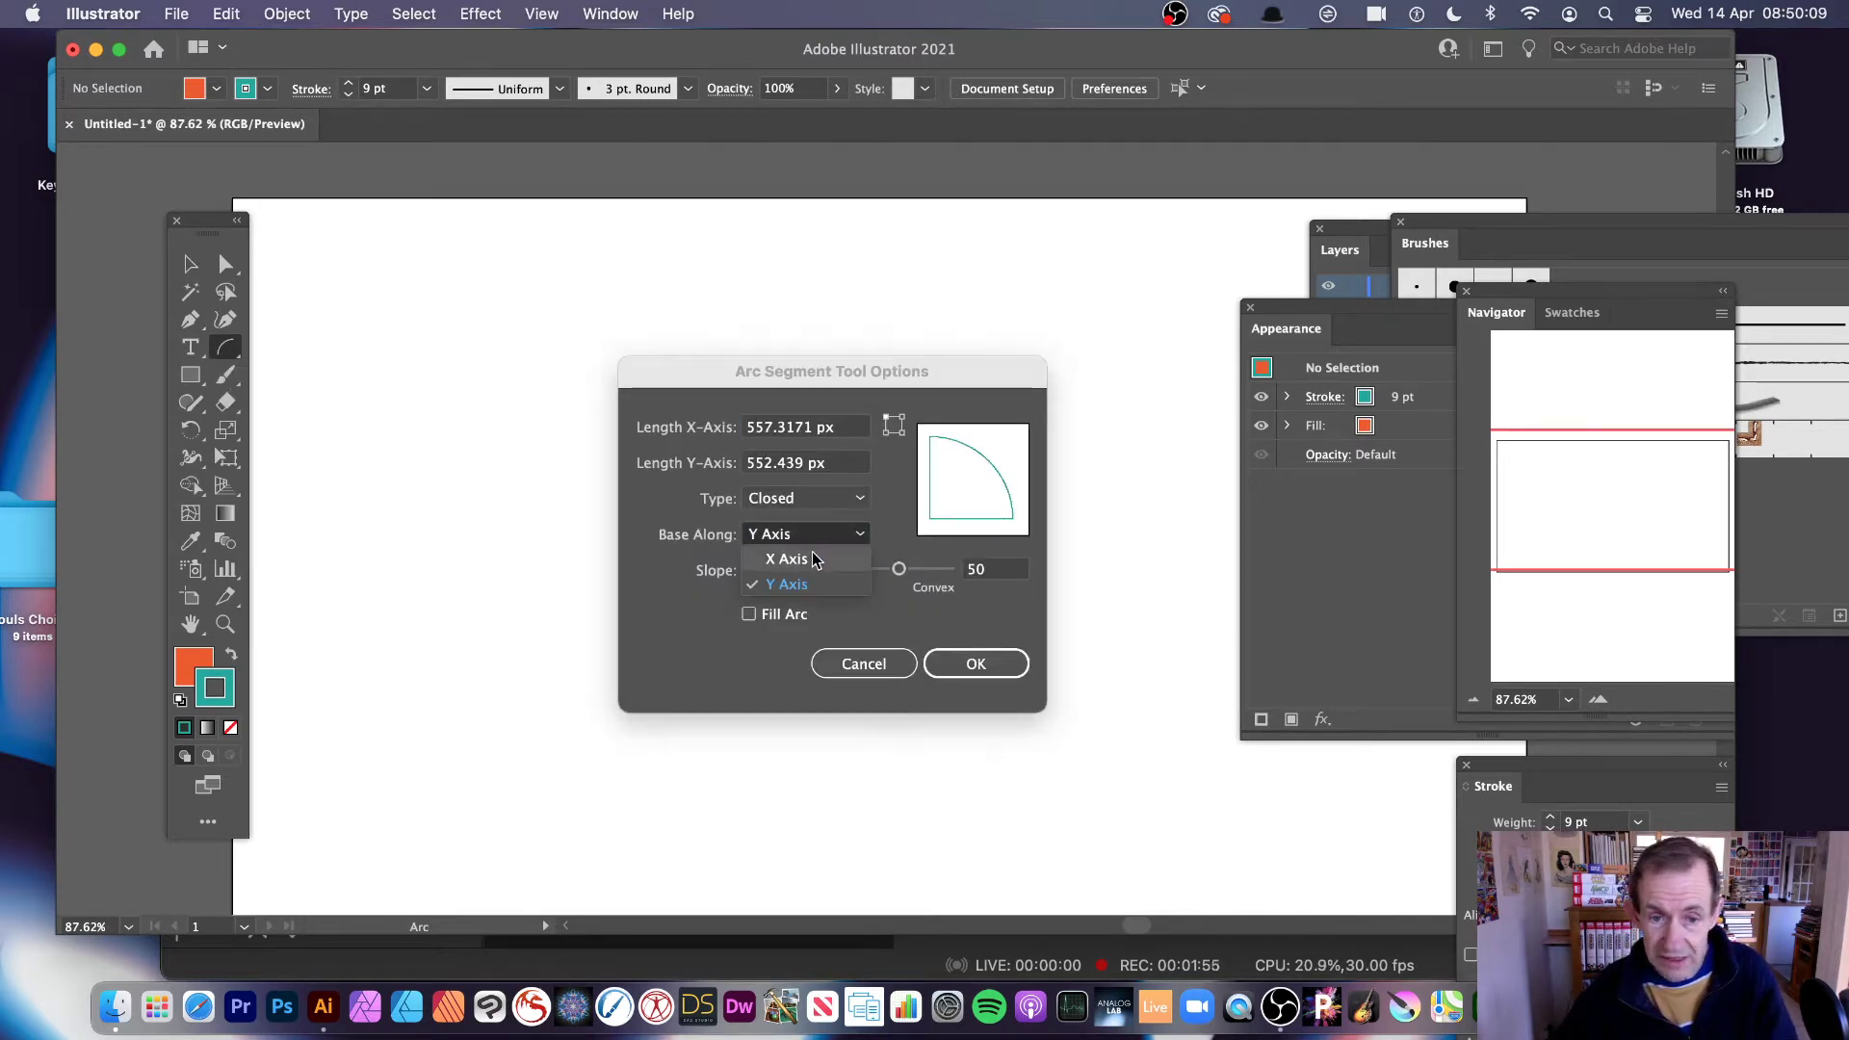
click(814, 558)
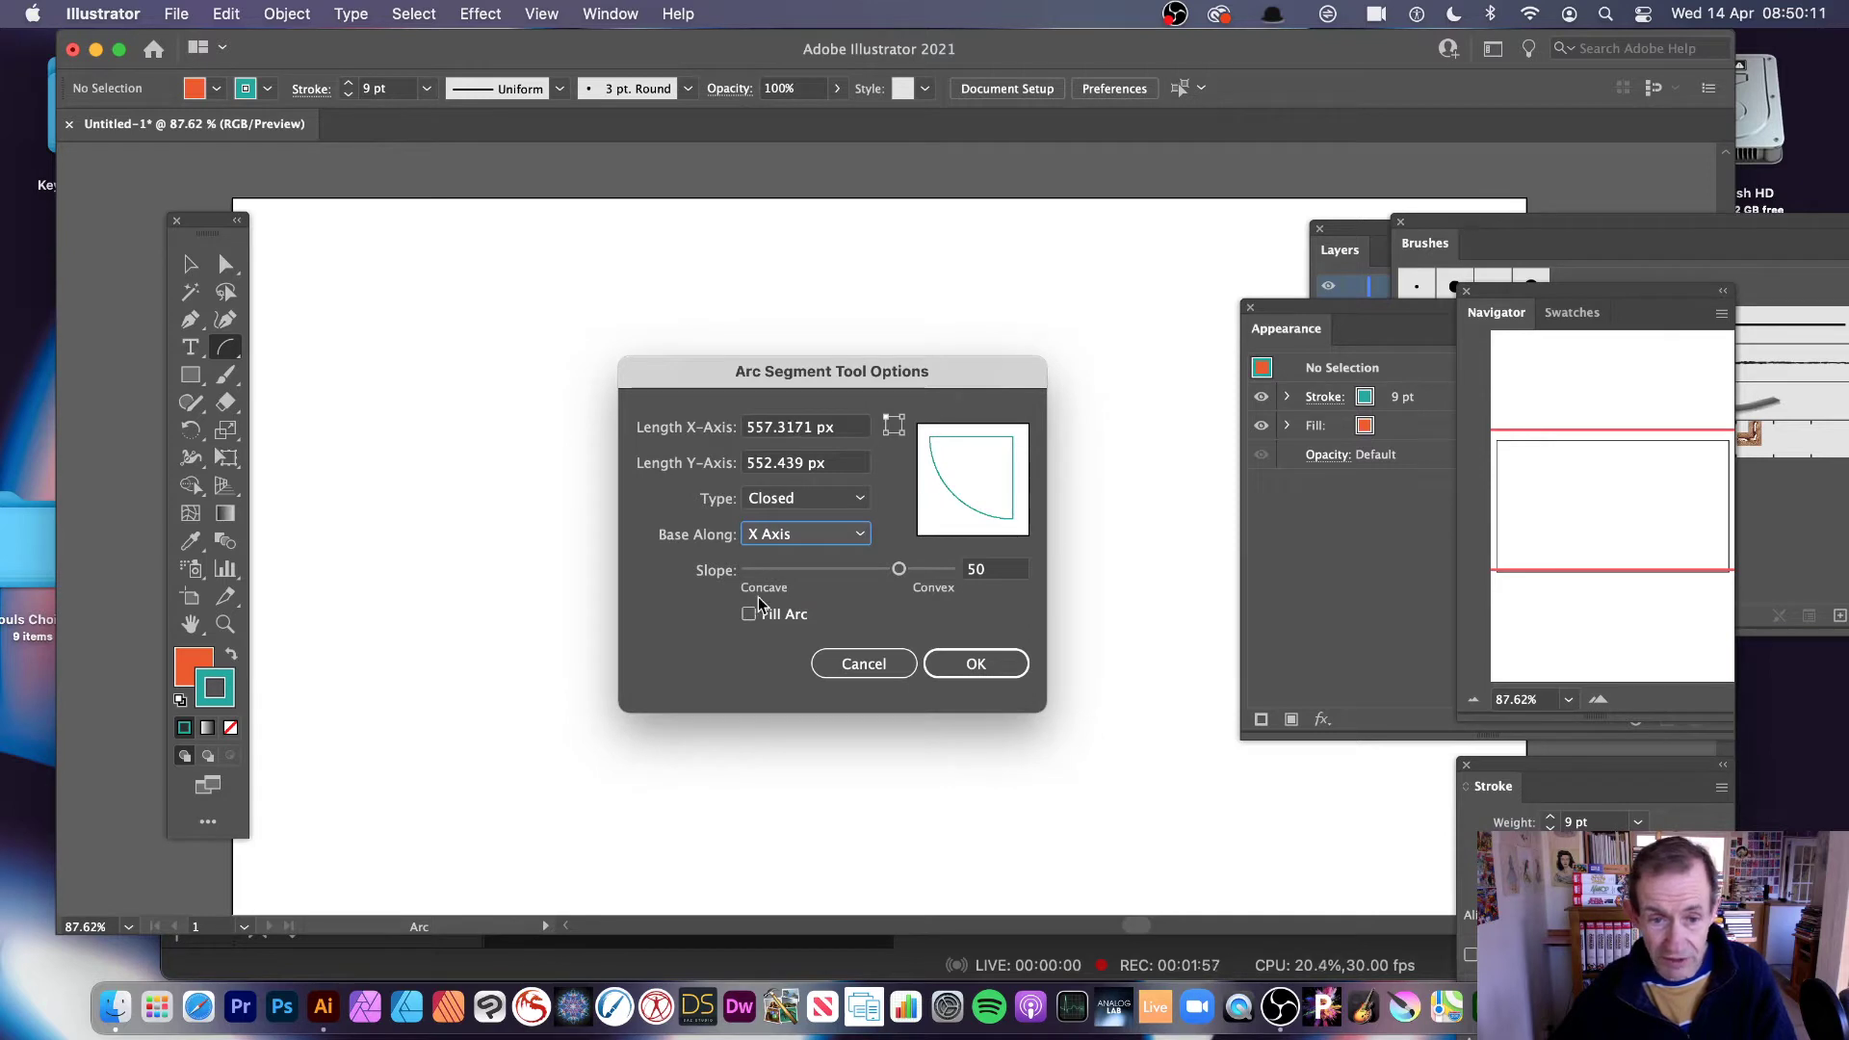
click(782, 536)
click(798, 552)
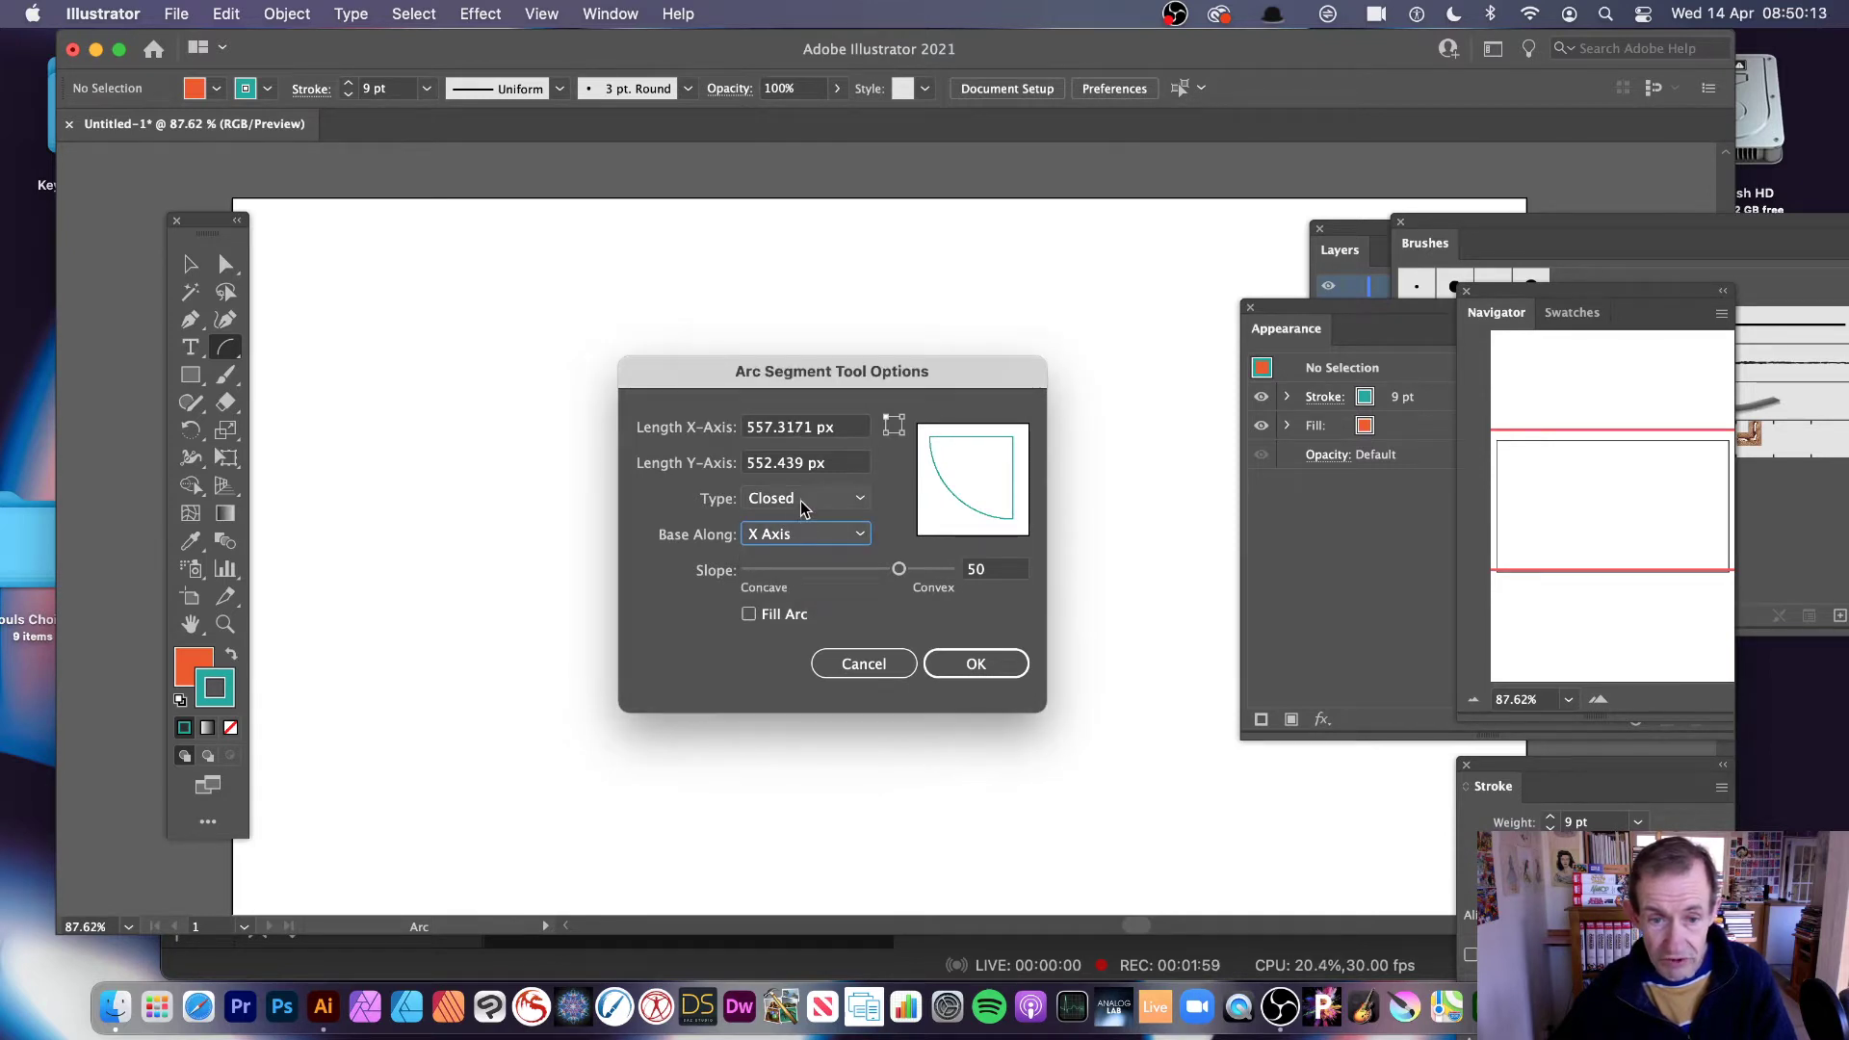
Step: Set the arc type to Open with a concave slope and draw a large arc across the artboard
click(800, 499)
click(805, 526)
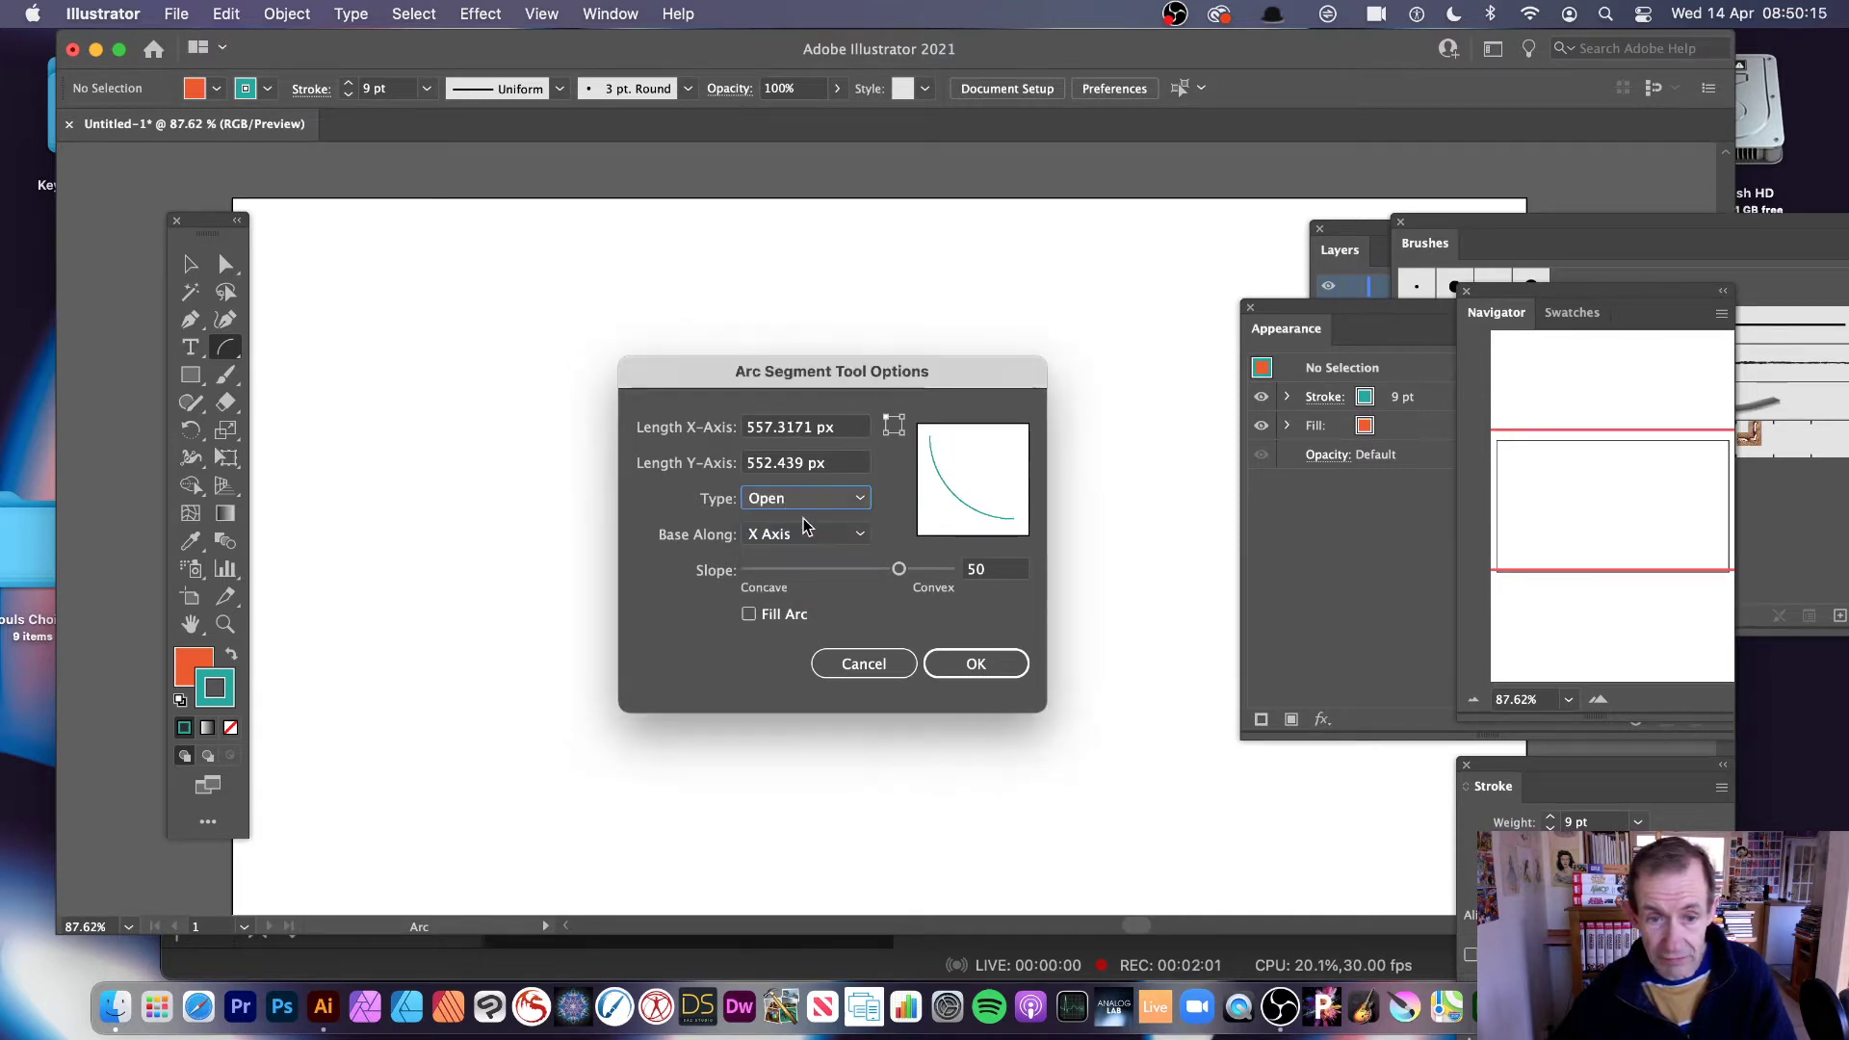
drag(911, 571, 792, 574)
click(975, 664)
drag(490, 261, 993, 787)
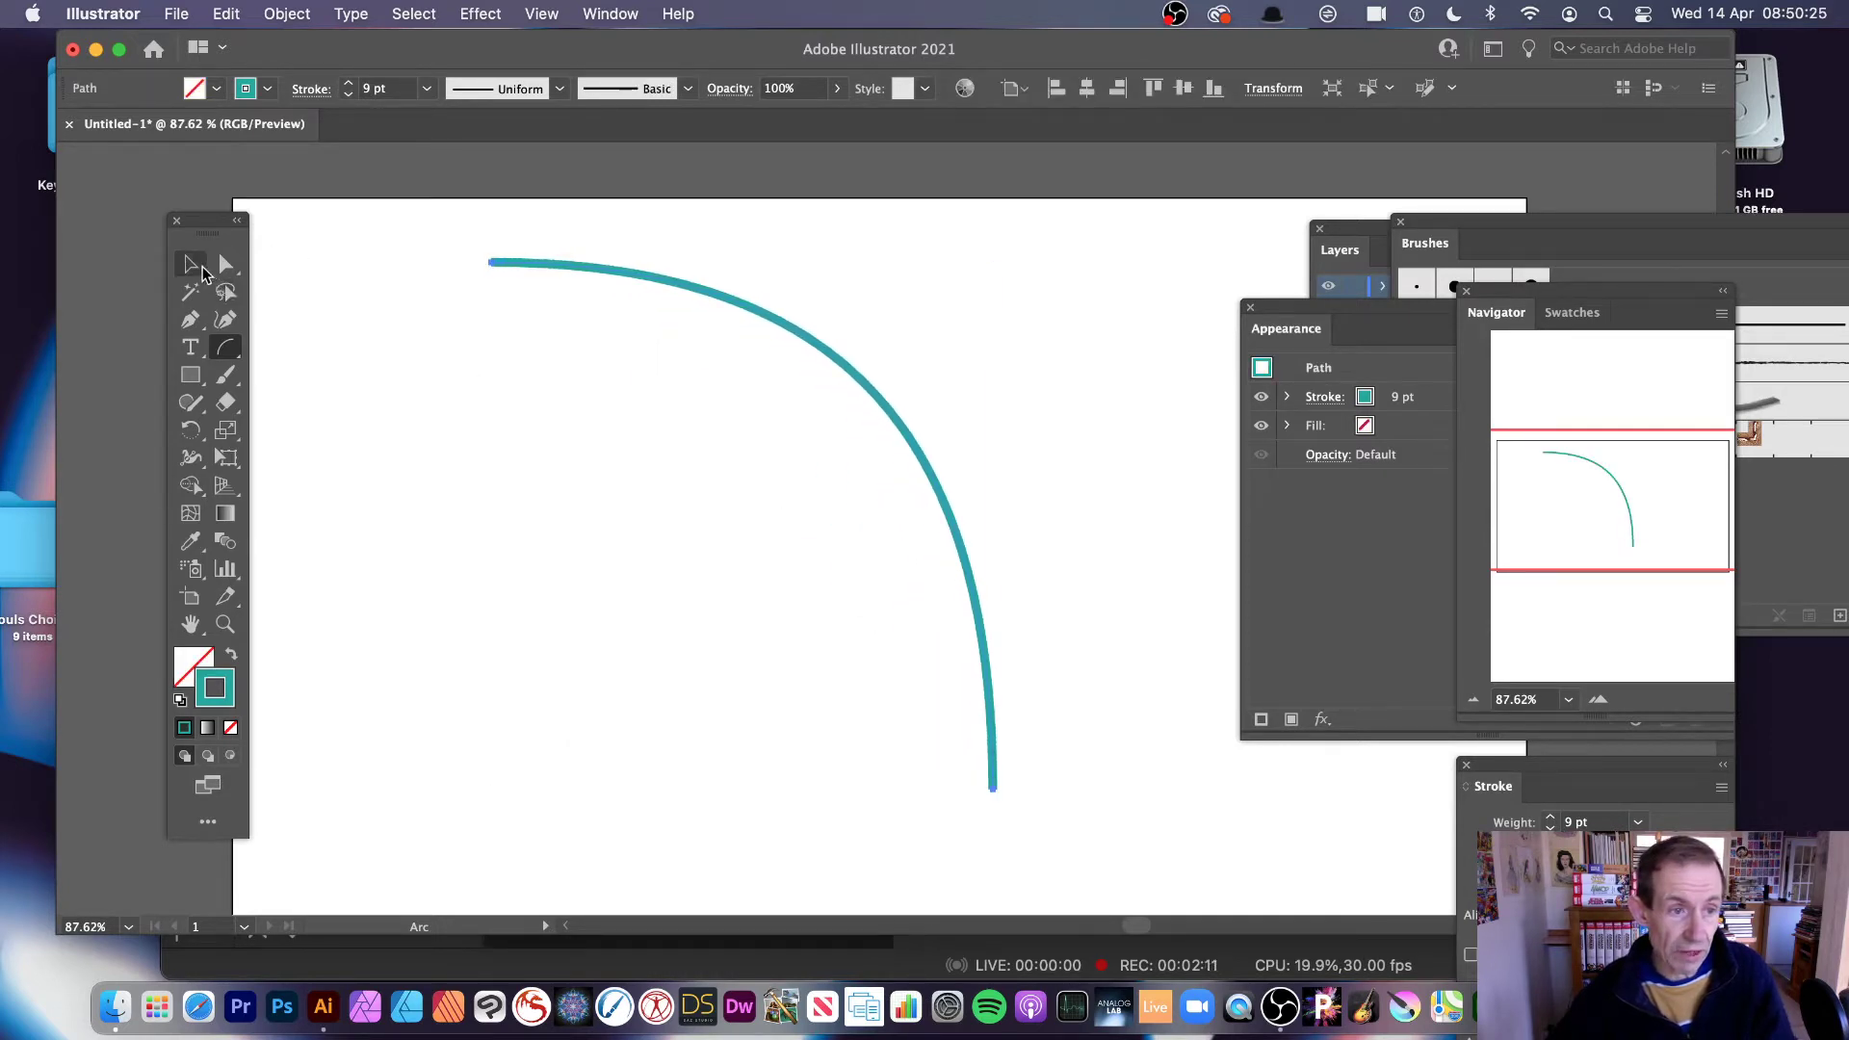
Step: Rotate the large open arc by half a turn, keeping it selected, and delete it from the artboard
click(190, 264)
drag(1002, 252, 568, 700)
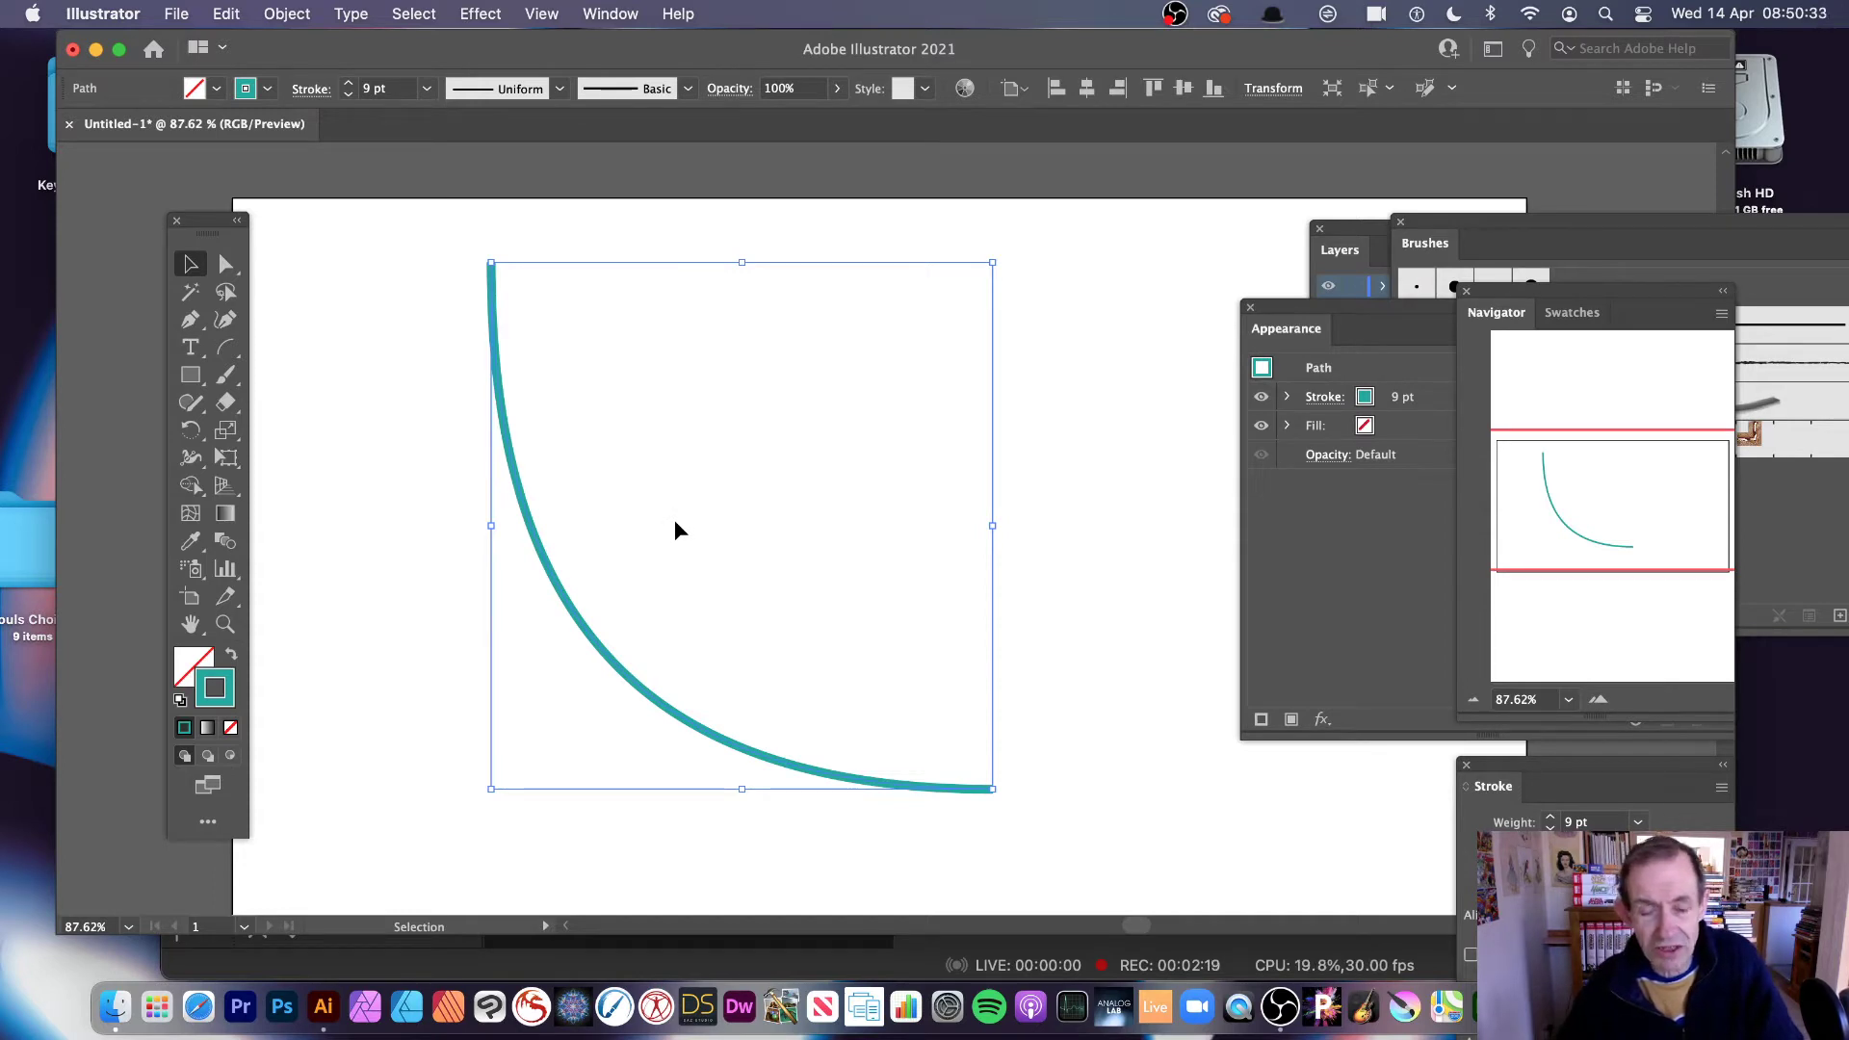
key(Delete)
Step: Set the Arc Tool's options to type Closed with a convex slope of 85
click(225, 347)
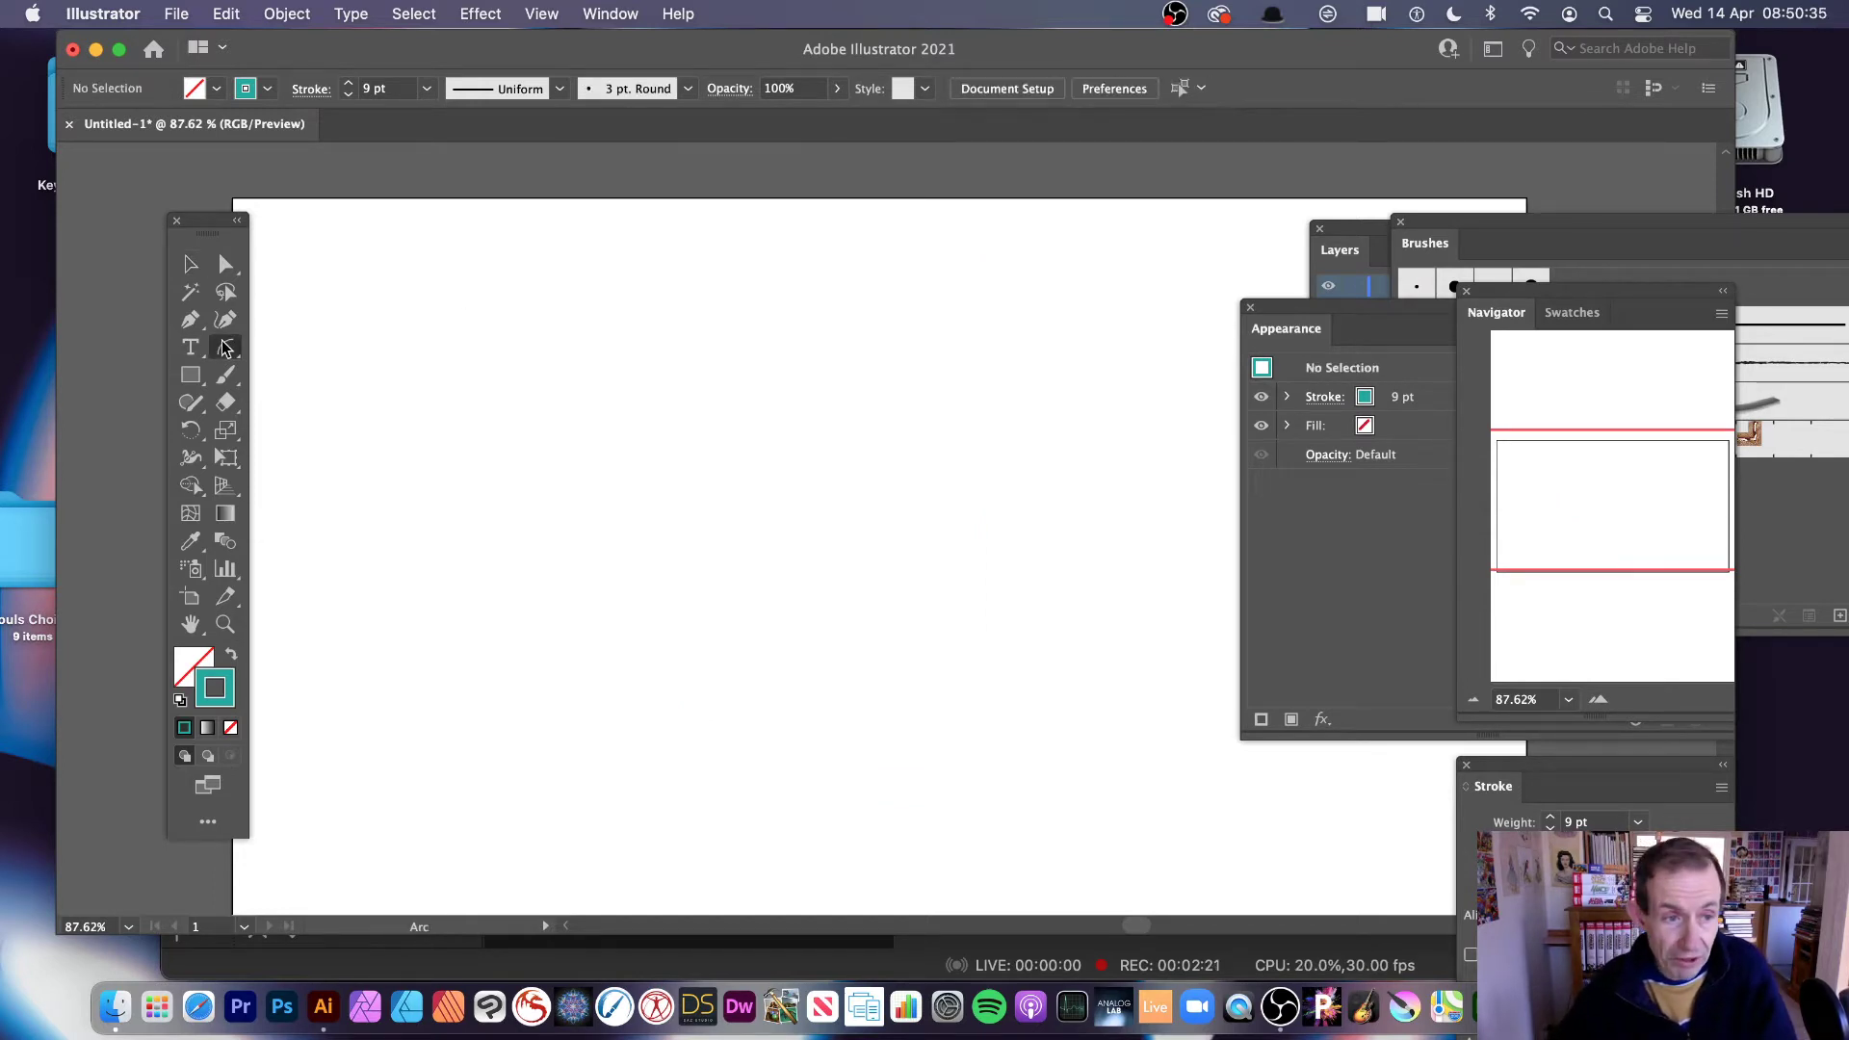
double_click(224, 356)
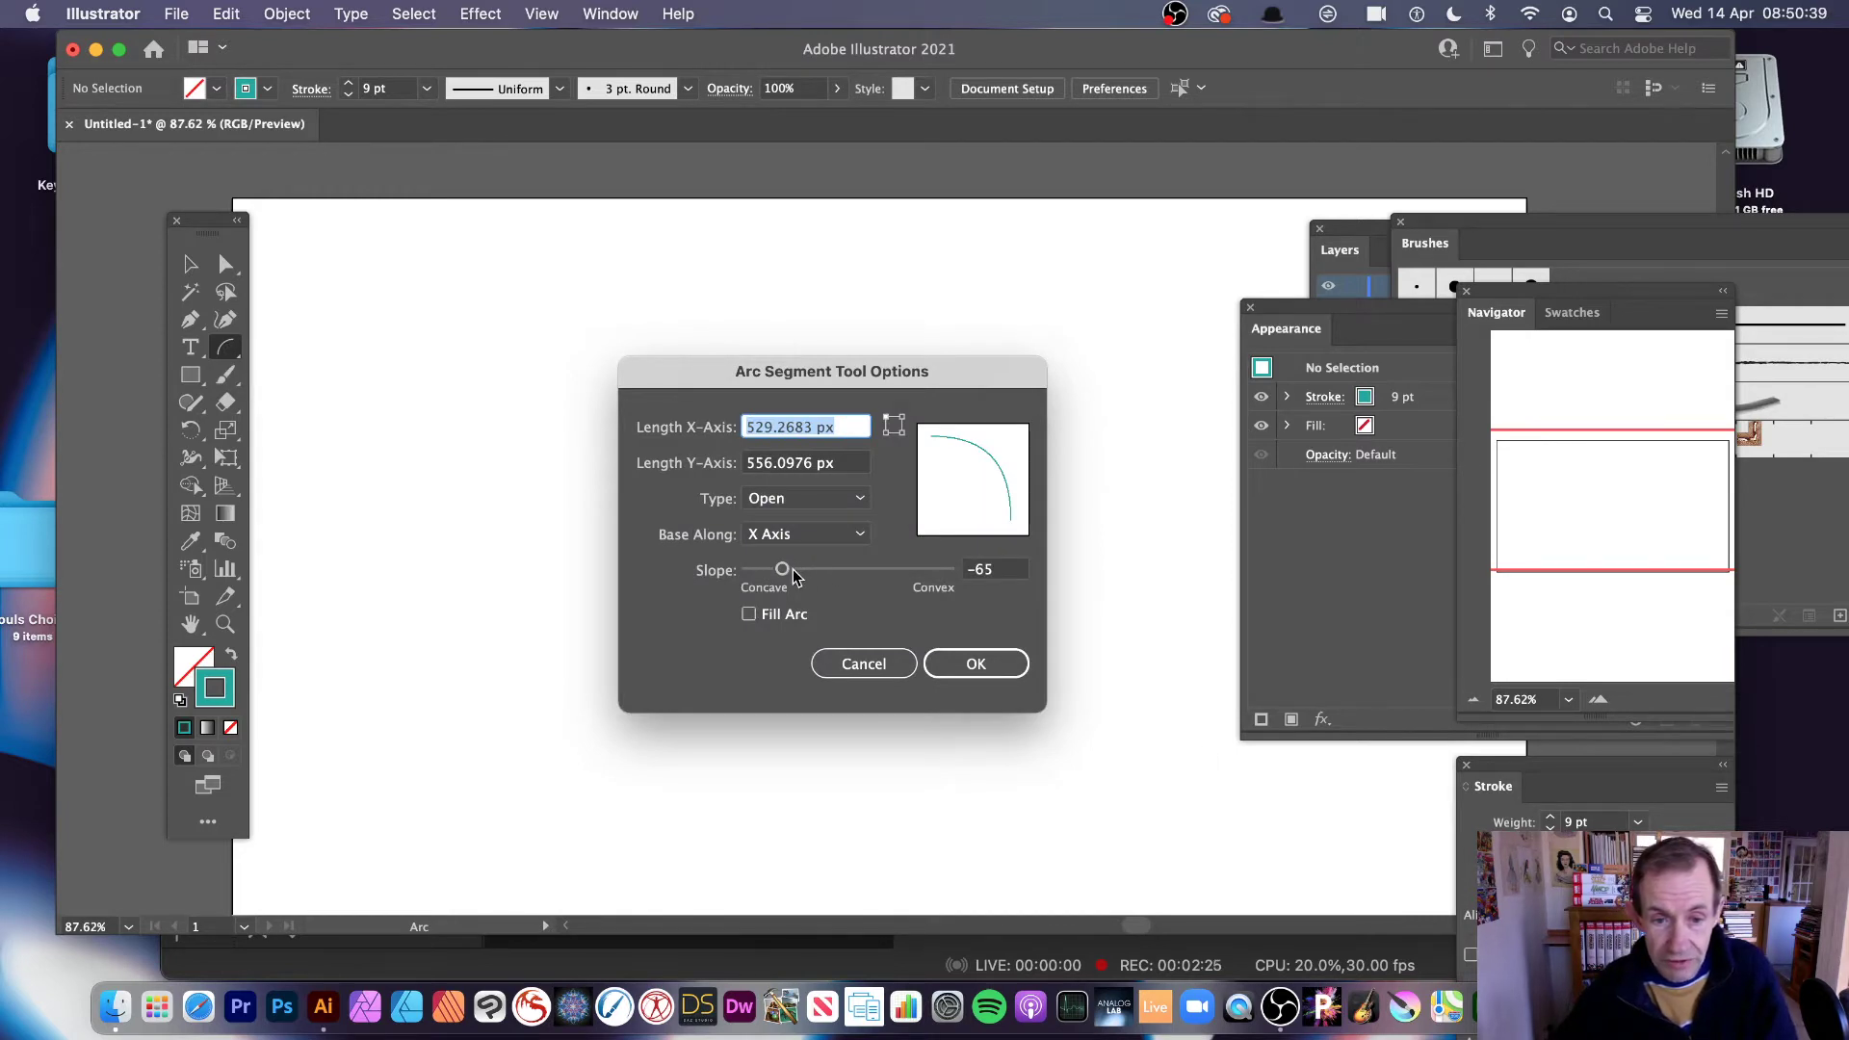
drag(803, 571, 914, 571)
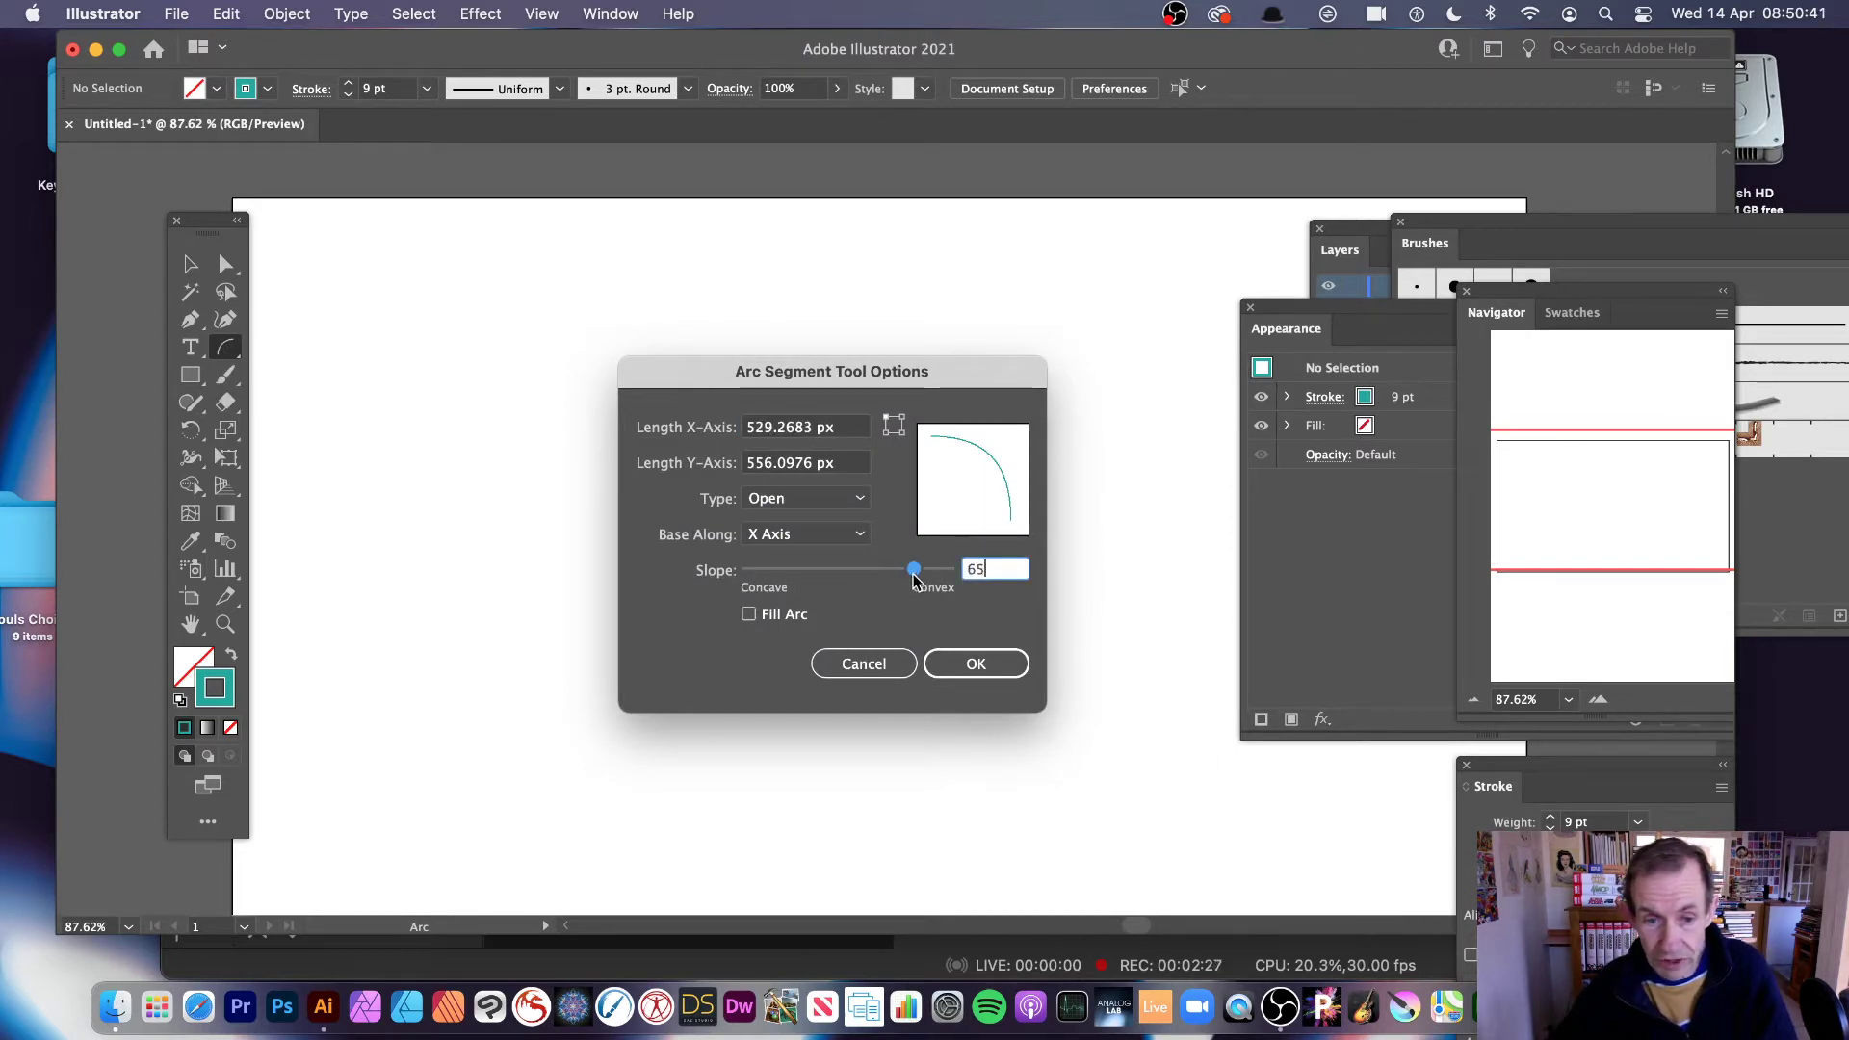
click(779, 513)
click(771, 548)
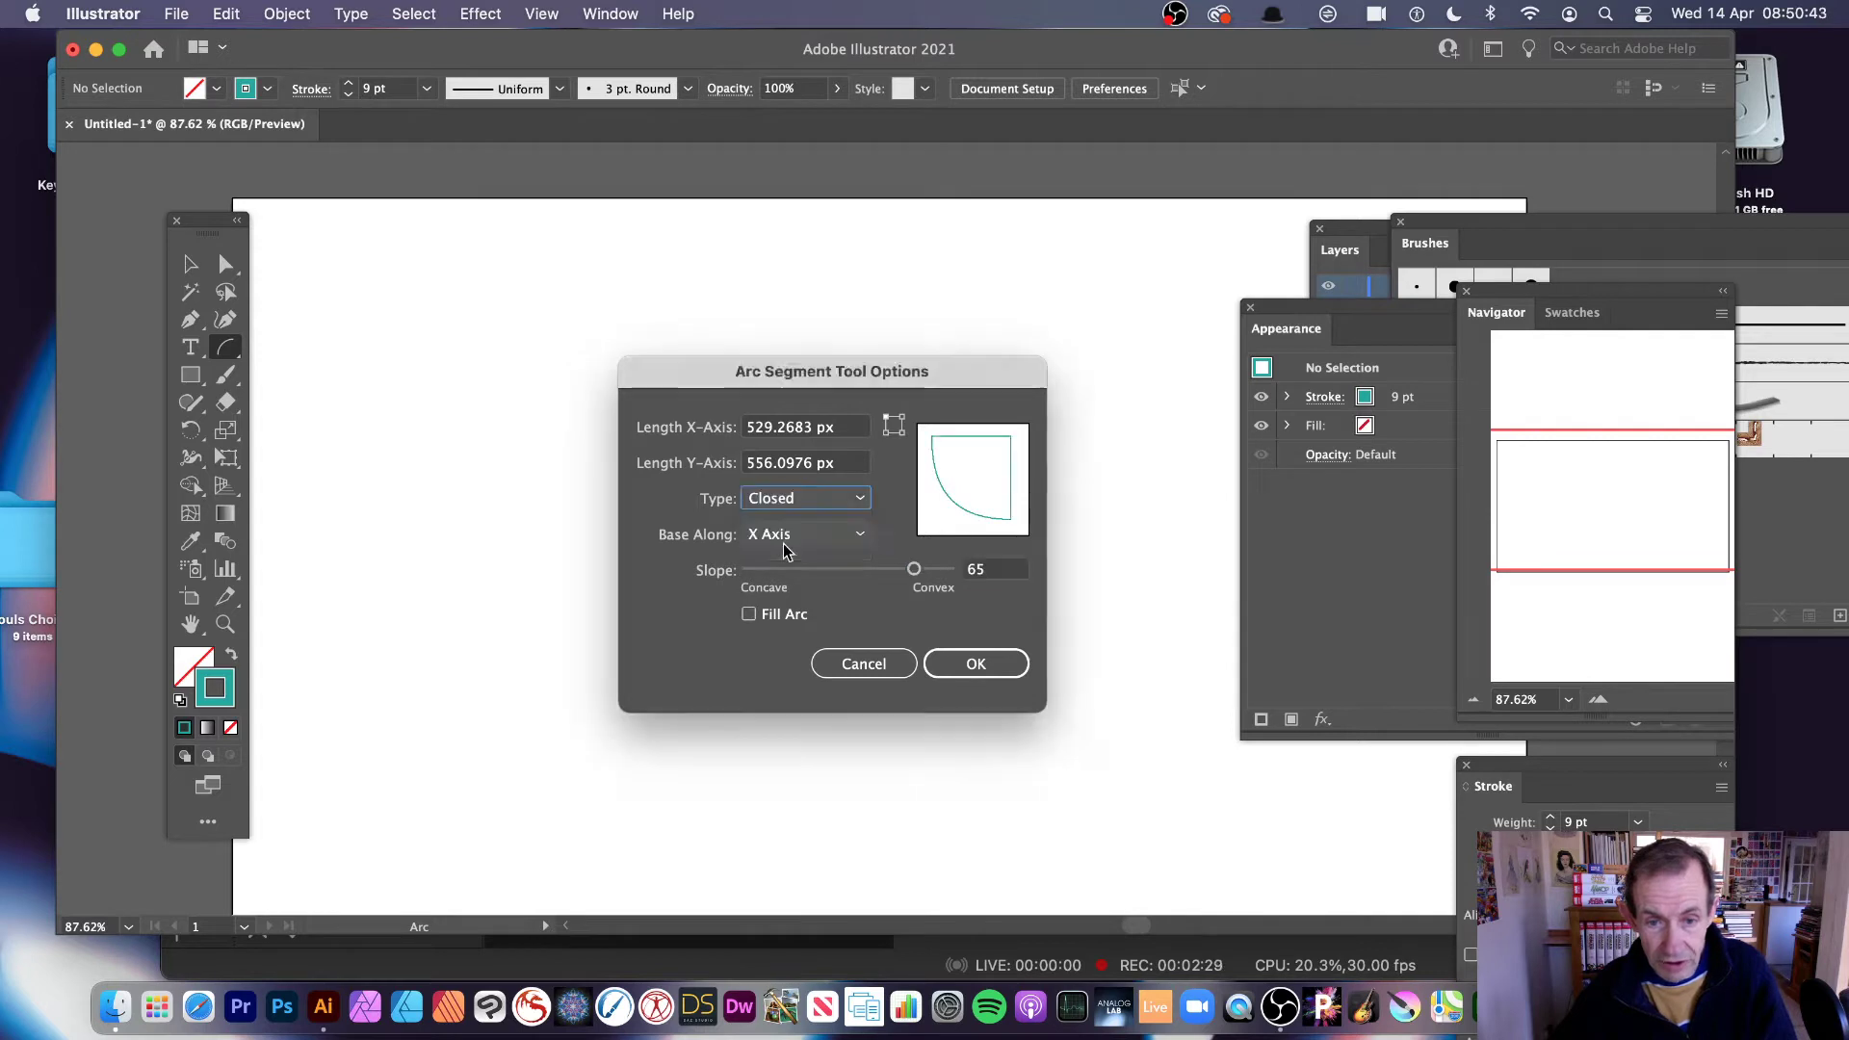
mouse_move(914, 571)
mouse_down()
mouse_move(795, 571)
mouse_move(930, 568)
mouse_up()
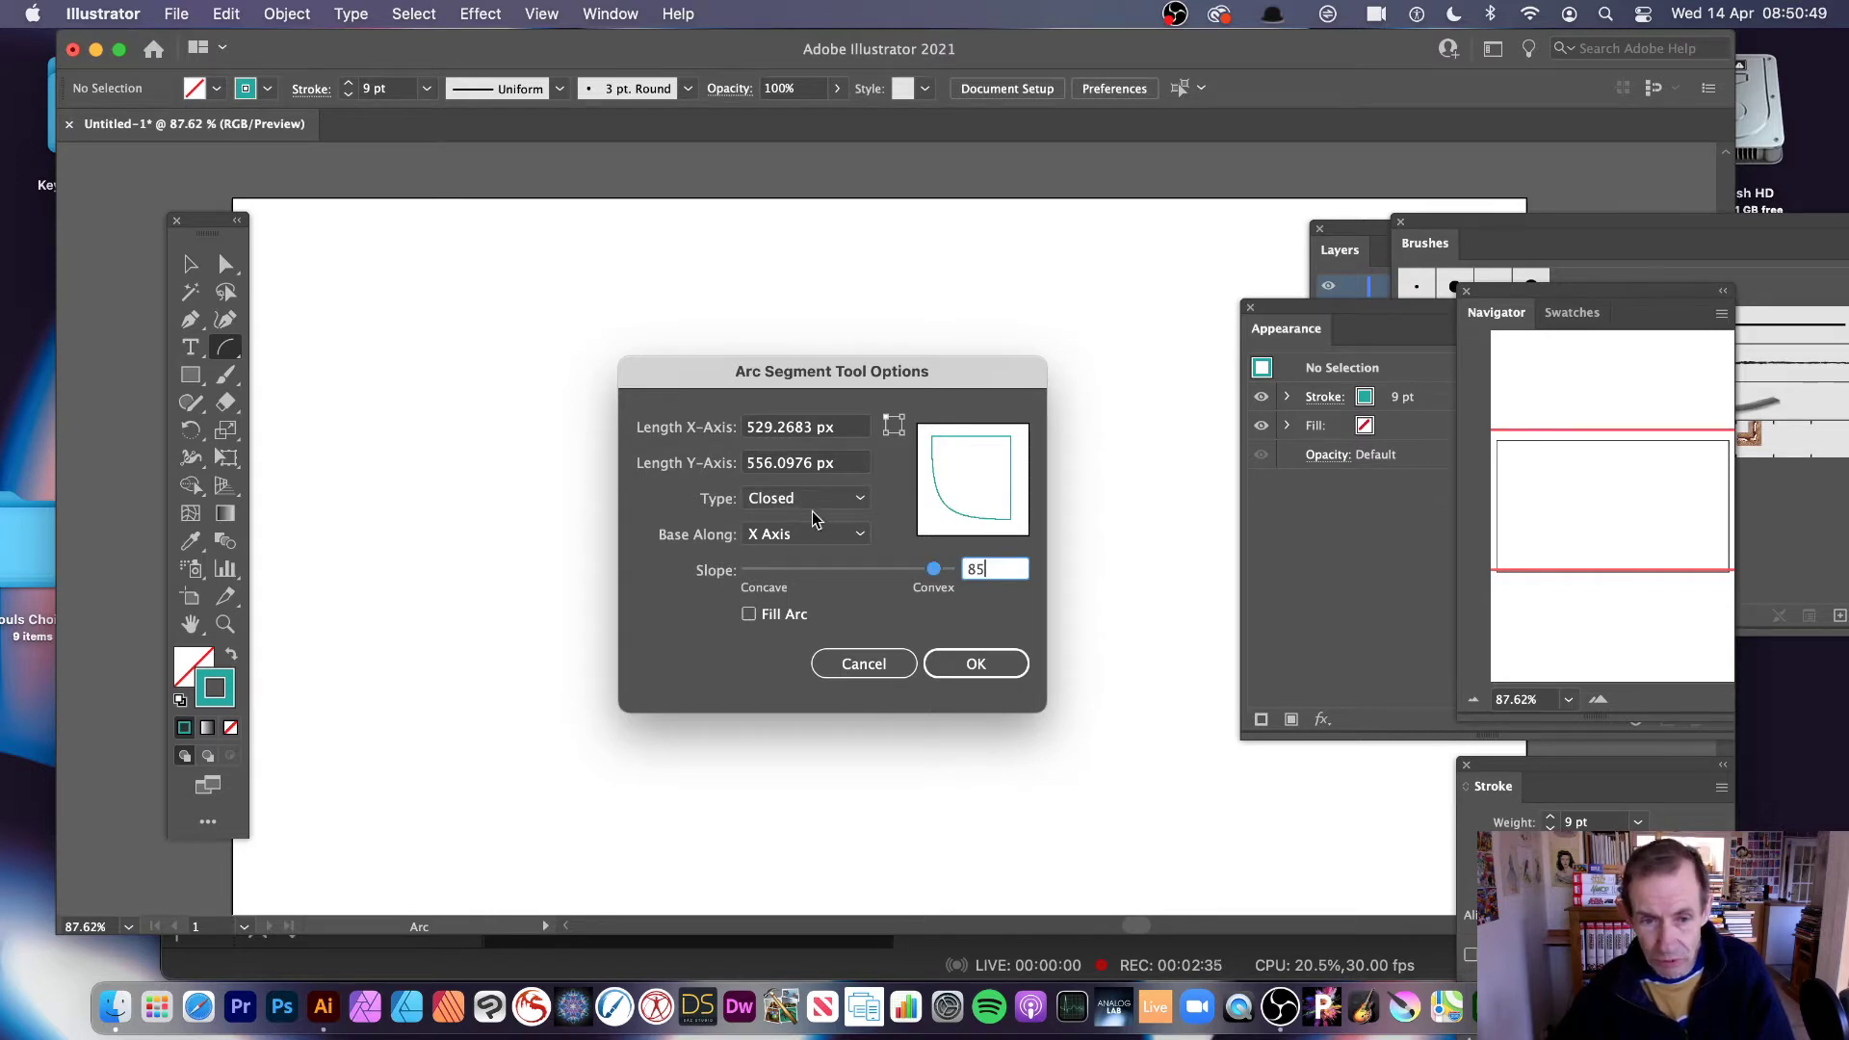
click(974, 665)
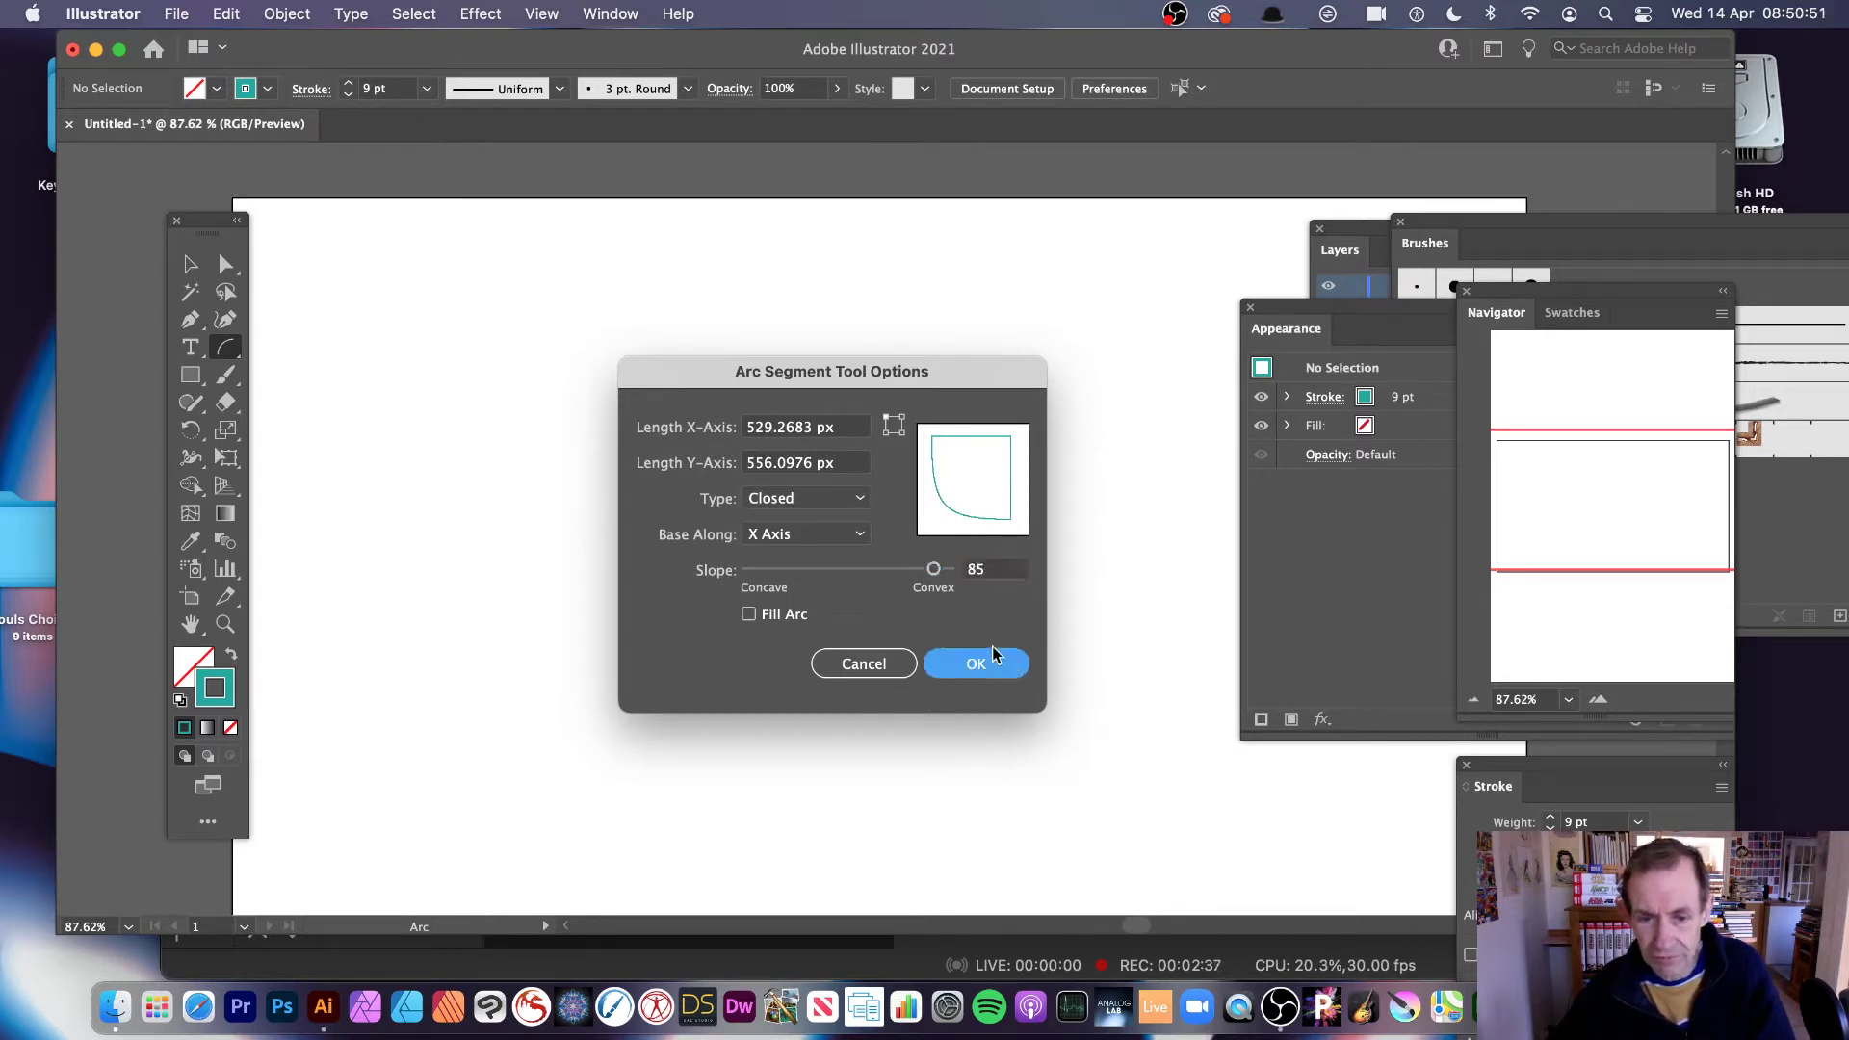
Step: Draw a closed arc about 599 by 535 px on the artboard and fill it with greyish brown
drag(500, 300, 1068, 808)
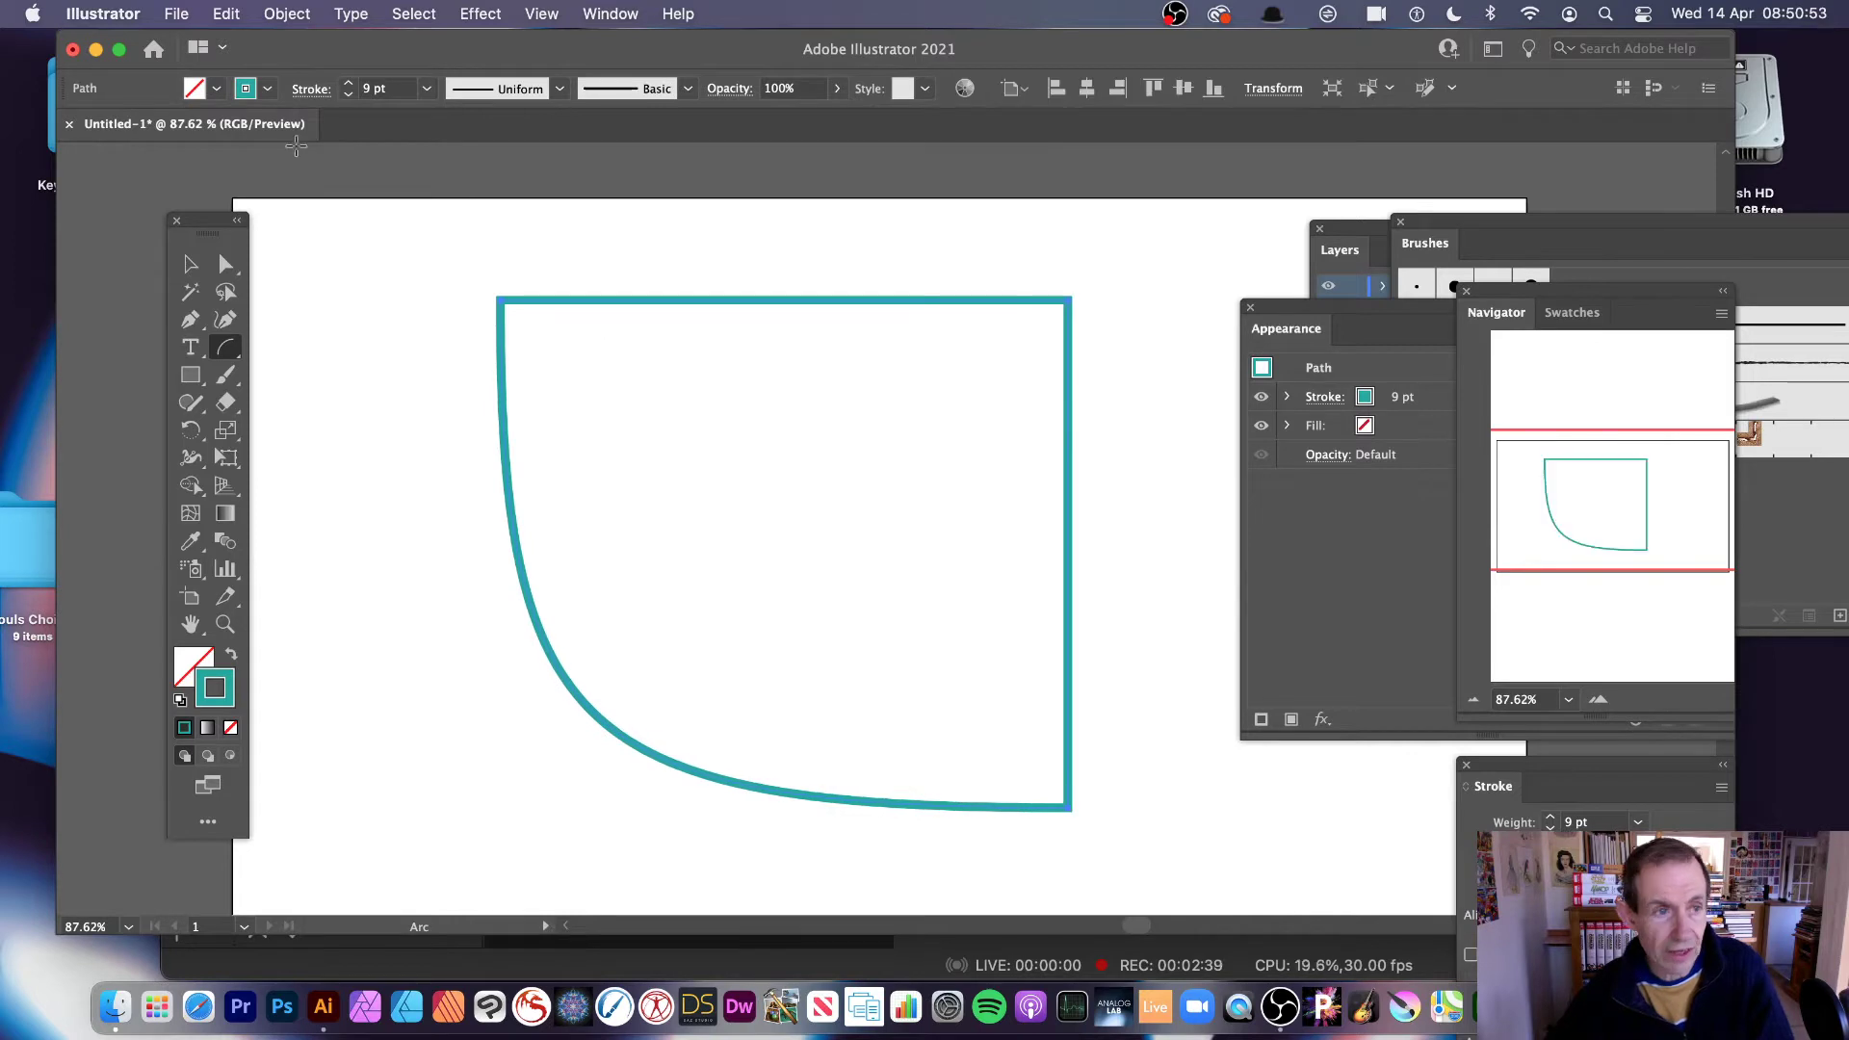
click(213, 89)
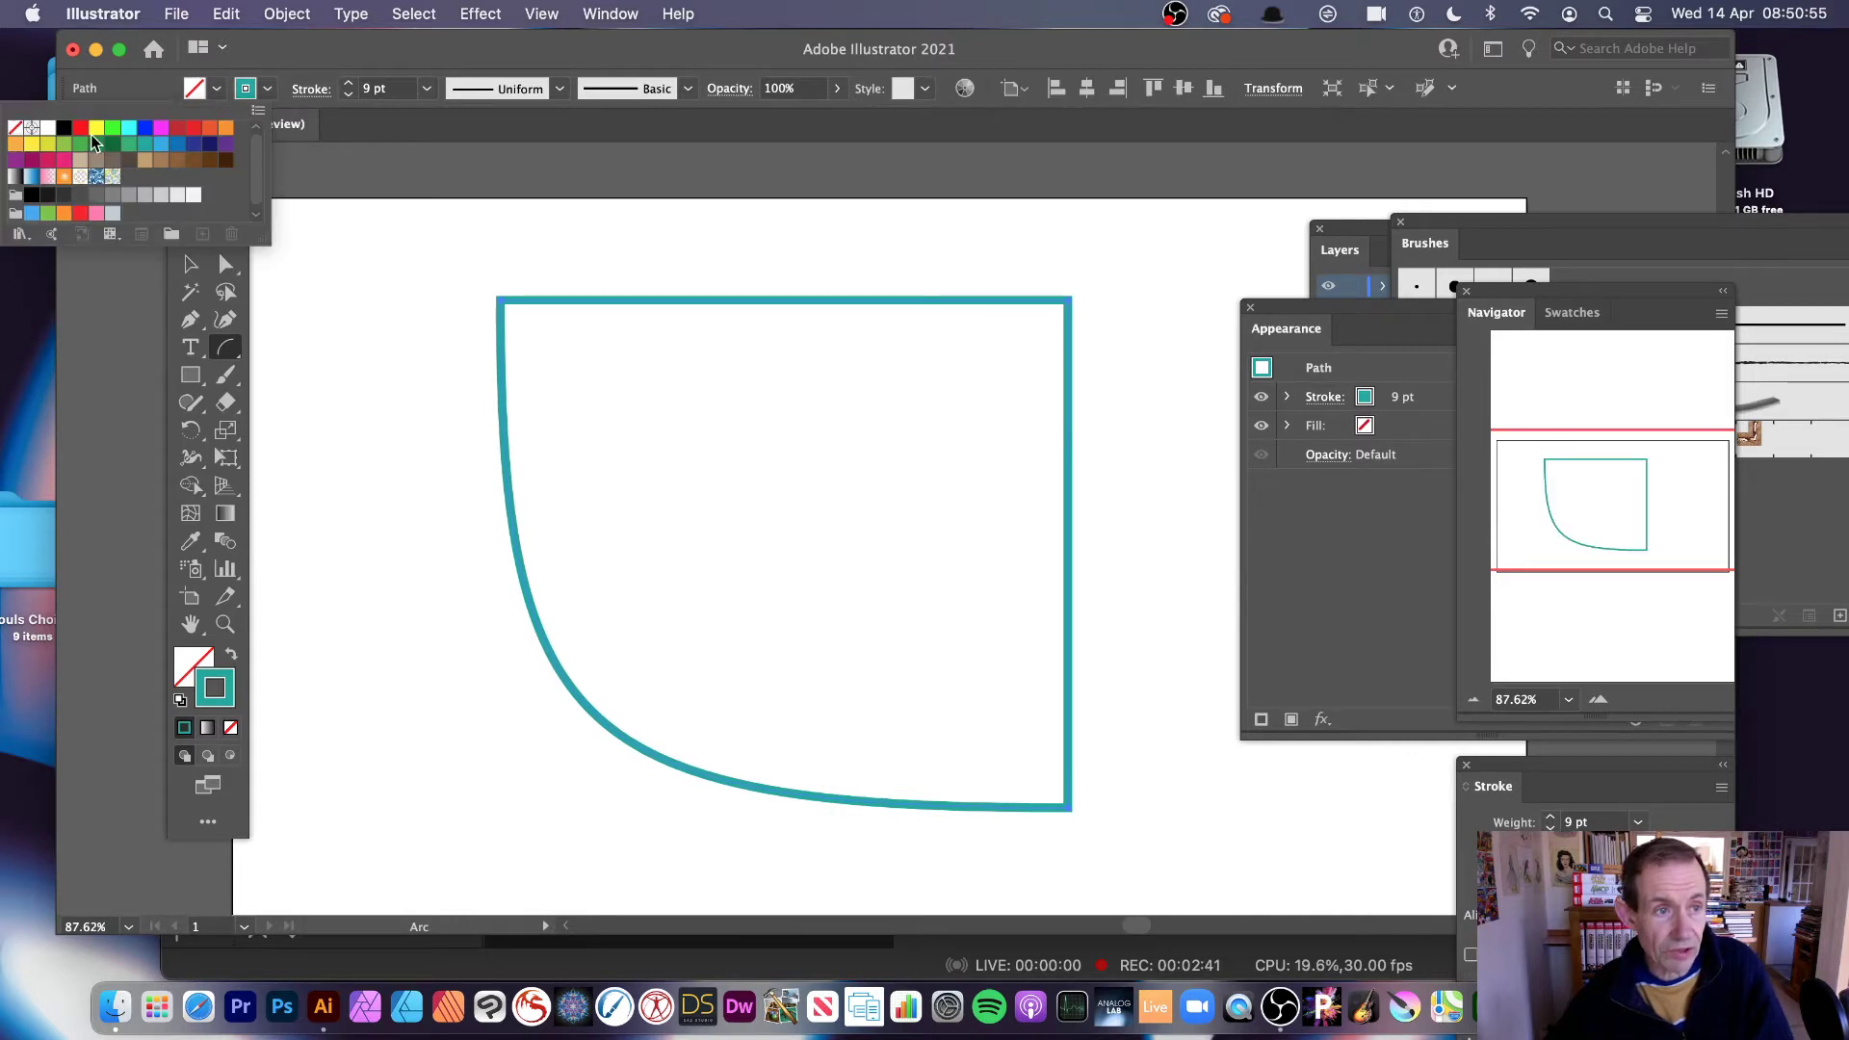
click(96, 160)
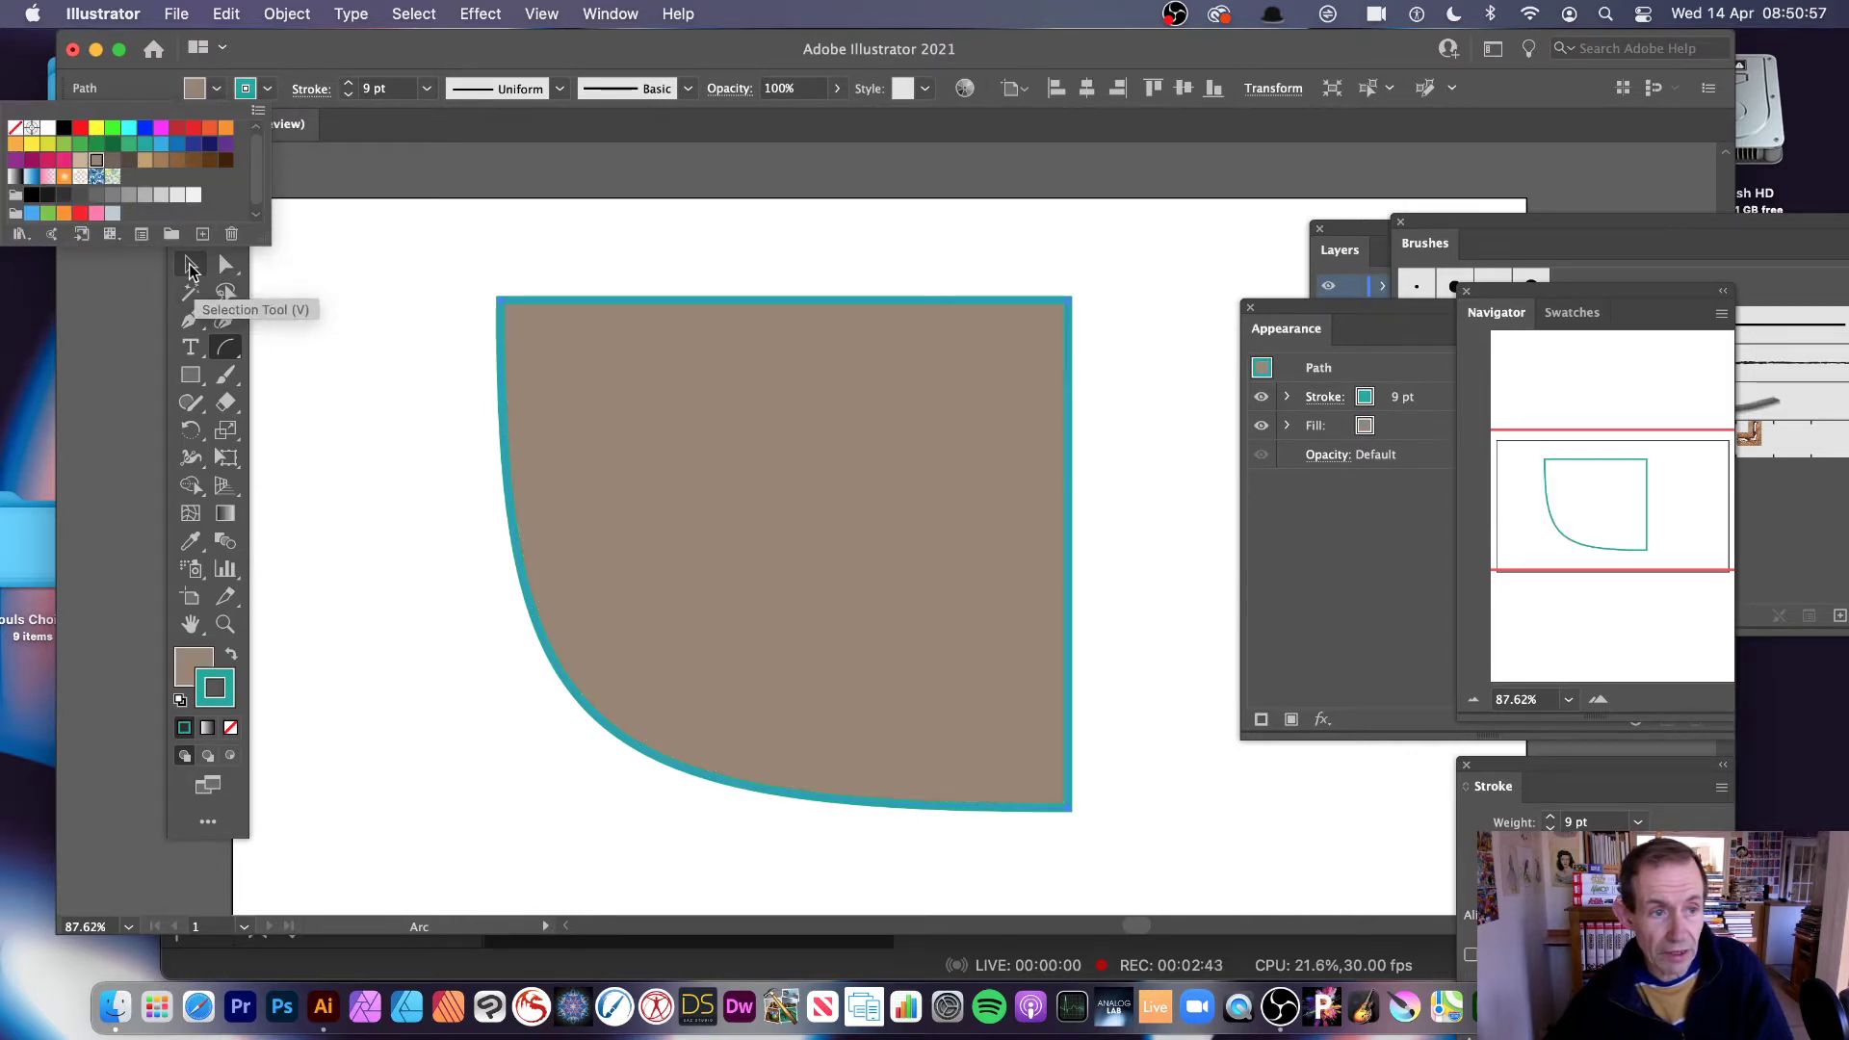
Step: Delete the brown-filled closed arc from the artboard
click(189, 269)
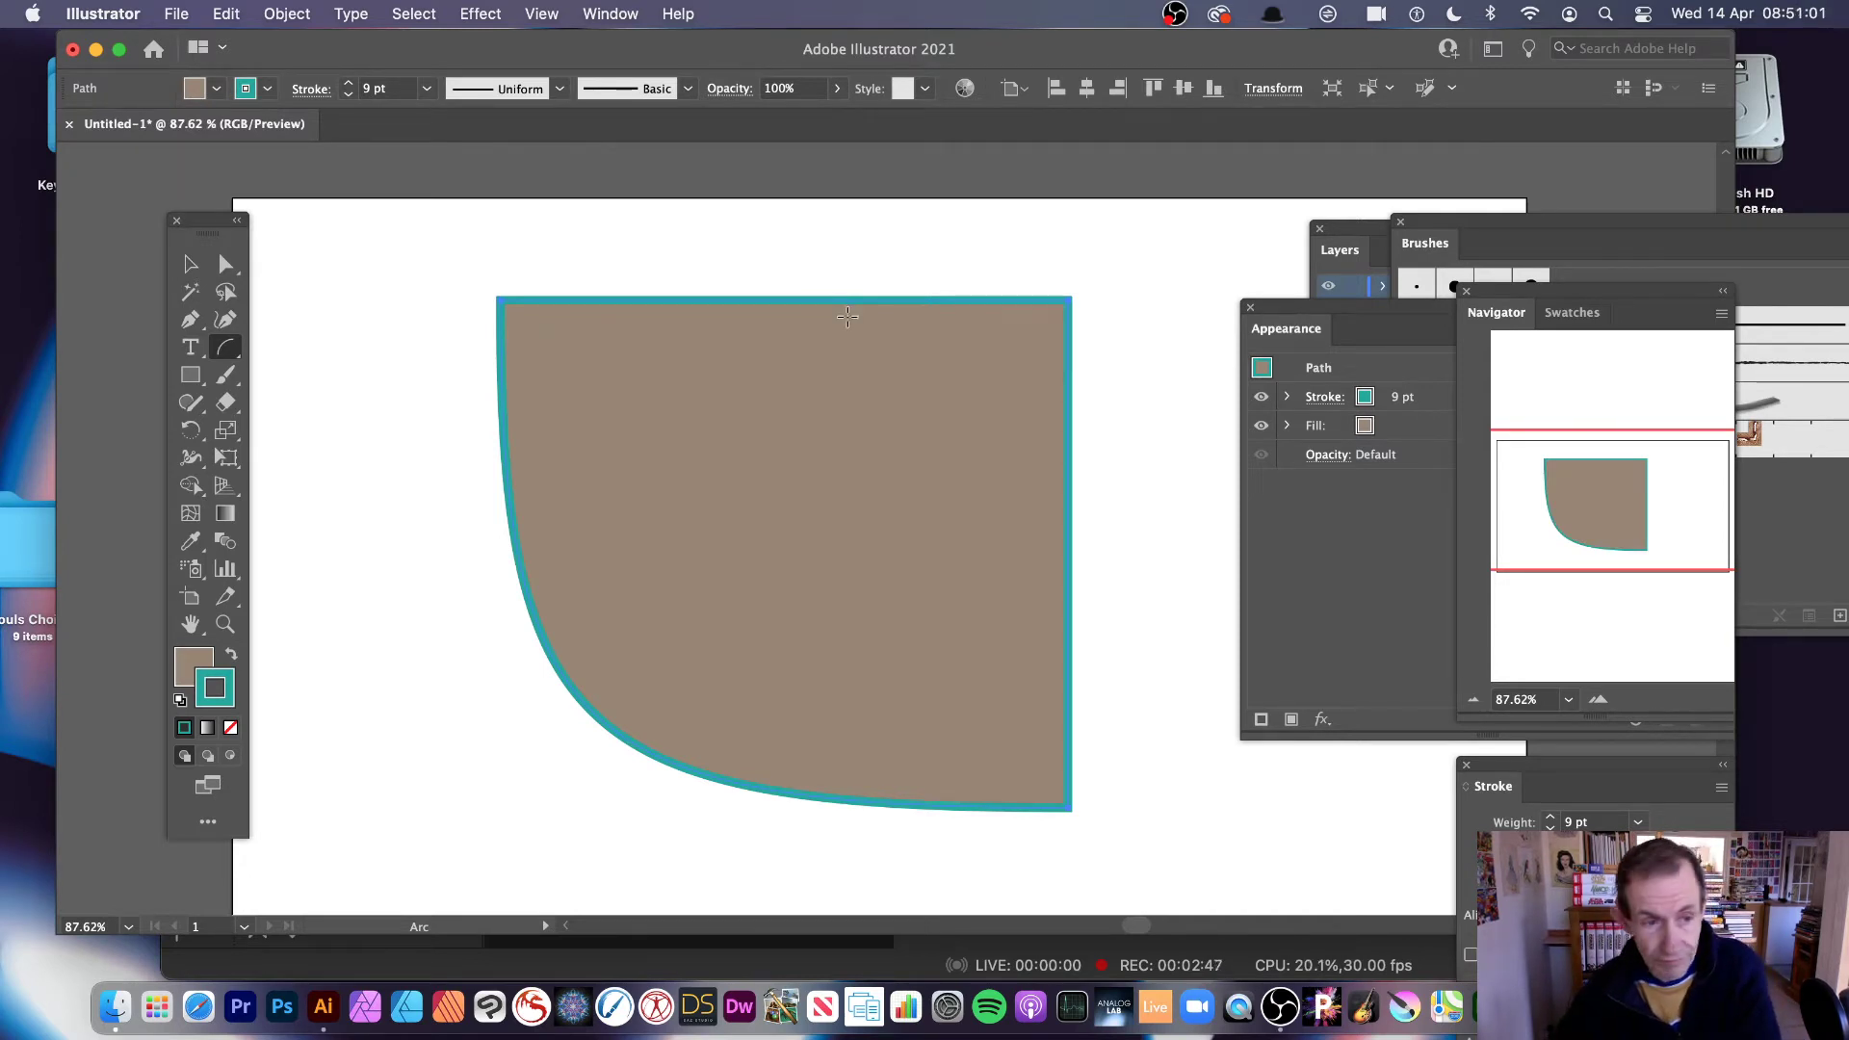
key(Delete)
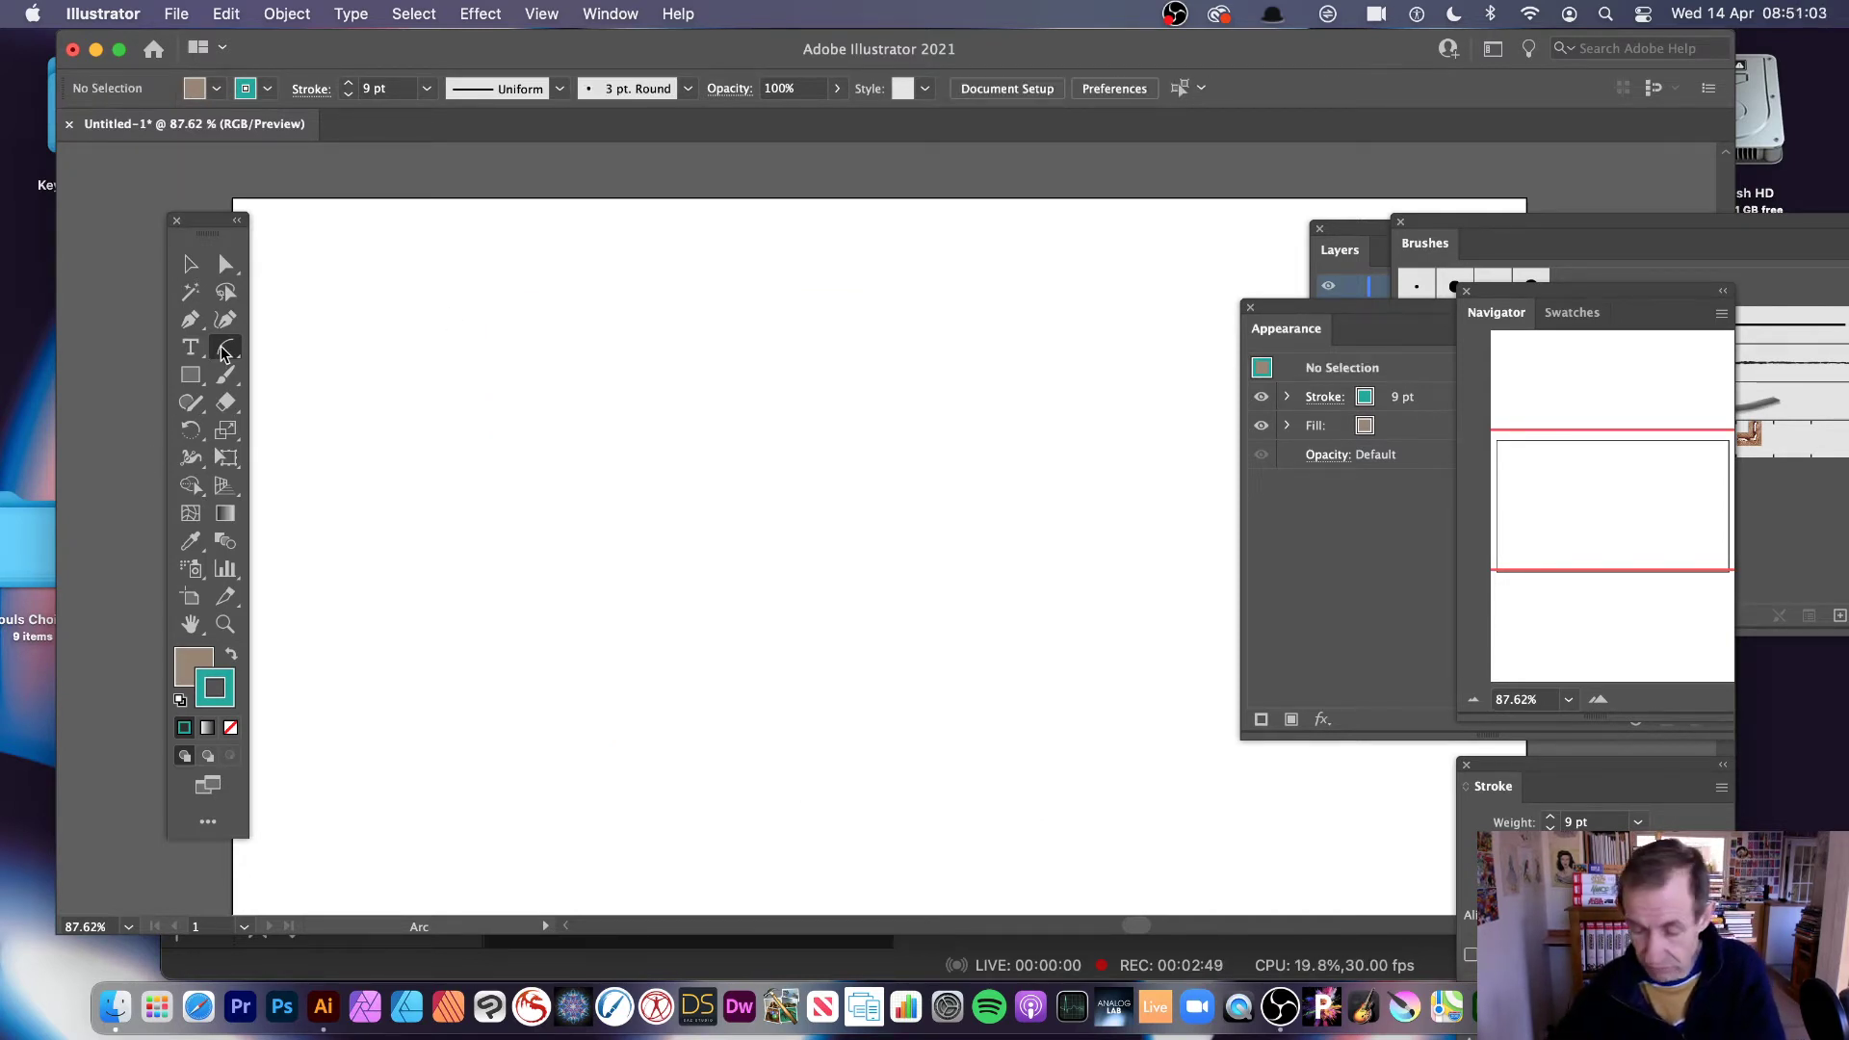
Step: Set the Arc Tool's type to Open and draw a large open arc across the artboard
double_click(222, 349)
click(826, 499)
click(785, 479)
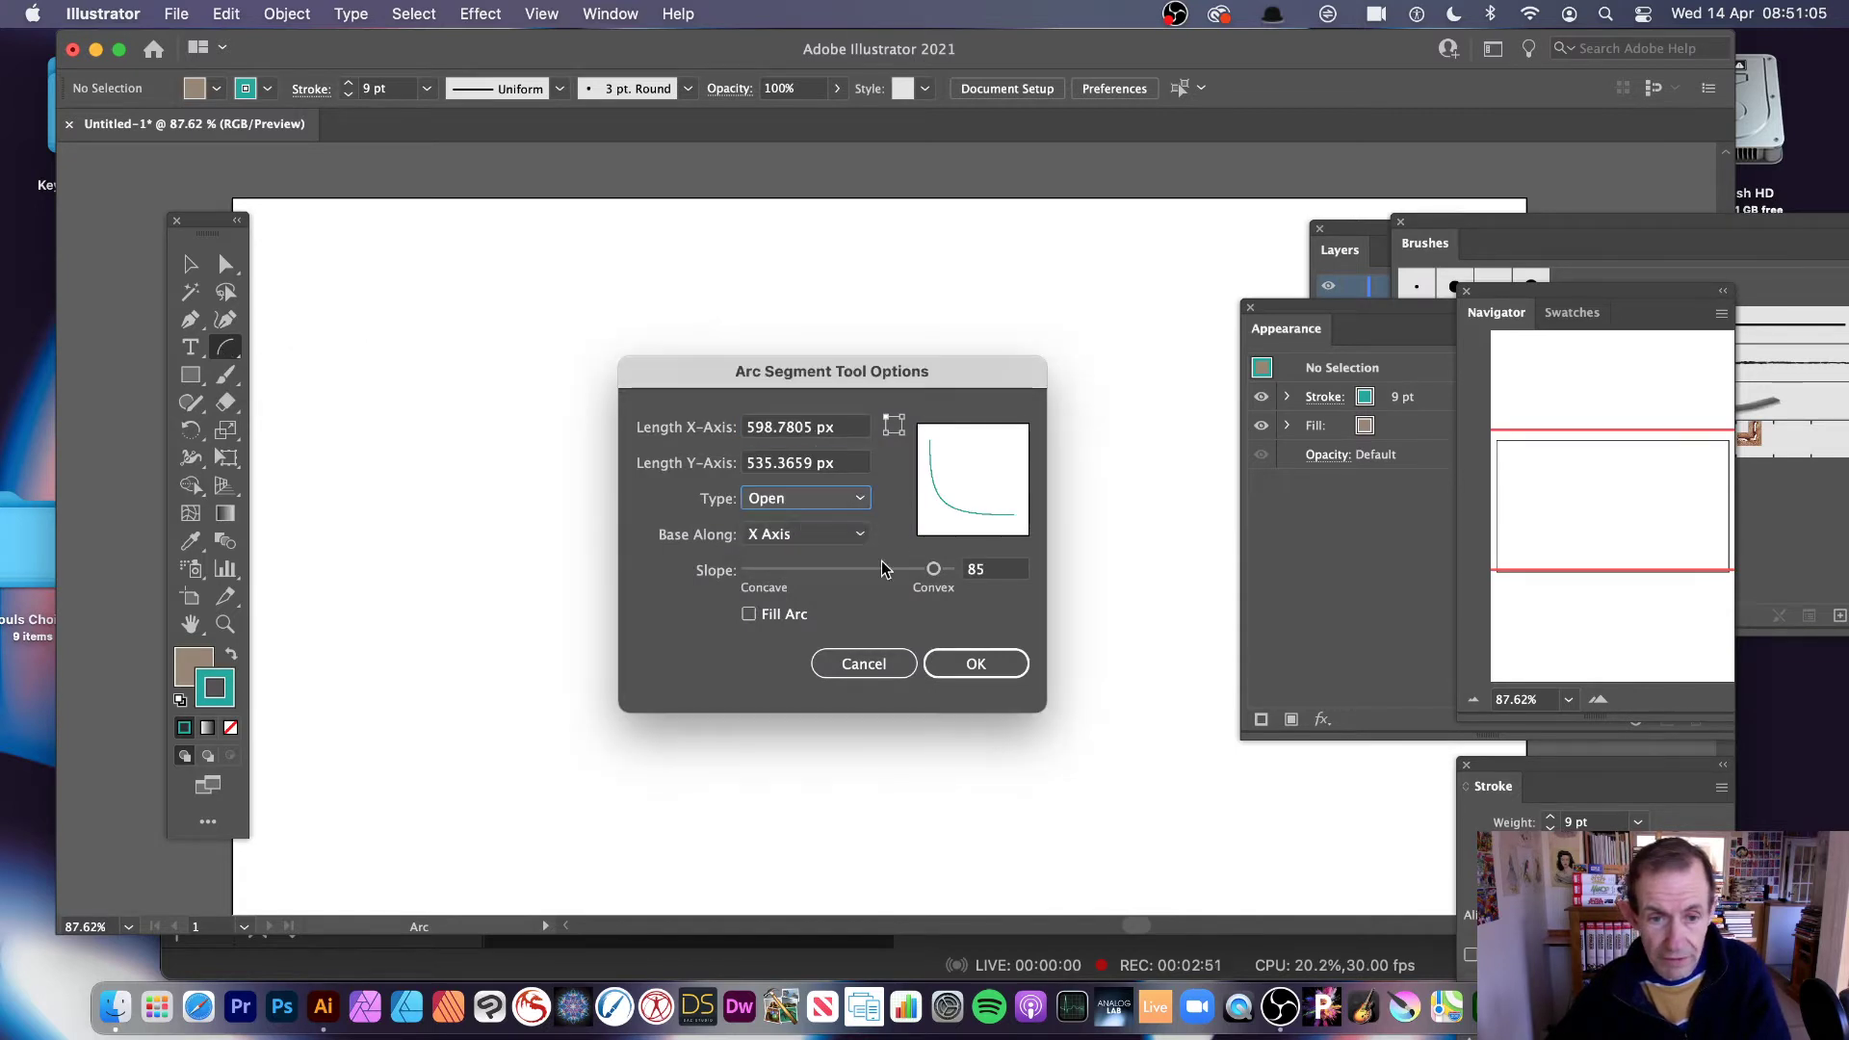
click(976, 664)
drag(542, 291, 1018, 729)
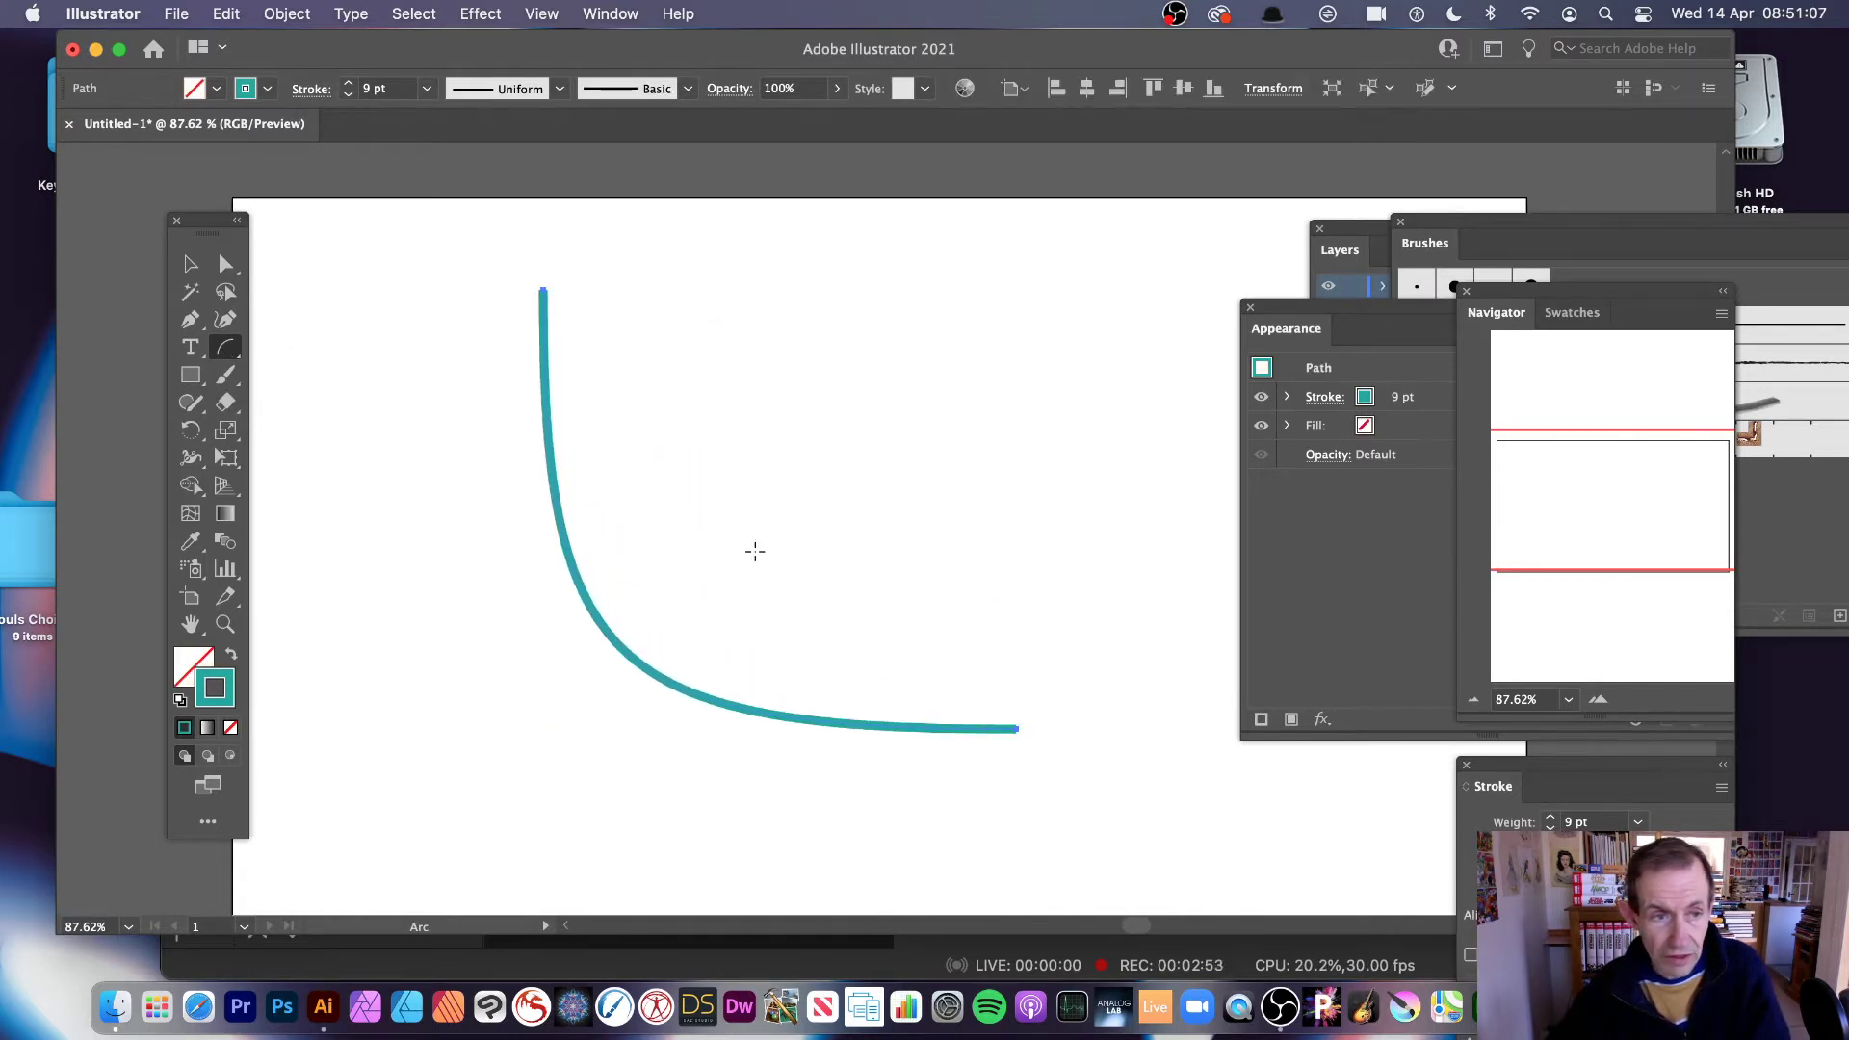
Step: Reshape the open arc by moving its upper end anchor point to about X 383 px, Y 60 px
key(a)
click(544, 290)
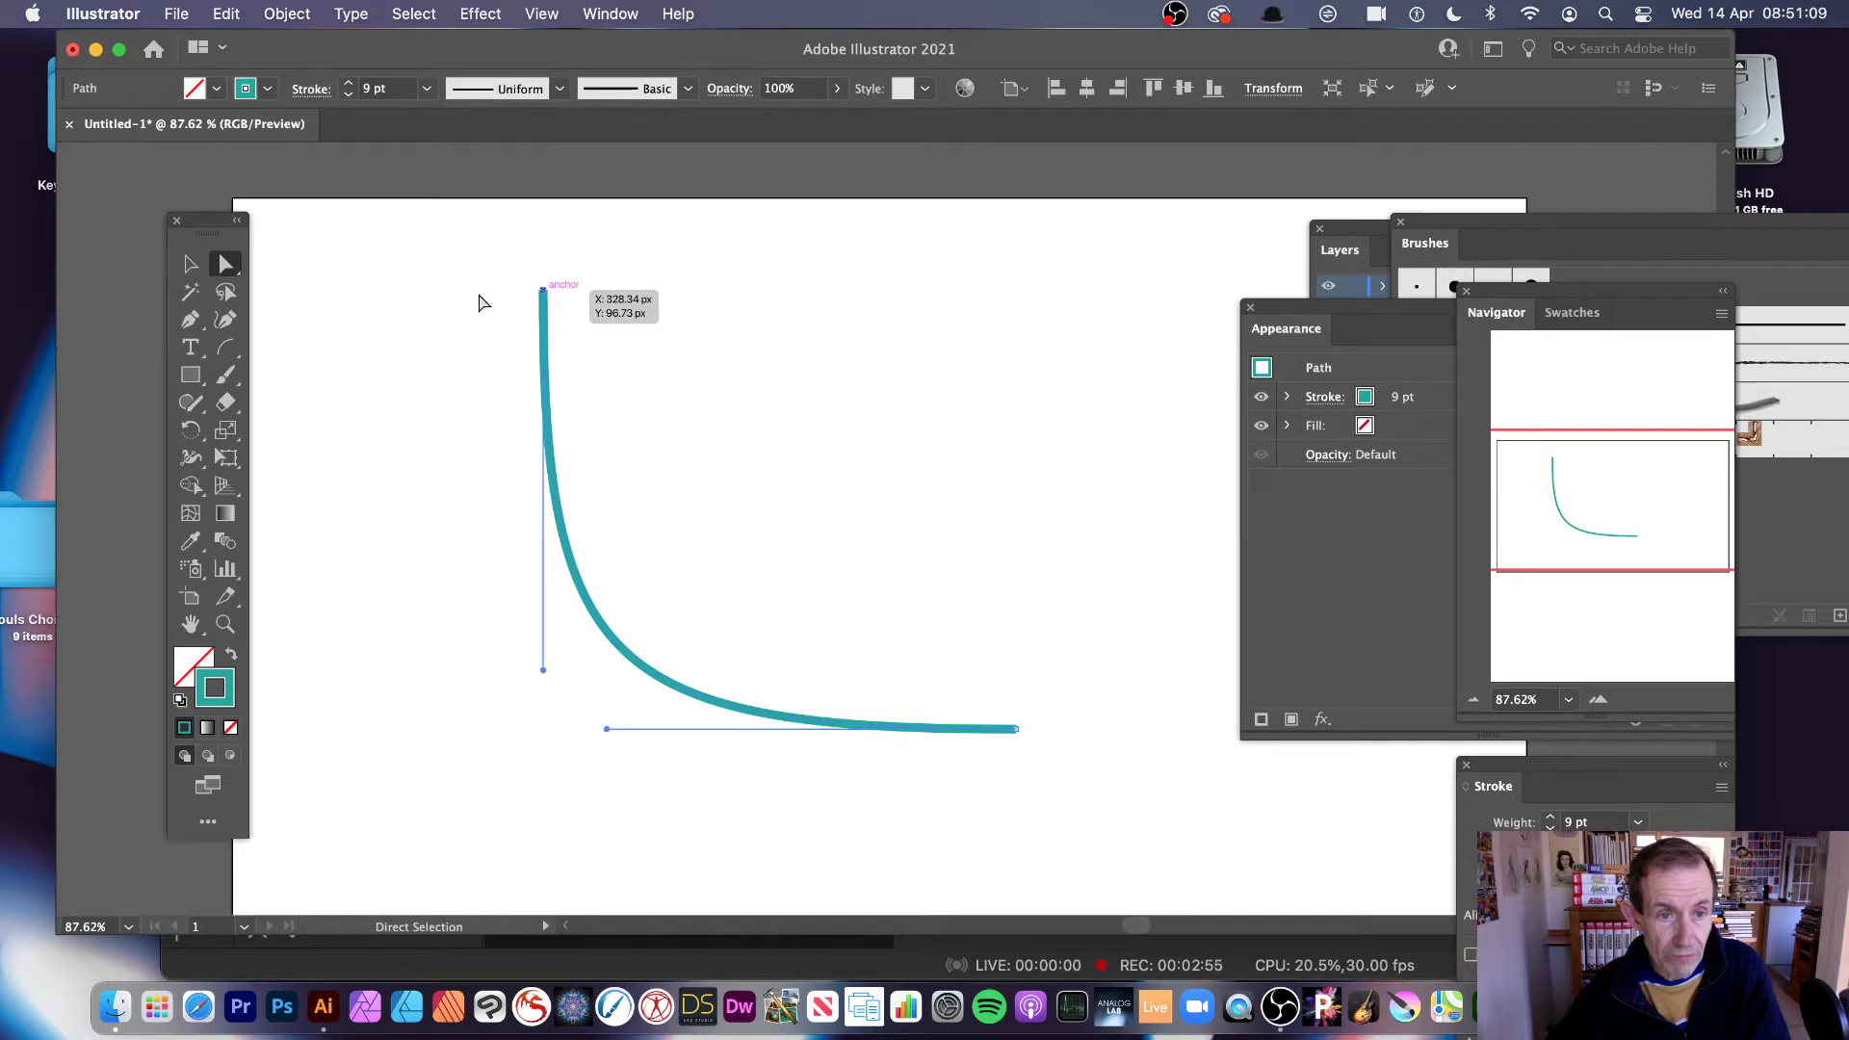
mouse_move(542, 287)
mouse_down()
mouse_move(677, 214)
mouse_move(671, 248)
mouse_move(543, 279)
mouse_move(500, 330)
mouse_move(531, 233)
mouse_move(560, 255)
mouse_up()
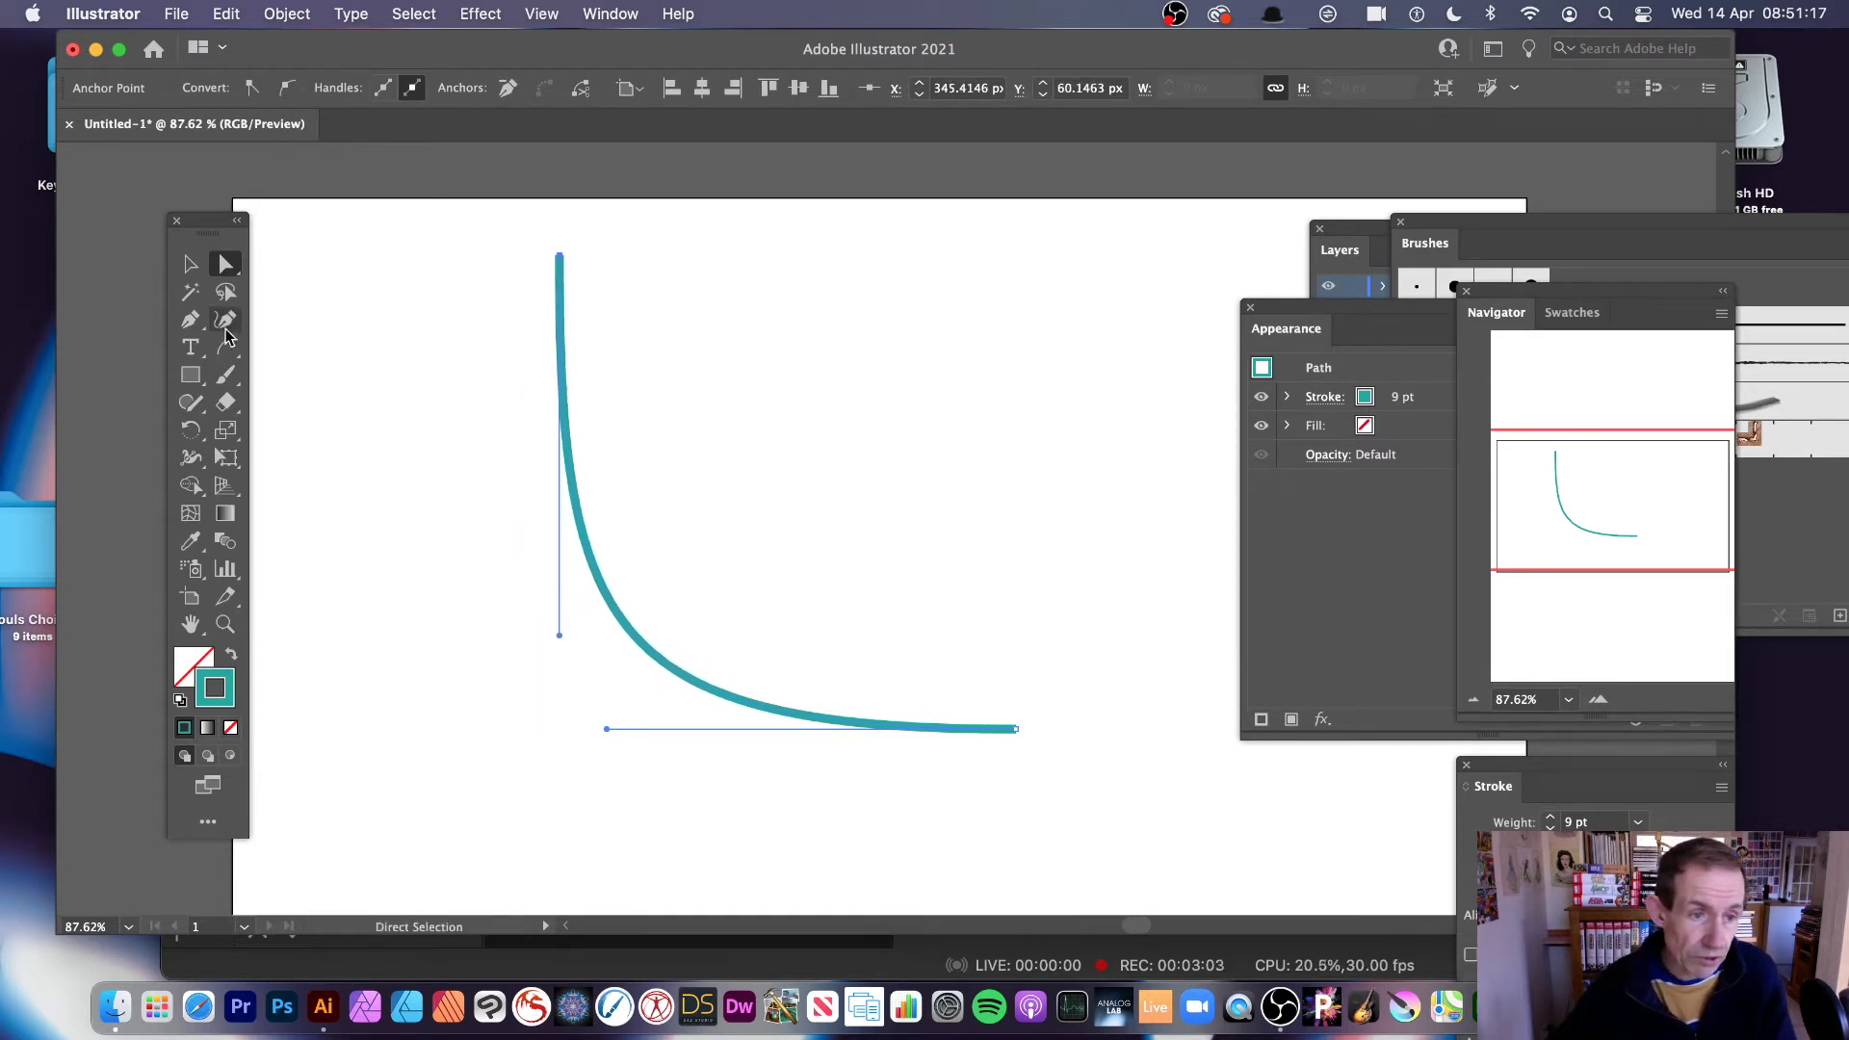
drag(225, 346, 366, 404)
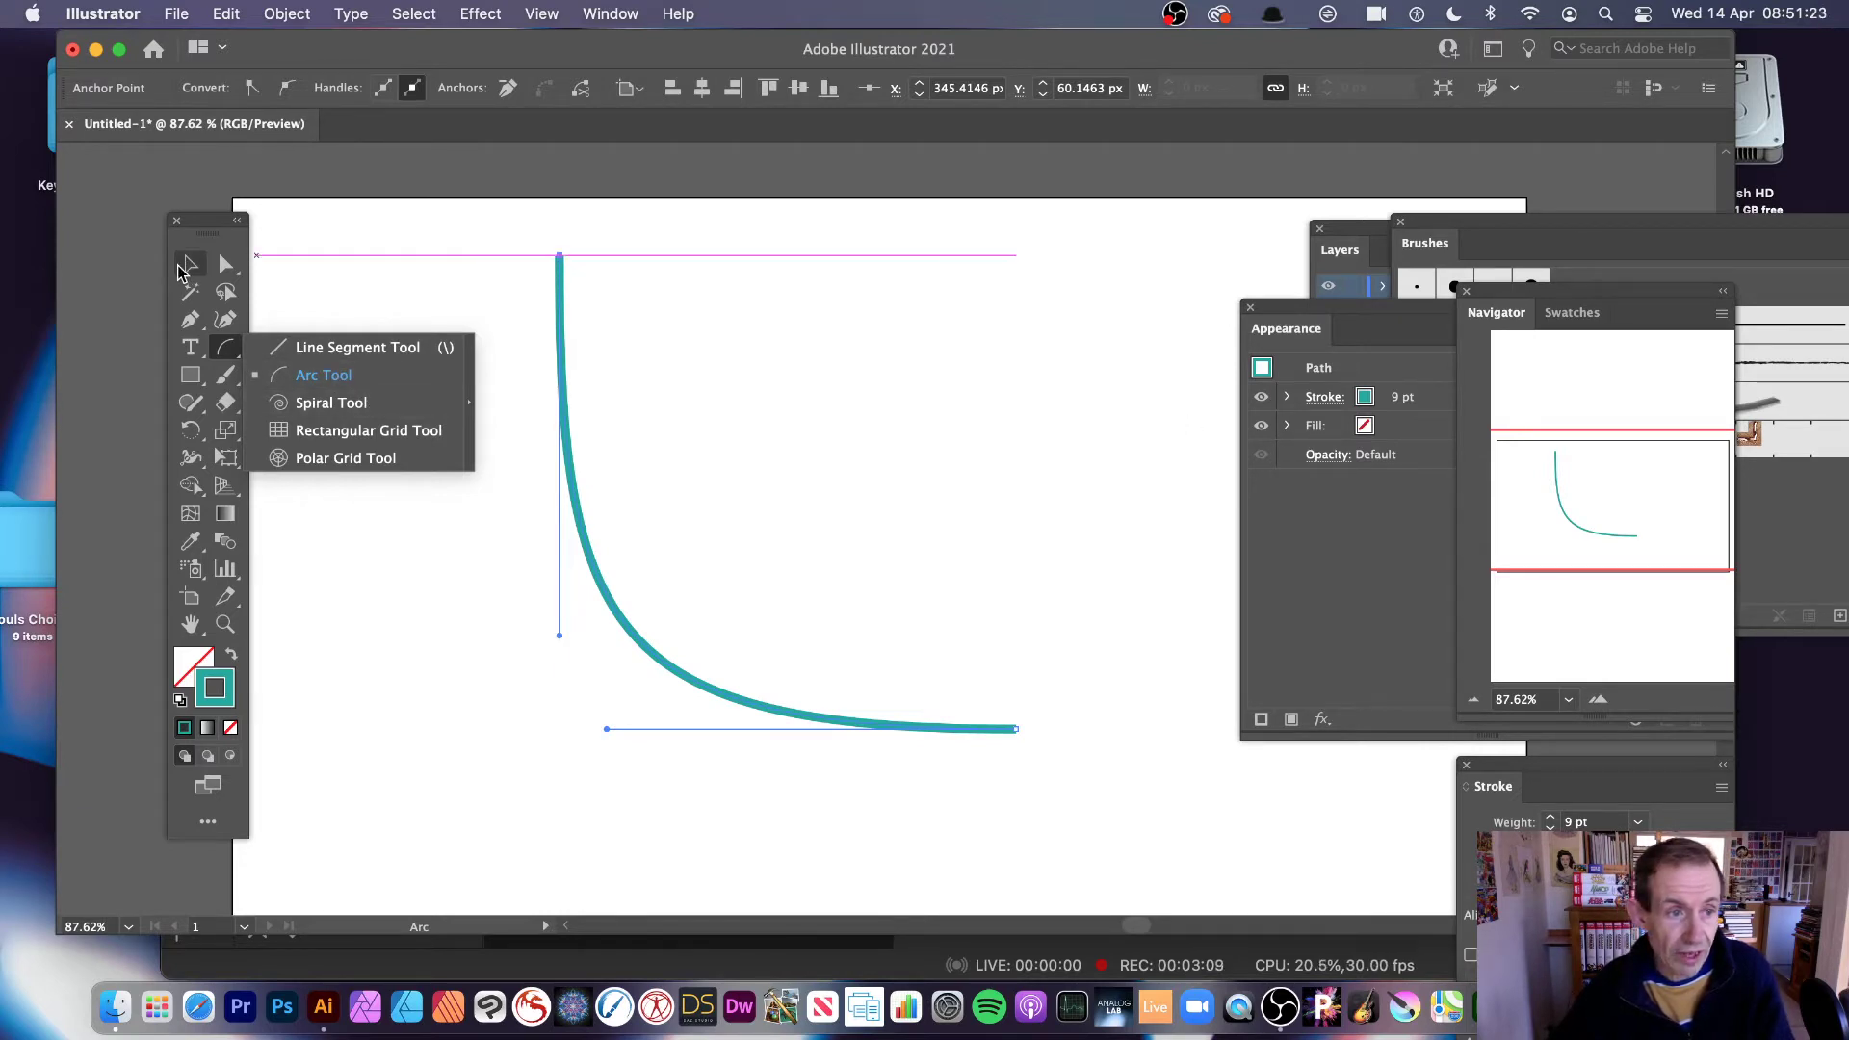
click(226, 268)
mouse_move(562, 256)
mouse_down()
mouse_move(670, 279)
mouse_move(596, 256)
mouse_up()
Step: Bring the Appearance settings next to the arc, select its stroke entry and add a new stroke to the path
drag(1292, 302, 977, 250)
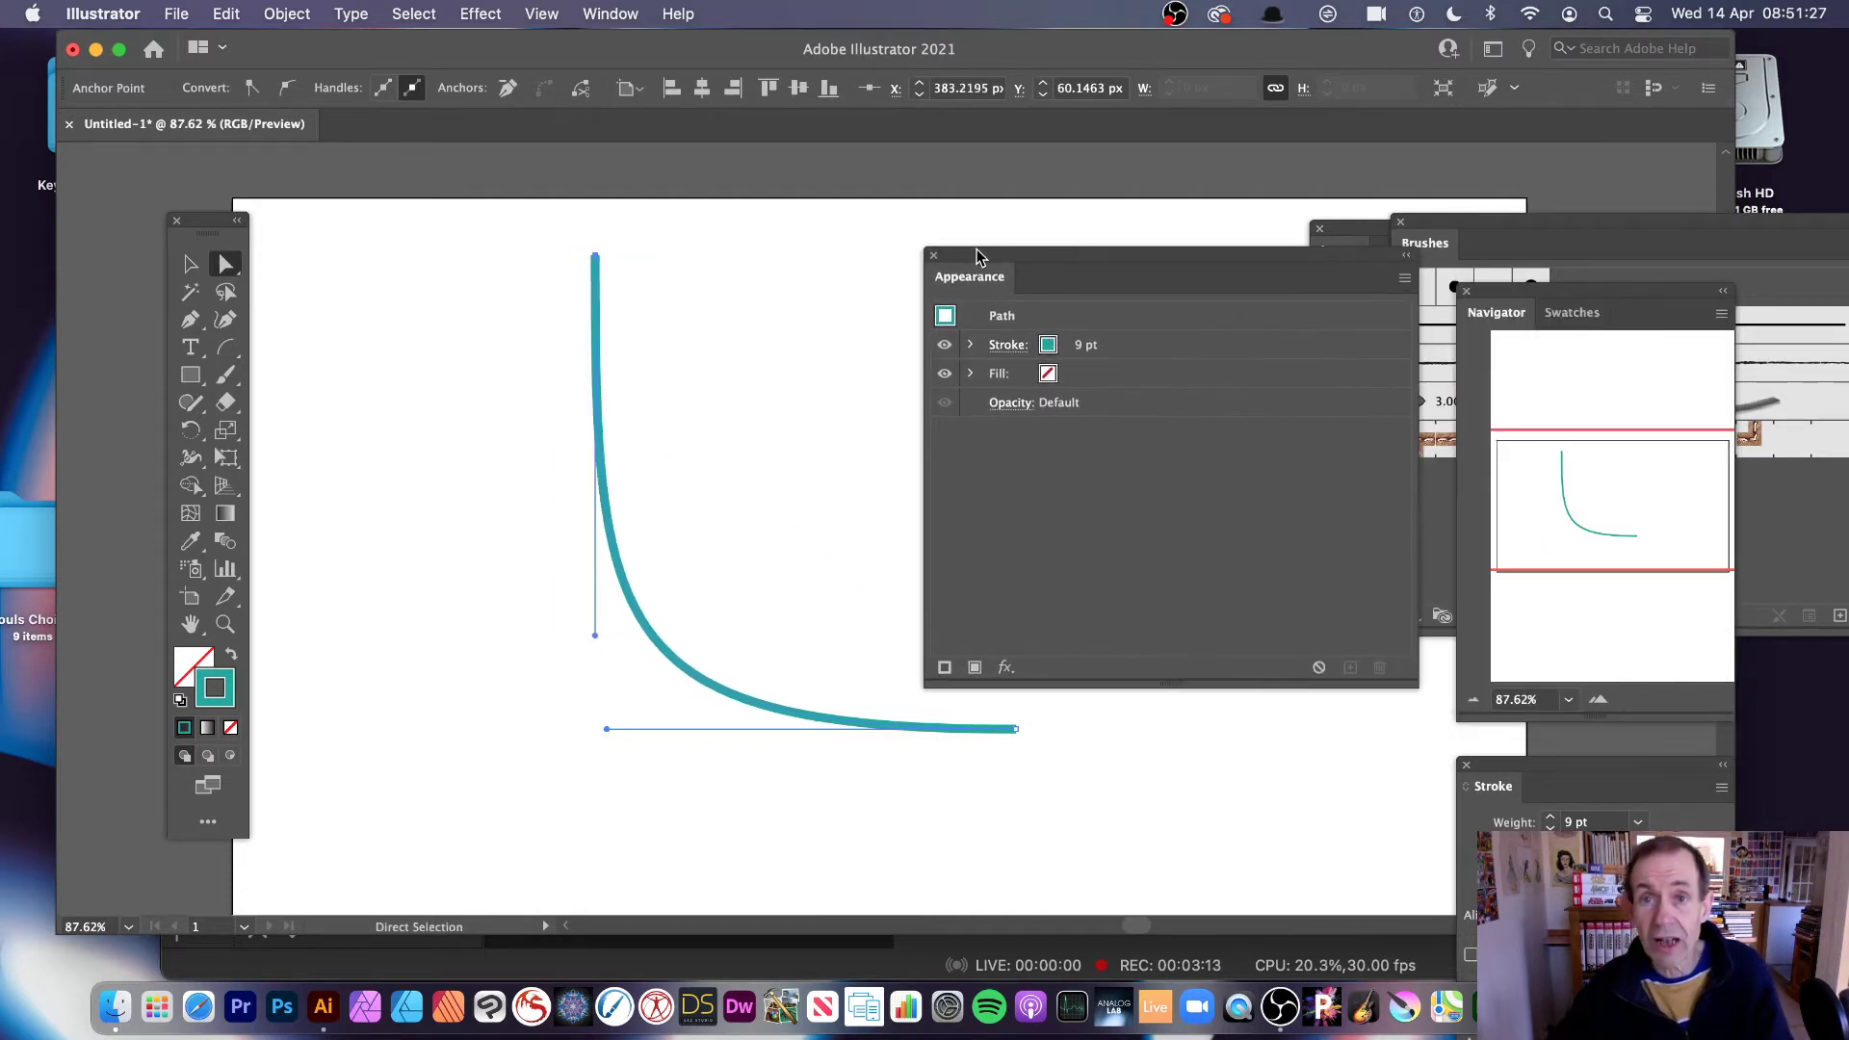
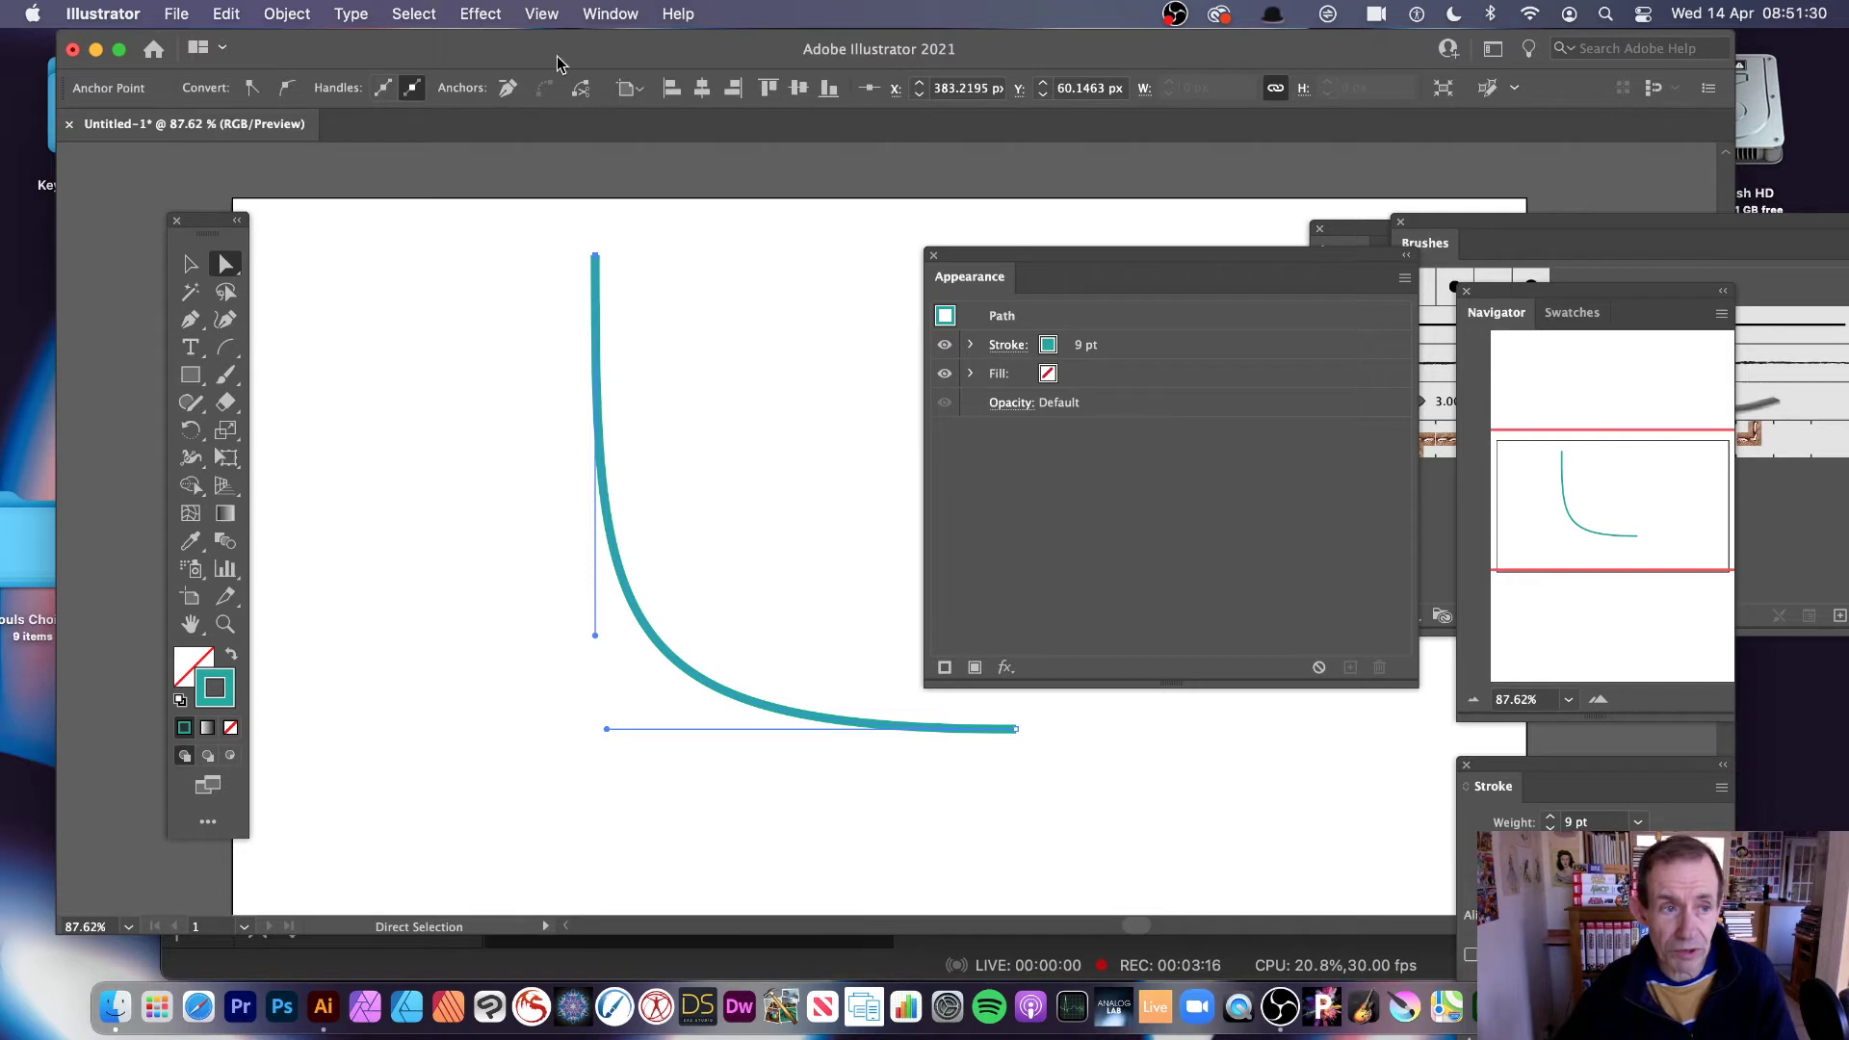
click(193, 256)
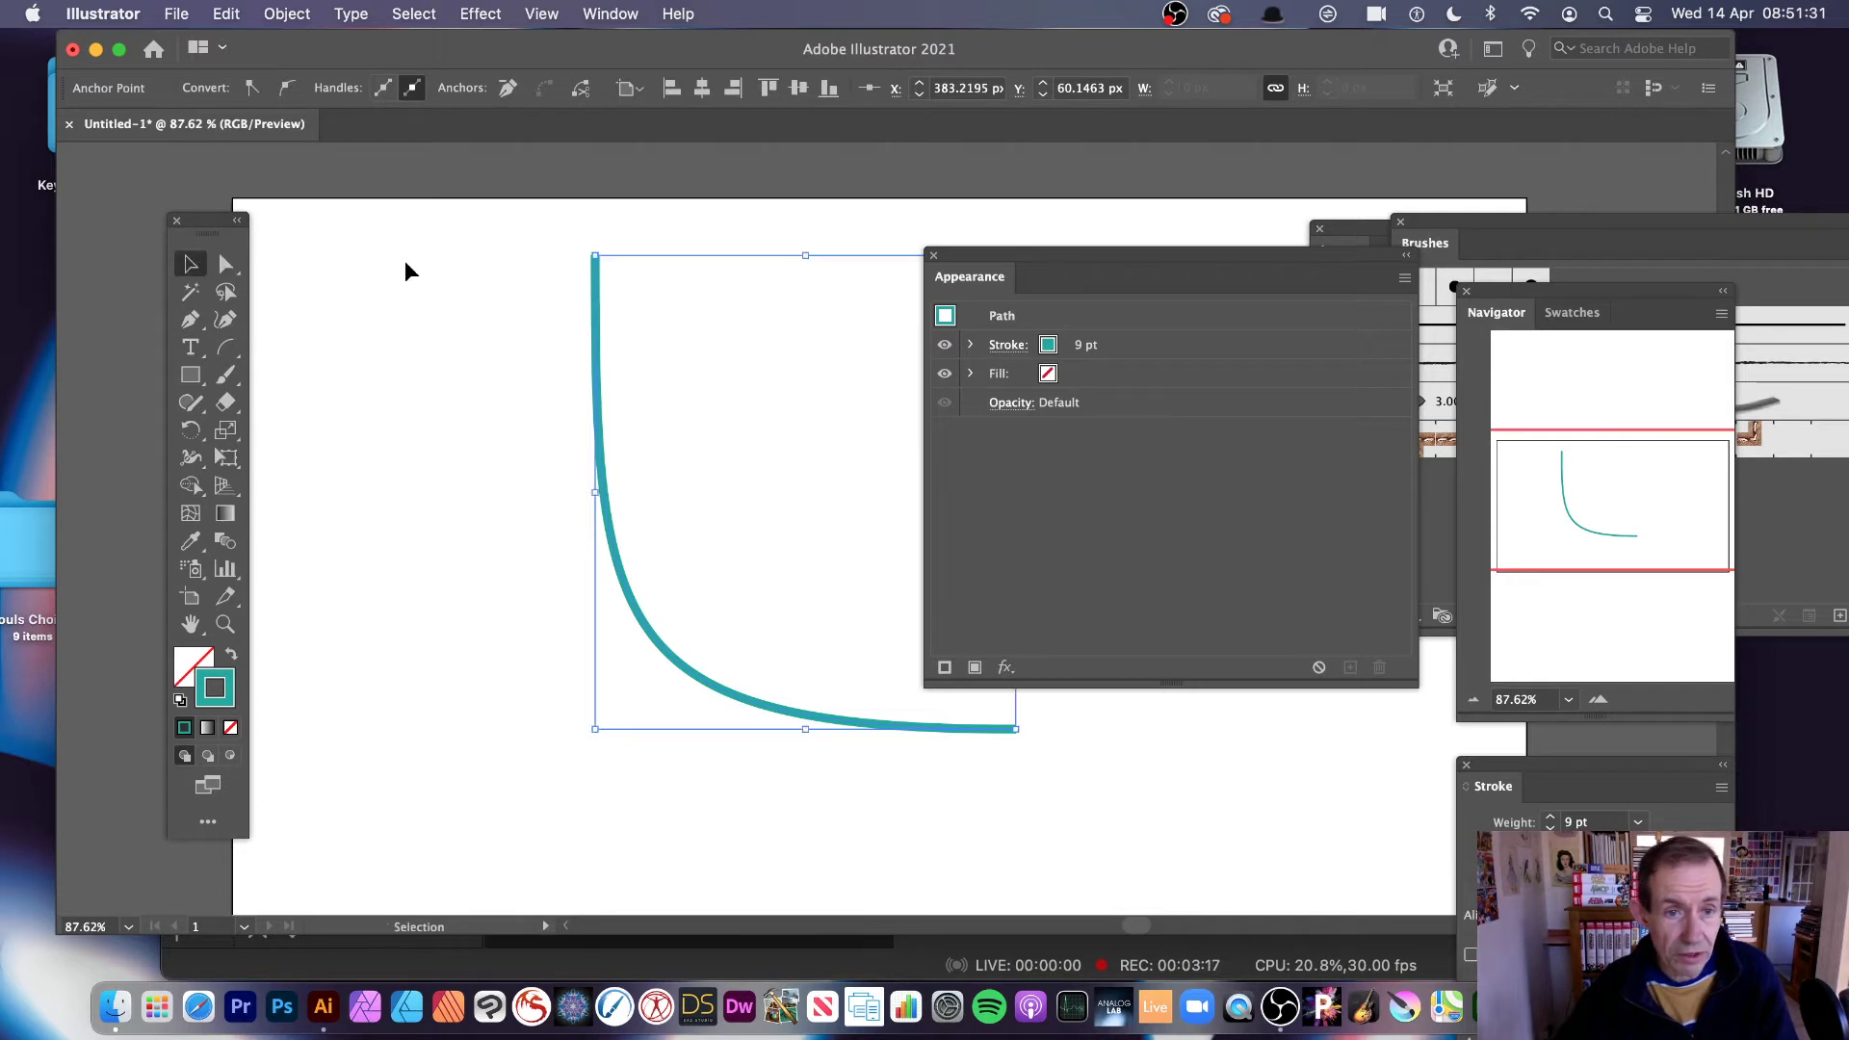
click(1123, 354)
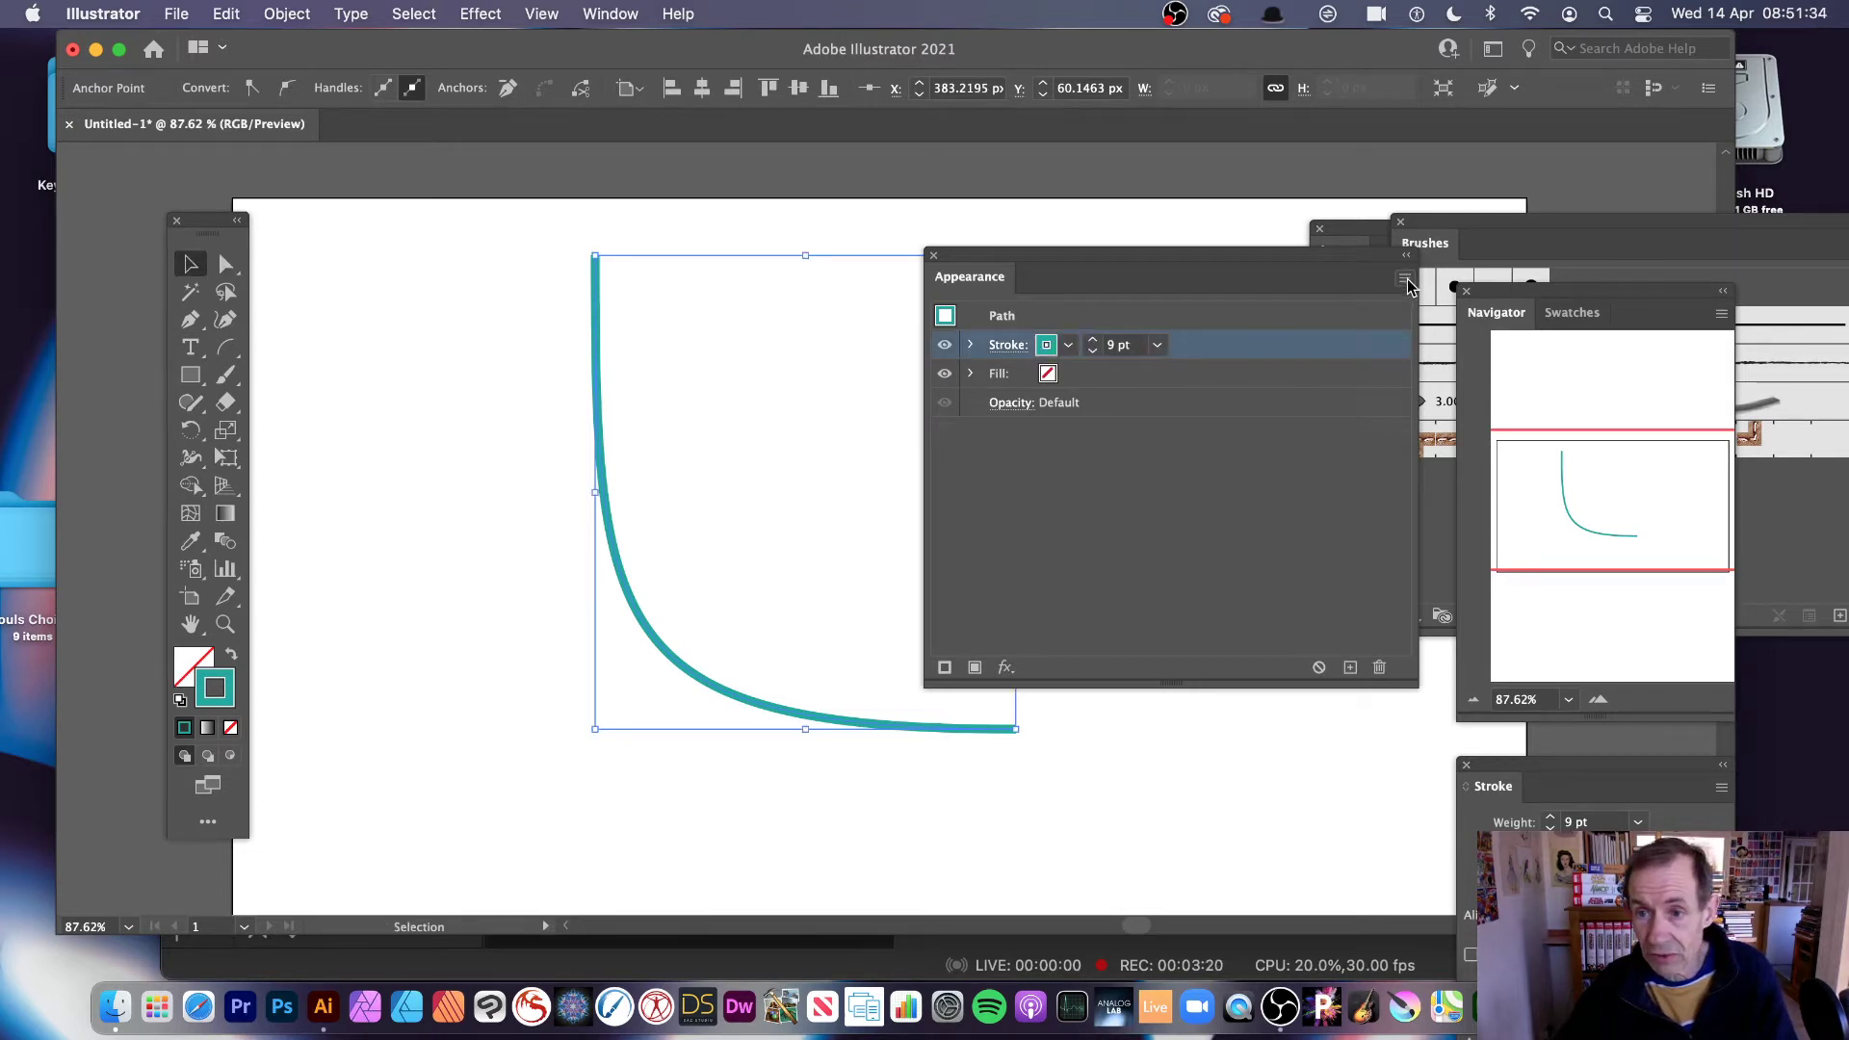
click(1405, 279)
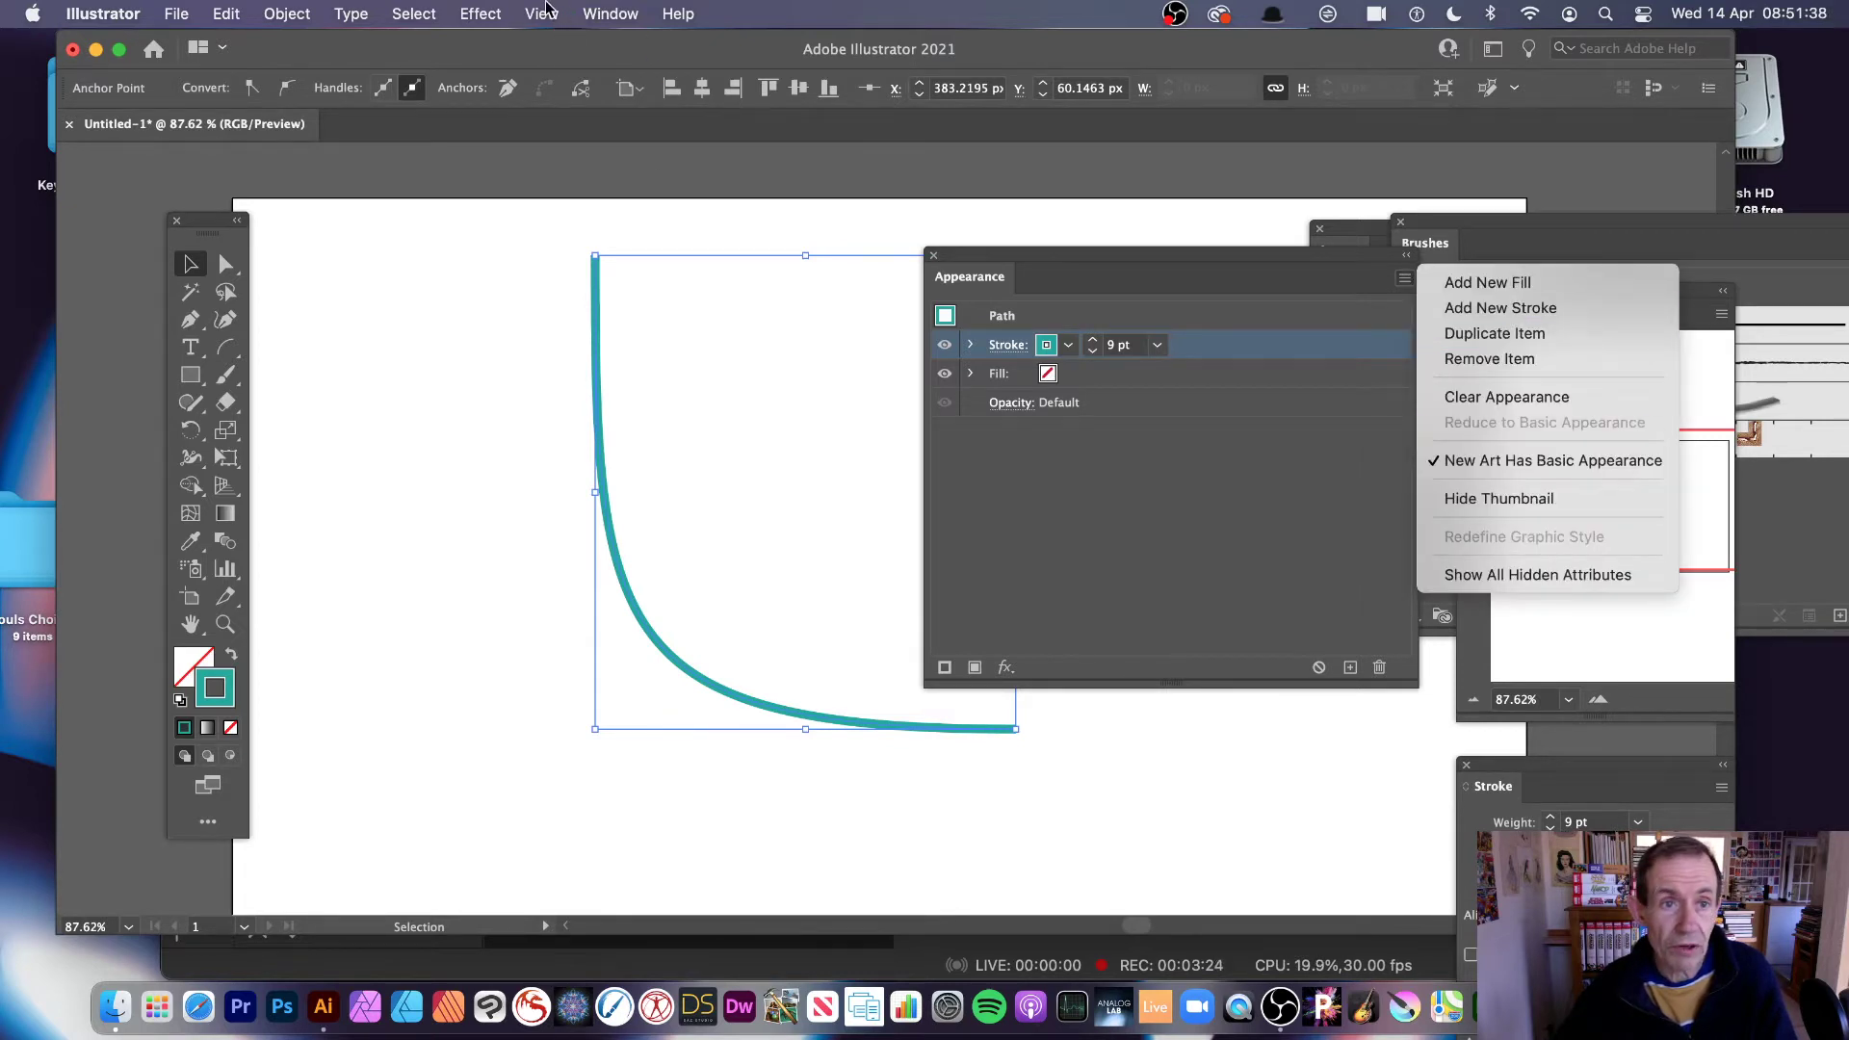
click(545, 20)
click(633, 16)
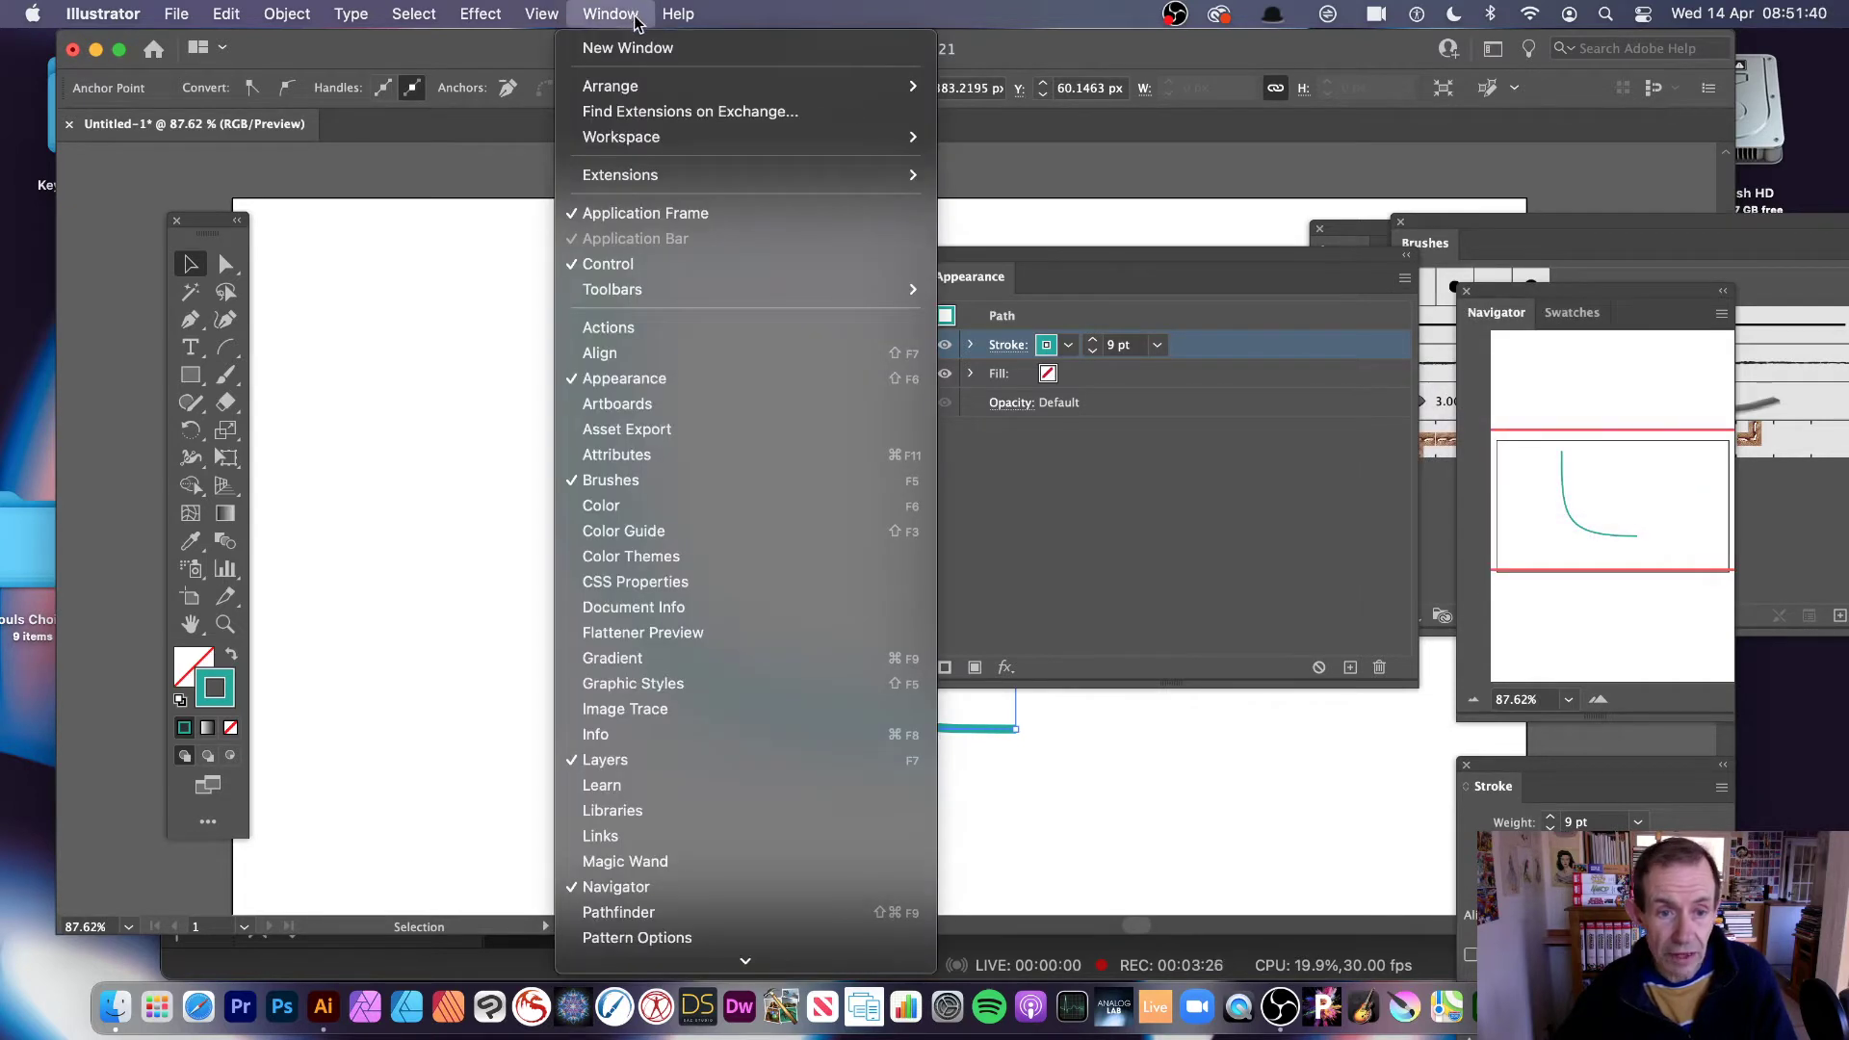
click(649, 379)
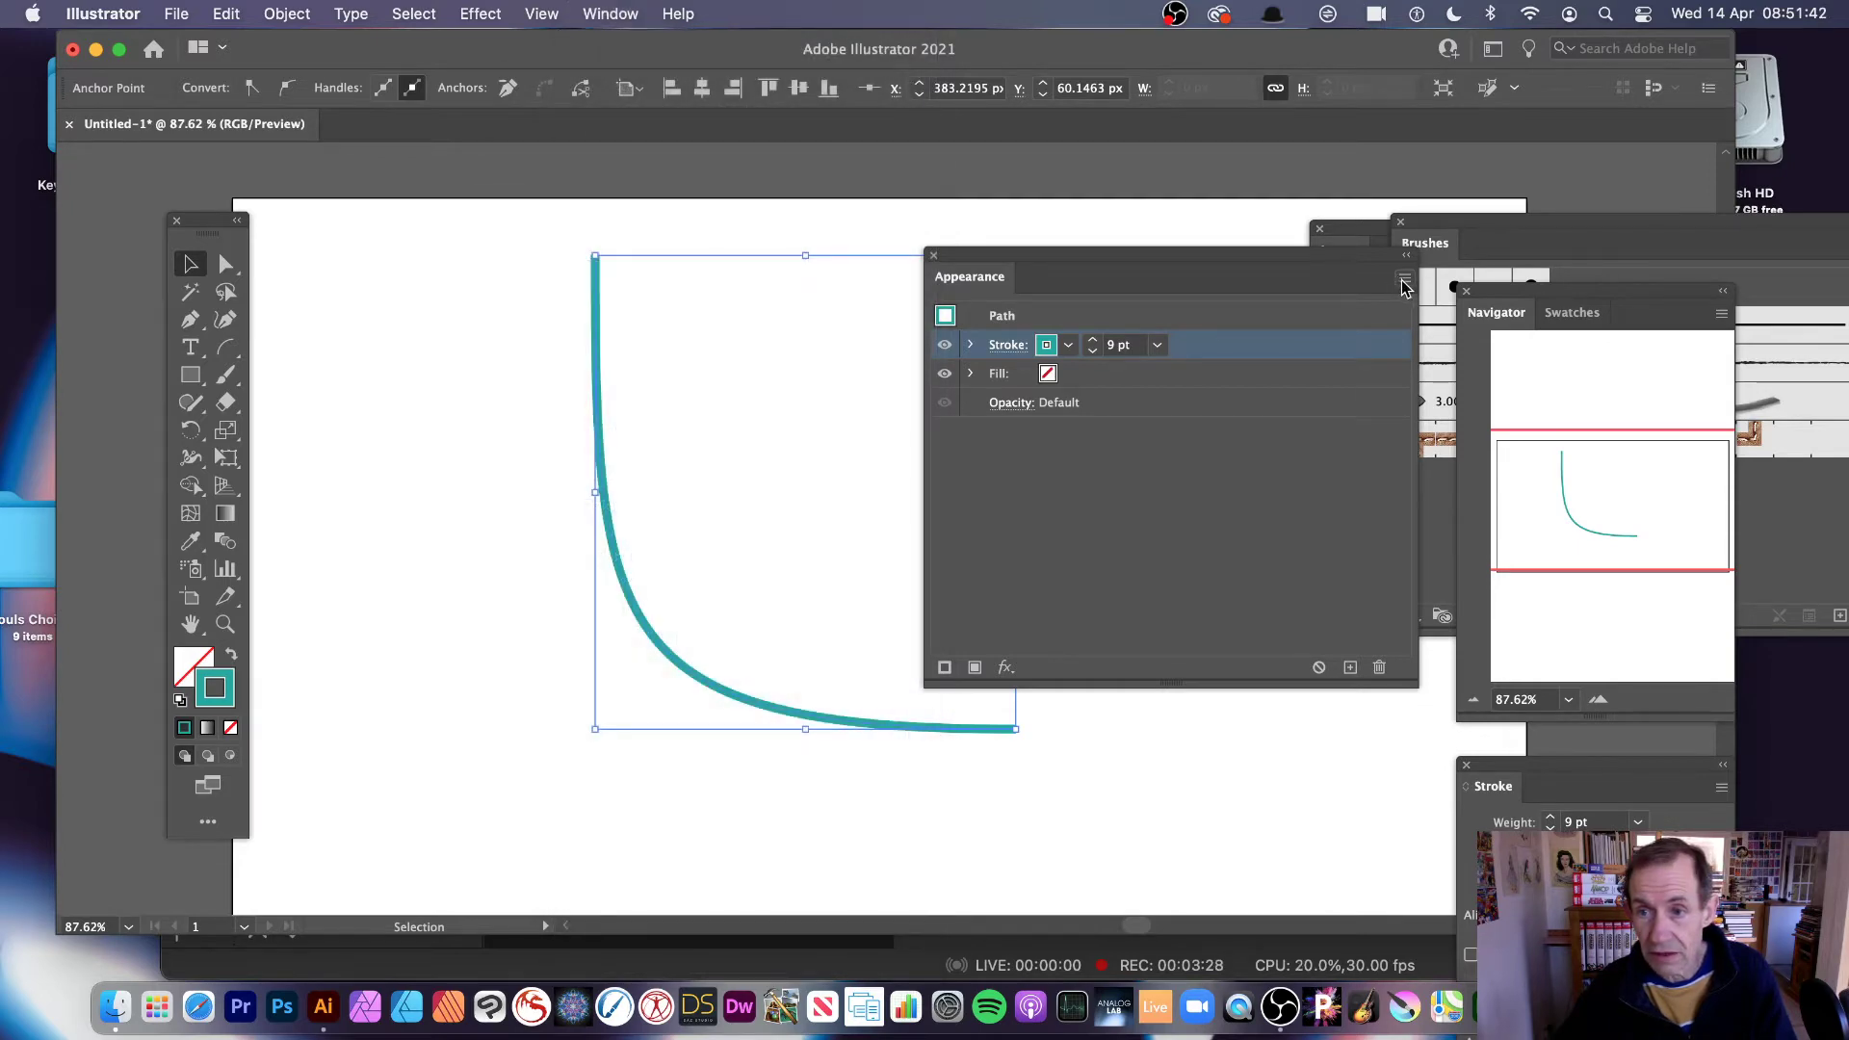
click(1405, 281)
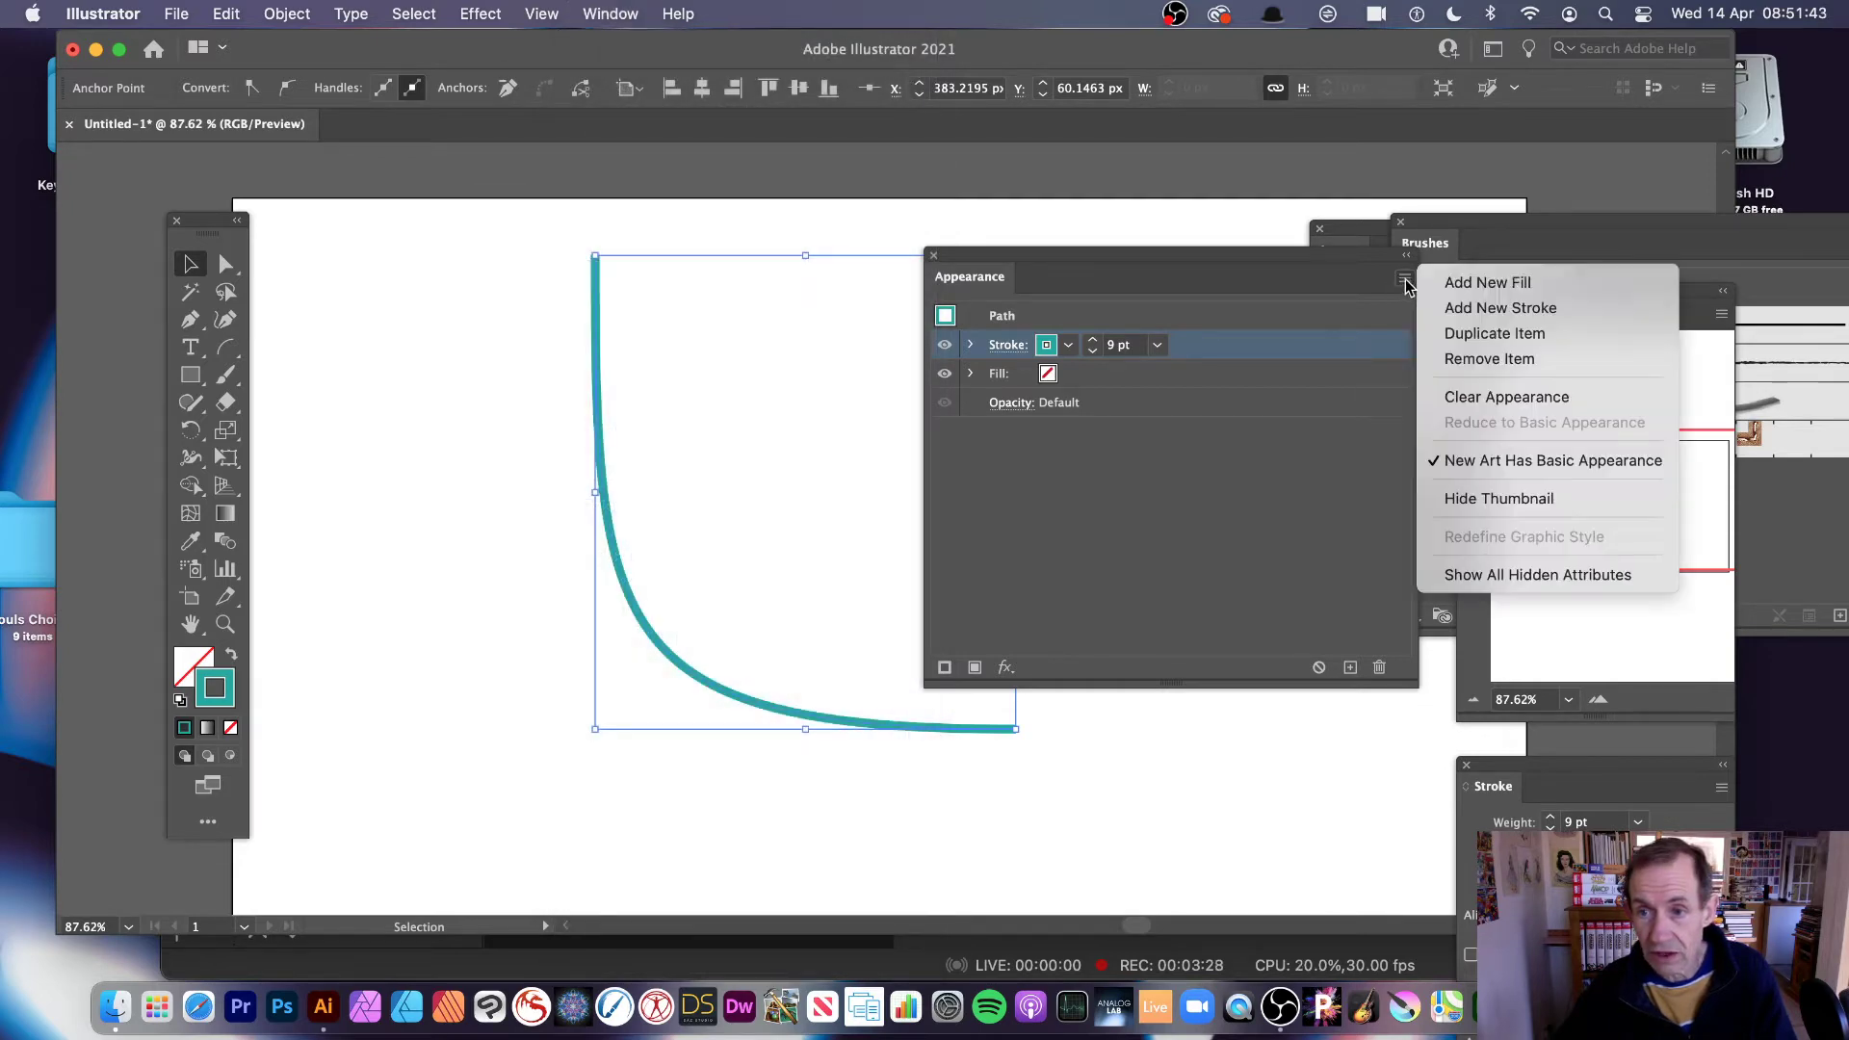
click(1477, 312)
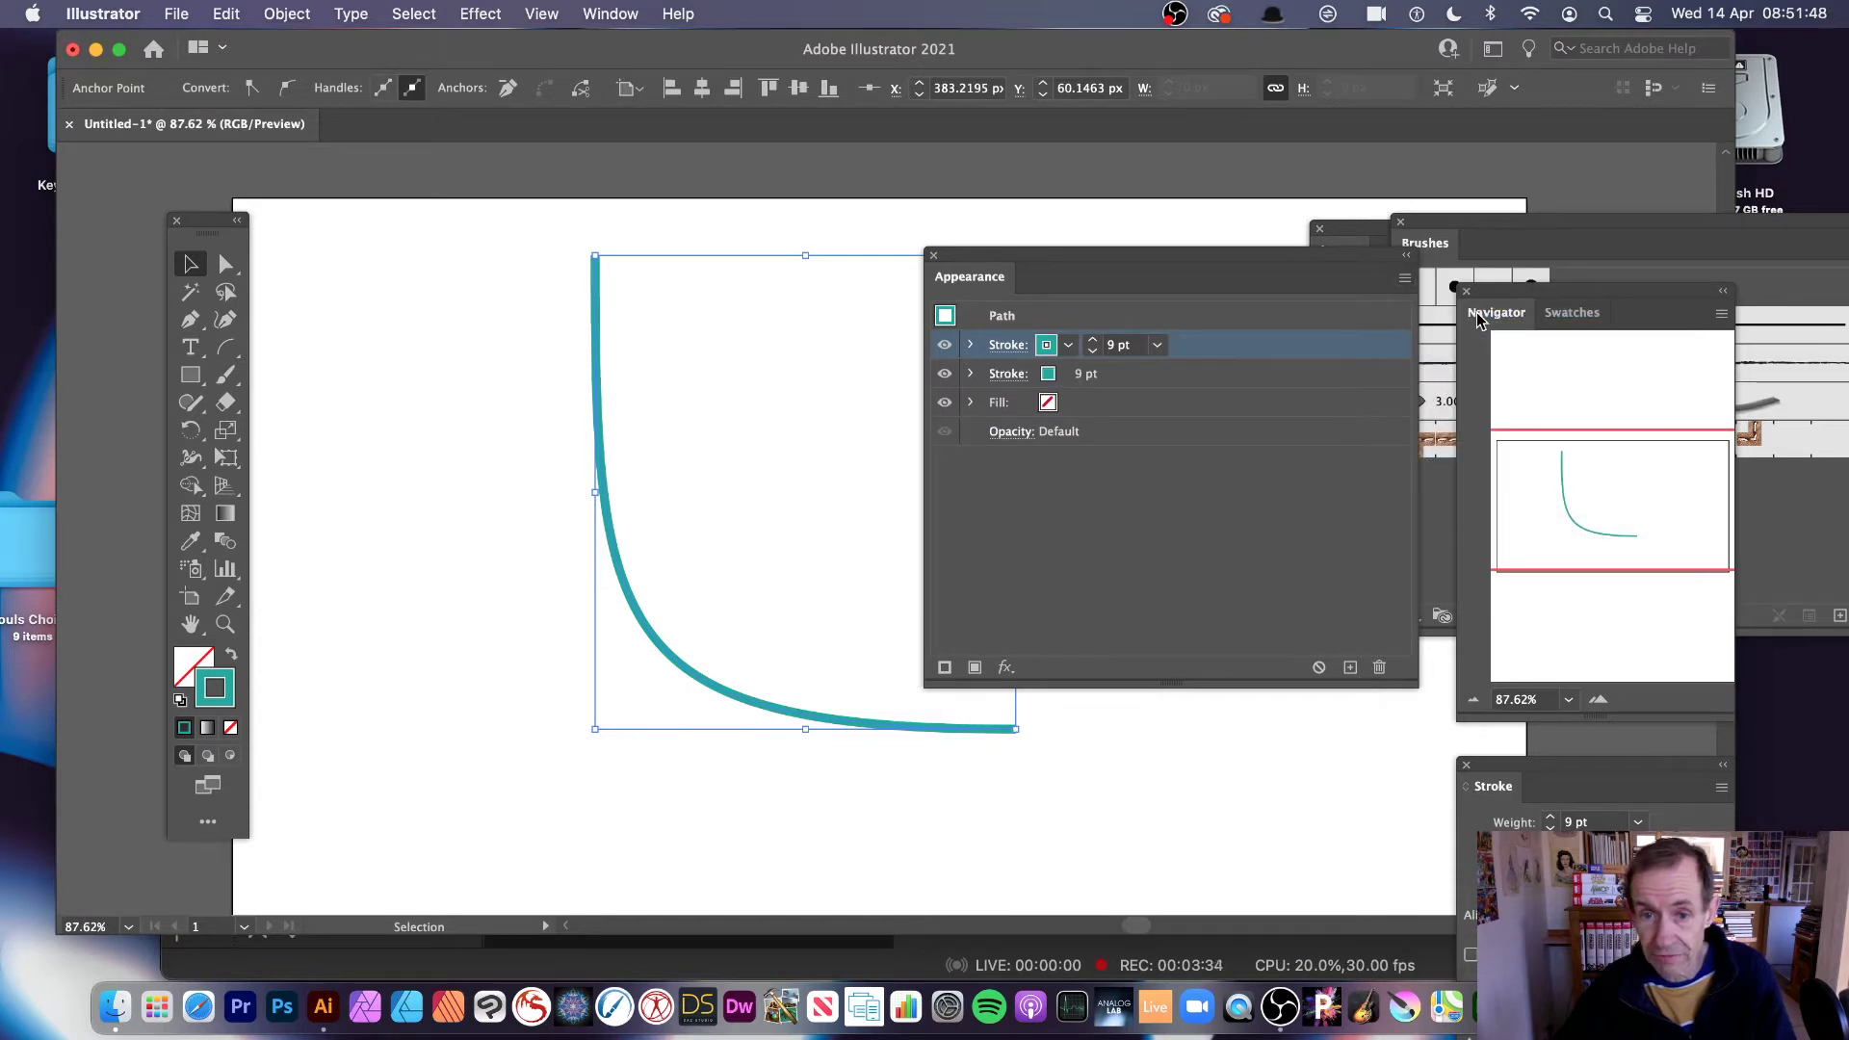
Step: Set the arc's uppermost stroke to a weight of 20 pt and colour it black
click(1156, 344)
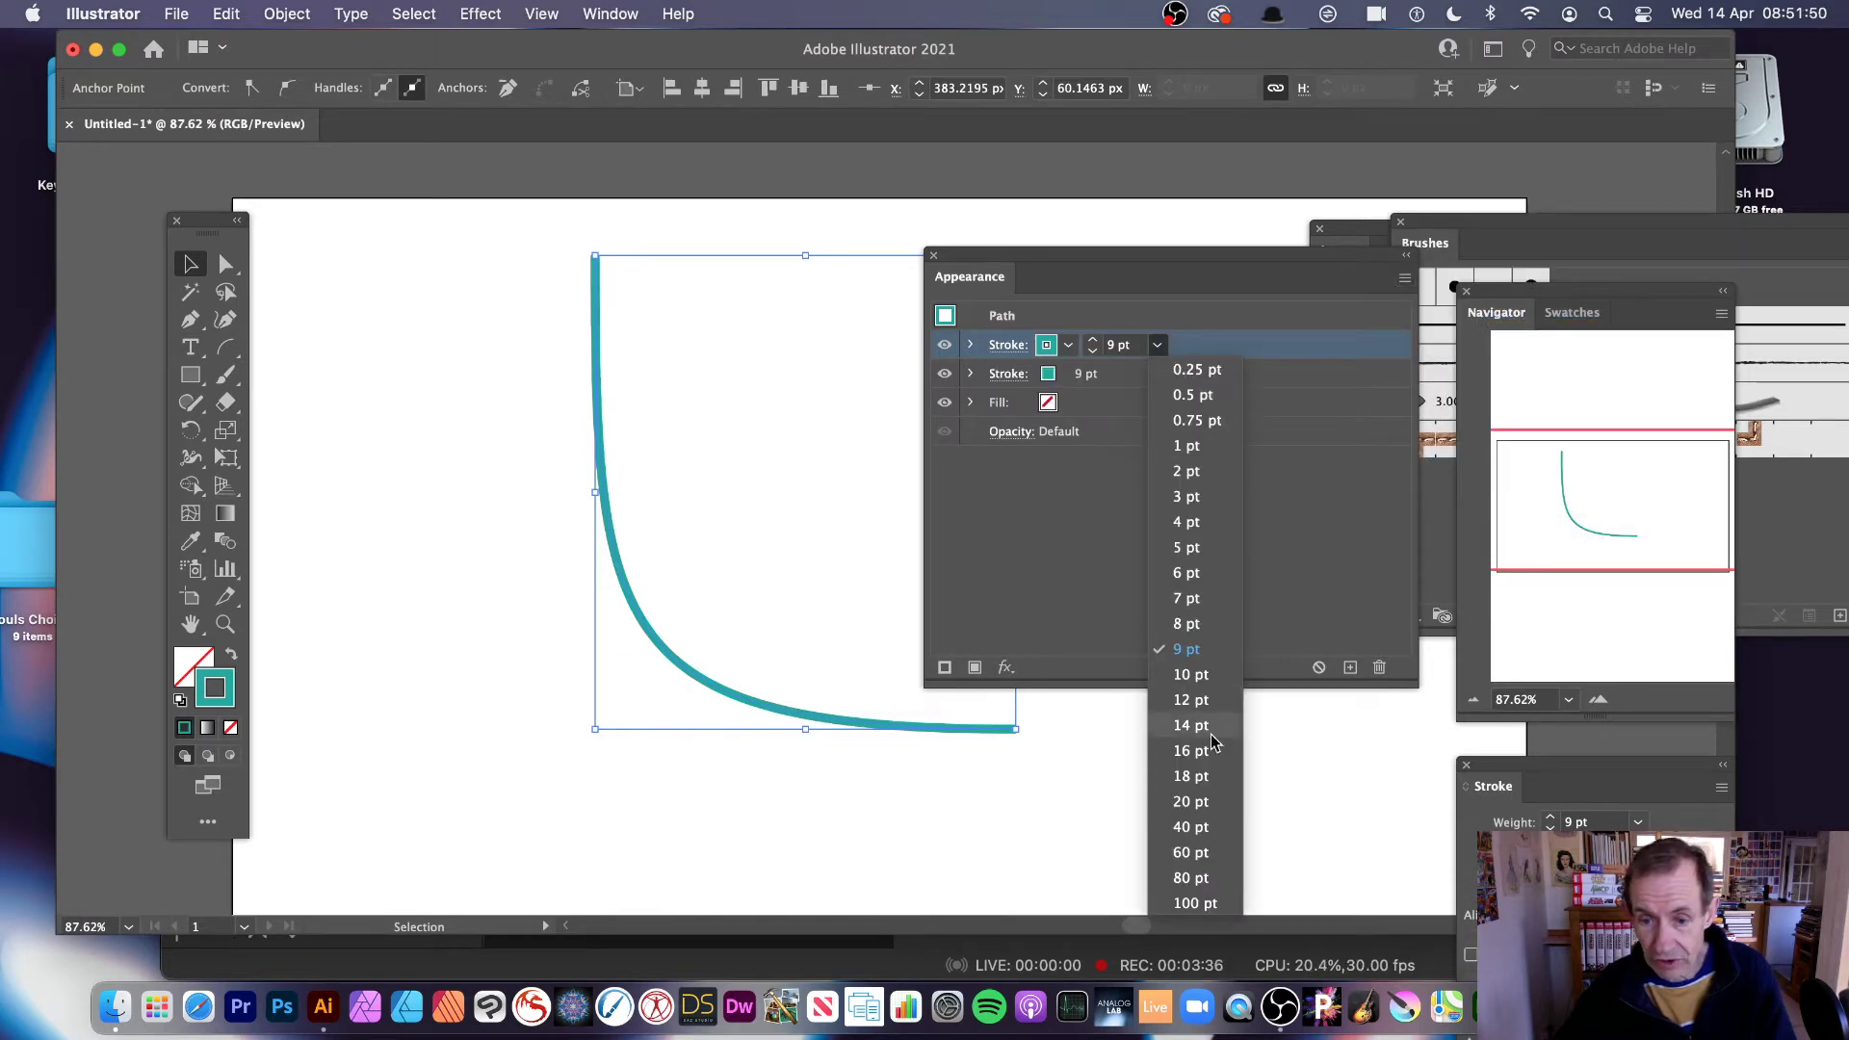
click(1188, 801)
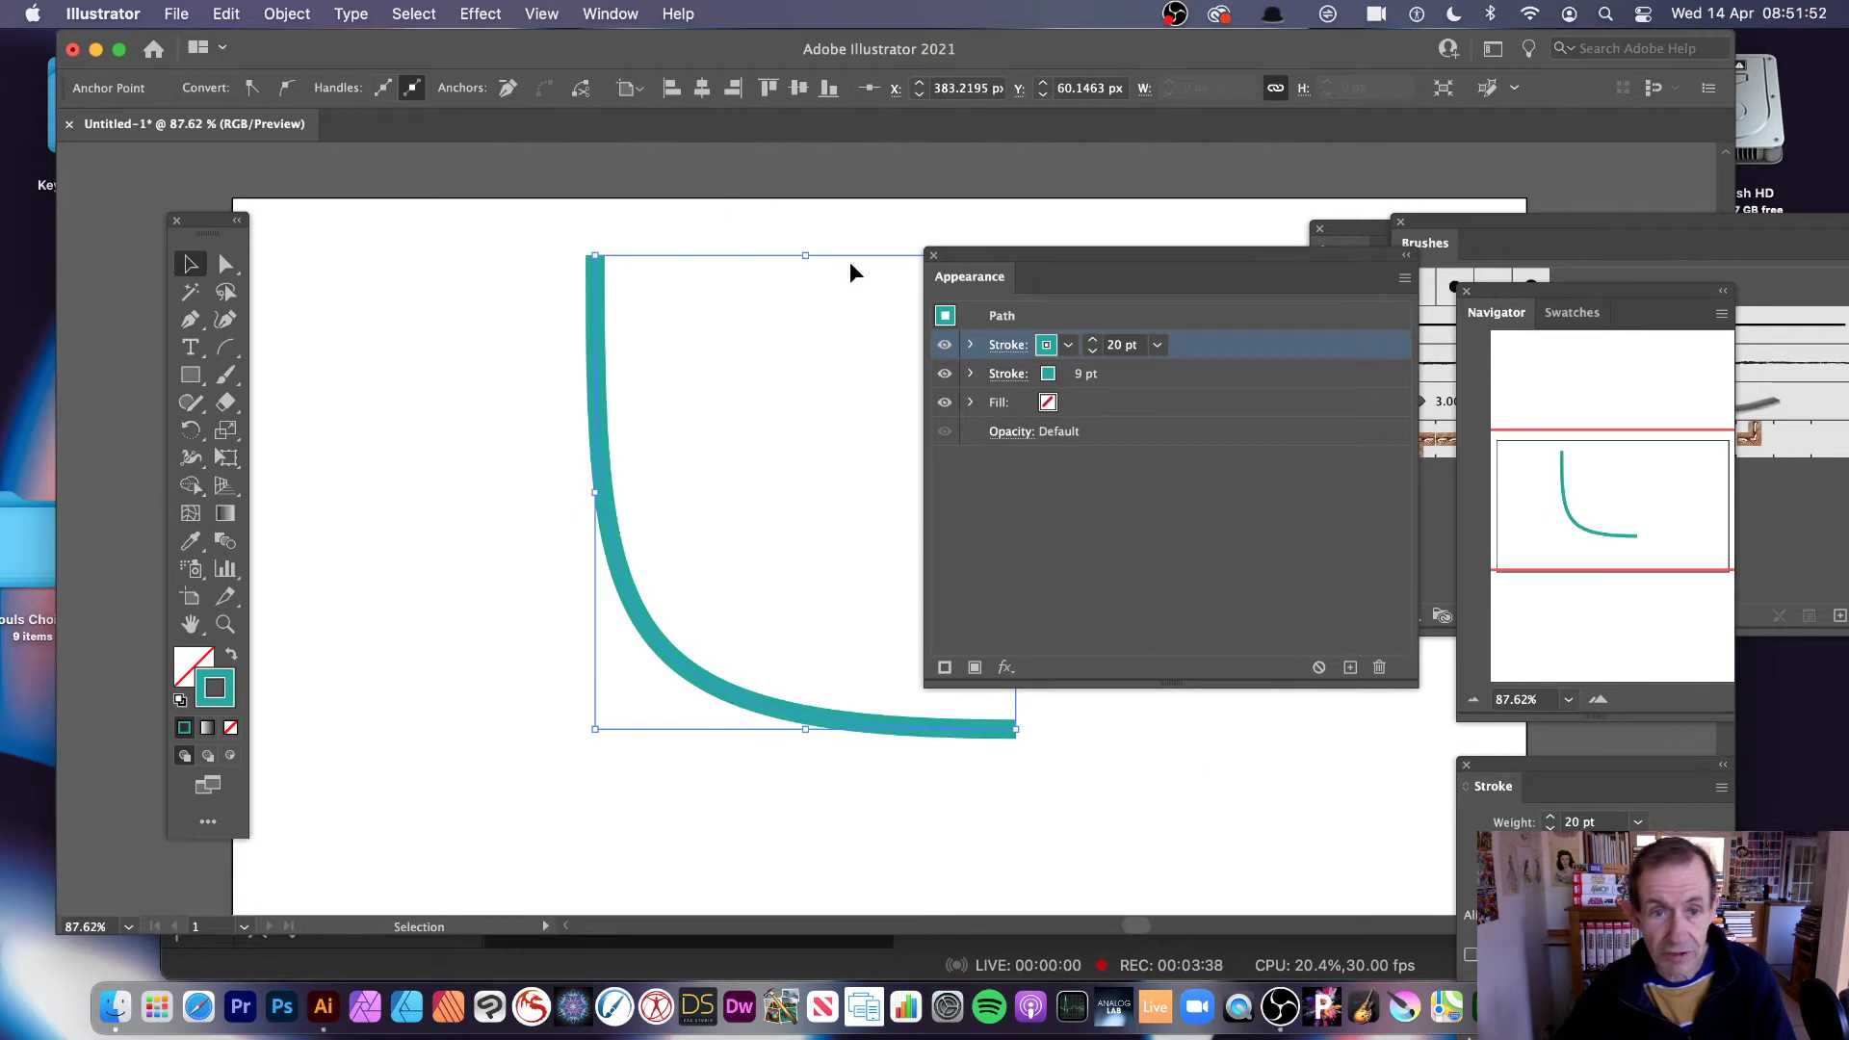
click(1050, 346)
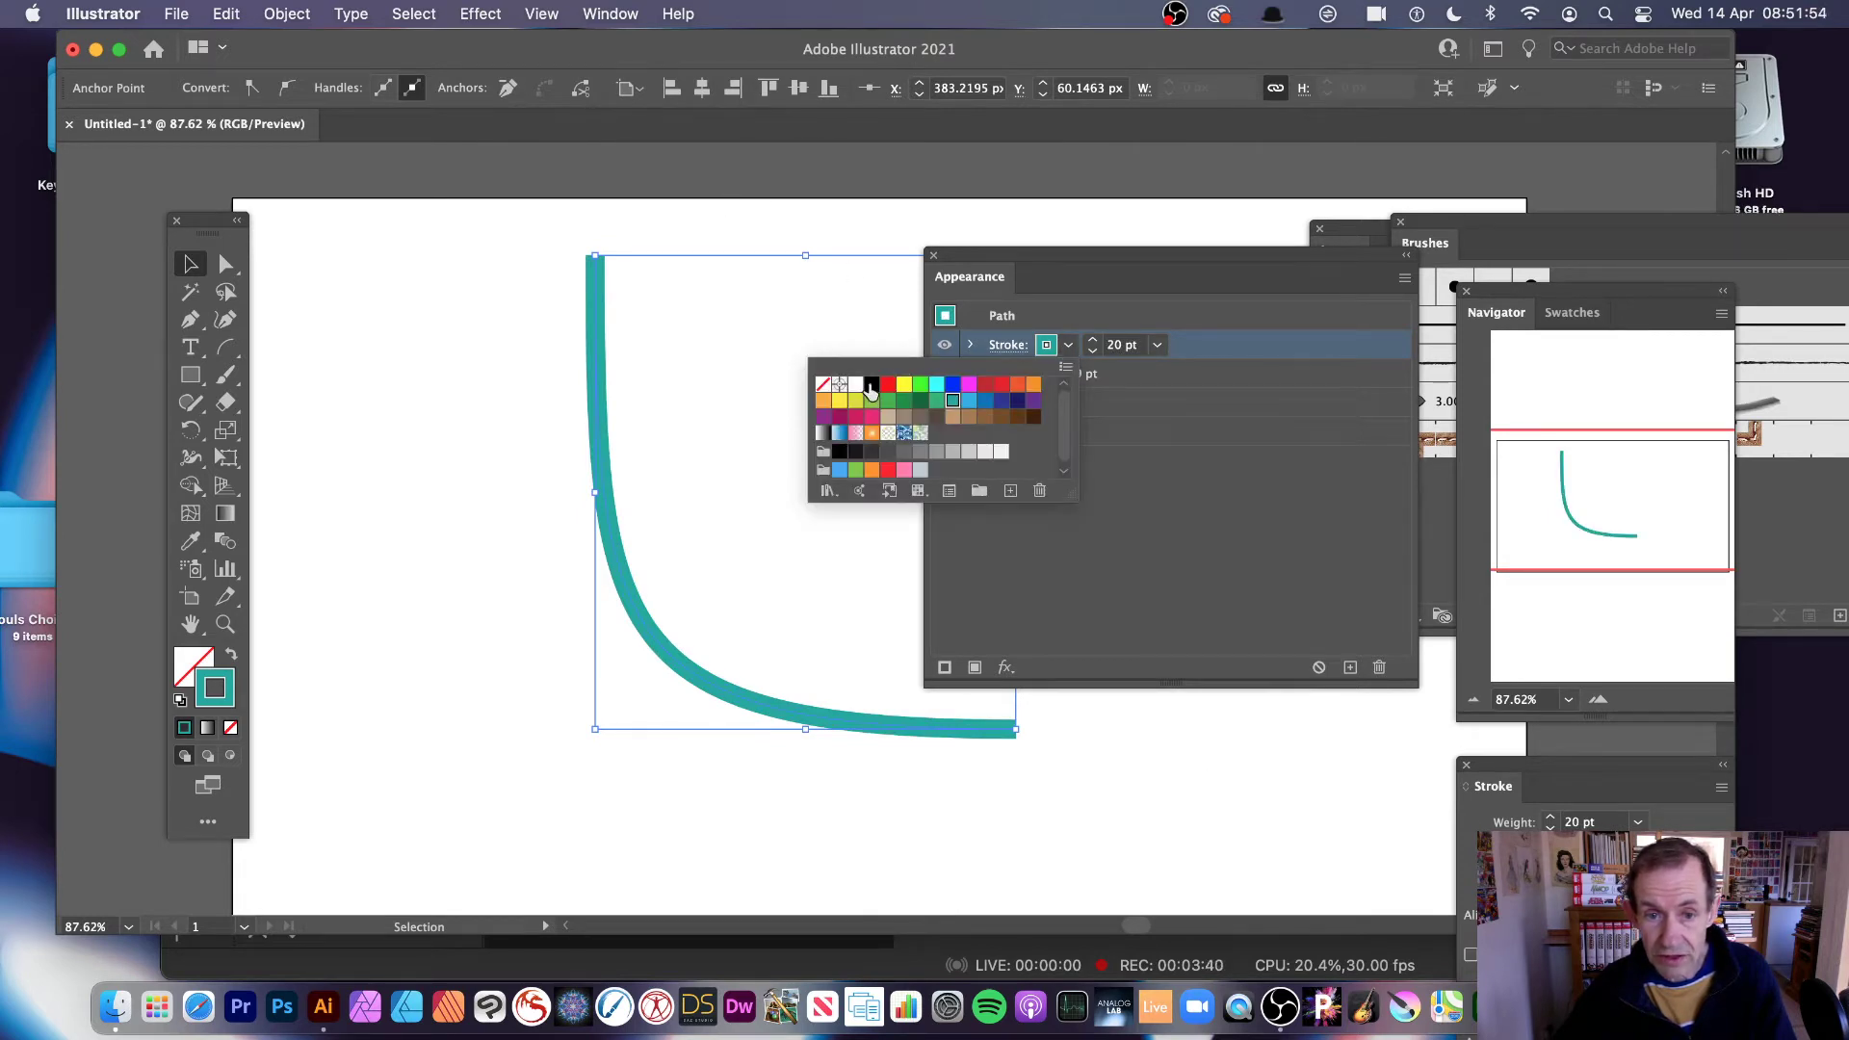
click(871, 385)
click(1169, 543)
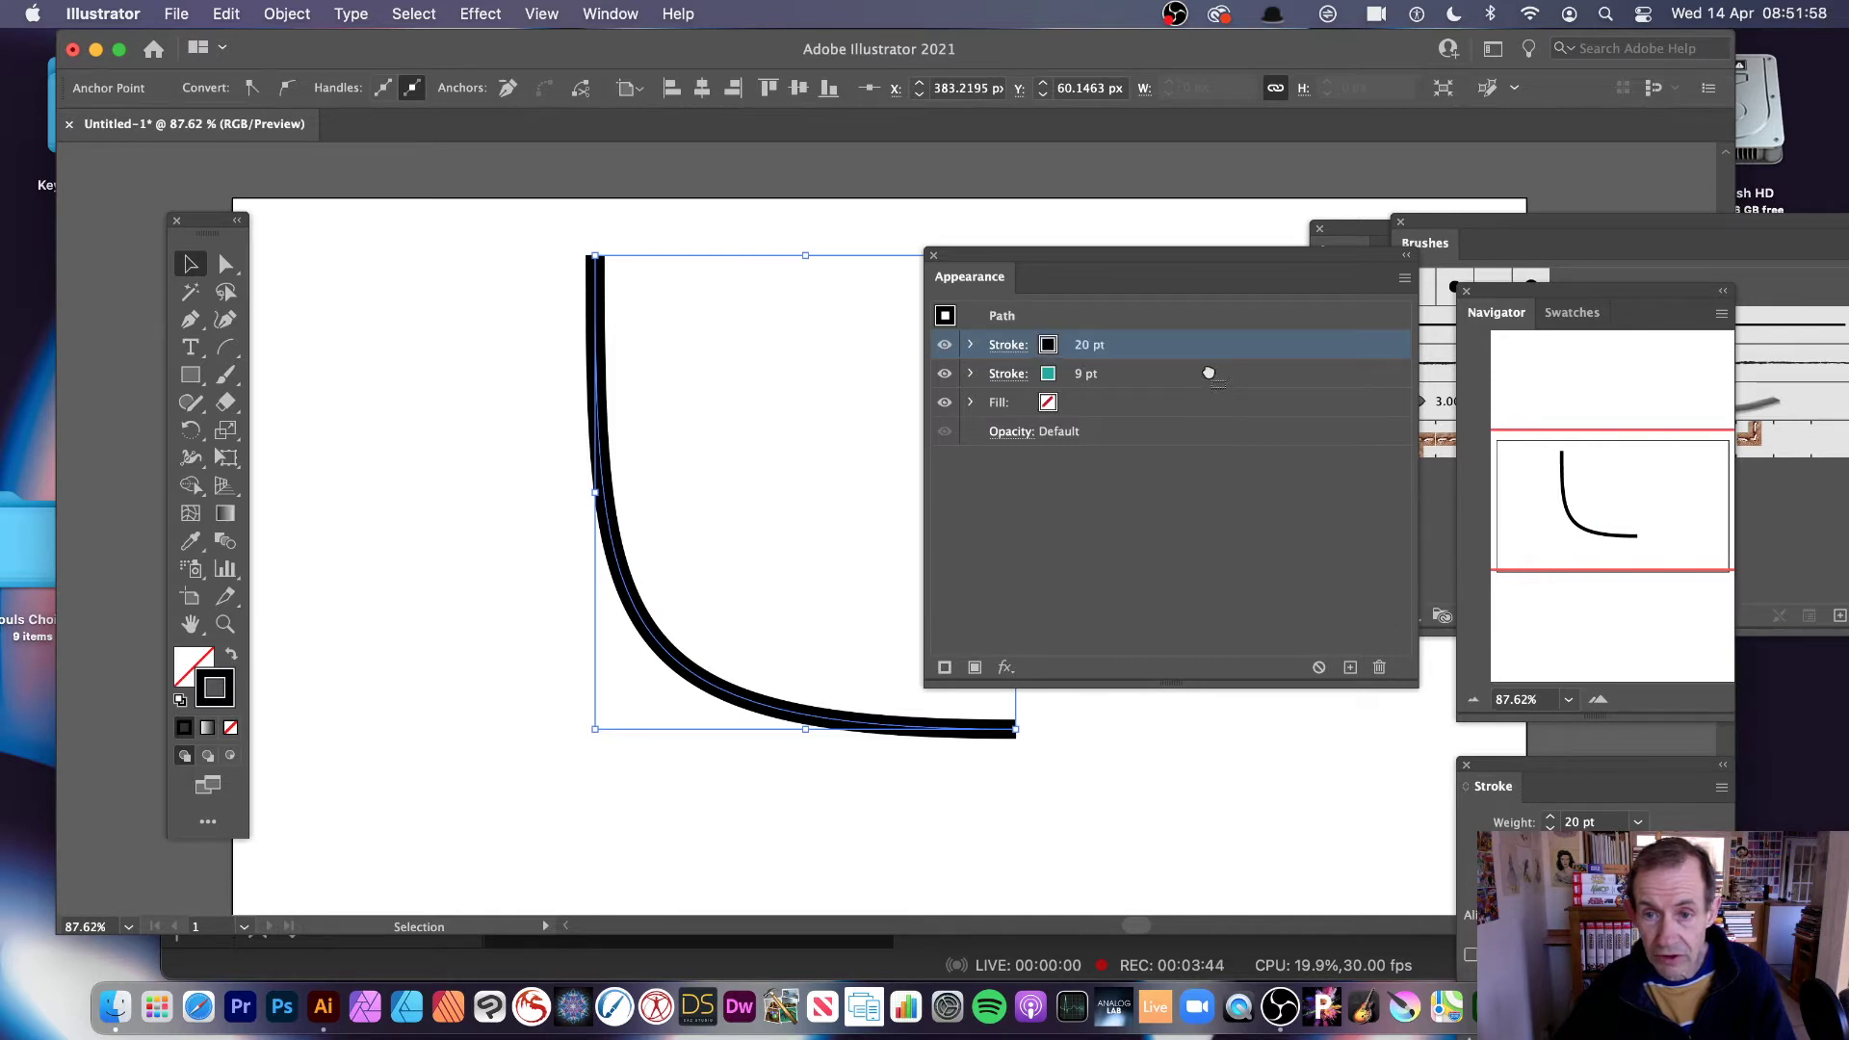
Step: Move the teal 9 pt stroke above the black stroke in the arc's appearance order and reselect the arc
drag(1209, 372, 1197, 344)
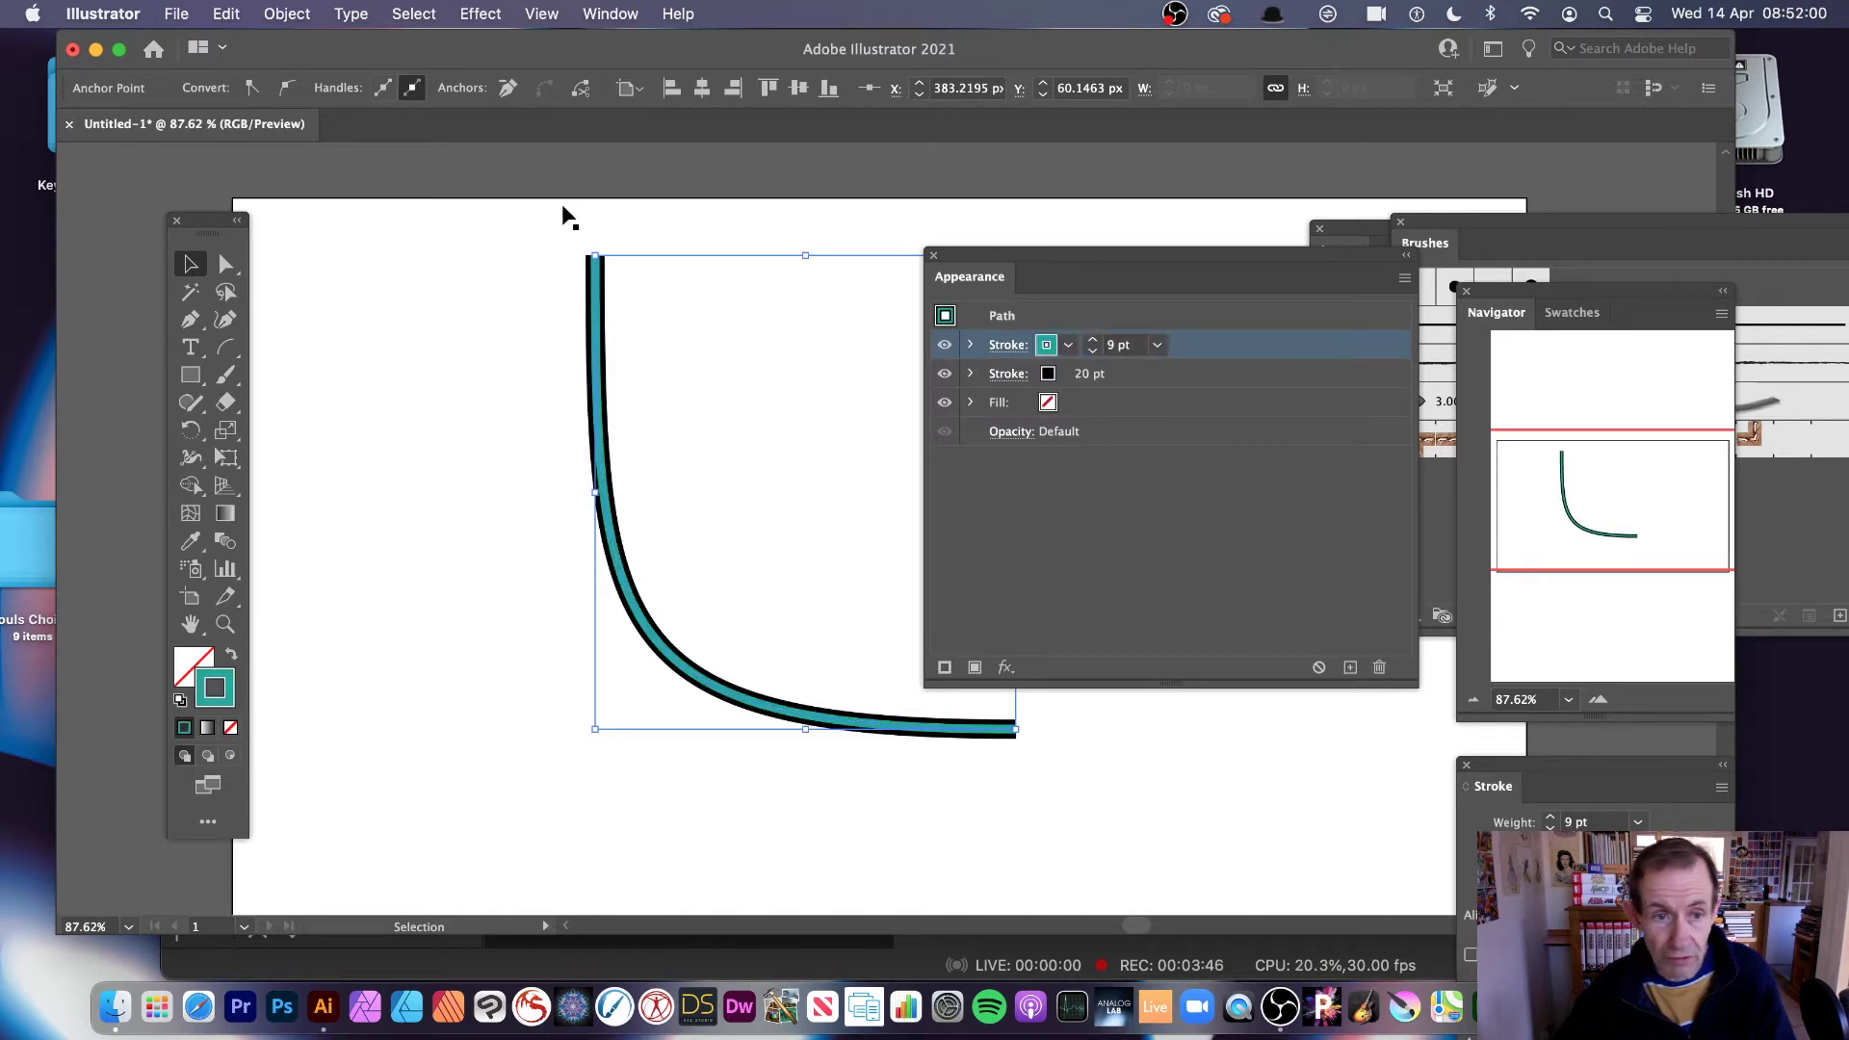
click(568, 301)
click(597, 318)
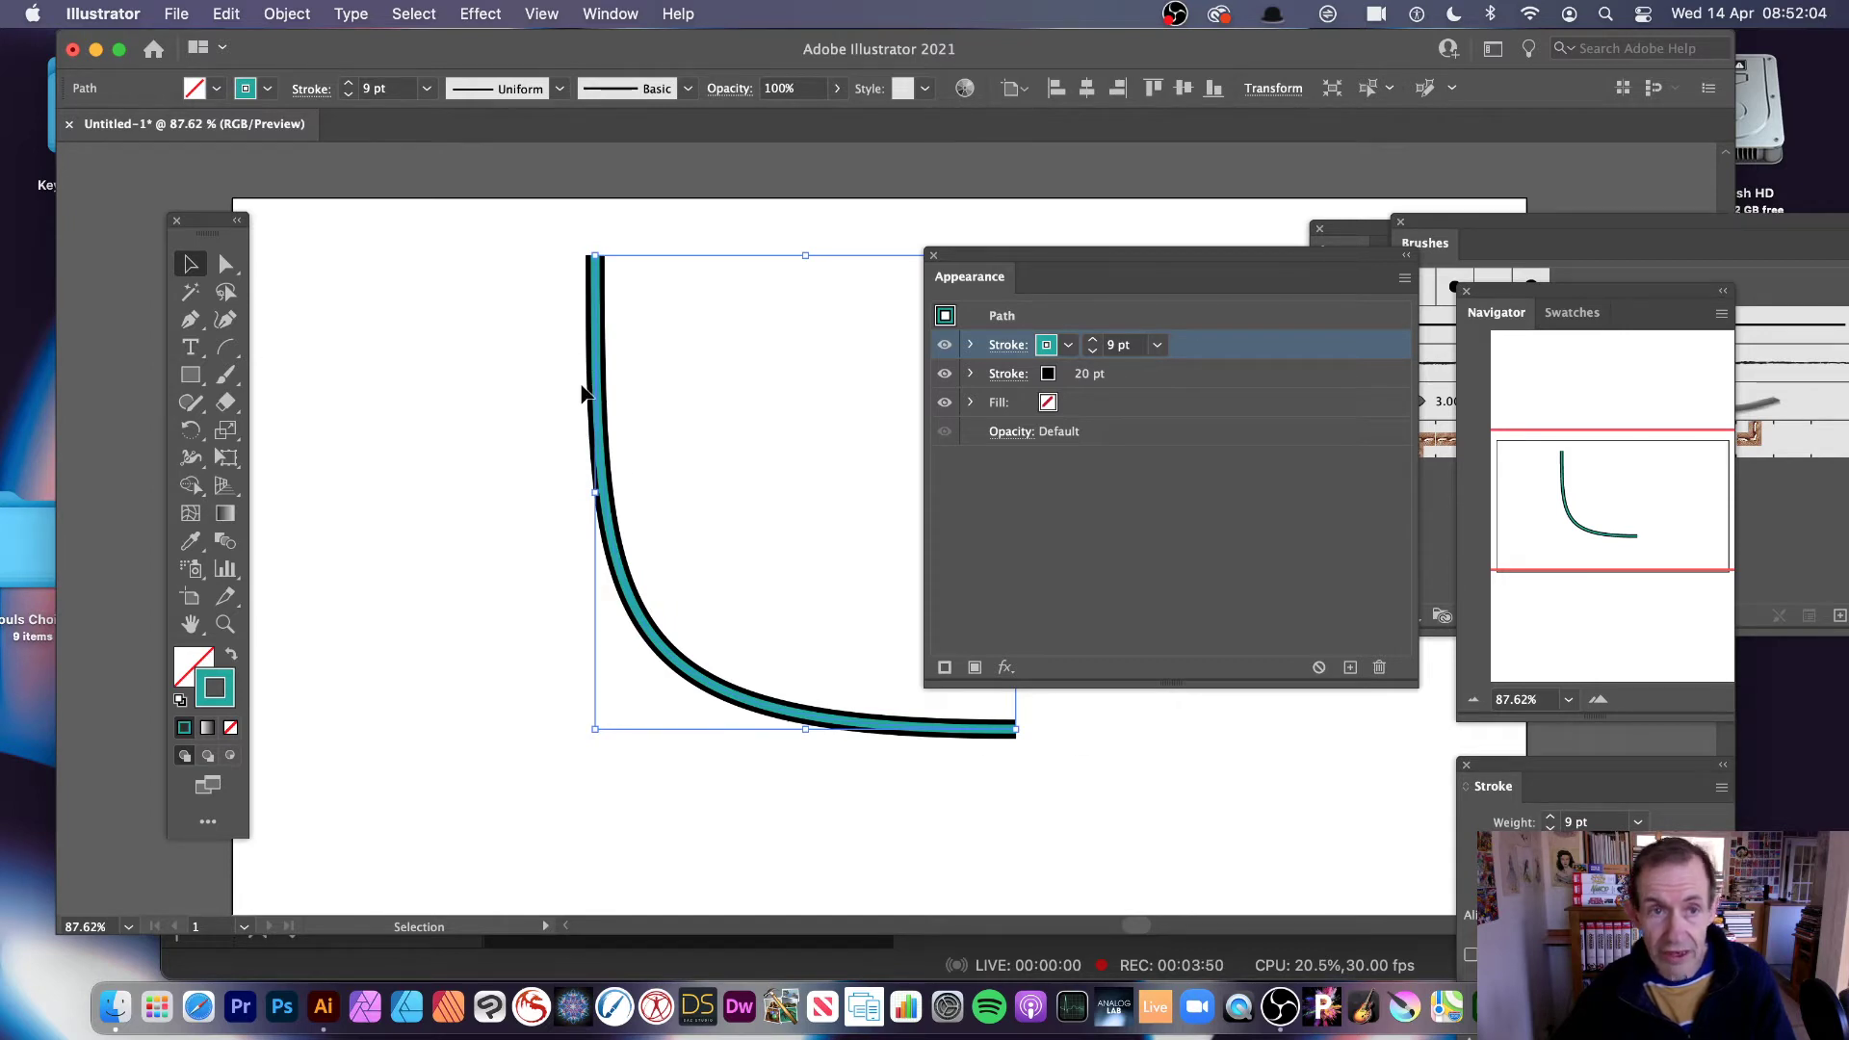
Step: Apply an Offset Path effect of 30 px with round joins to the arc's black 20 pt stroke
click(1176, 377)
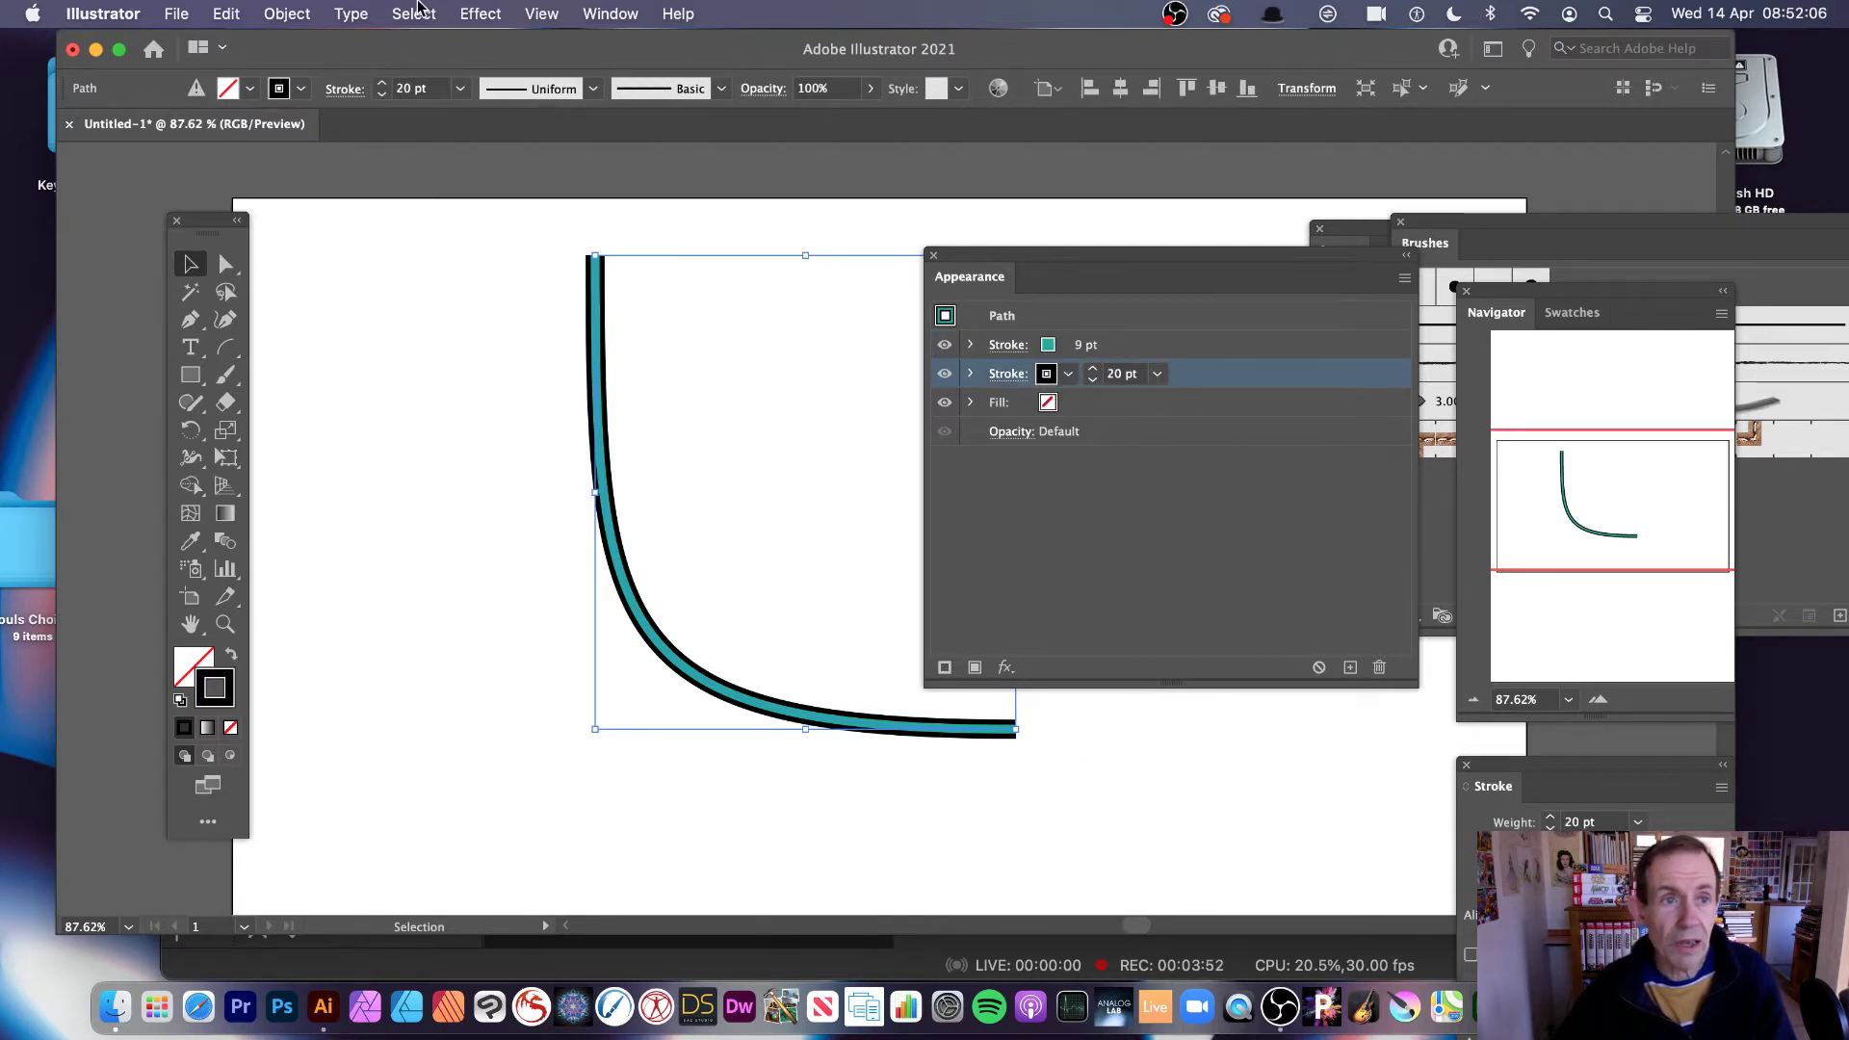
click(480, 14)
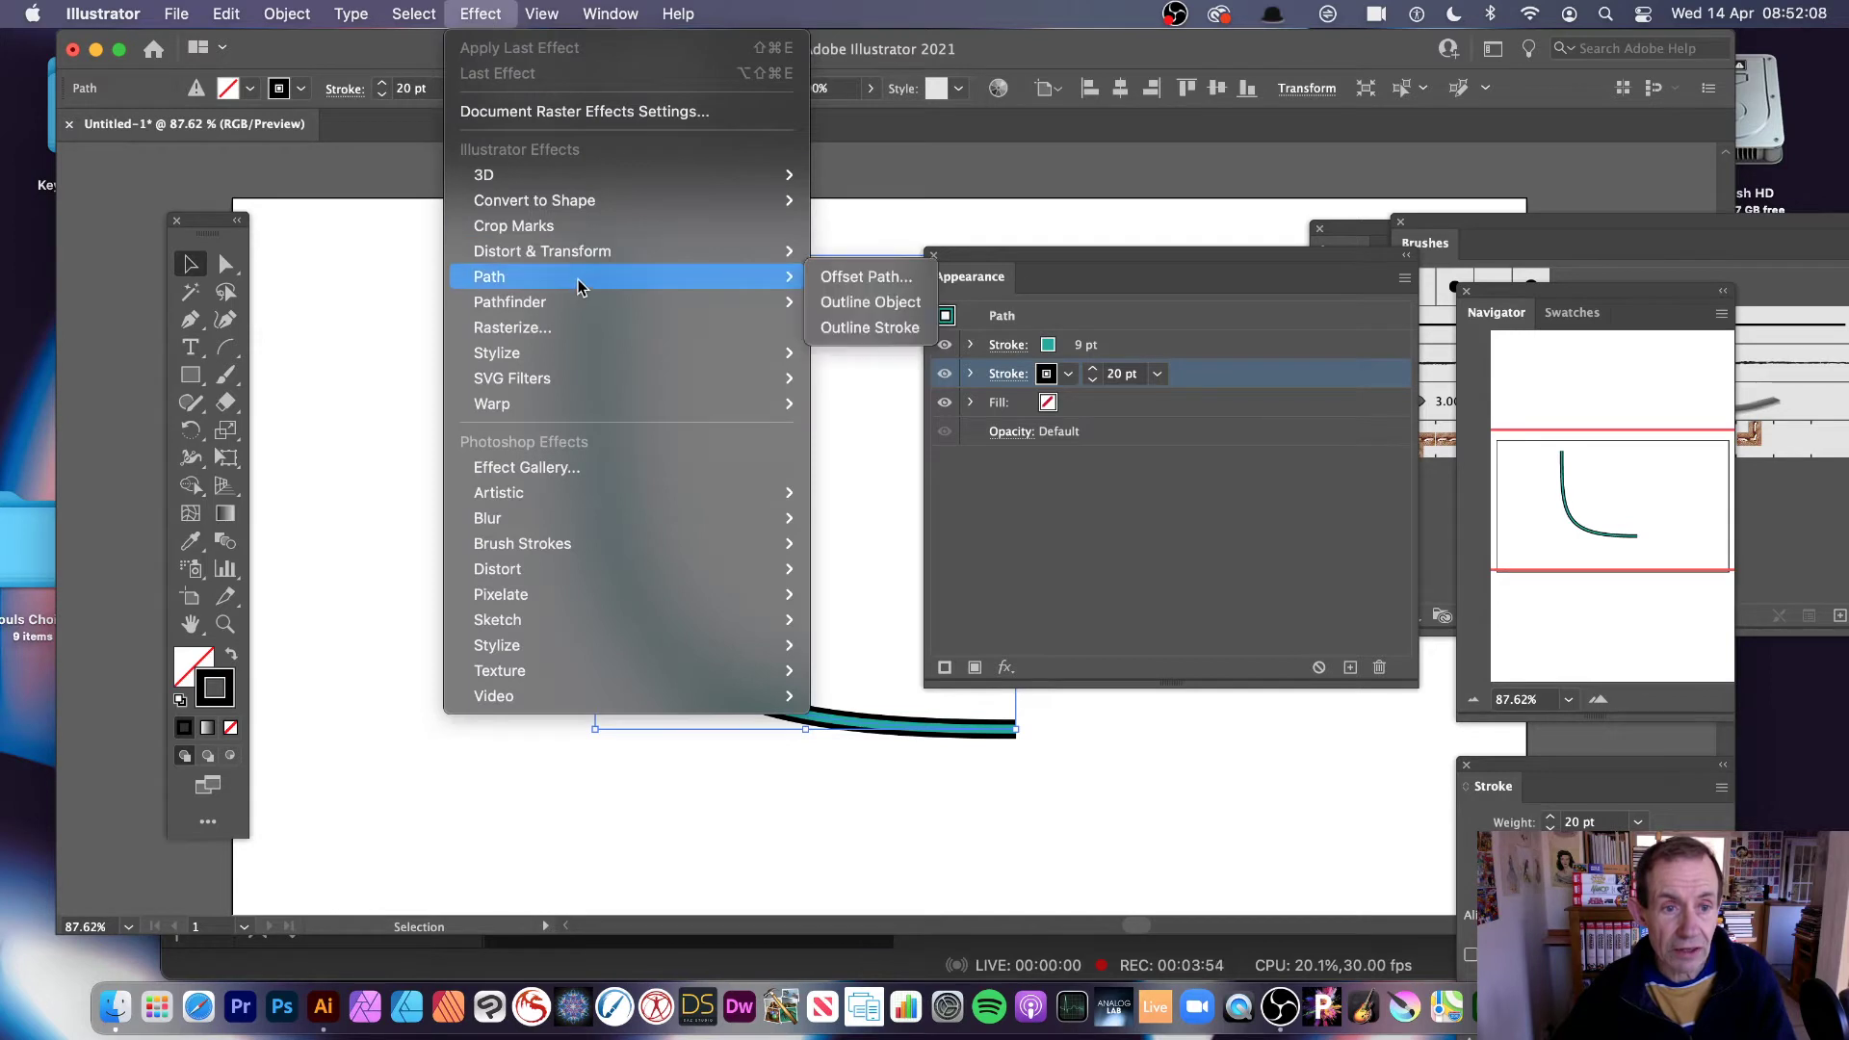
mouse_move(598, 251)
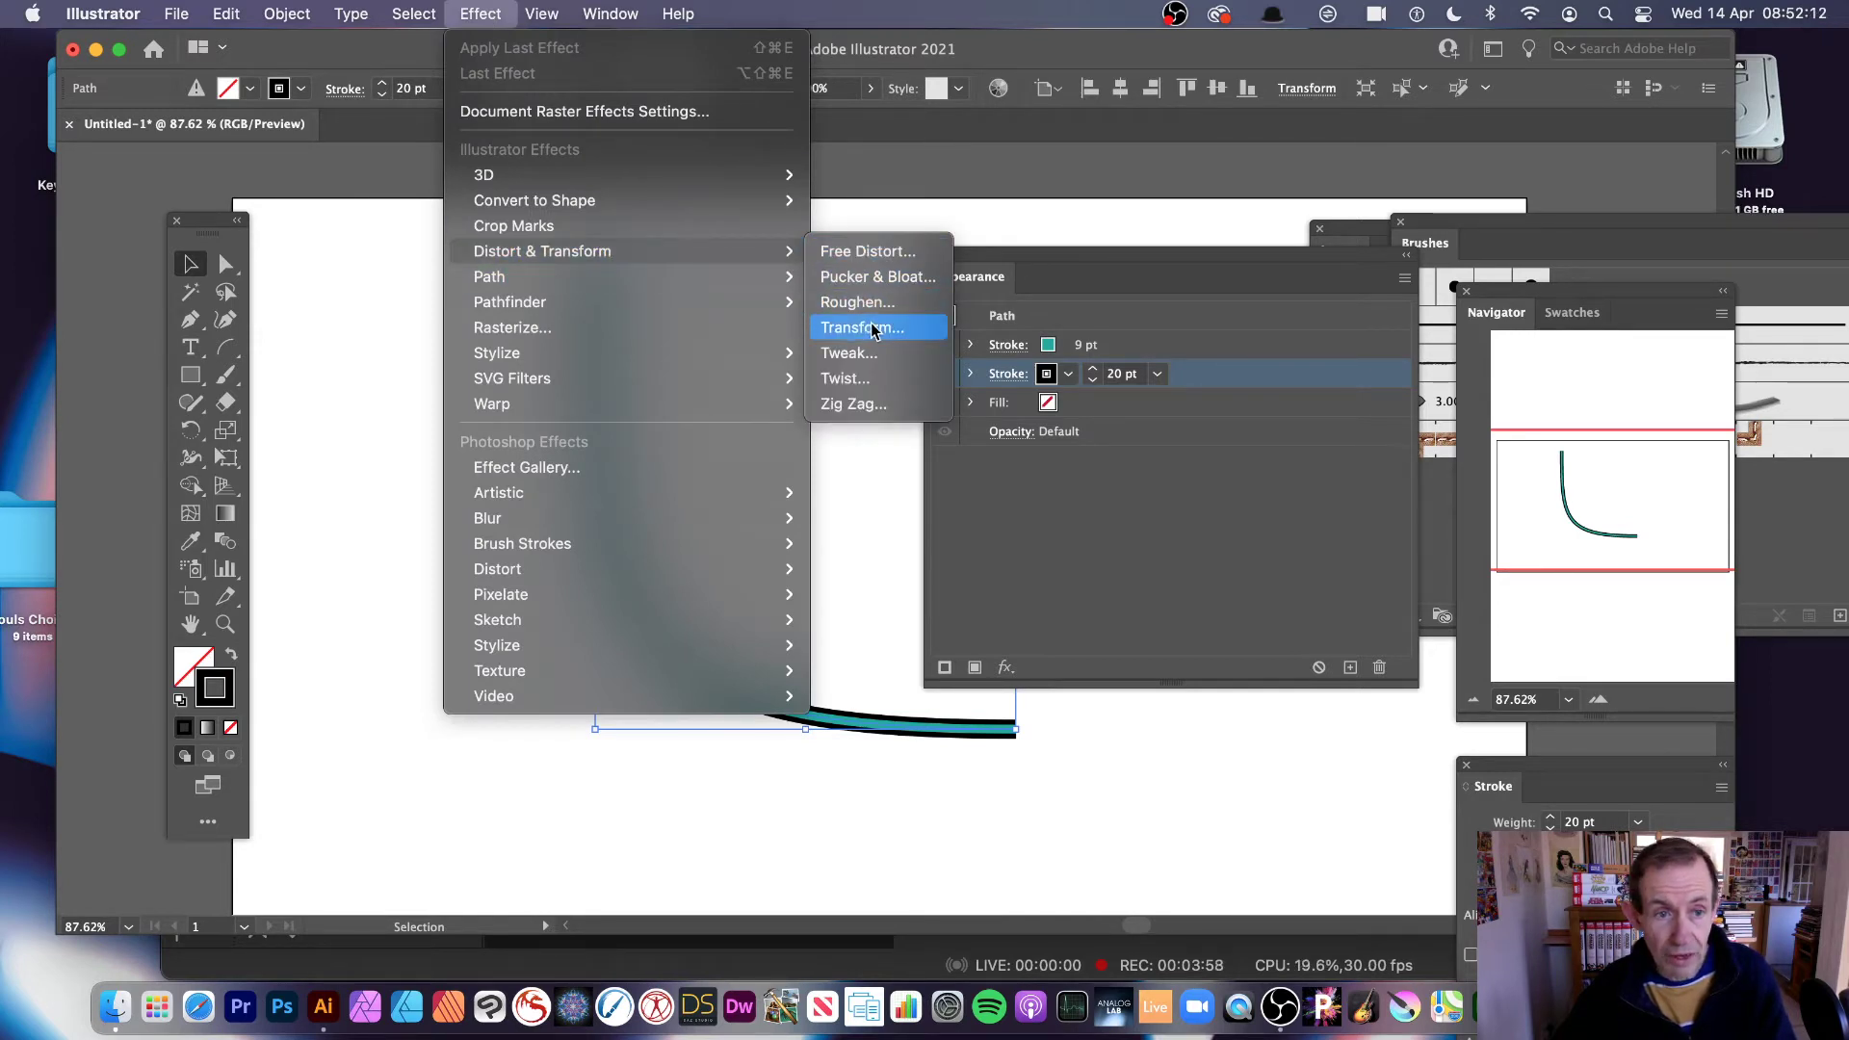
click(841, 279)
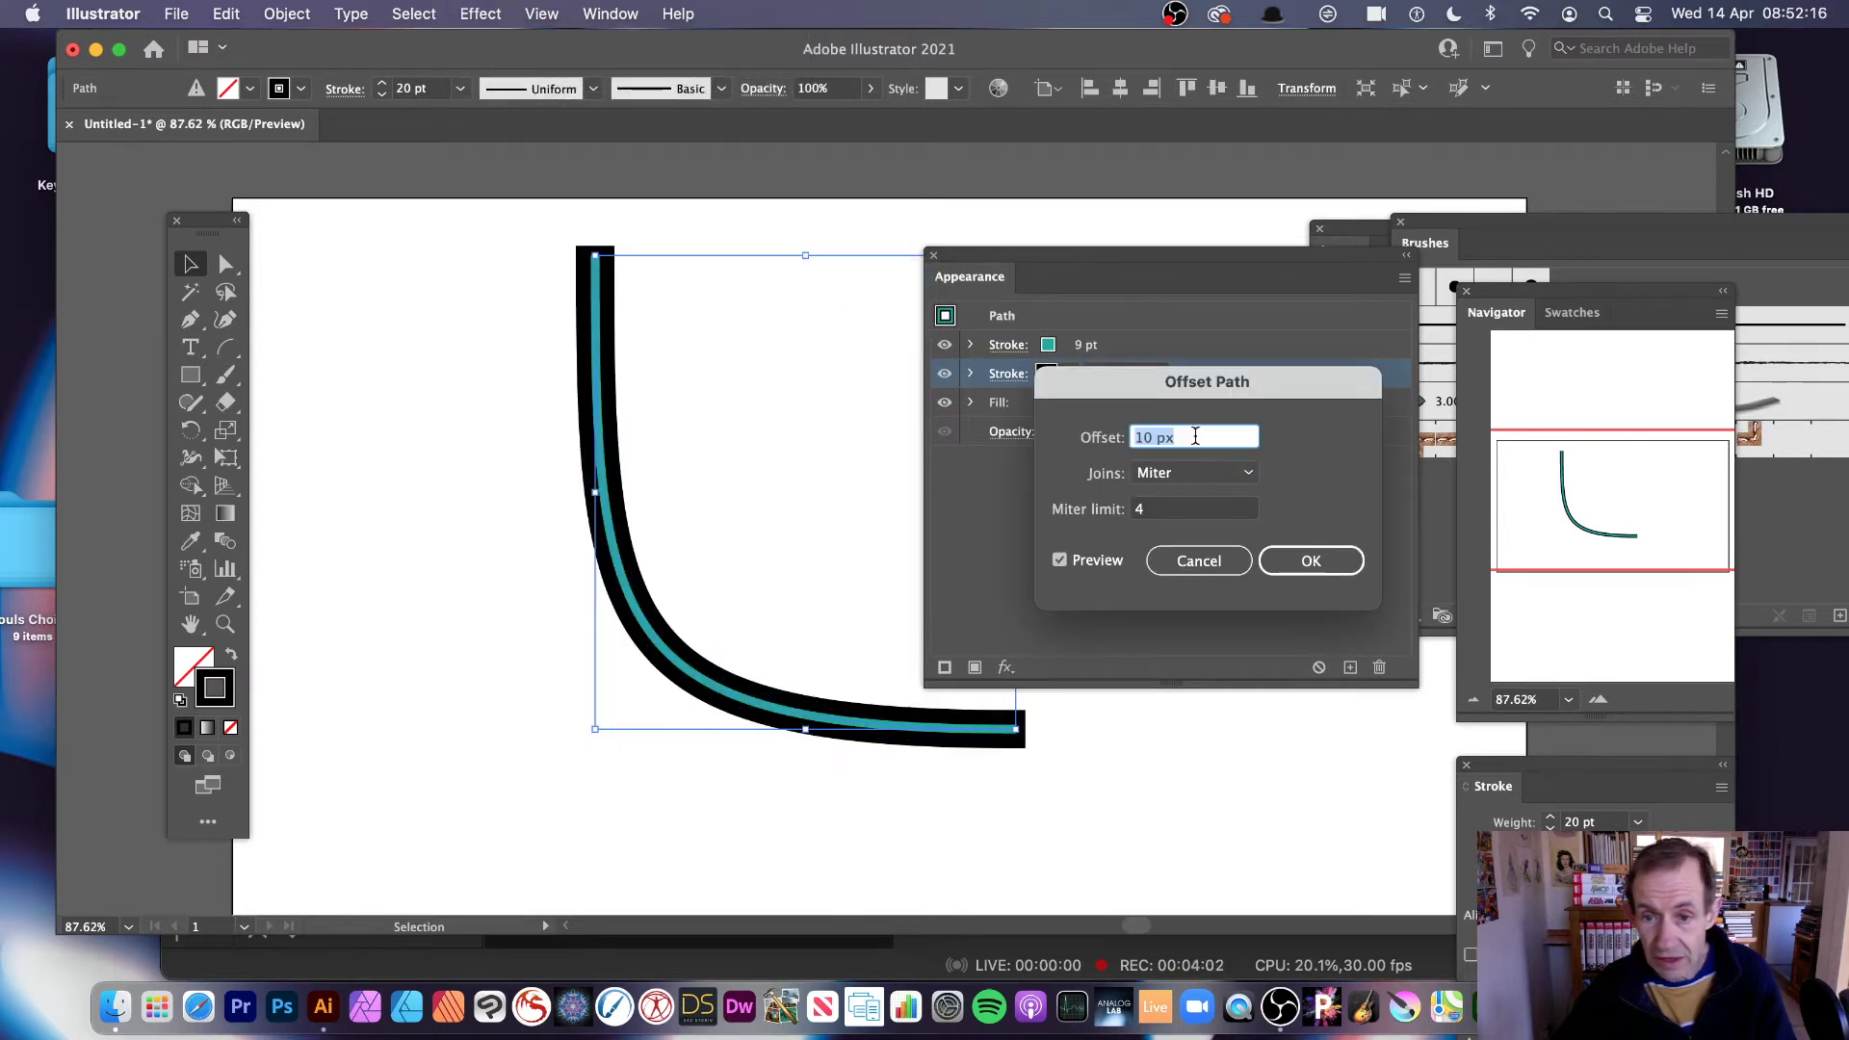
text(30)
key(Tab)
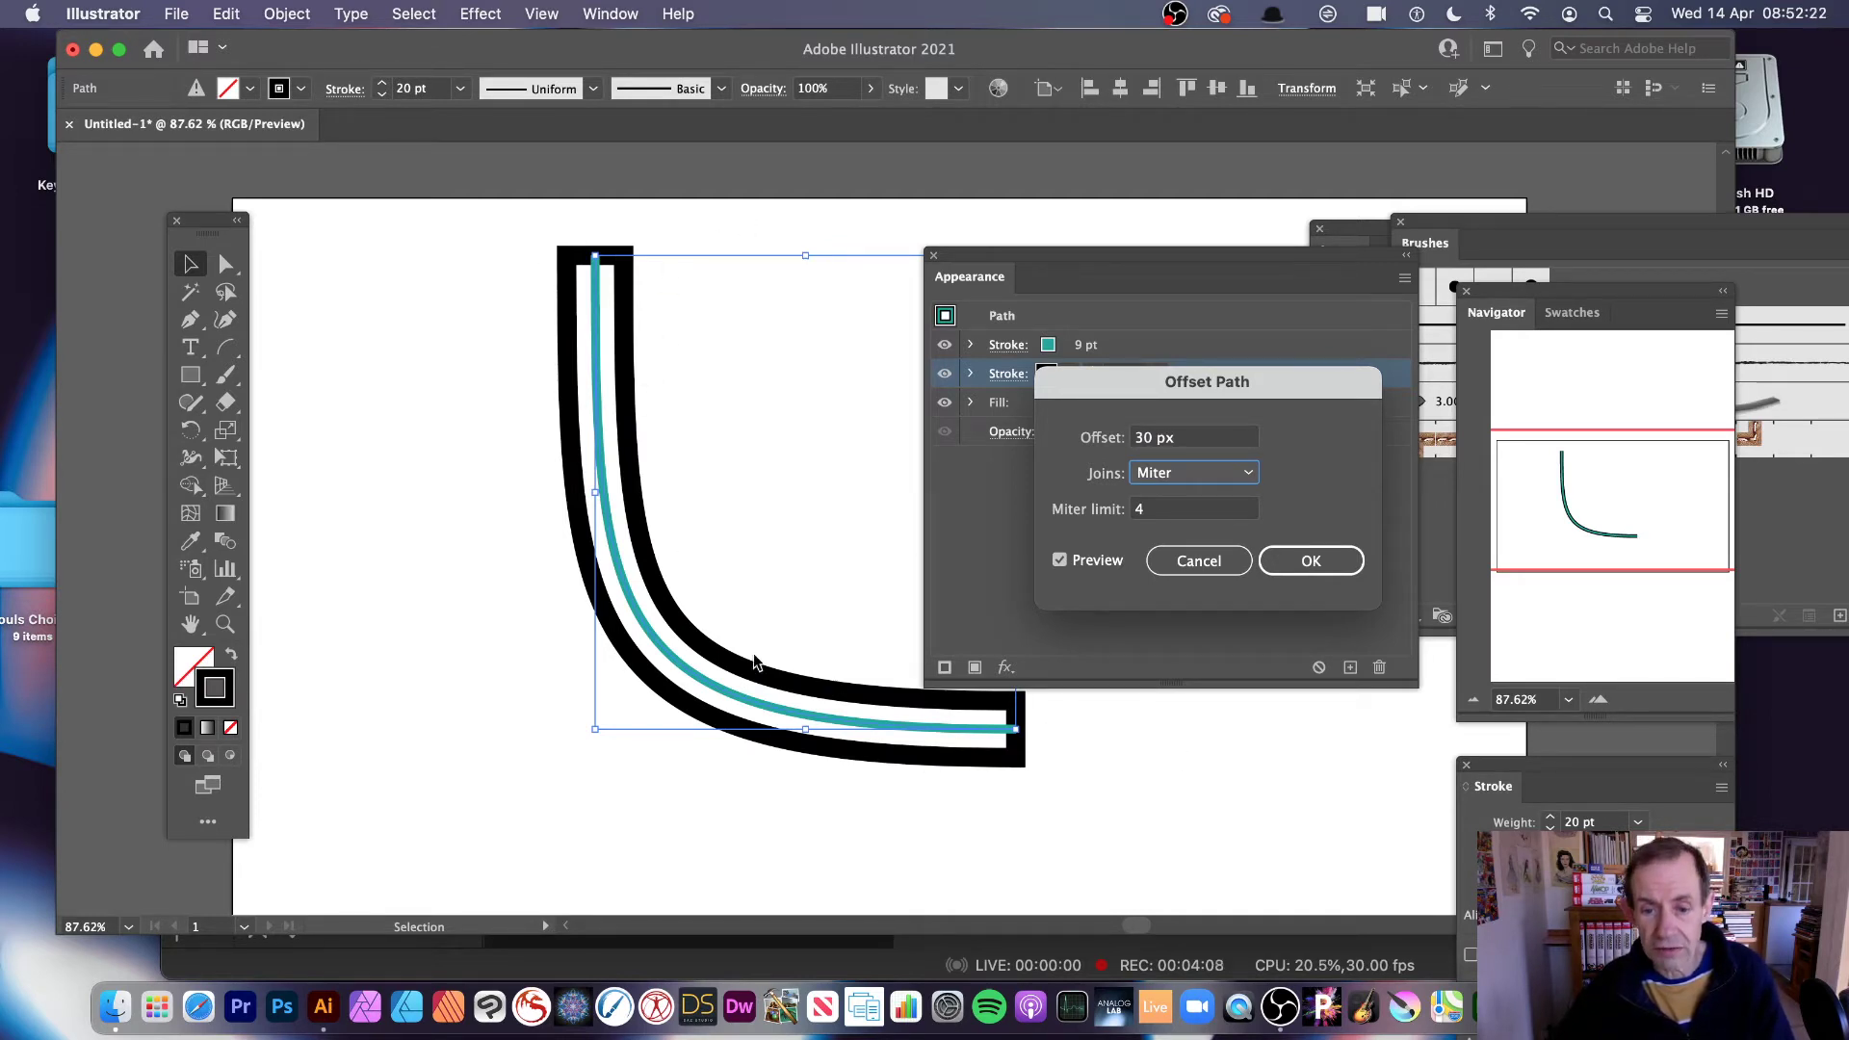
click(1216, 472)
click(1213, 474)
click(1213, 474)
click(1208, 516)
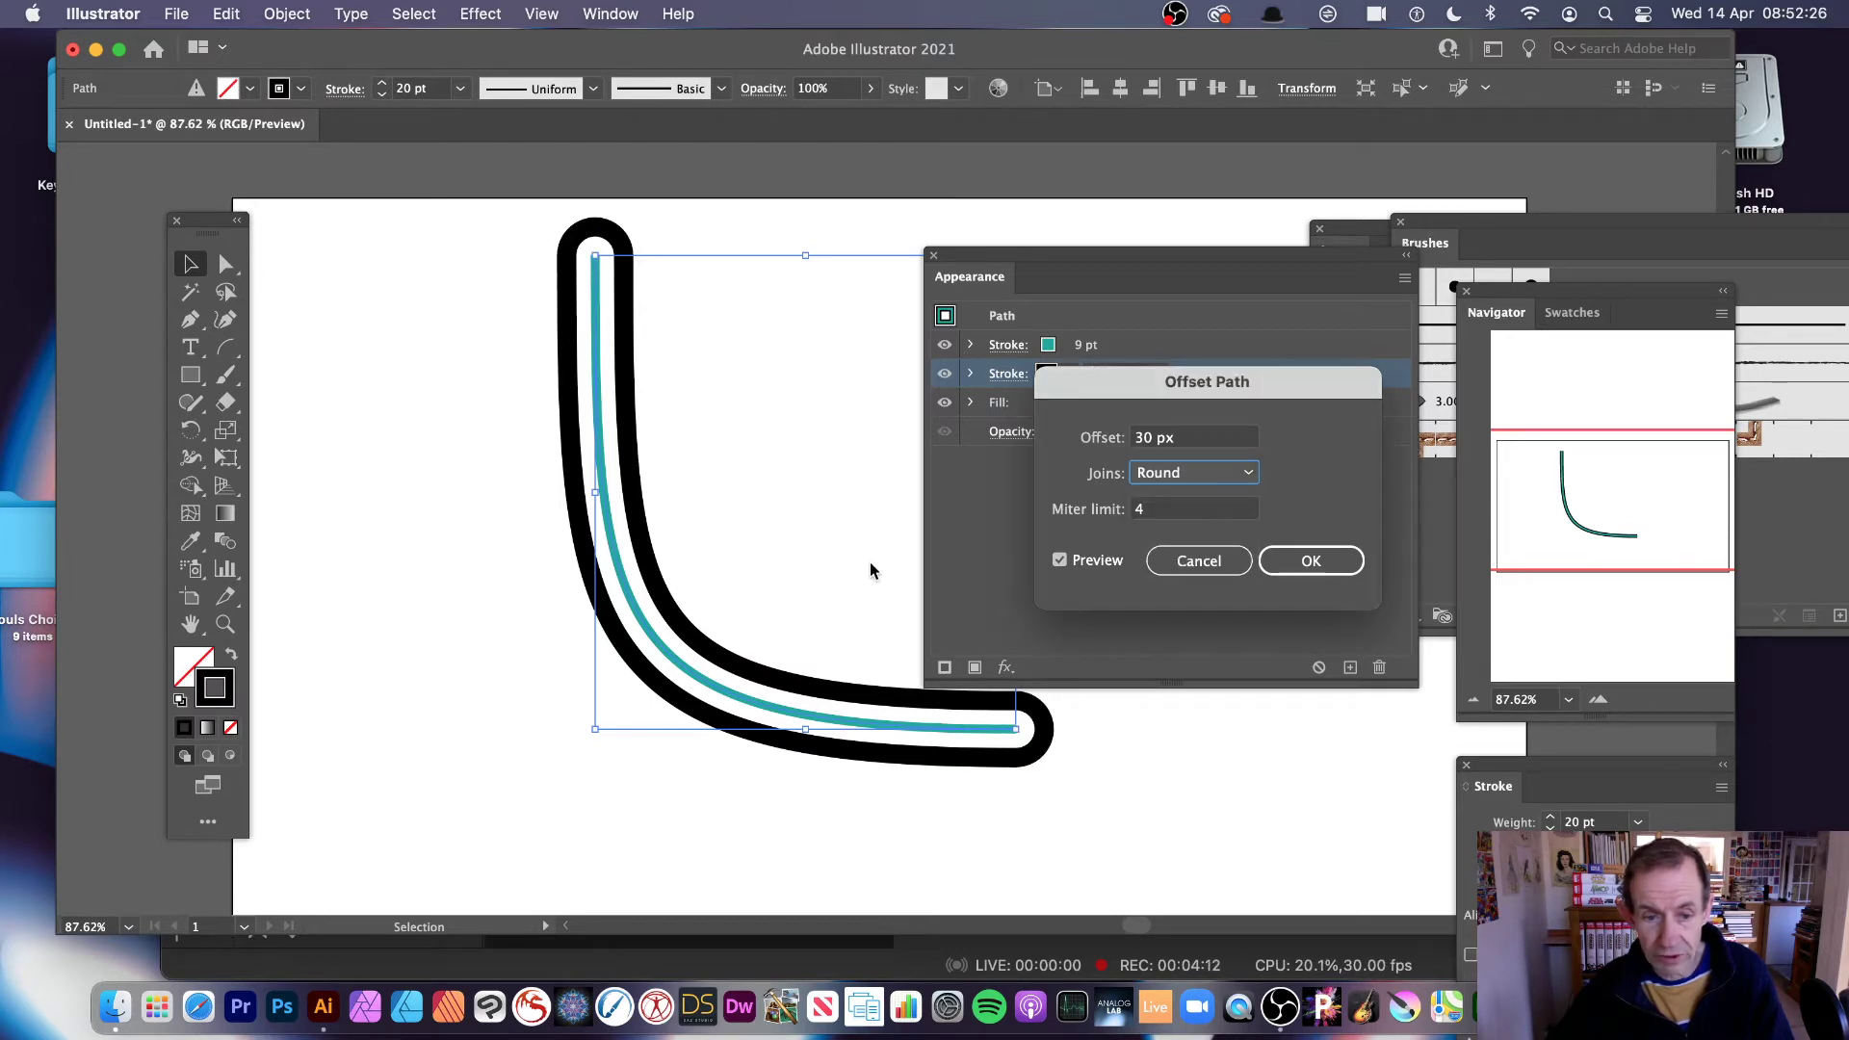
click(1310, 560)
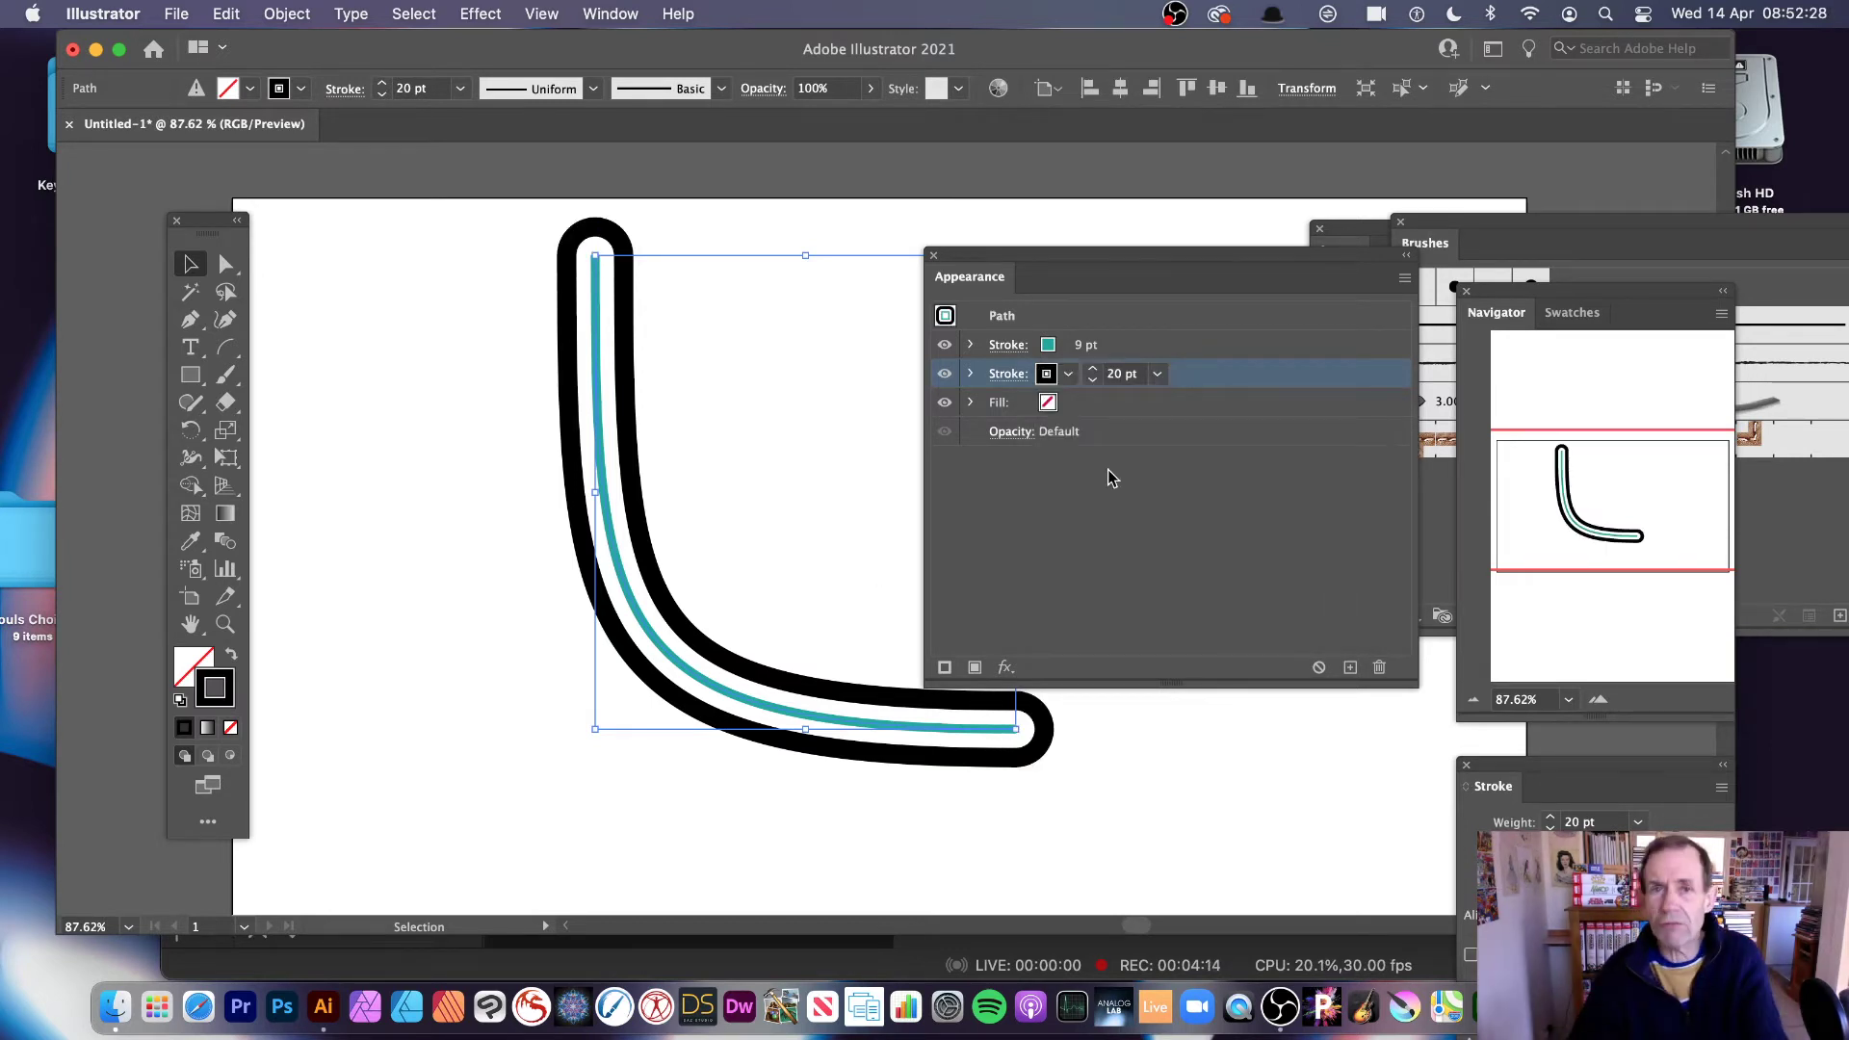
Step: Shift the arc's upper end anchor point slightly right and down and move the whole arc a little lower to the right
click(212, 272)
click(595, 256)
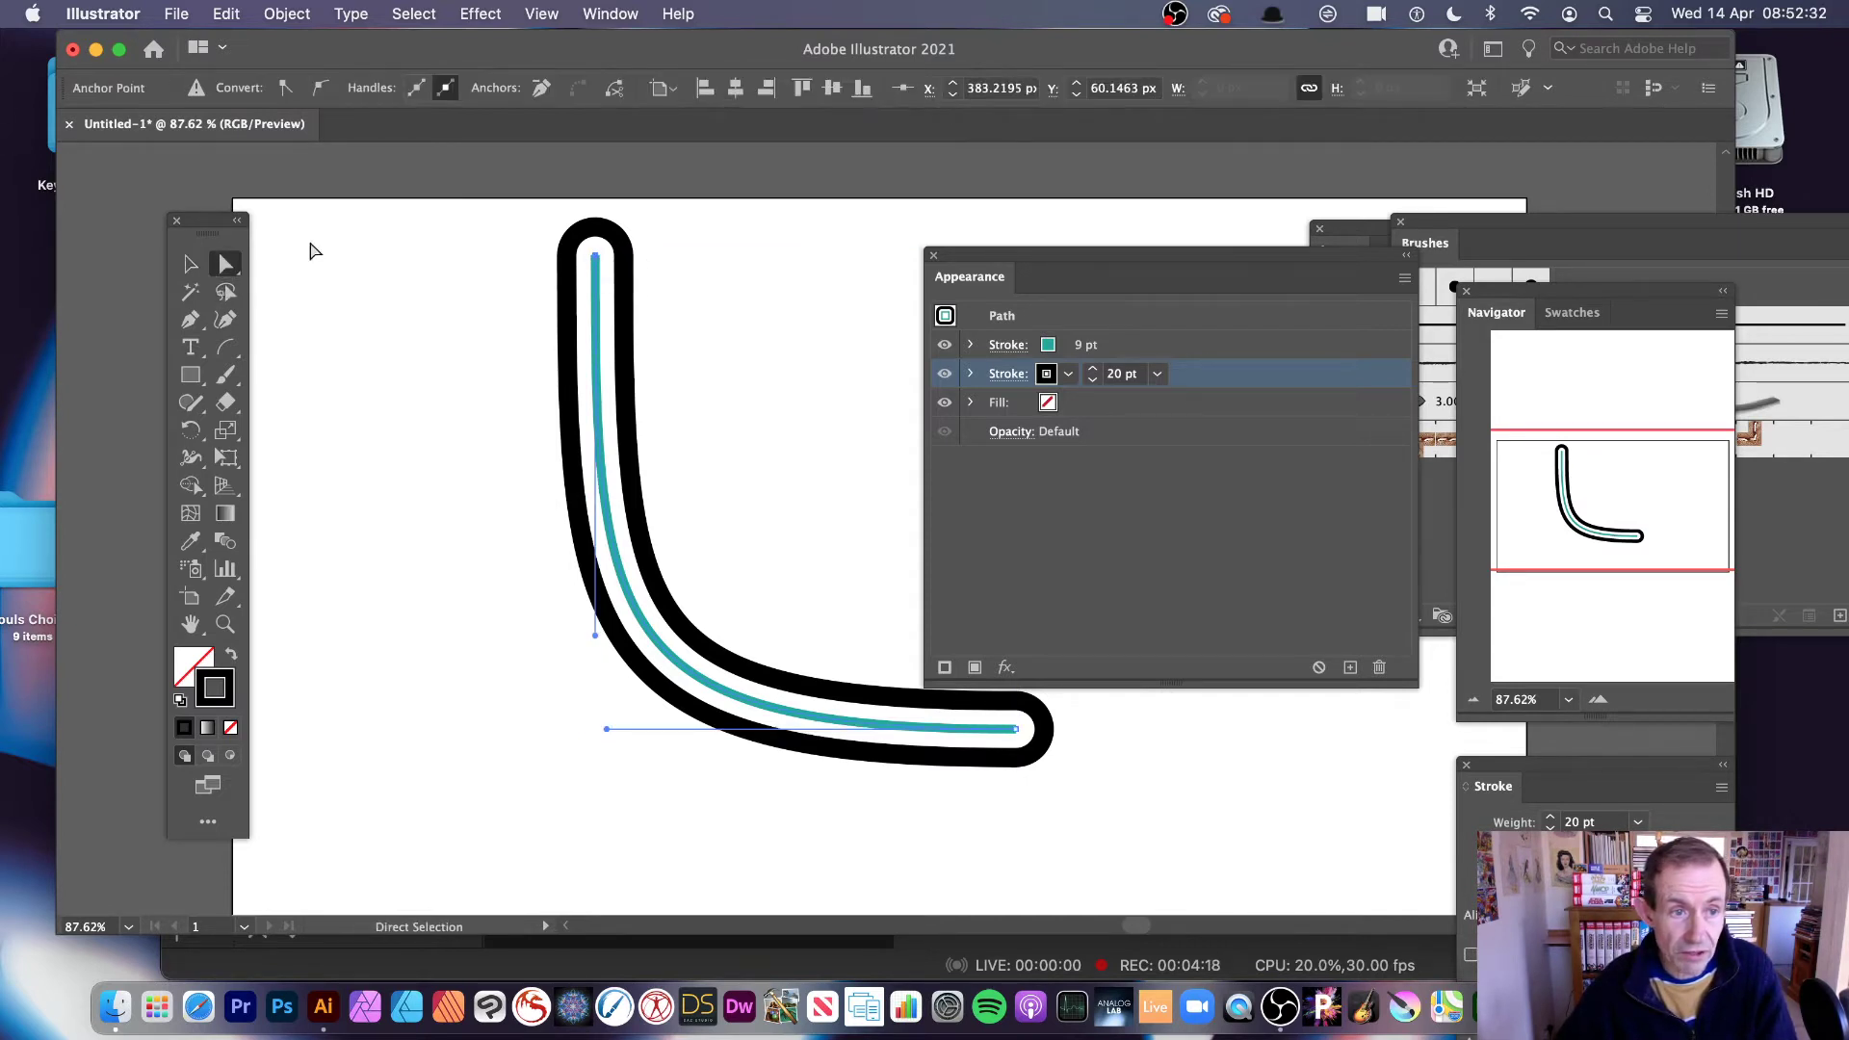
drag(593, 272, 623, 294)
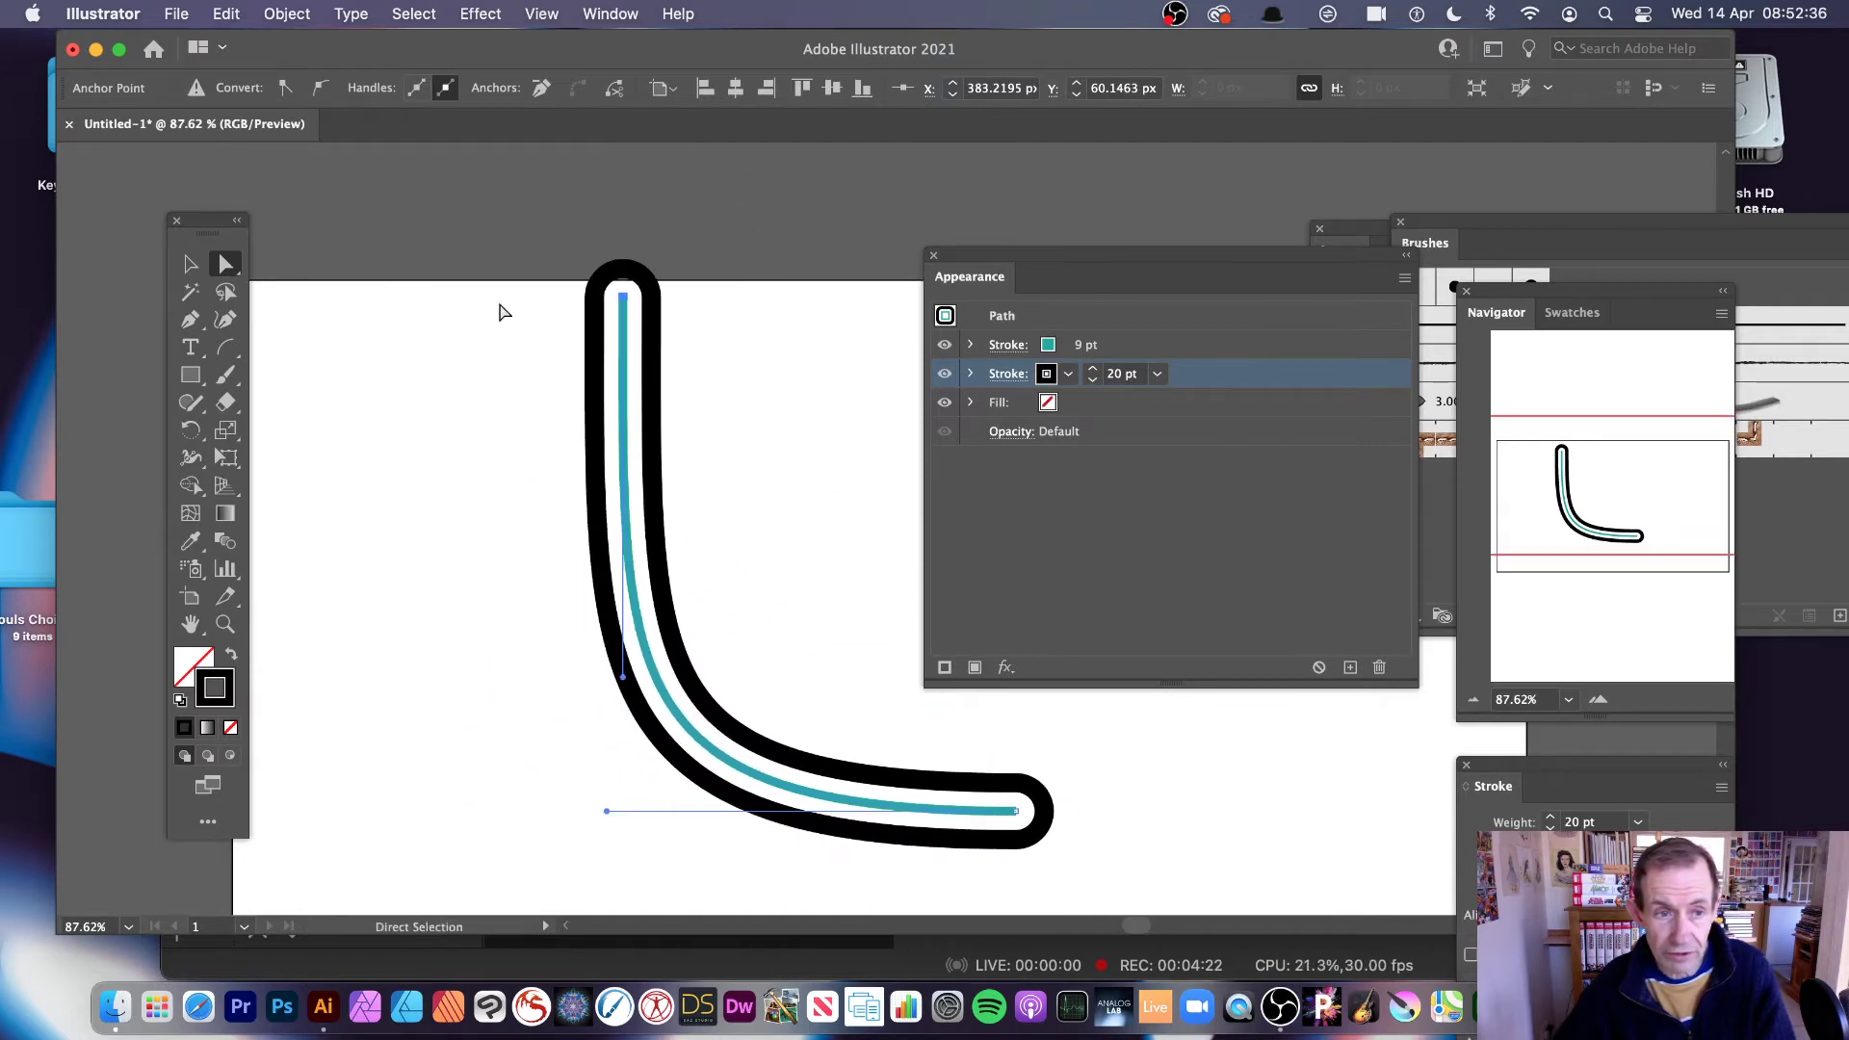
click(185, 266)
drag(639, 385, 654, 432)
Step: Add another stroke to the arc's appearance and set the lowest stroke to 40 pt in orange
click(1405, 278)
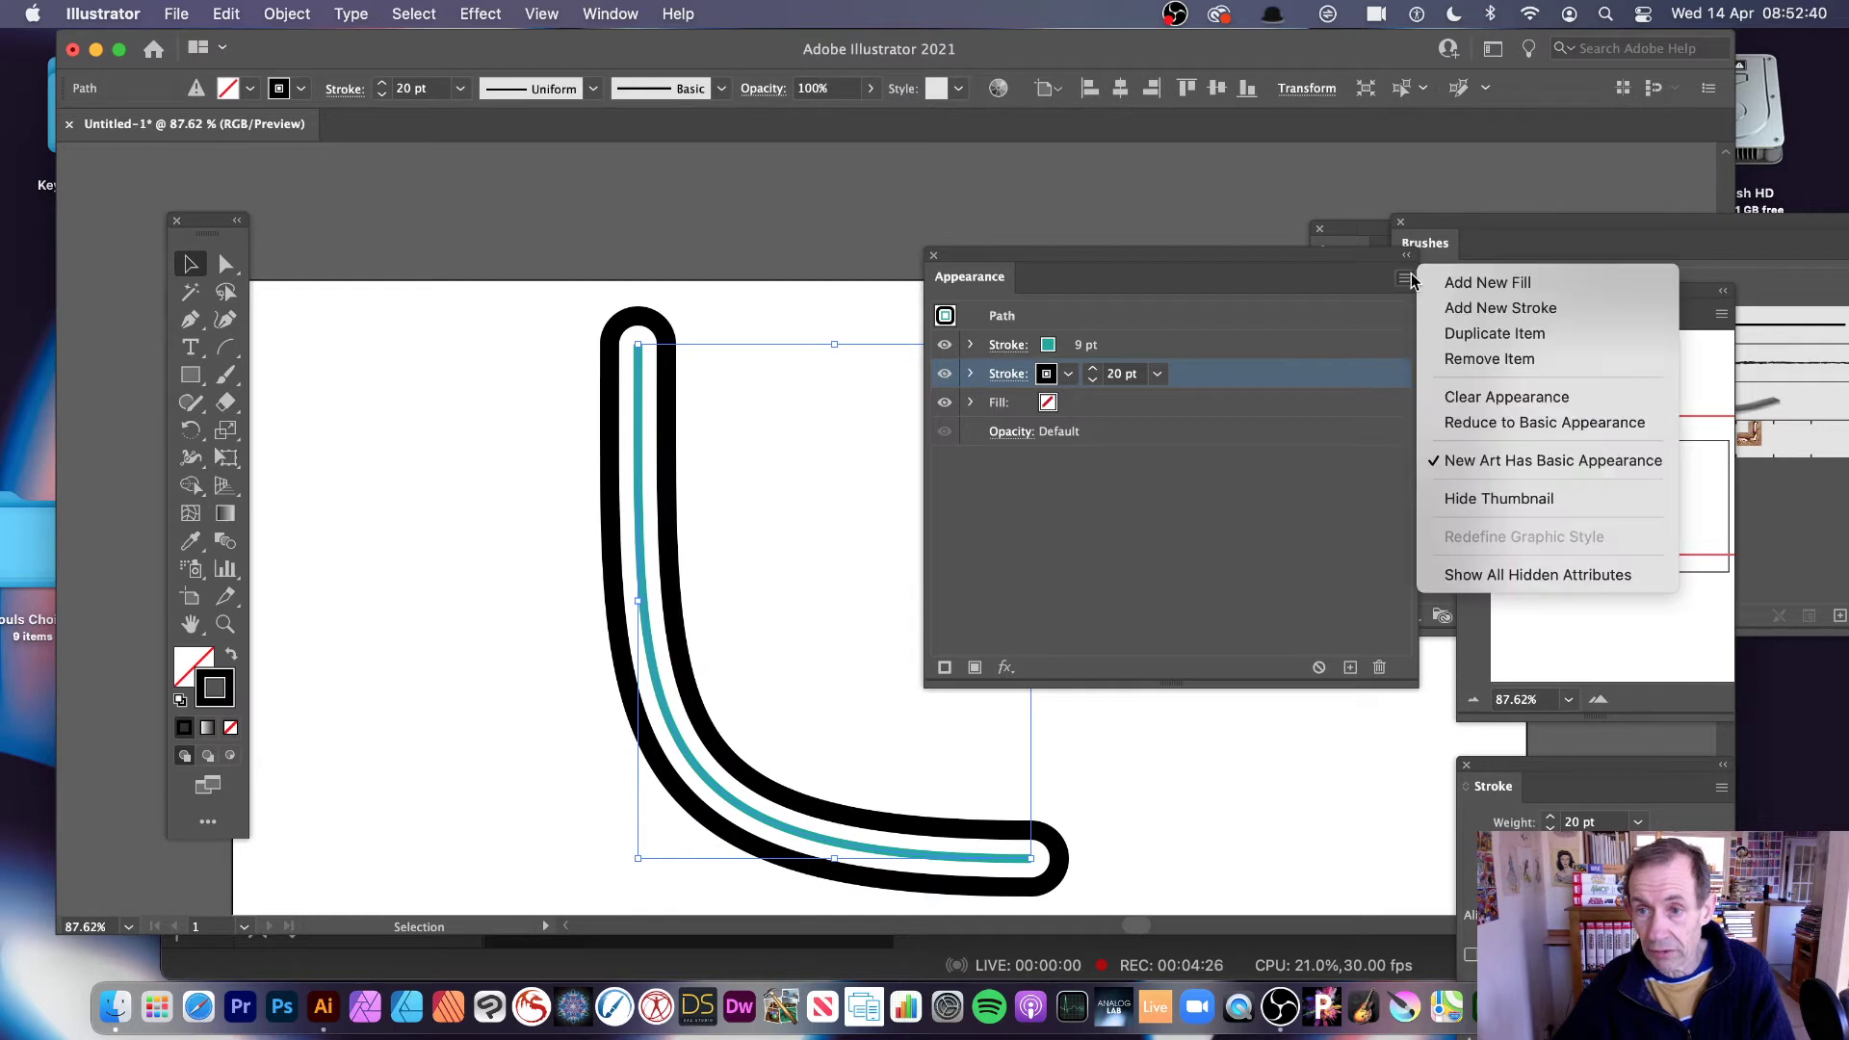
click(1491, 309)
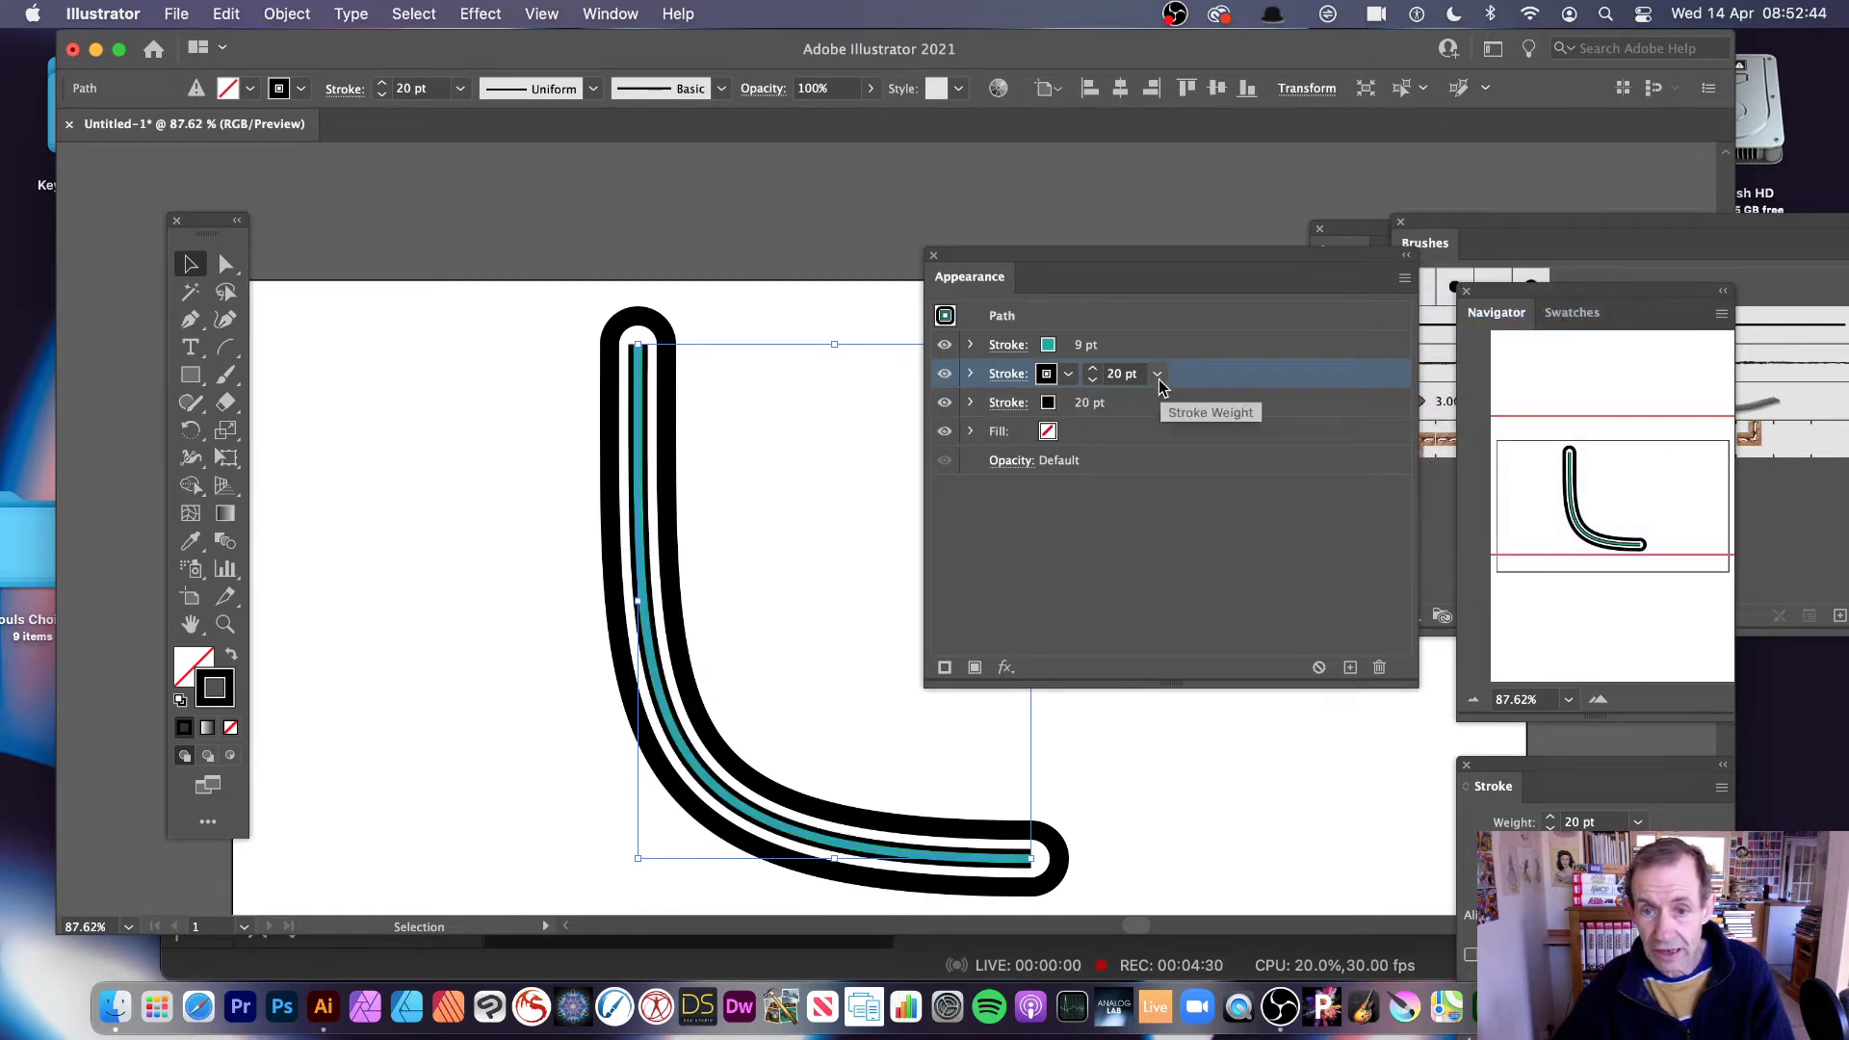
click(1162, 408)
click(1158, 404)
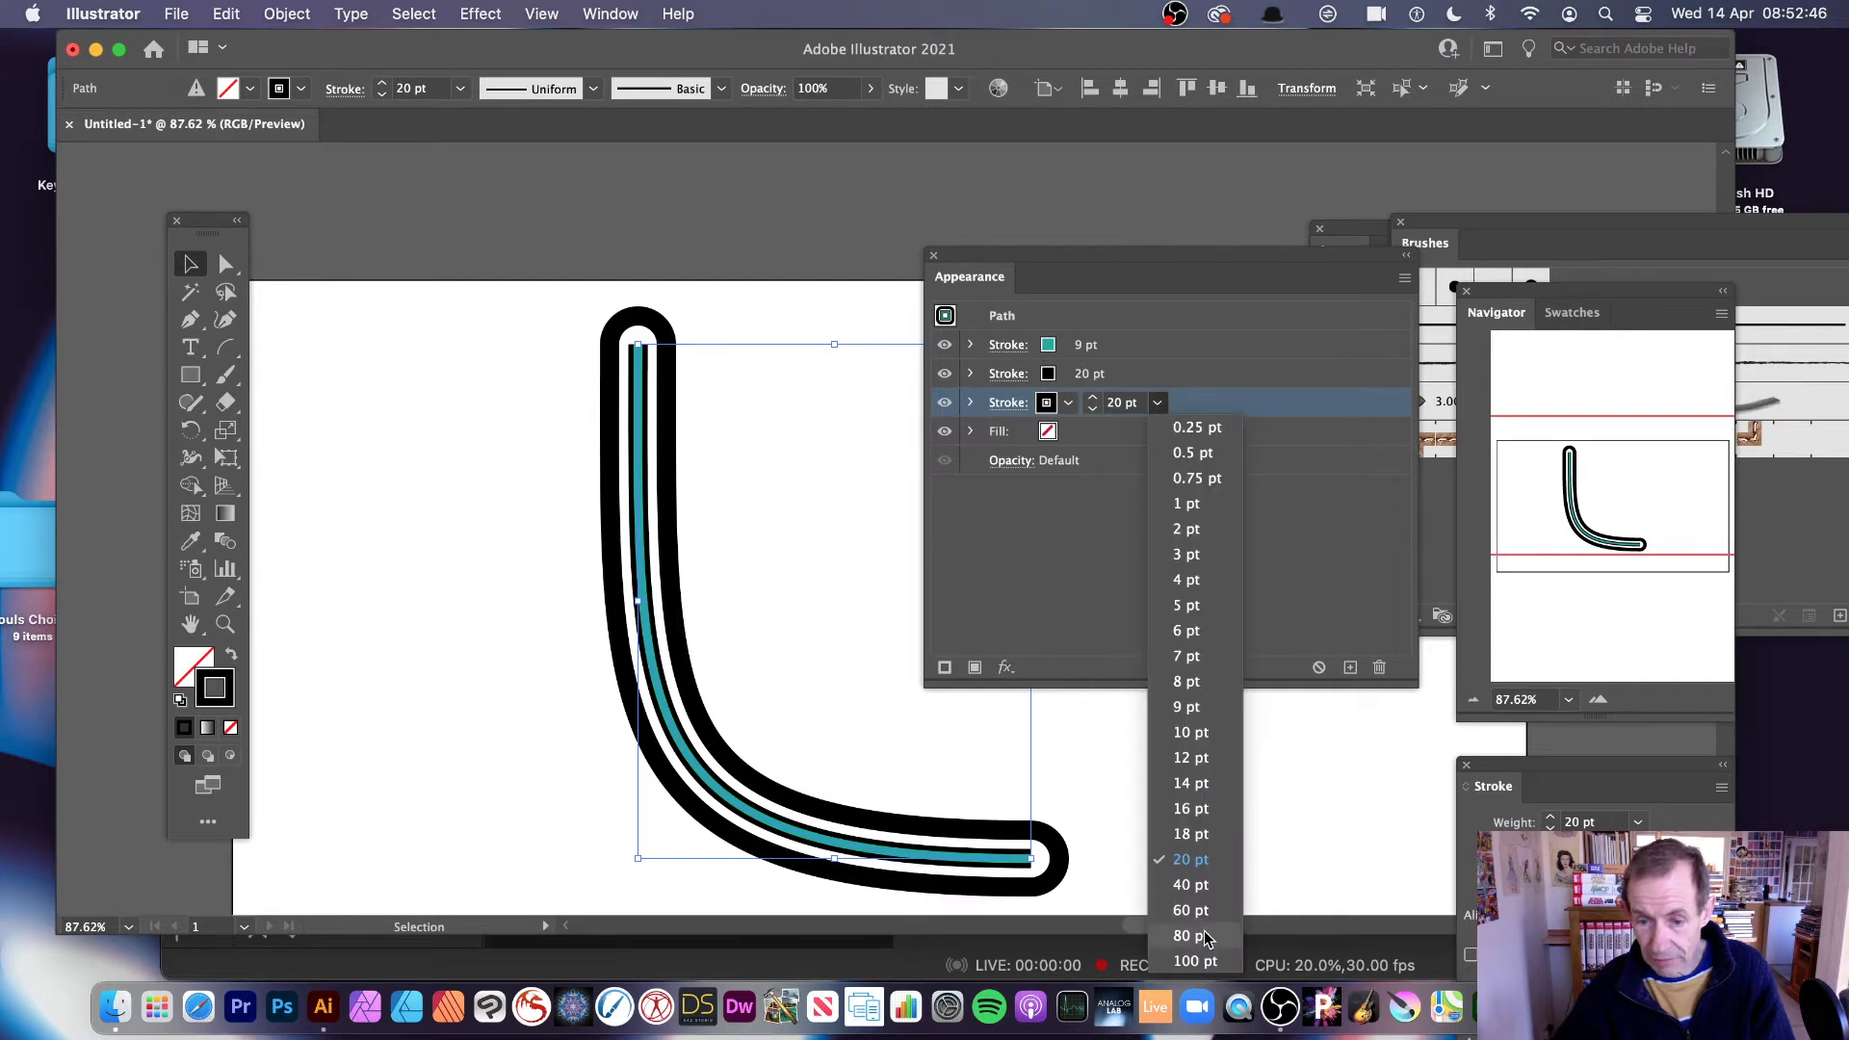
click(1196, 879)
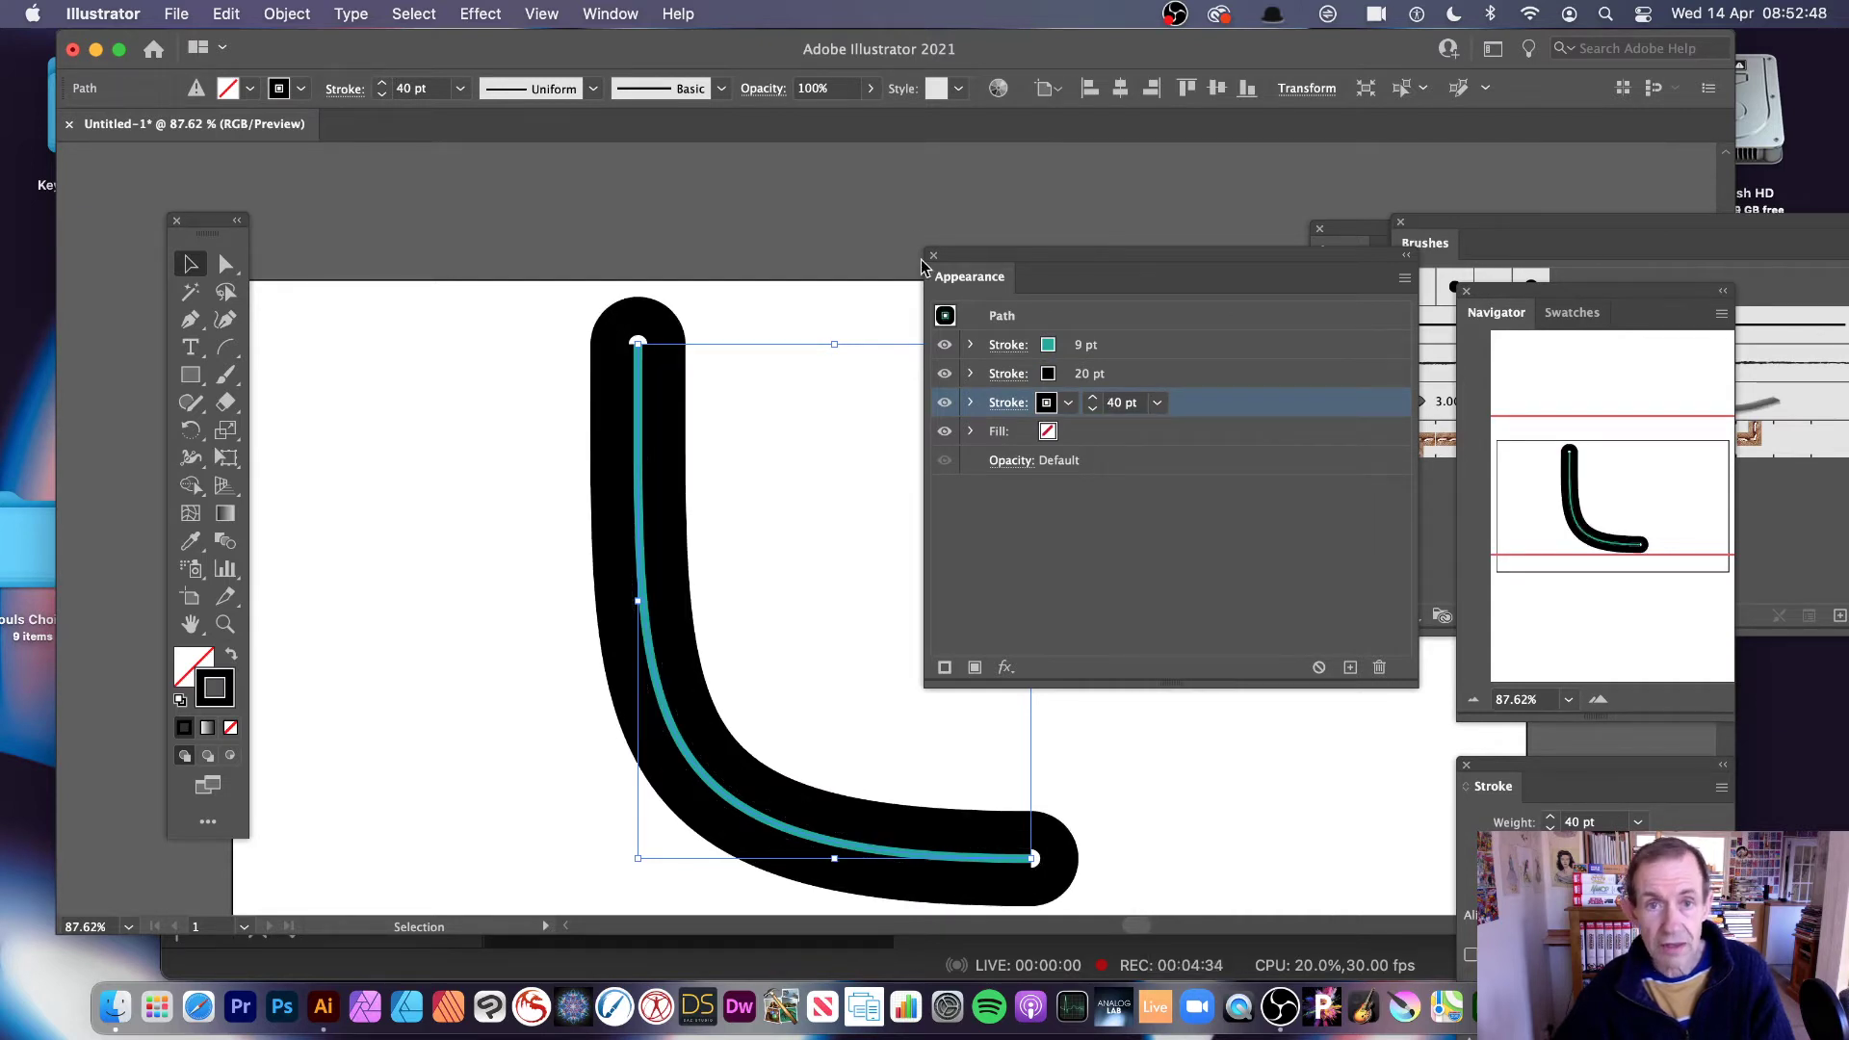
click(279, 90)
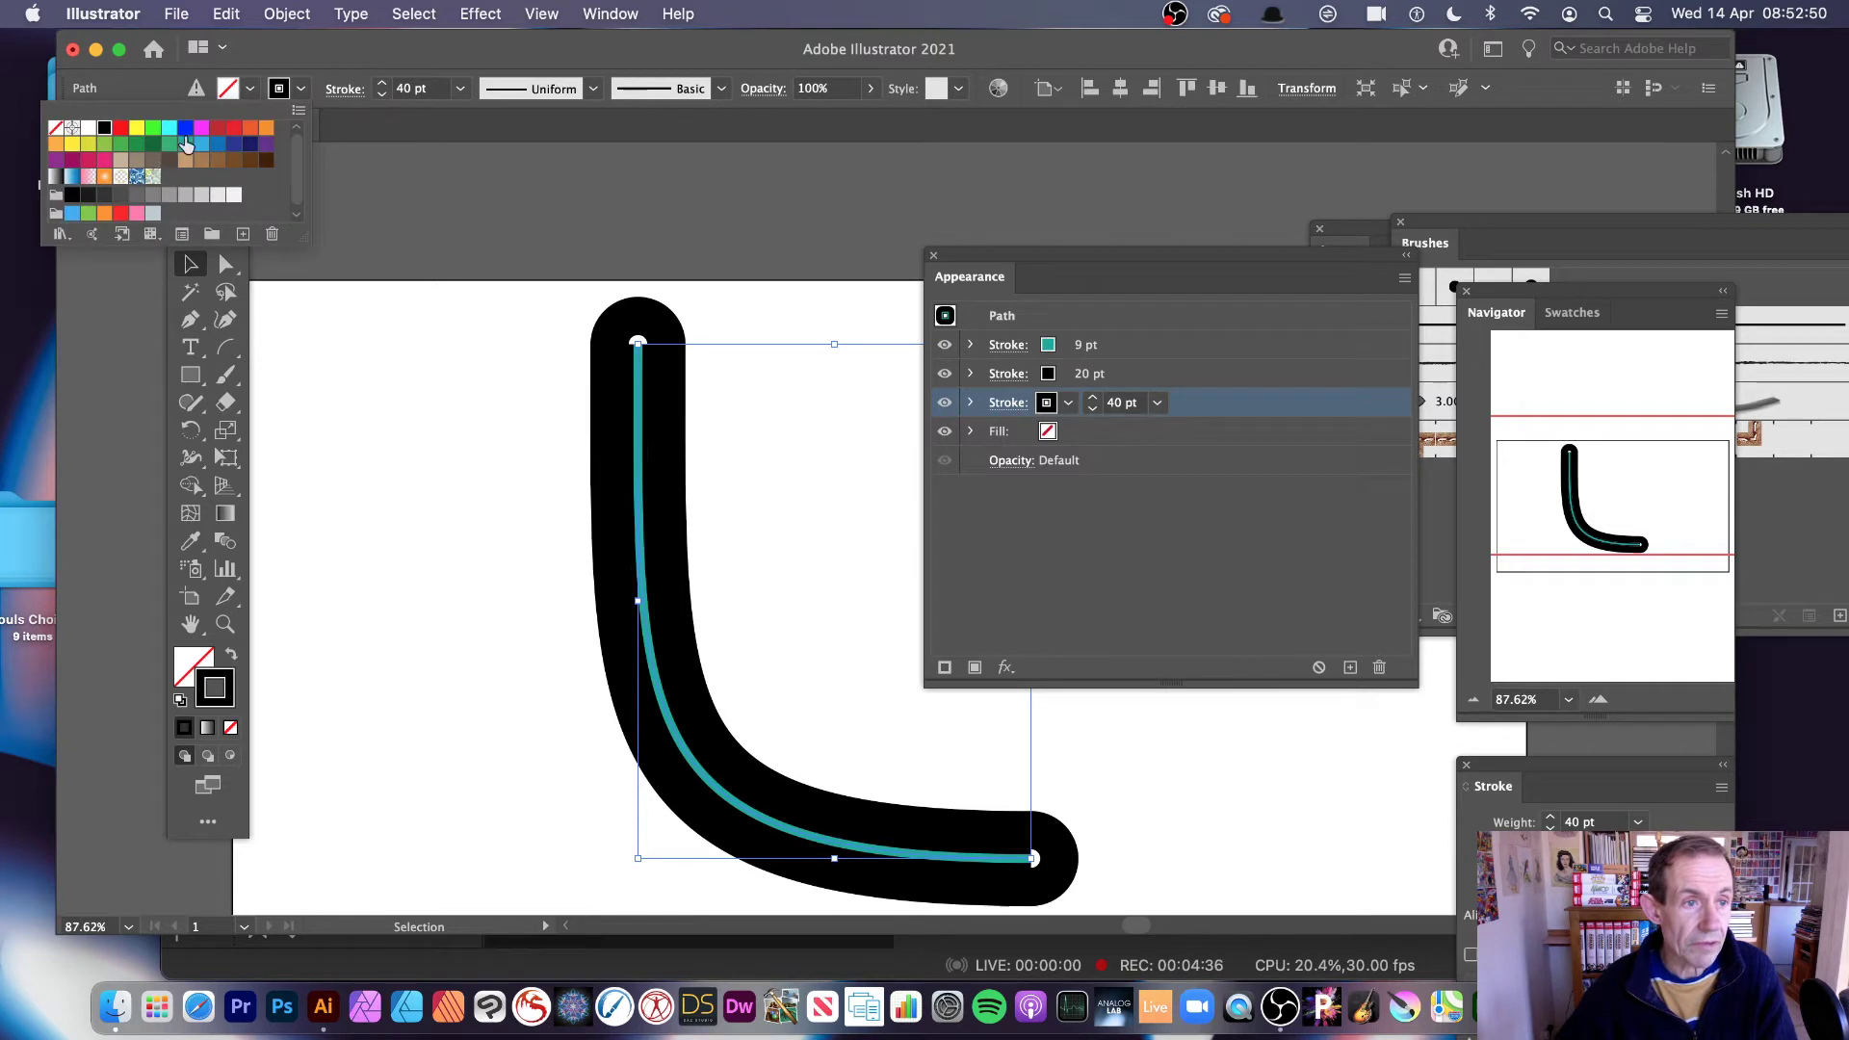
click(251, 129)
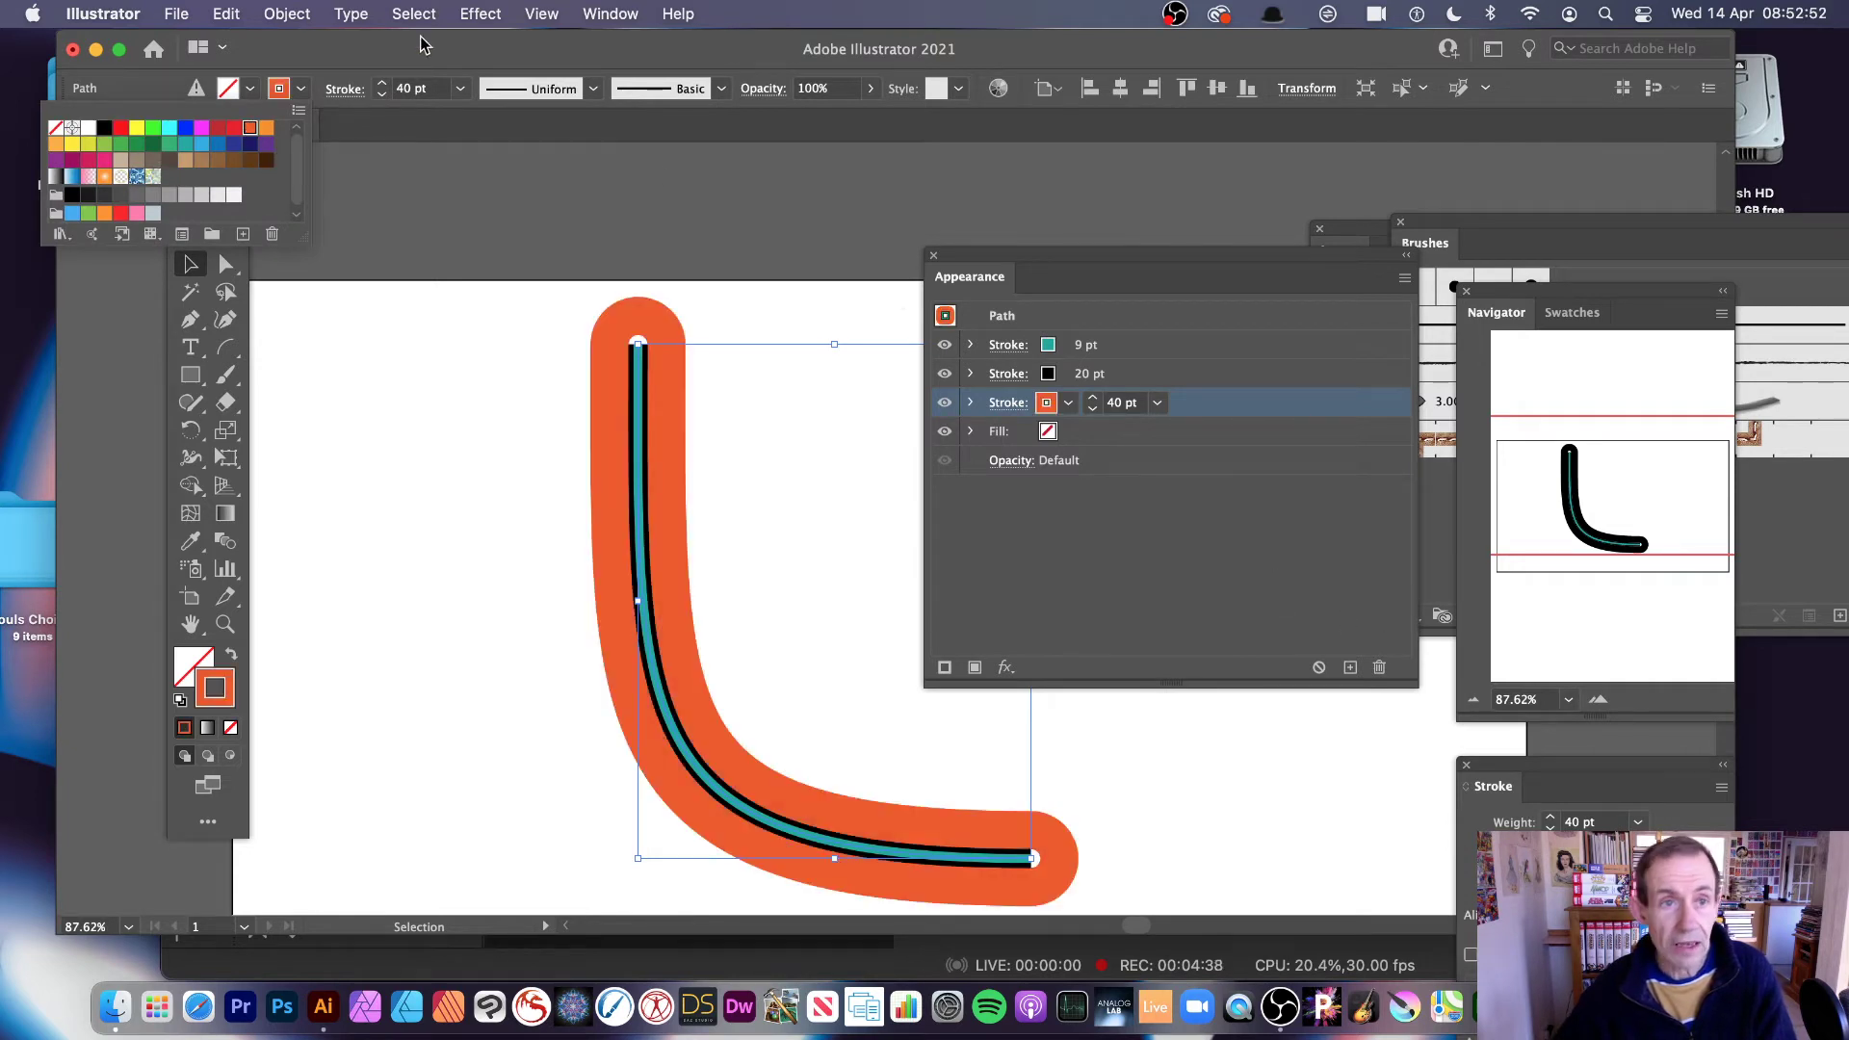
Step: Change the Offset Path effect of the orange stroke to an offset of 50 px
click(970, 408)
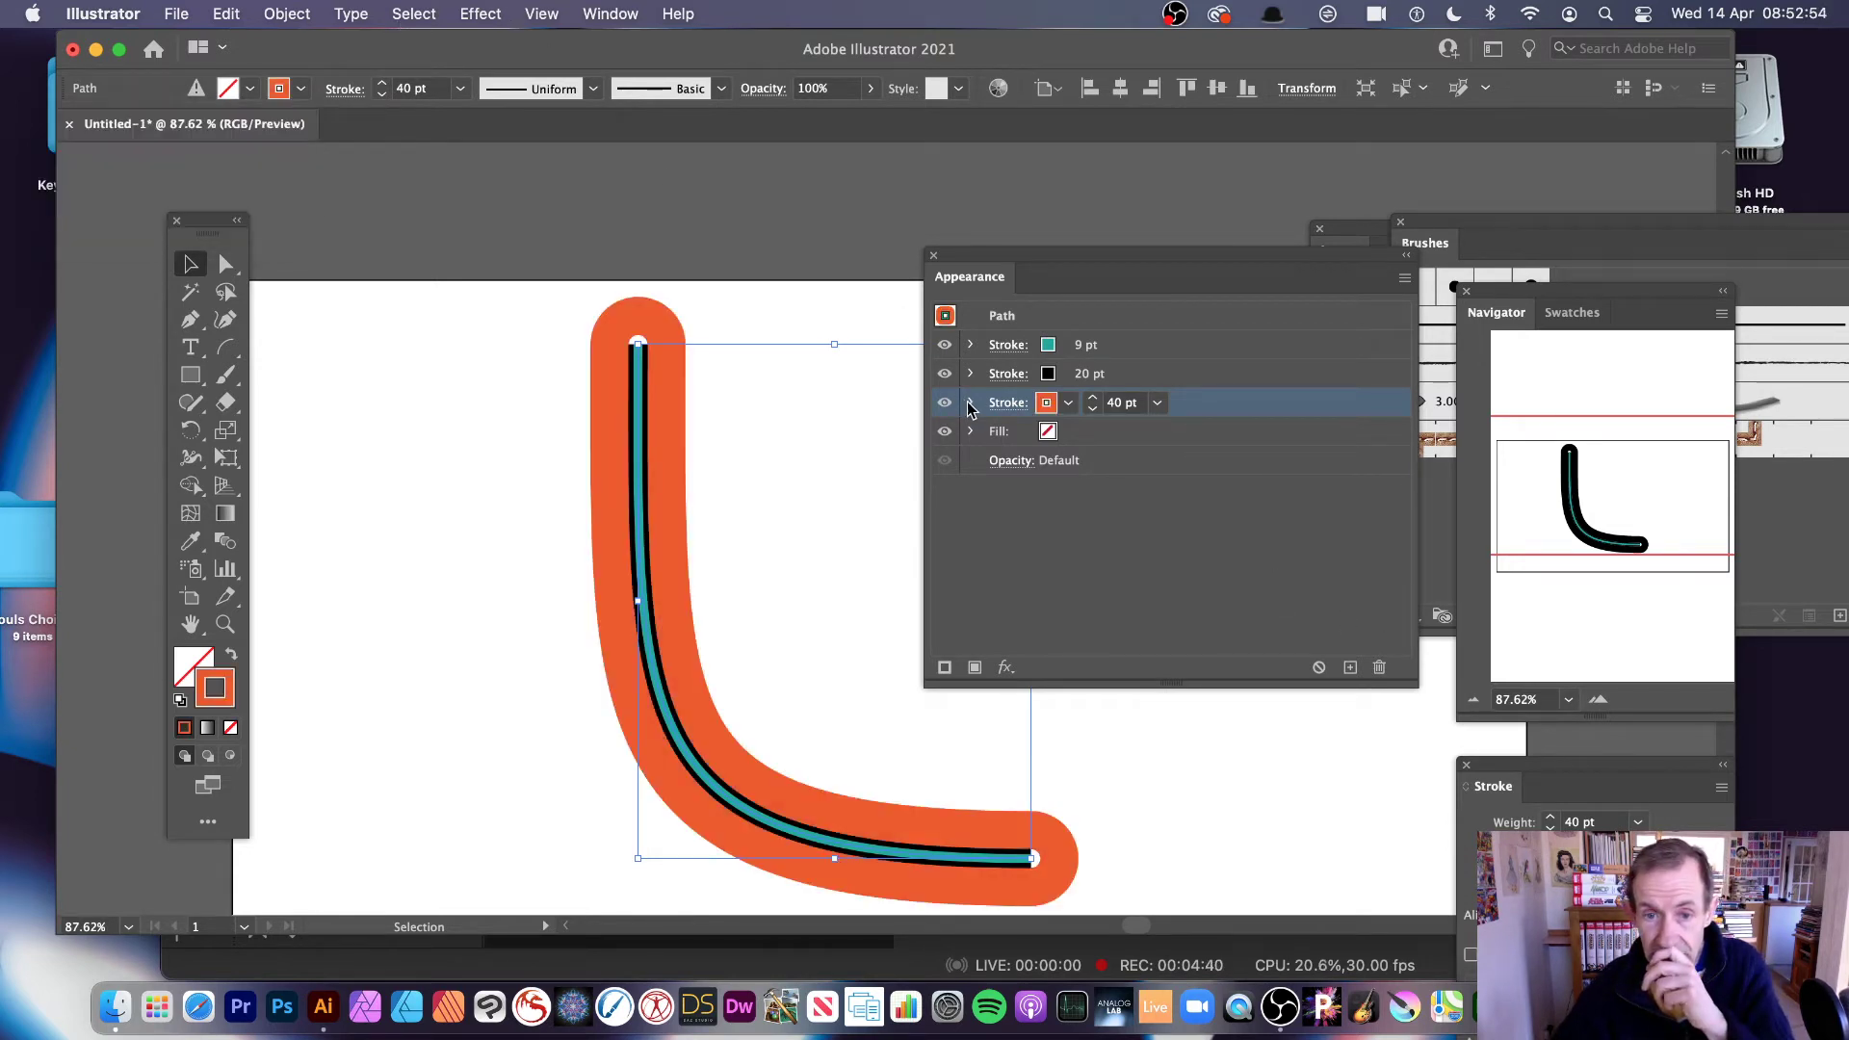
click(971, 403)
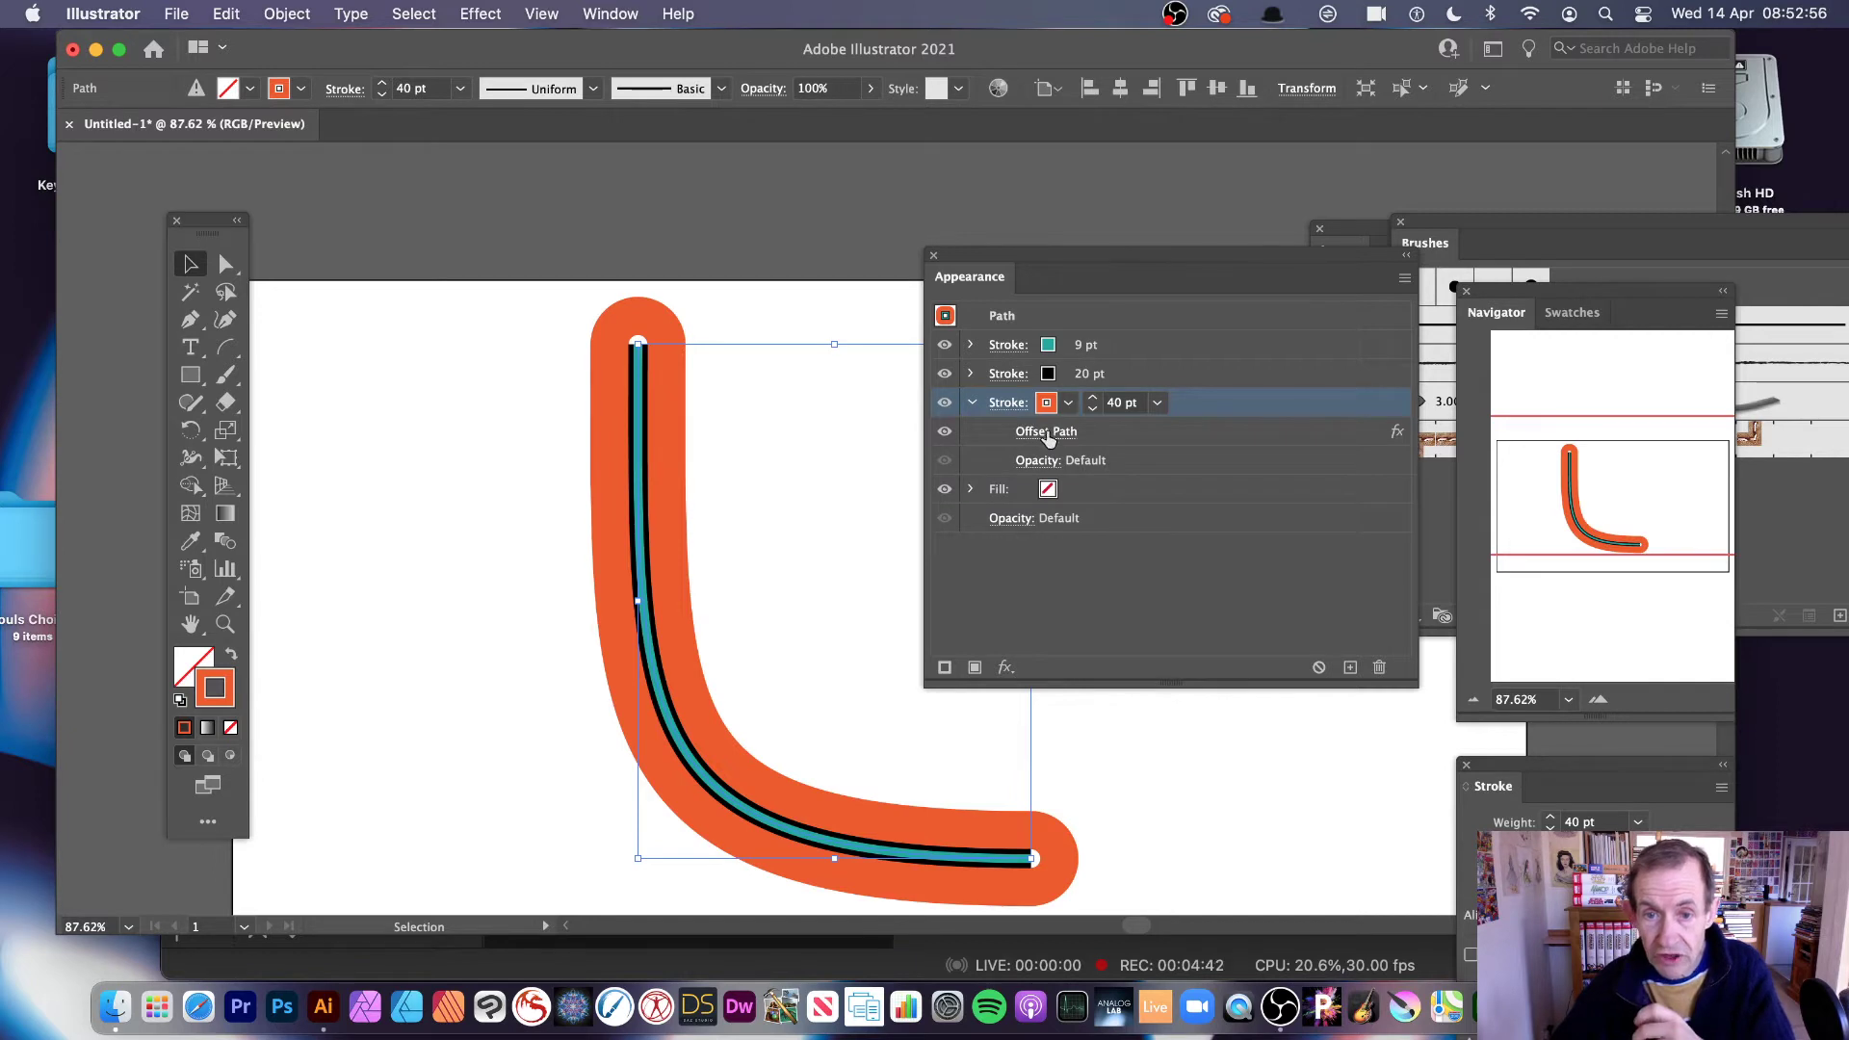
click(1047, 433)
text(50)
key(Tab)
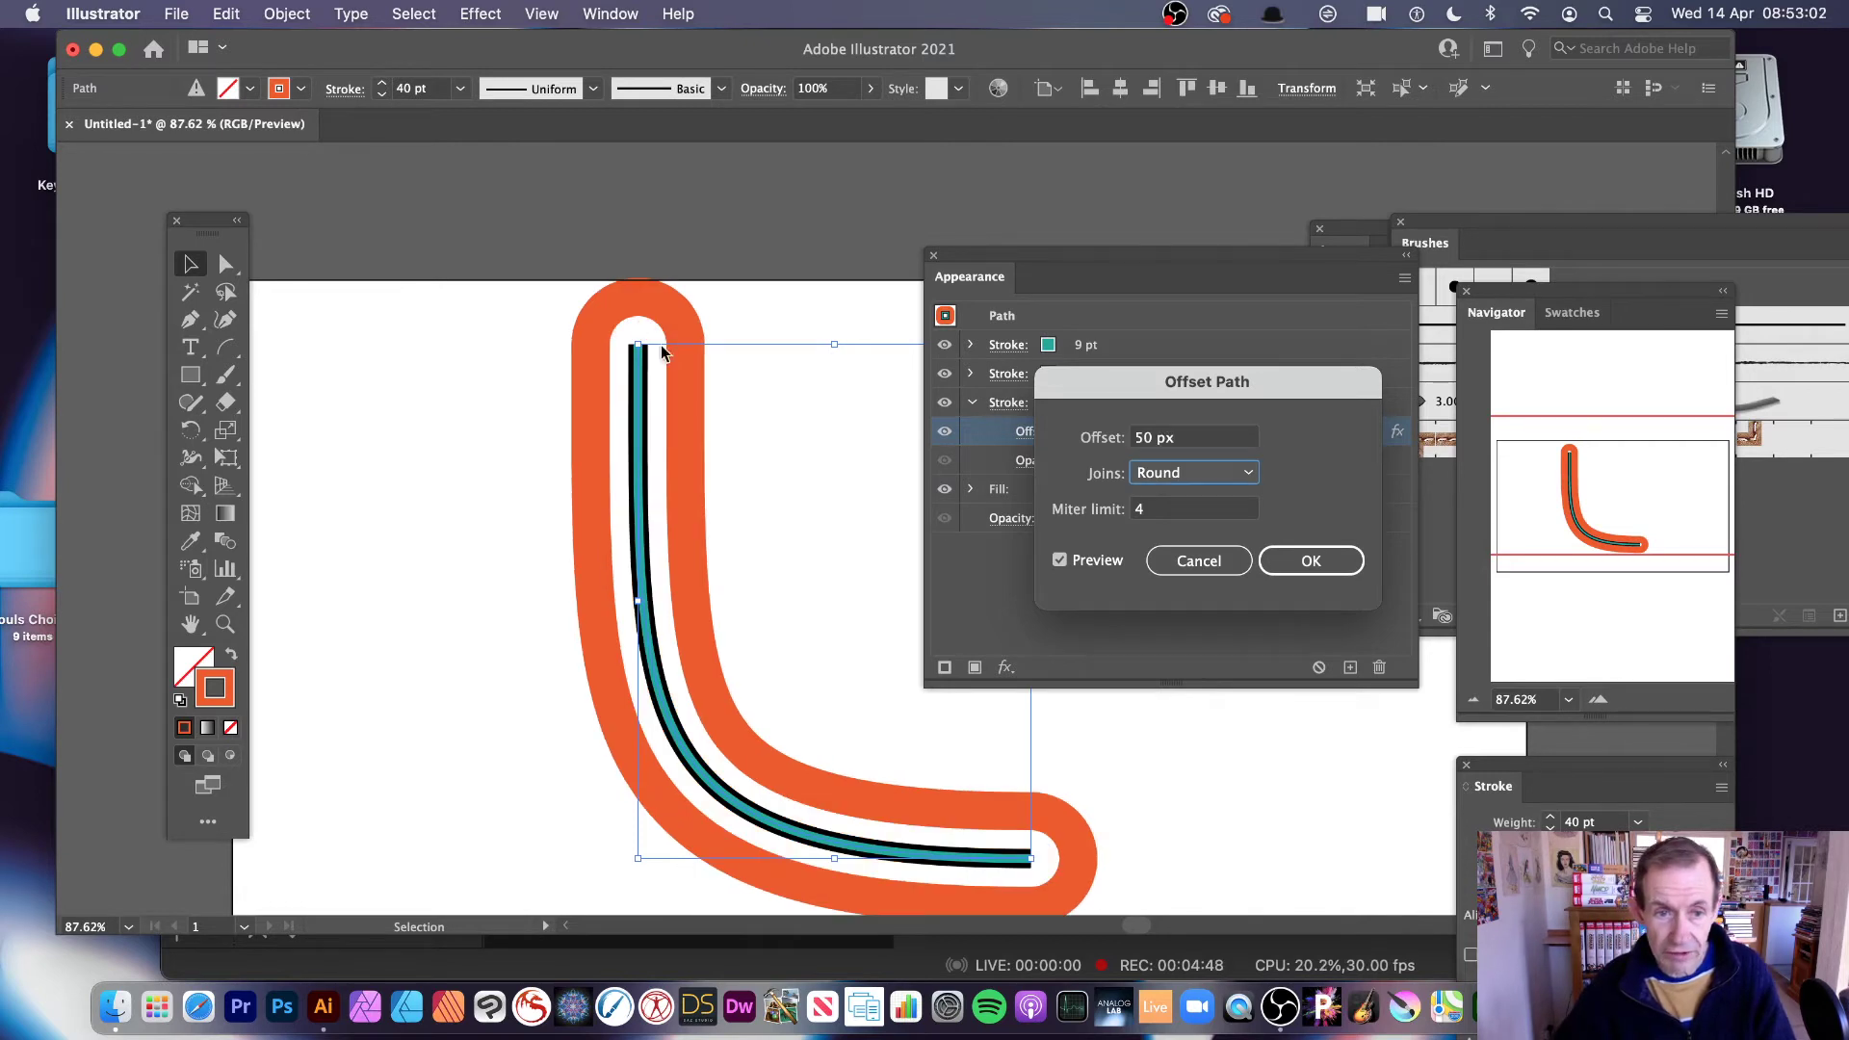
click(1309, 560)
Step: Set the weight of the arc's black stroke to 40 pt
click(1117, 377)
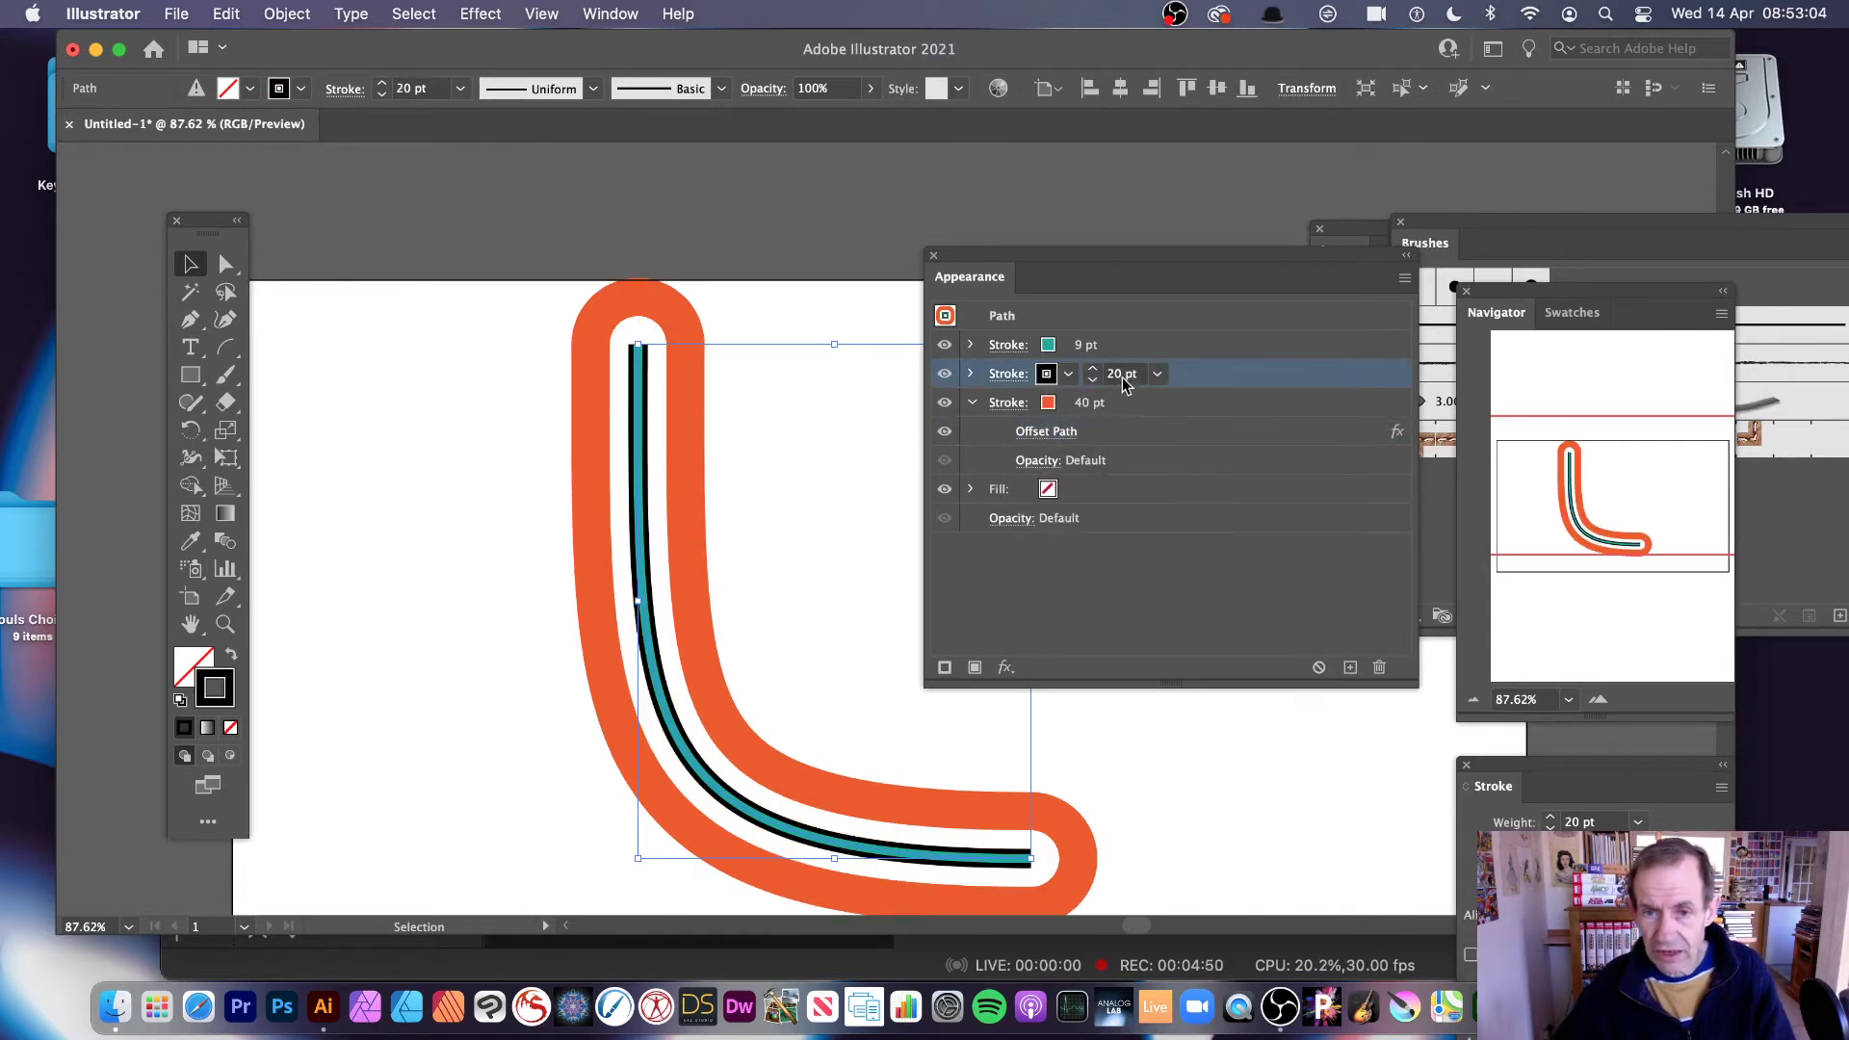
click(1165, 377)
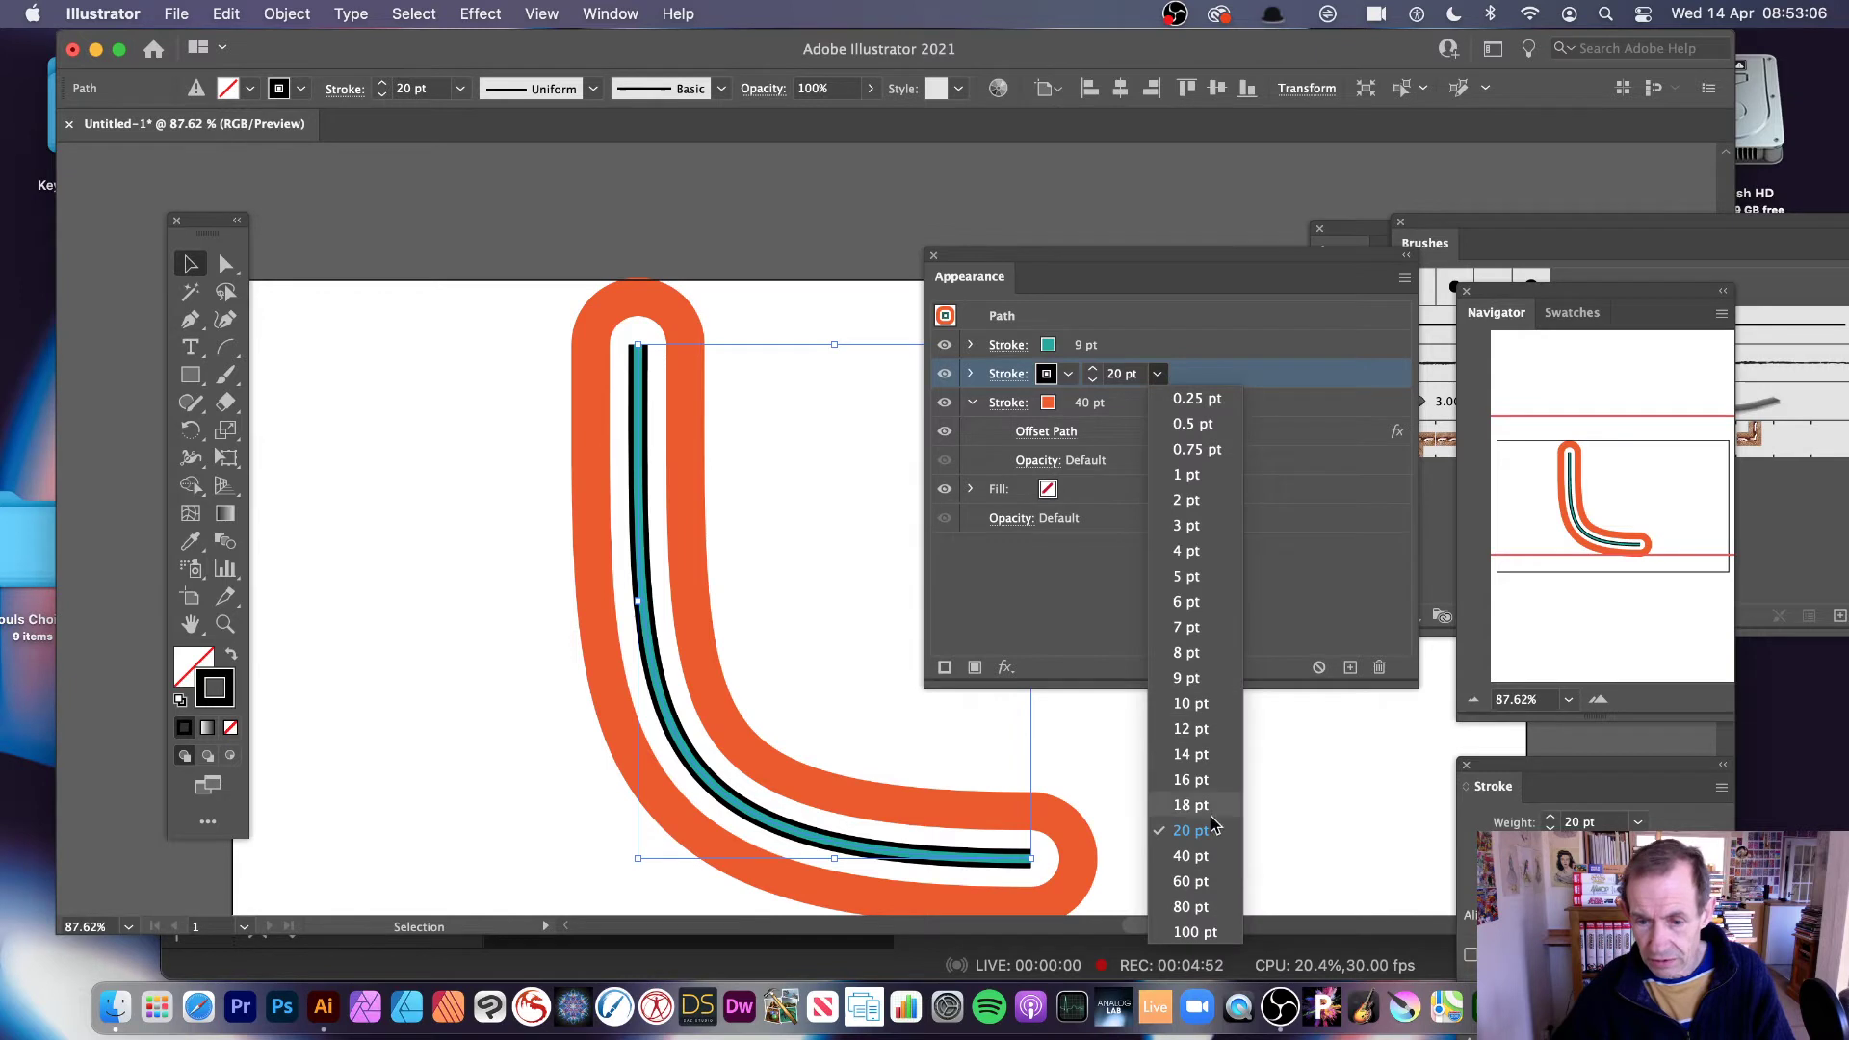
click(1194, 857)
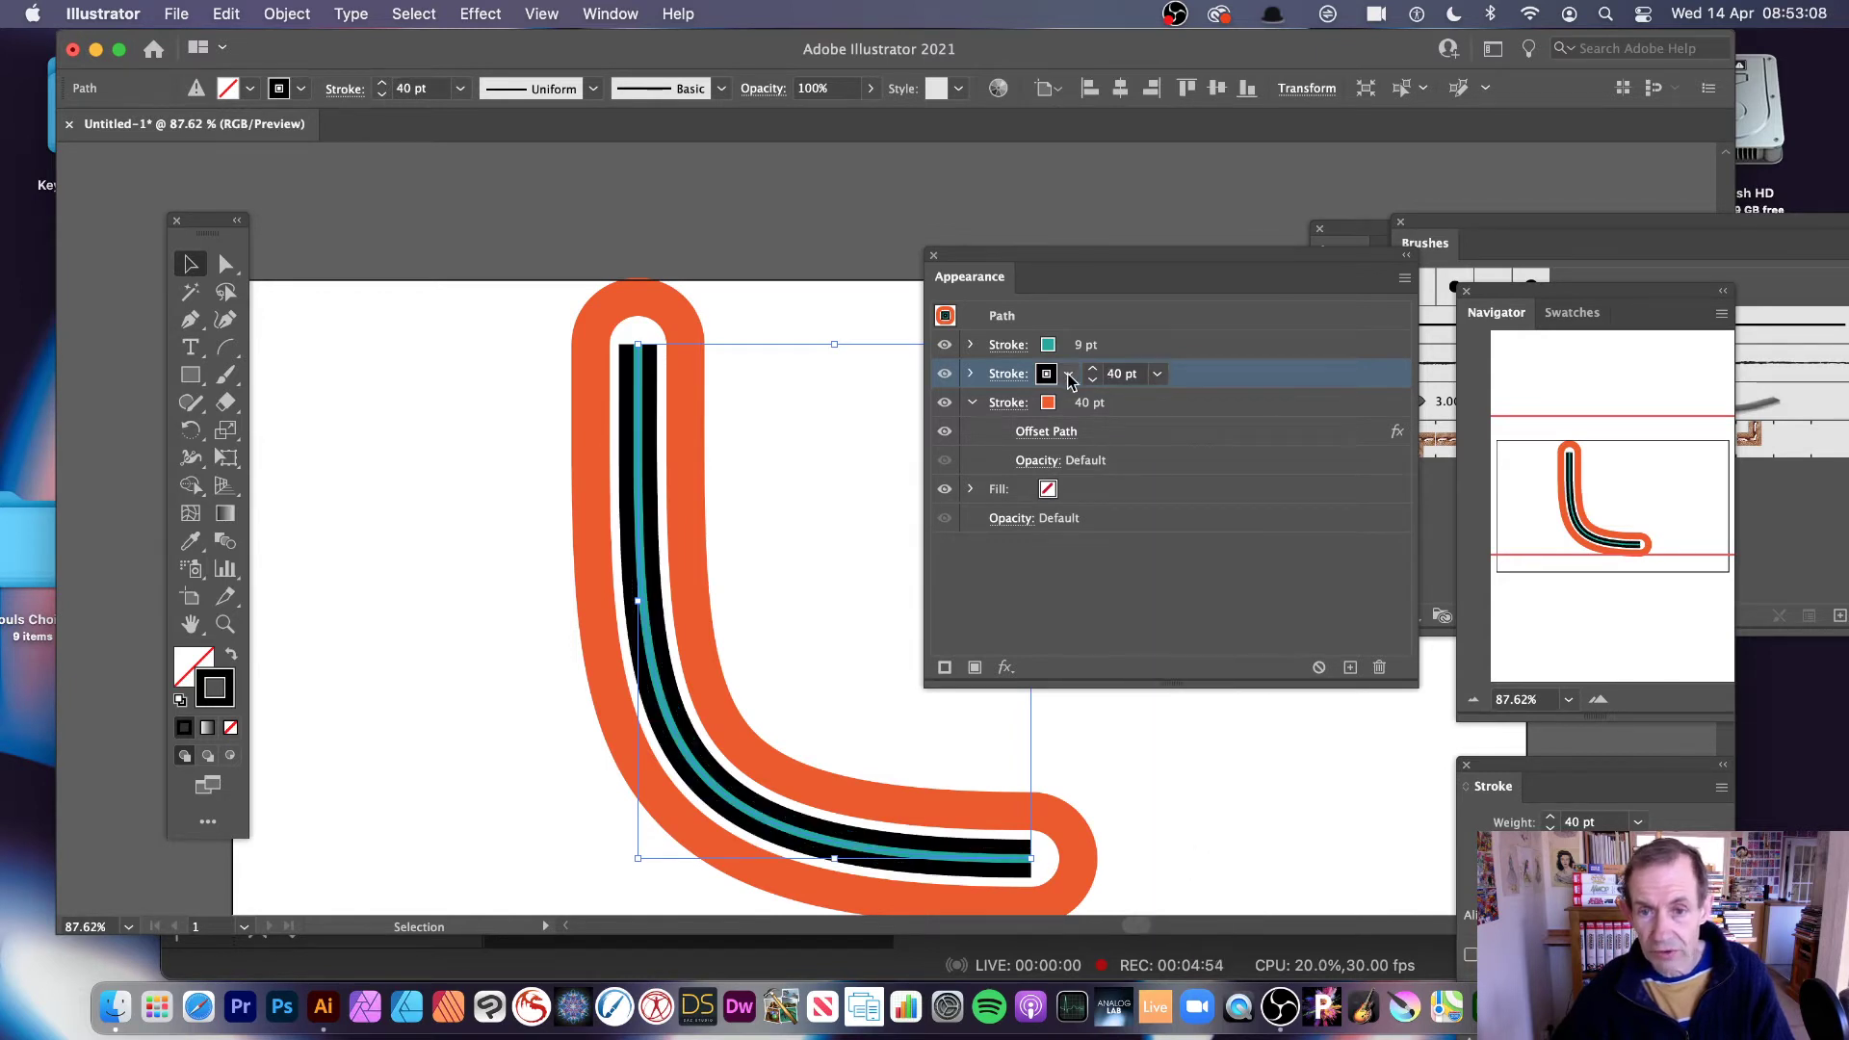
Step: Apply an Offset Path effect of 20 px with miter joins to the arc's black stroke
click(972, 374)
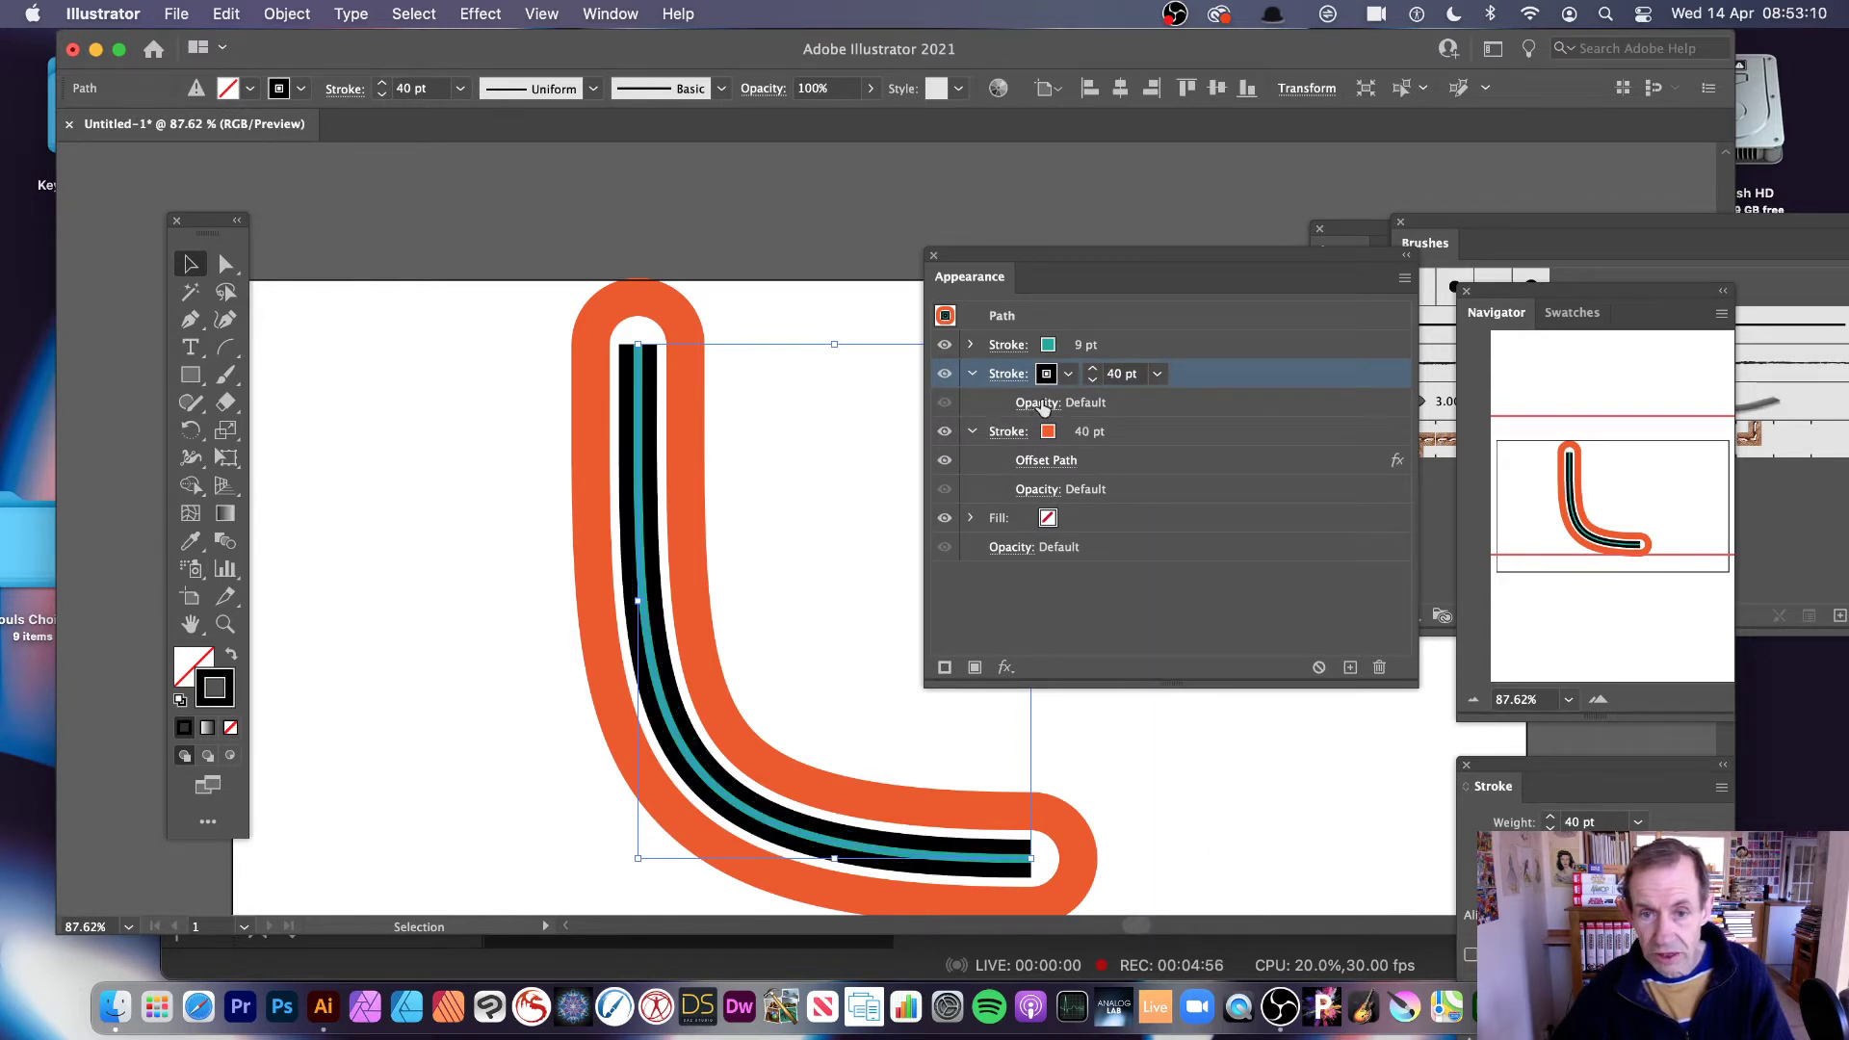
click(972, 344)
click(971, 345)
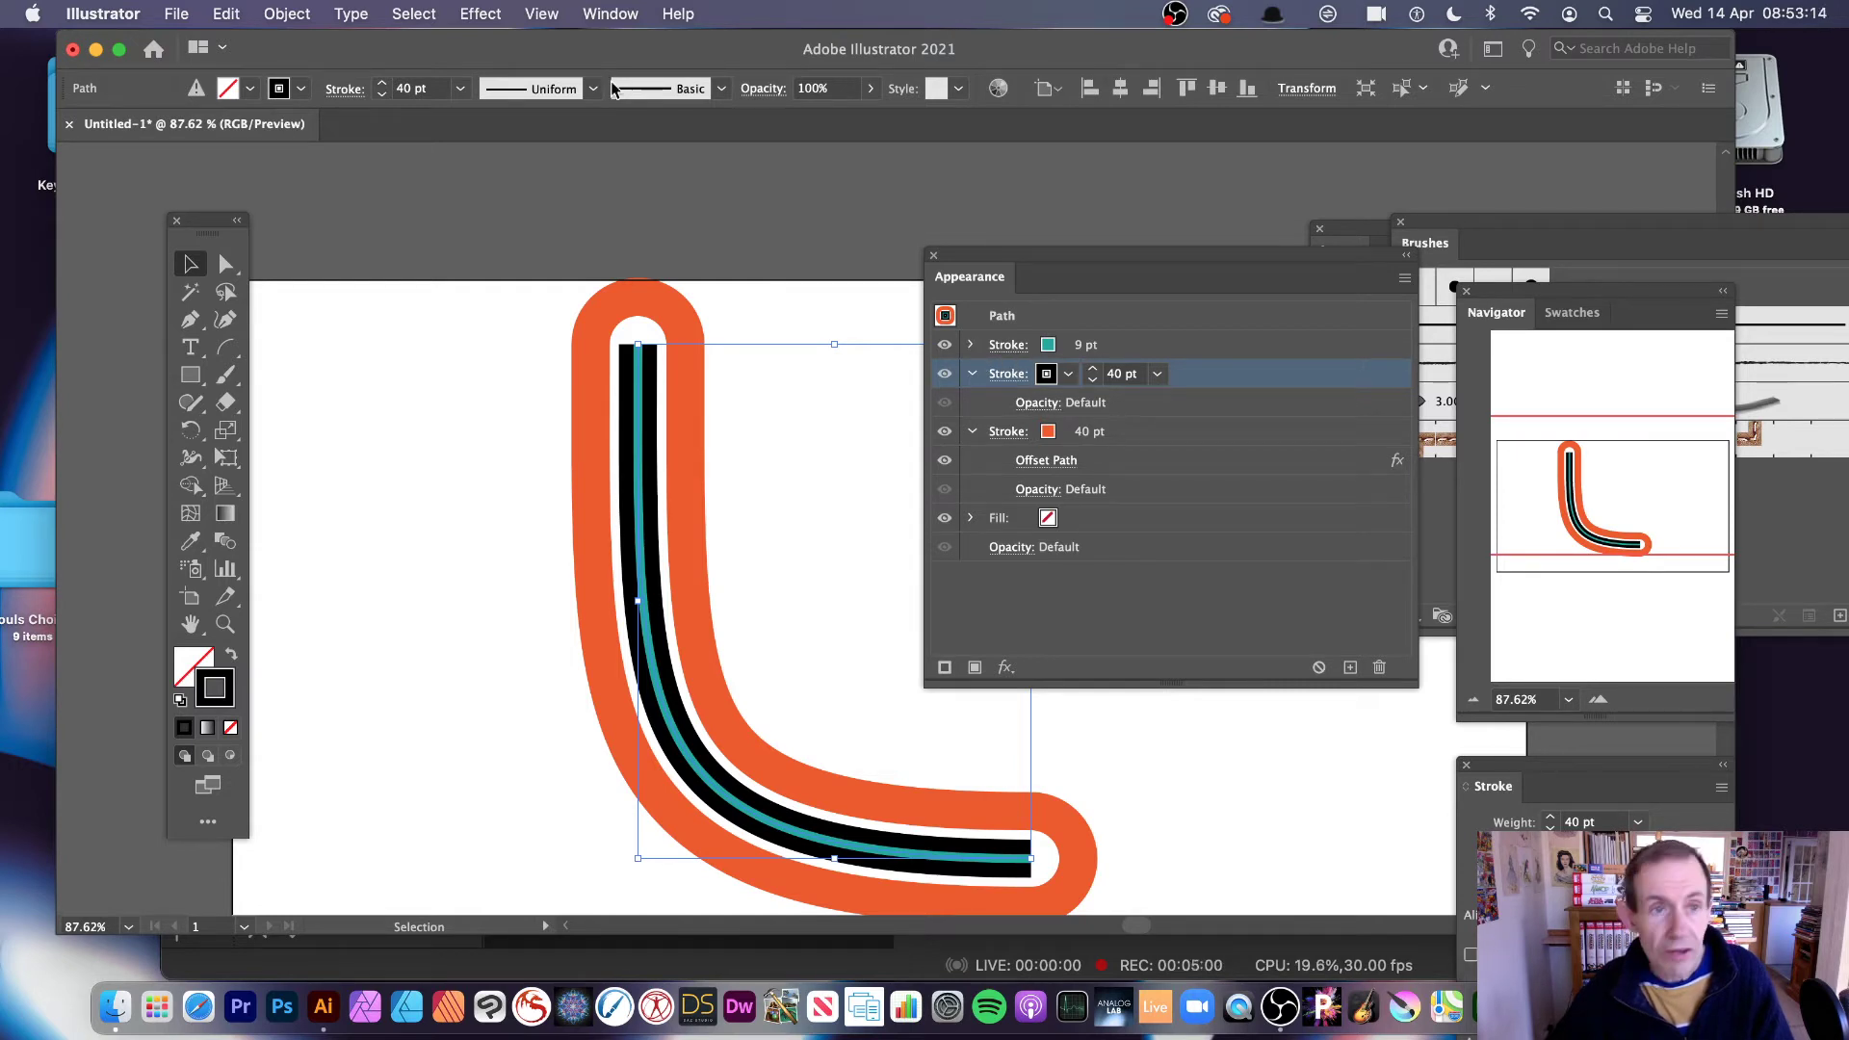
click(474, 14)
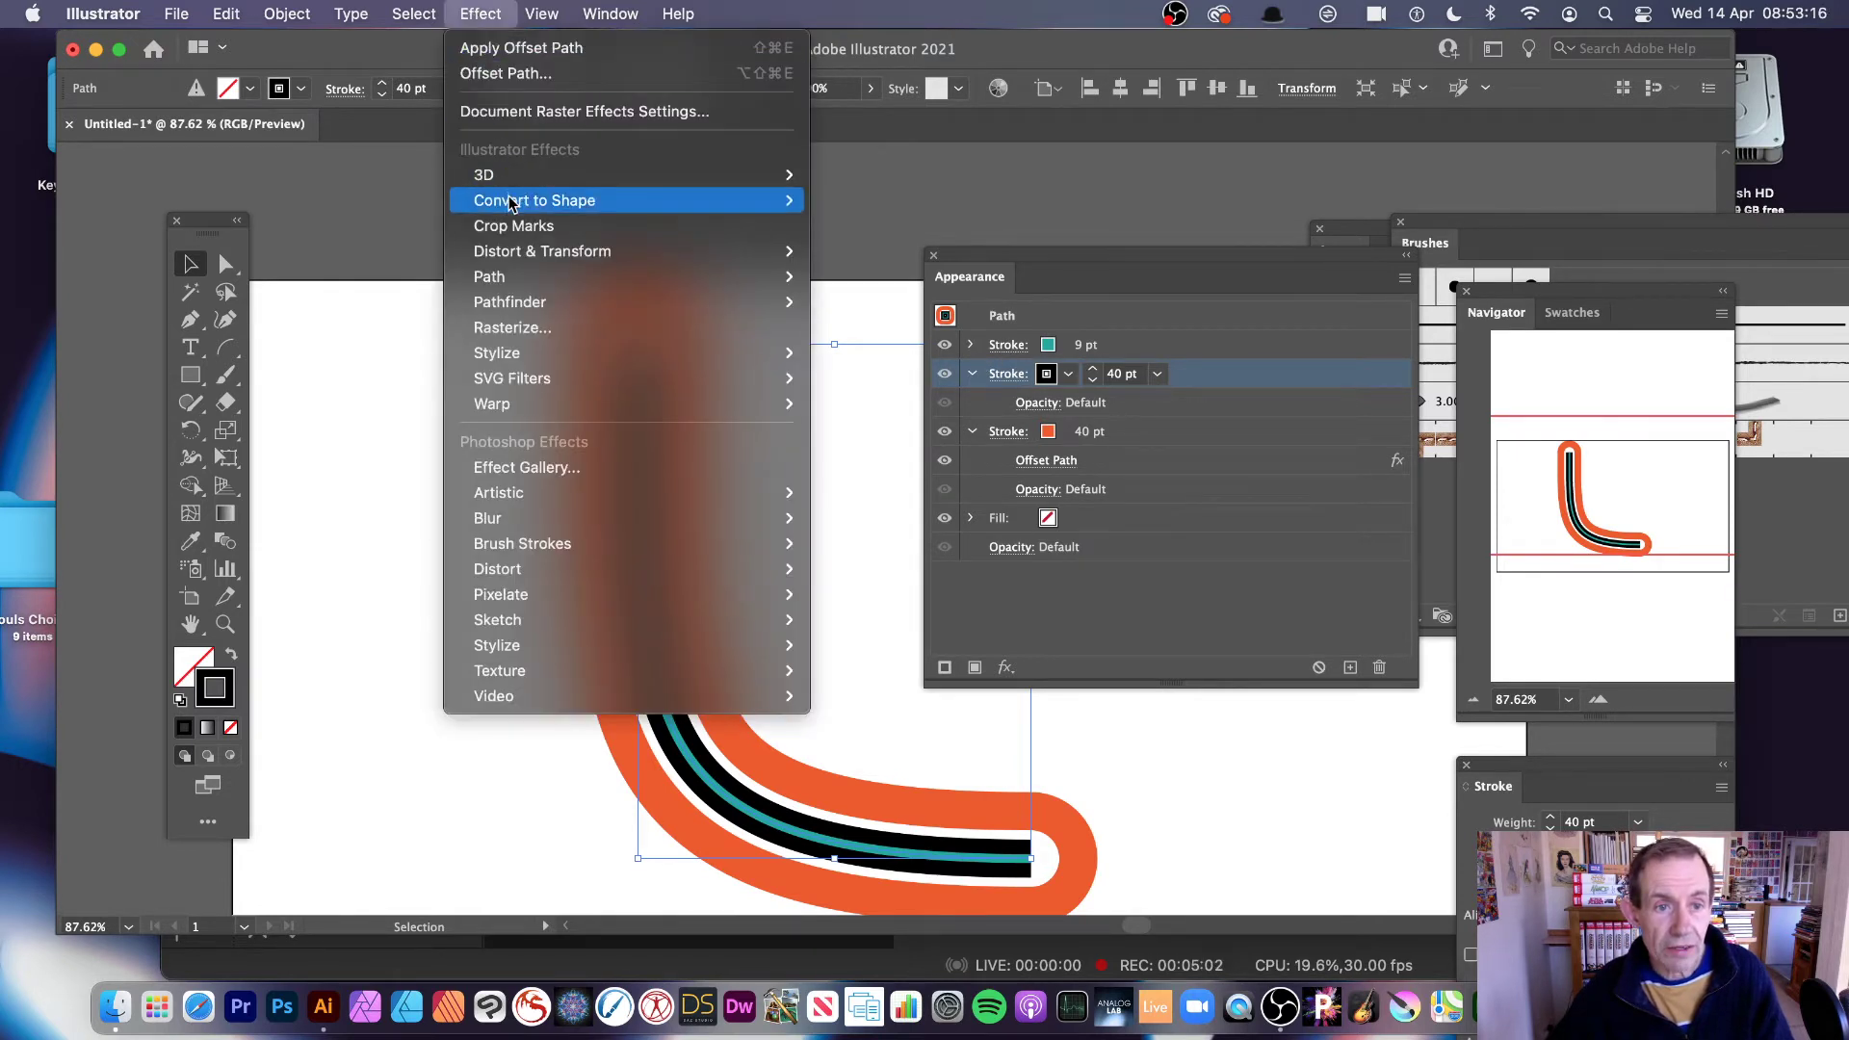
mouse_move(620, 278)
click(866, 278)
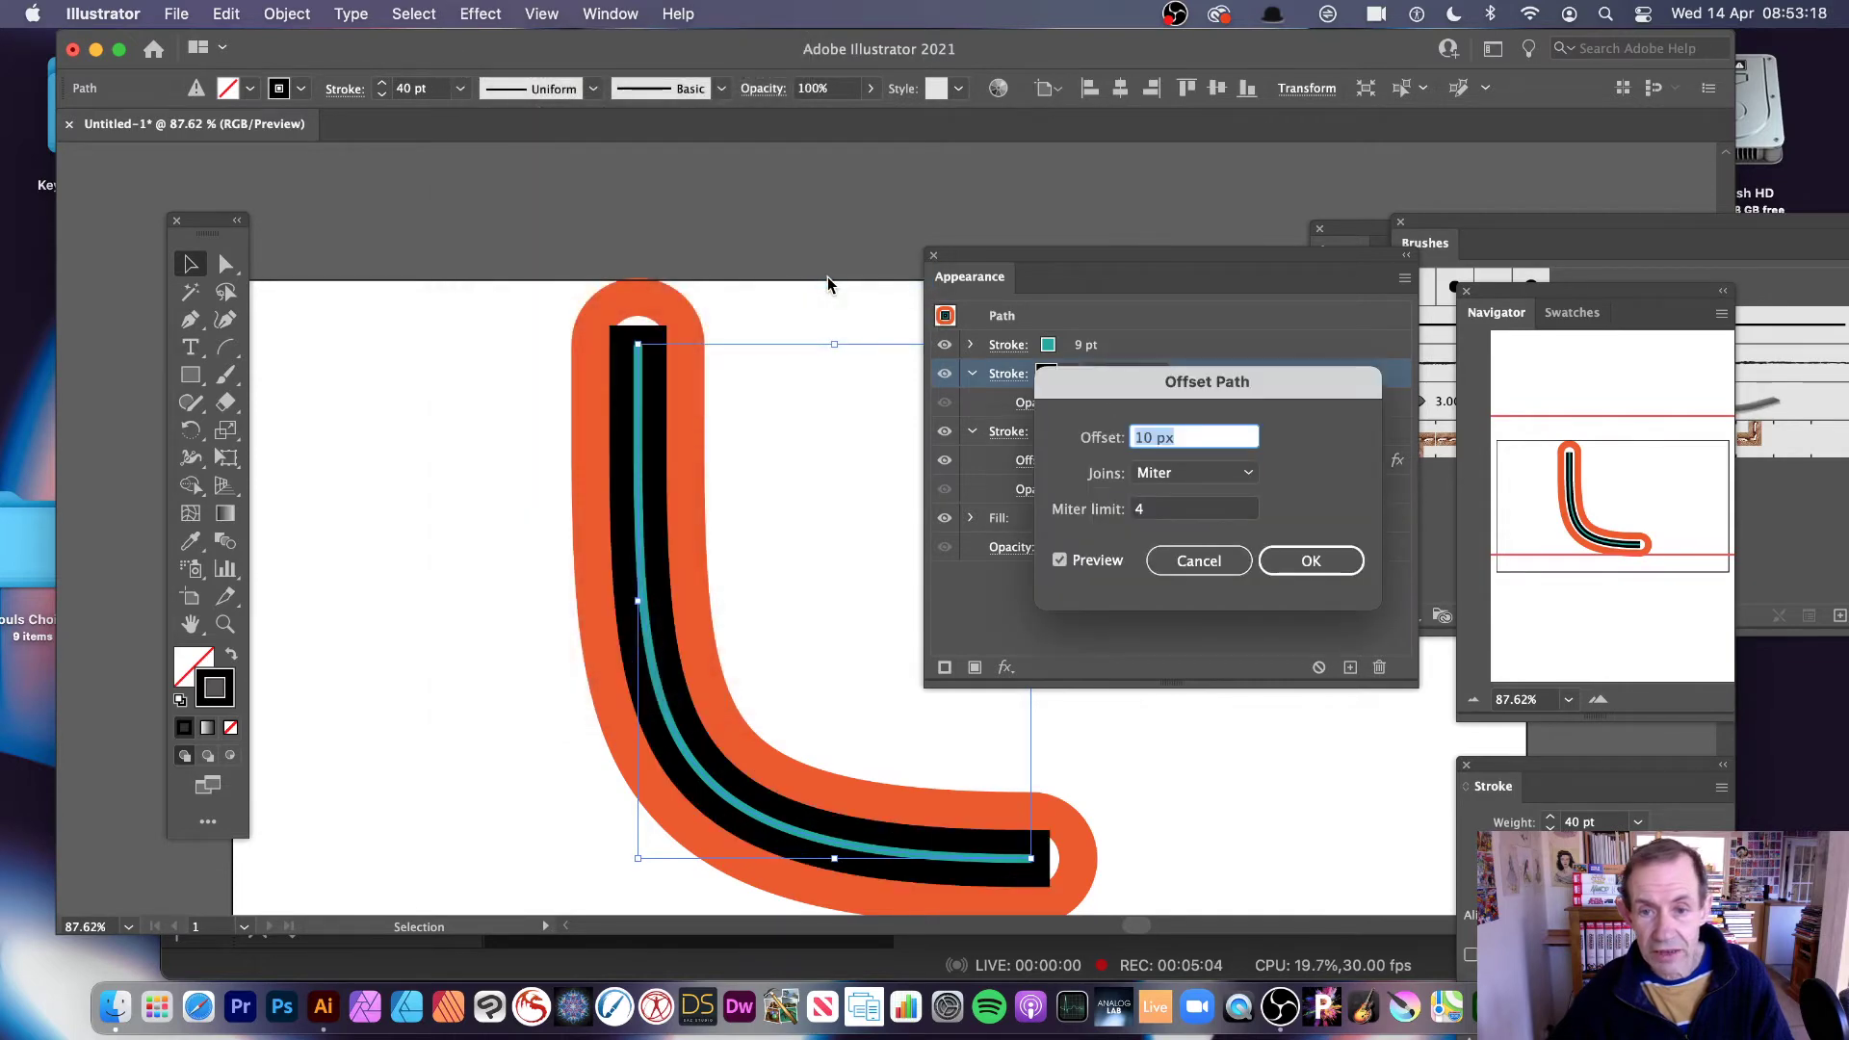
drag(1193, 437, 1132, 436)
text(2)
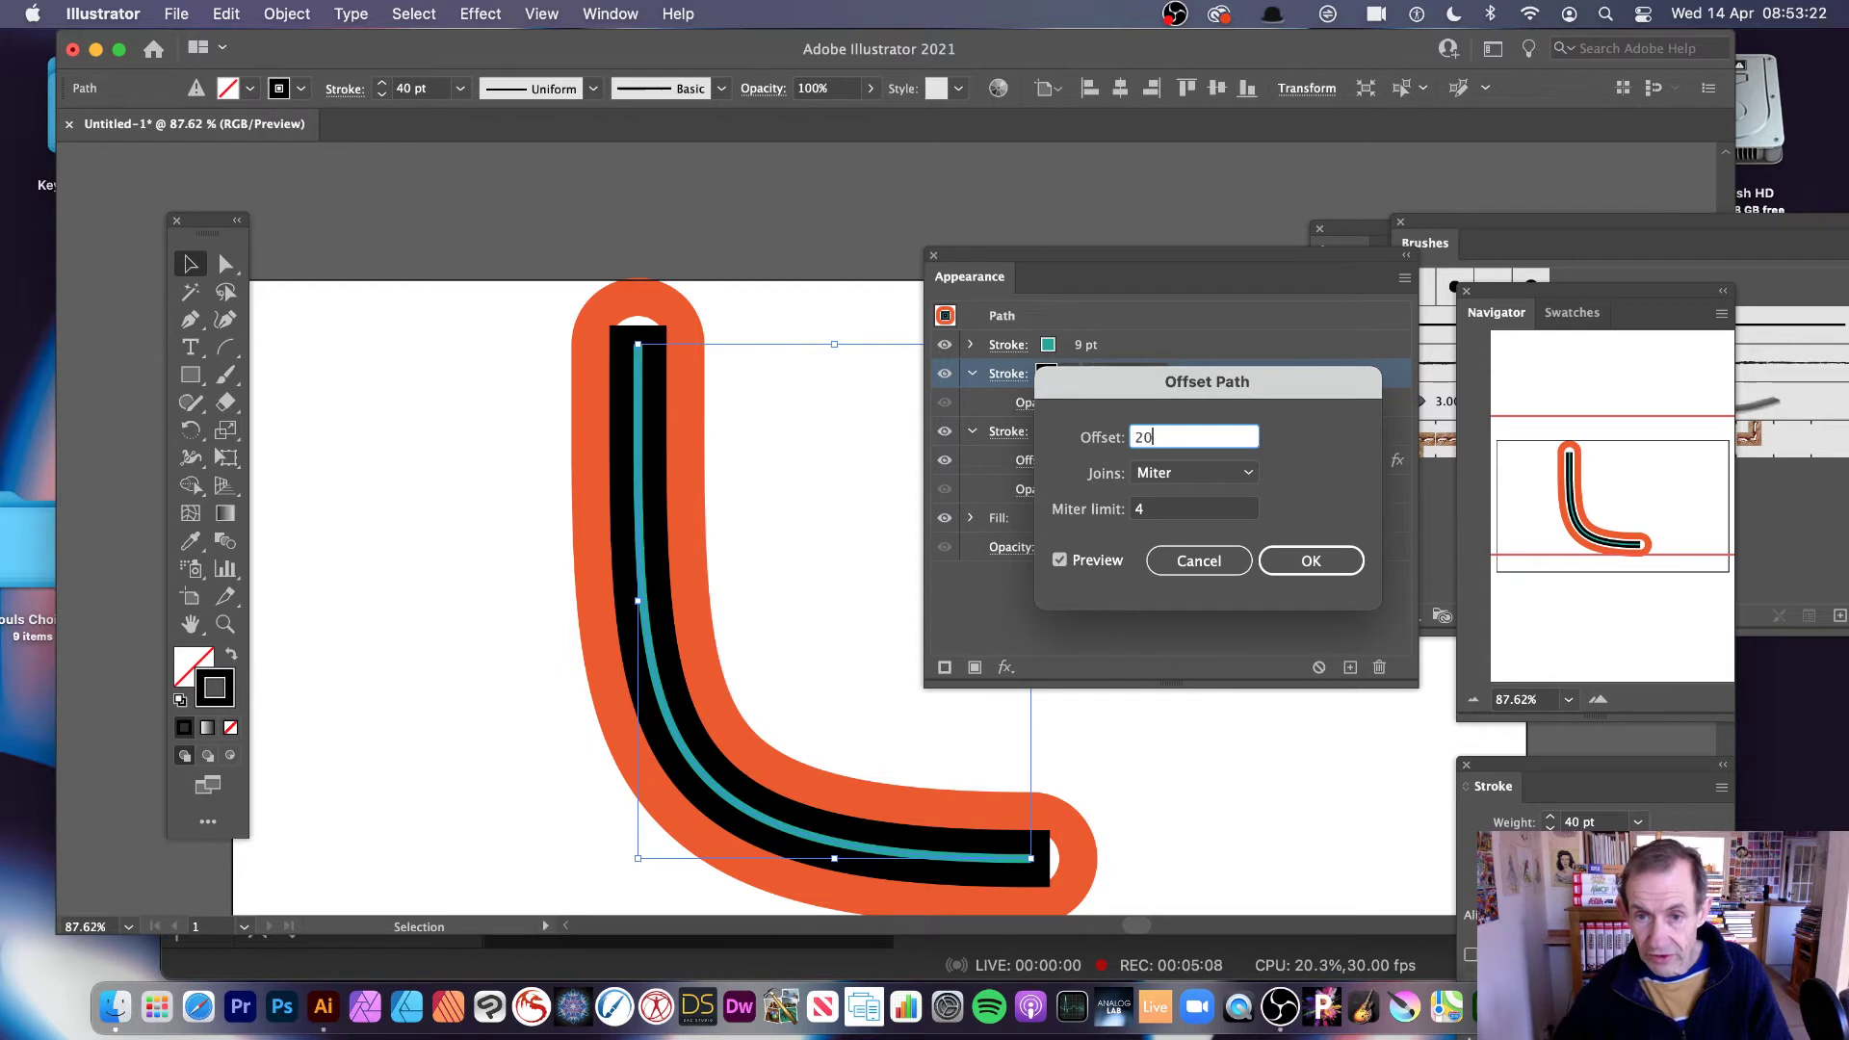
click(1310, 558)
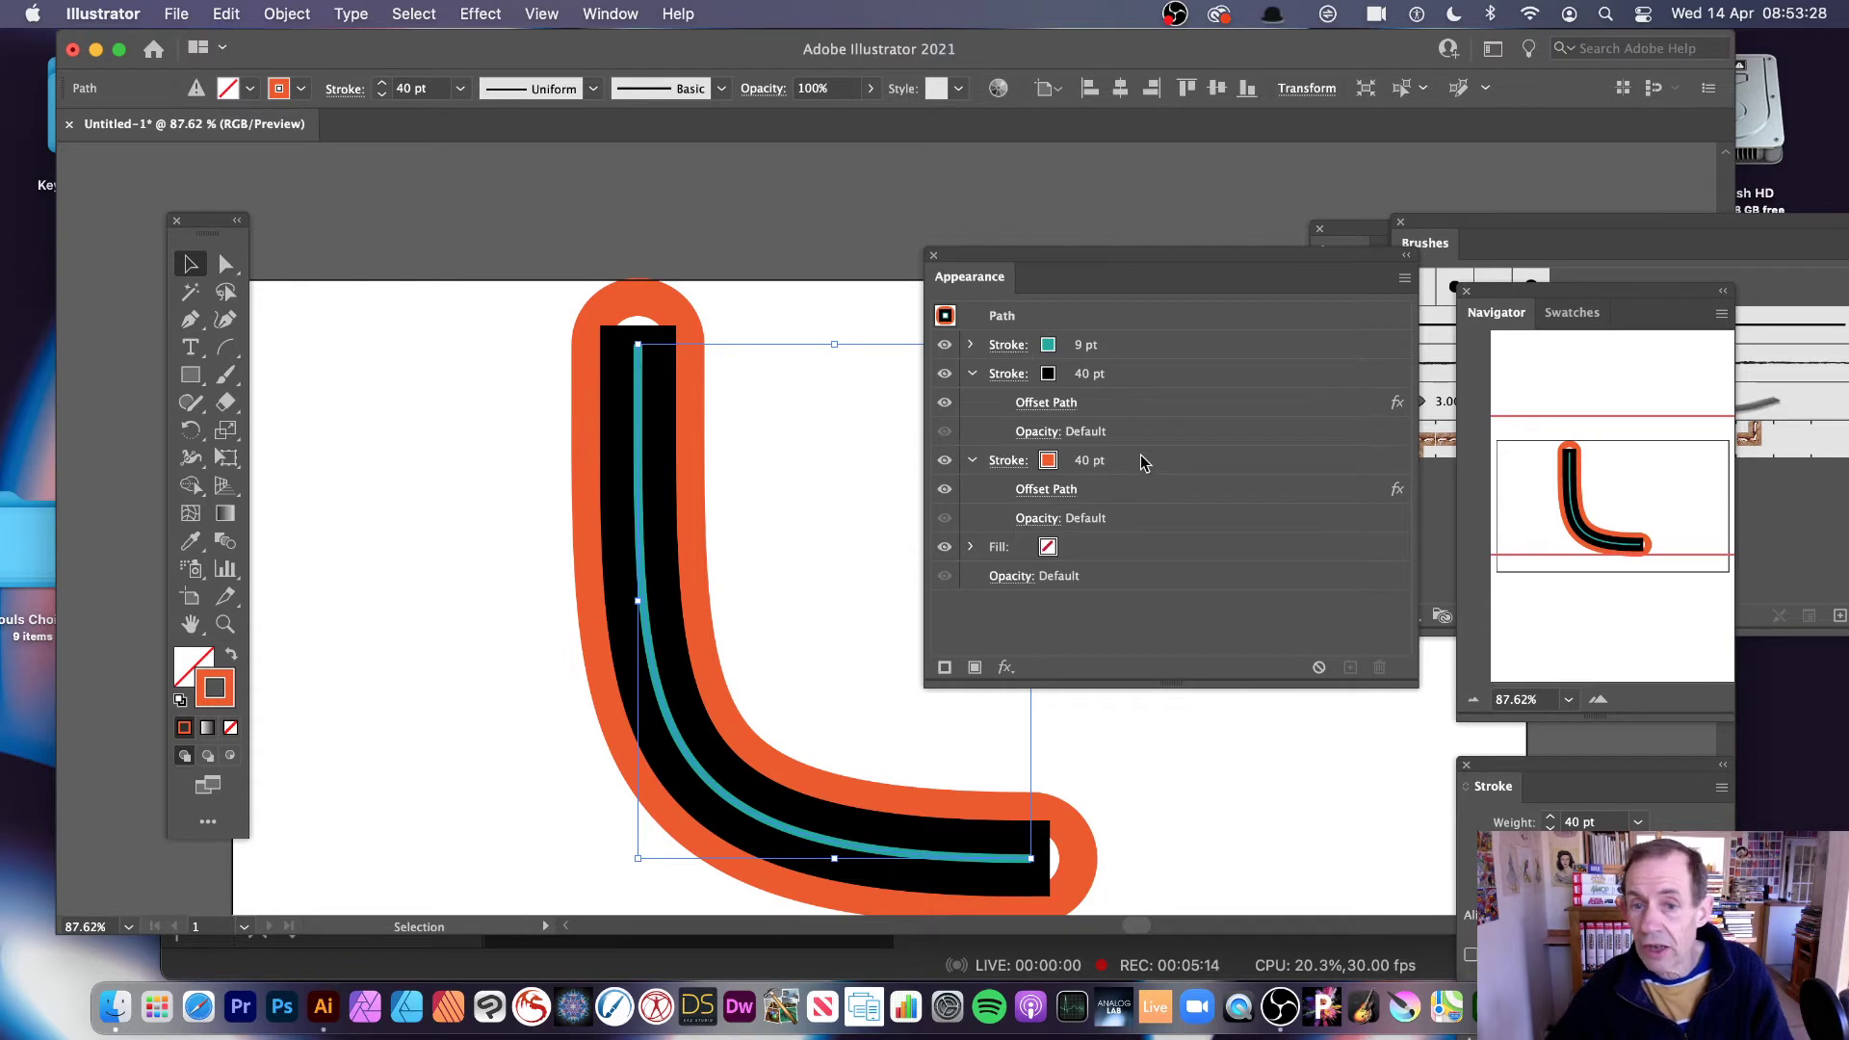
Step: Delete the multi-stroke arc and draw a new open arc curving from upper left to lower right with the Arc tool
click(1091, 405)
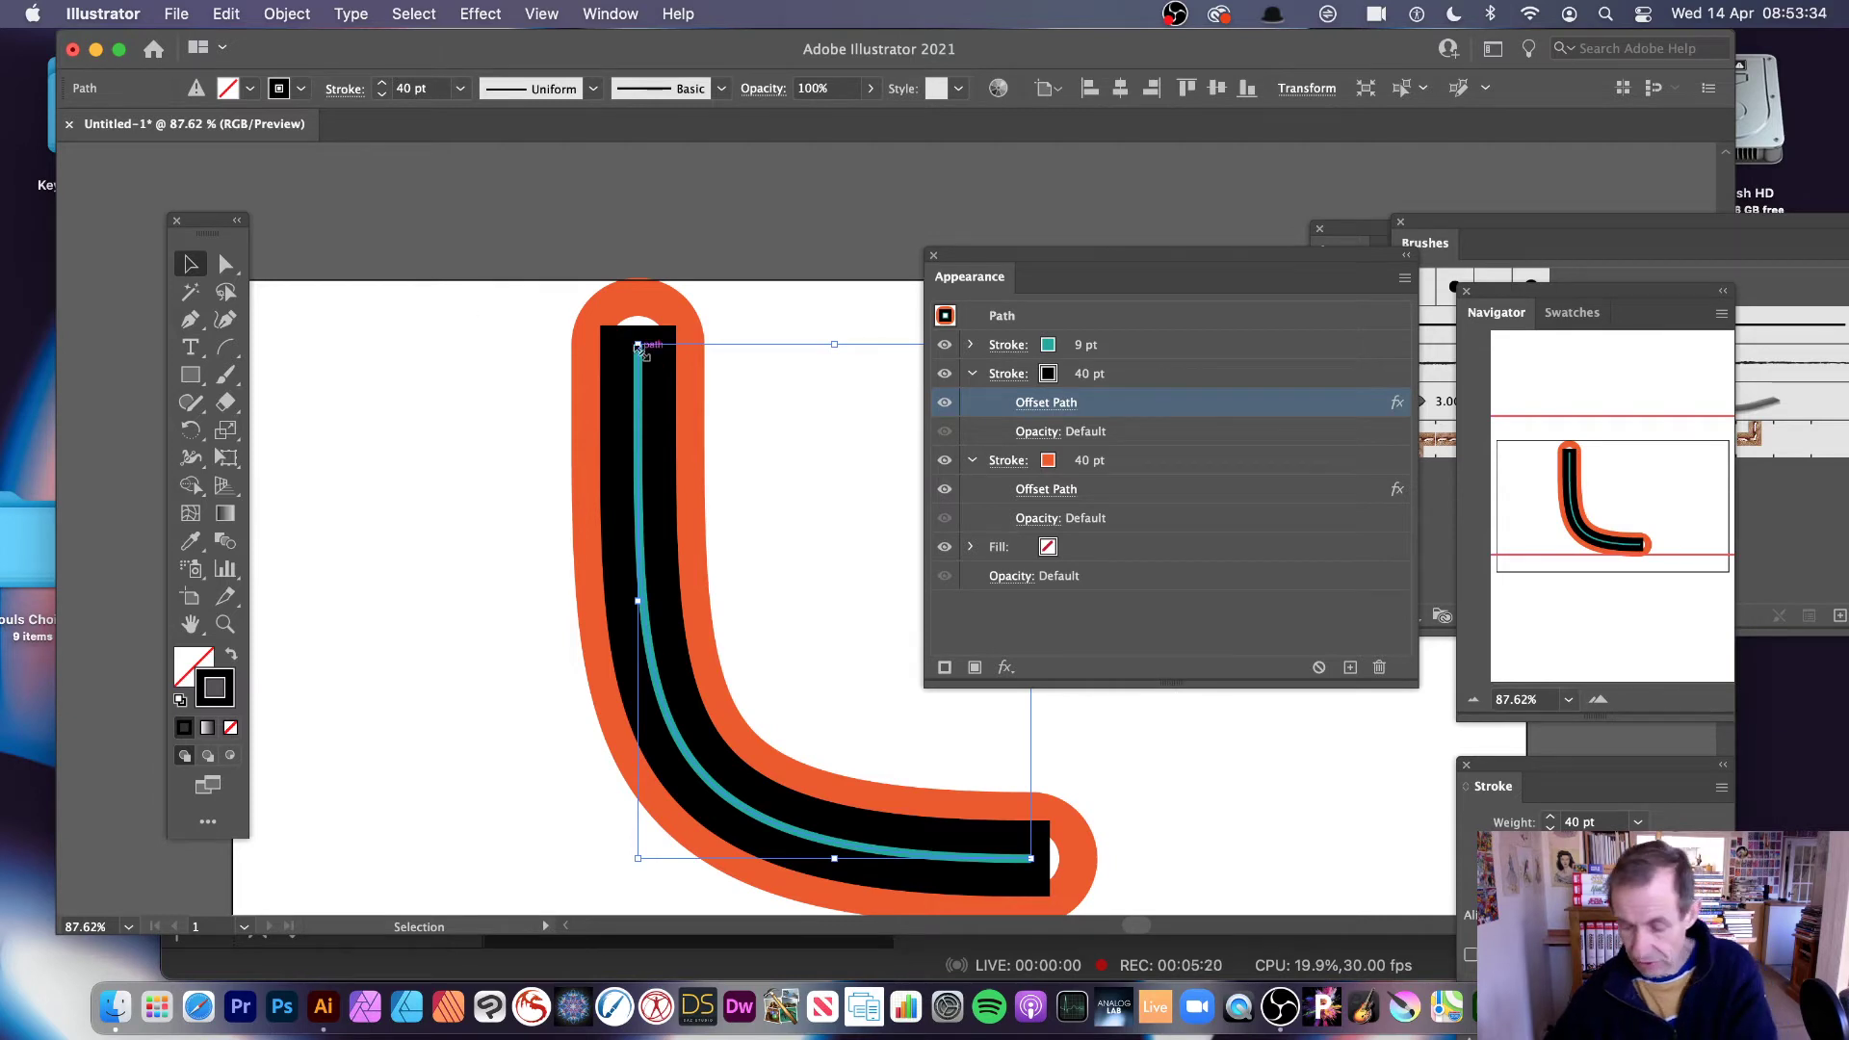
key(Delete)
click(224, 354)
mouse_move(385, 308)
mouse_down()
mouse_move(600, 578)
mouse_move(925, 862)
mouse_move(878, 802)
mouse_up()
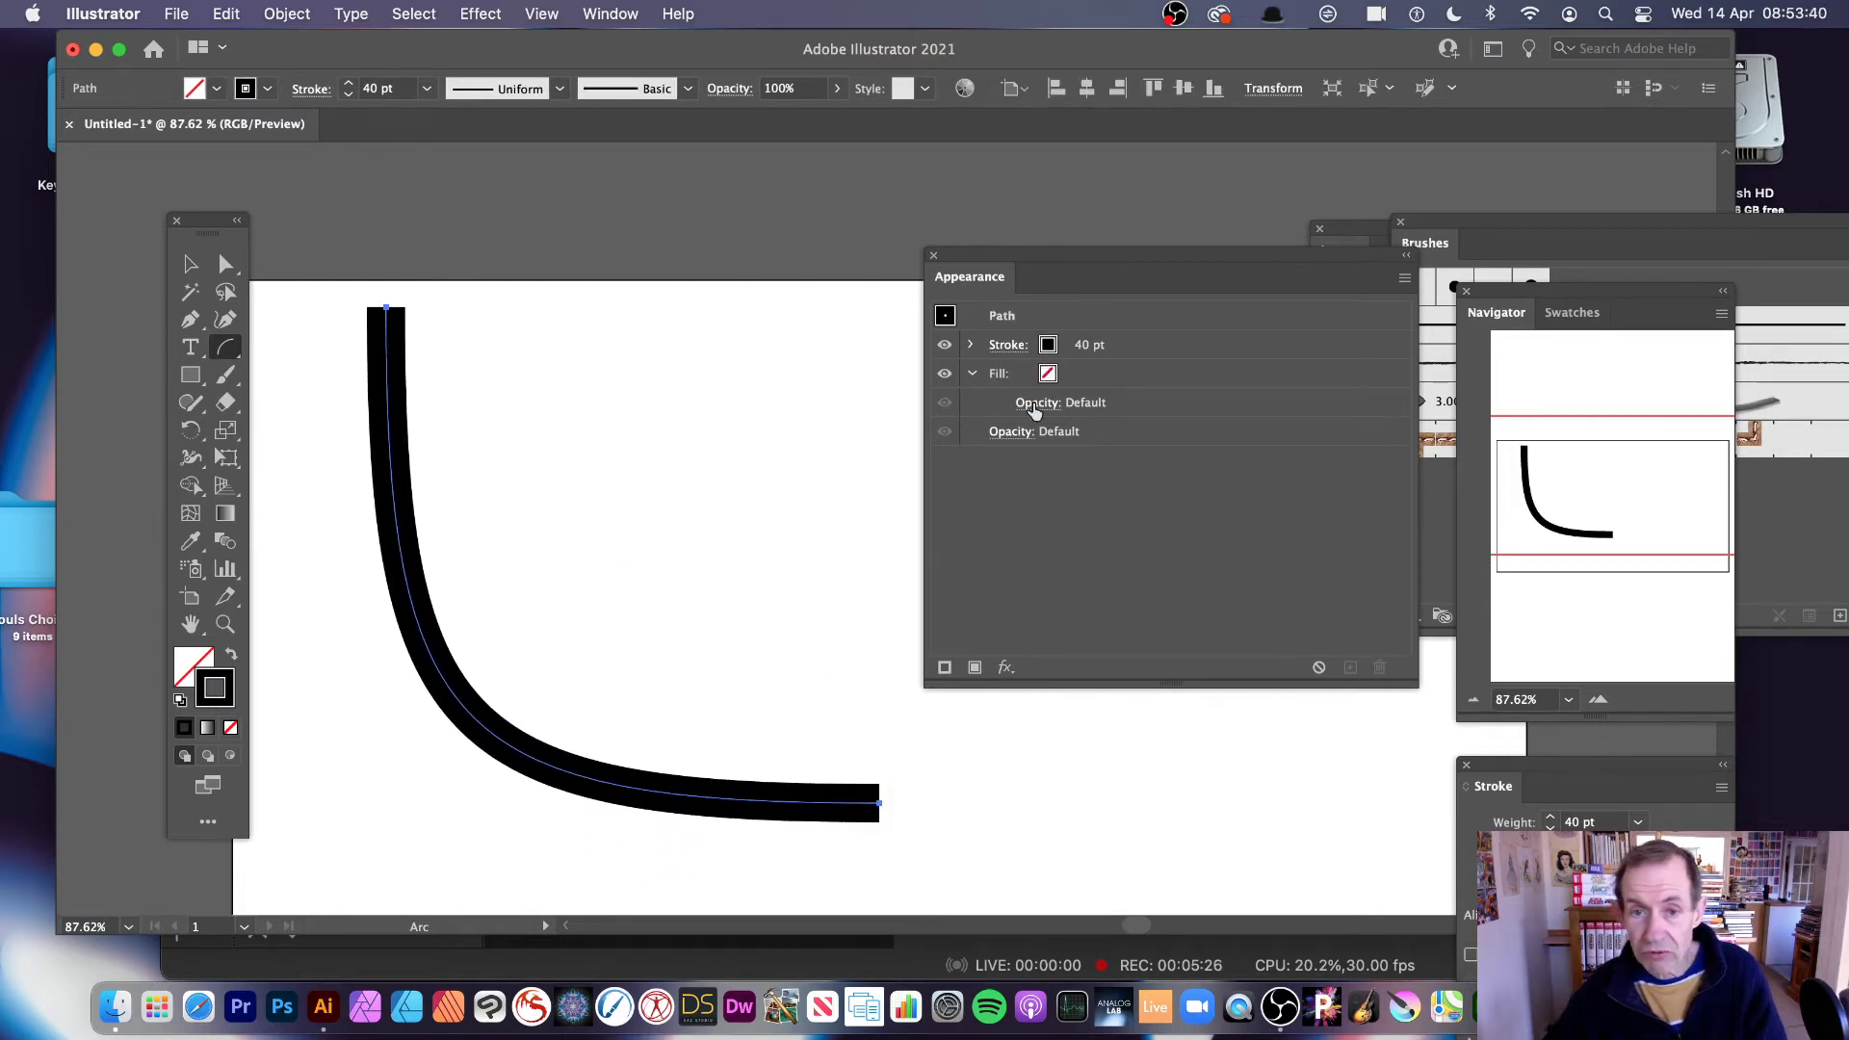
Step: Make the new arc's stroke a dashed line with a 5 pt dash, 30 pt gap and 10 pt second dash
click(1006, 346)
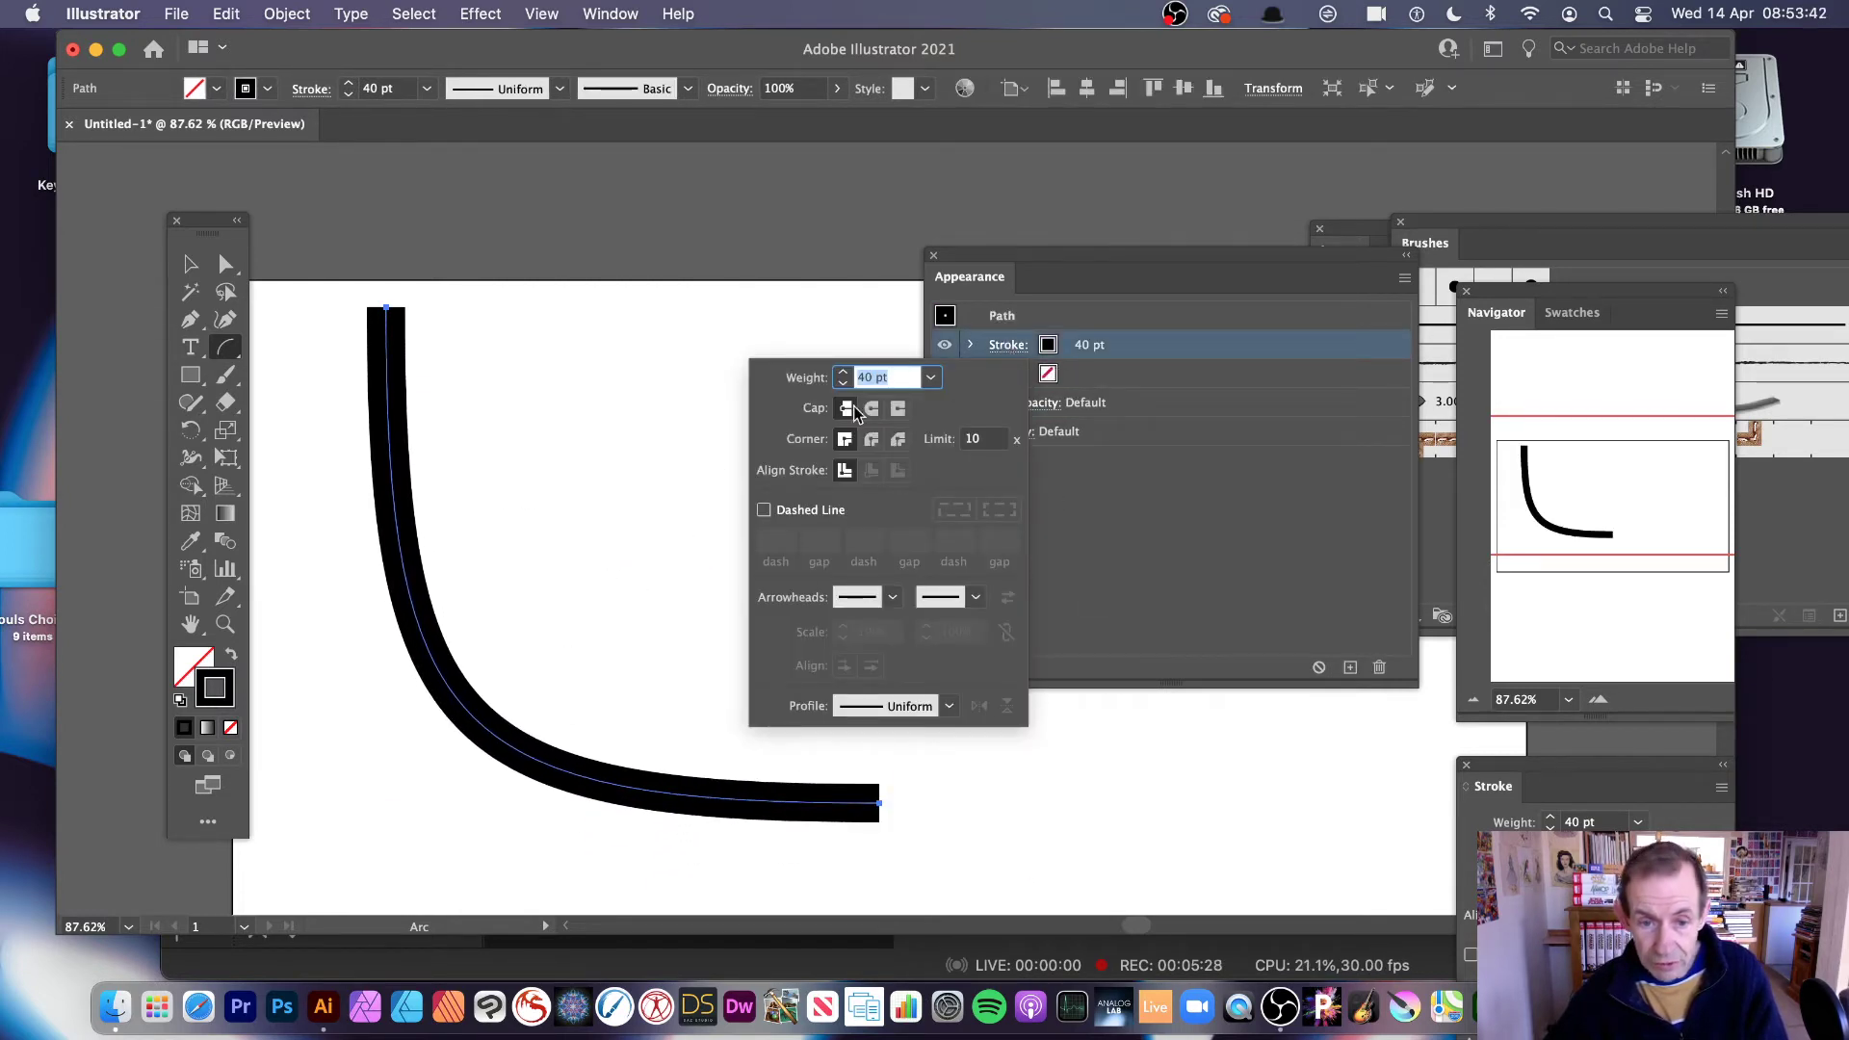
click(765, 510)
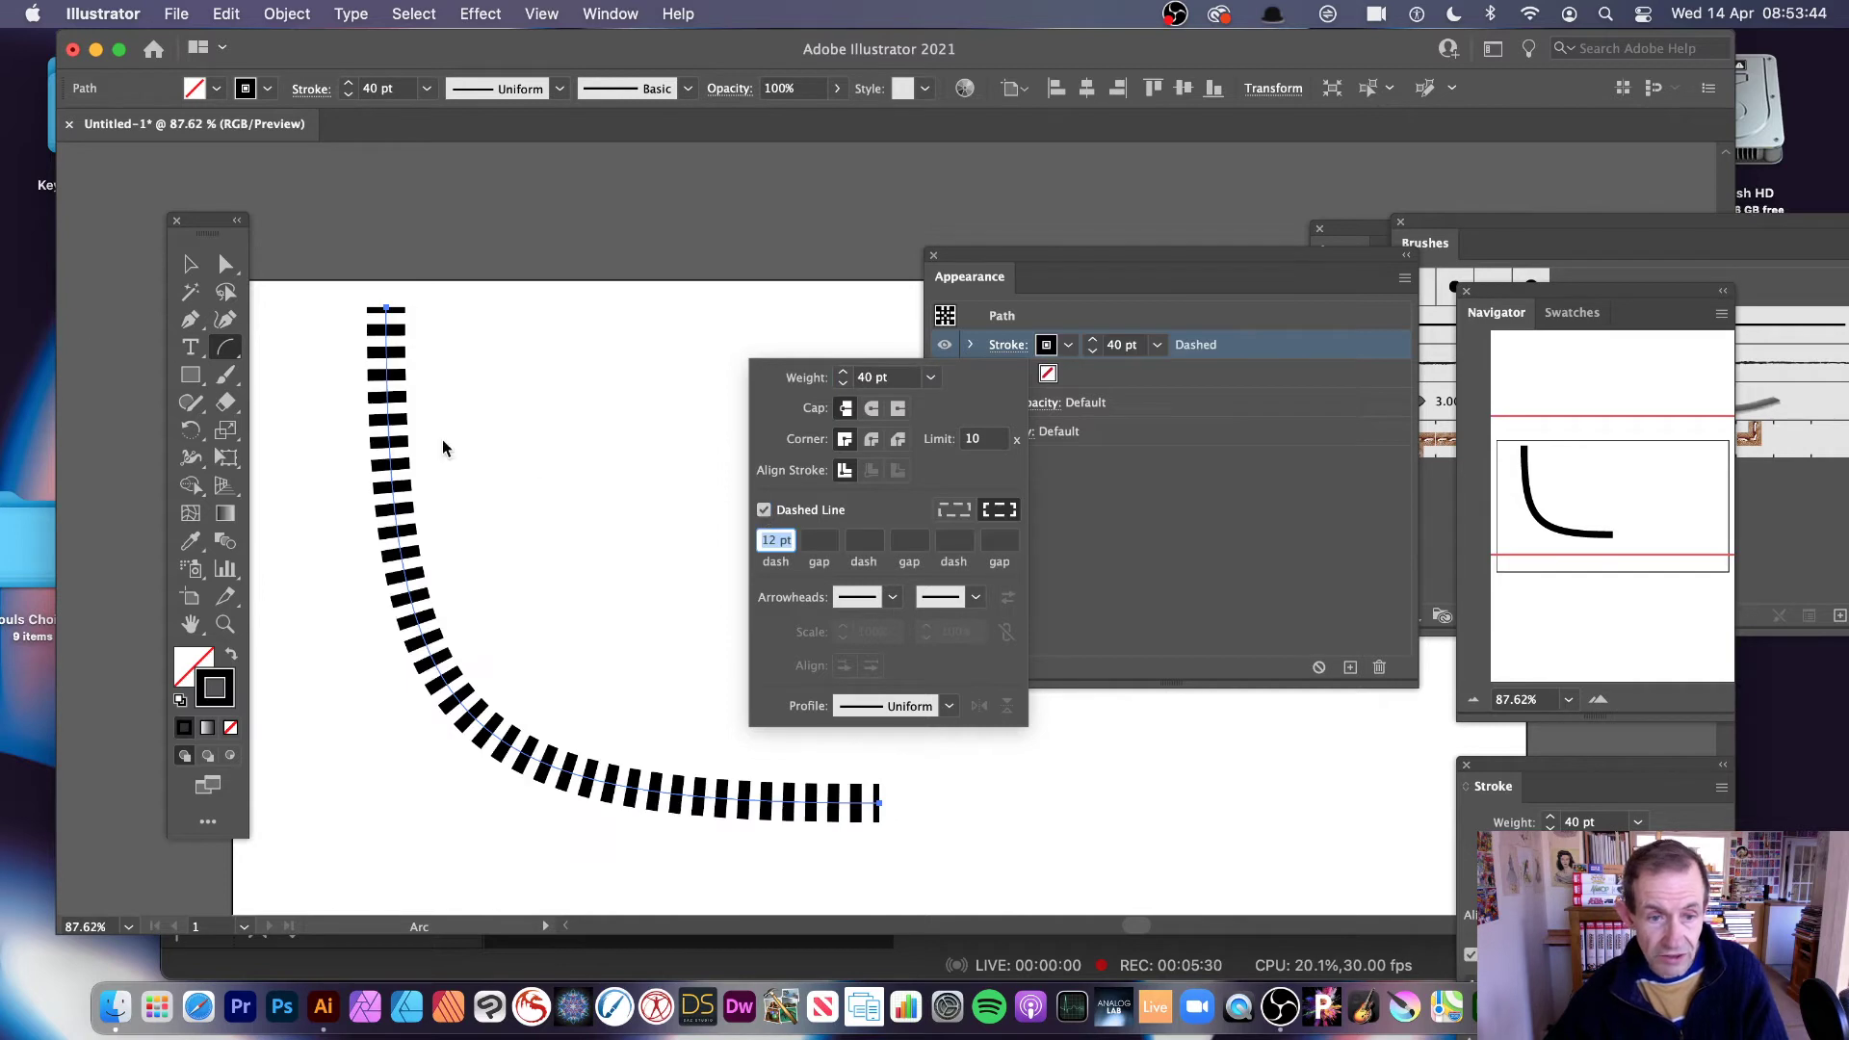
text(5)
key(Tab)
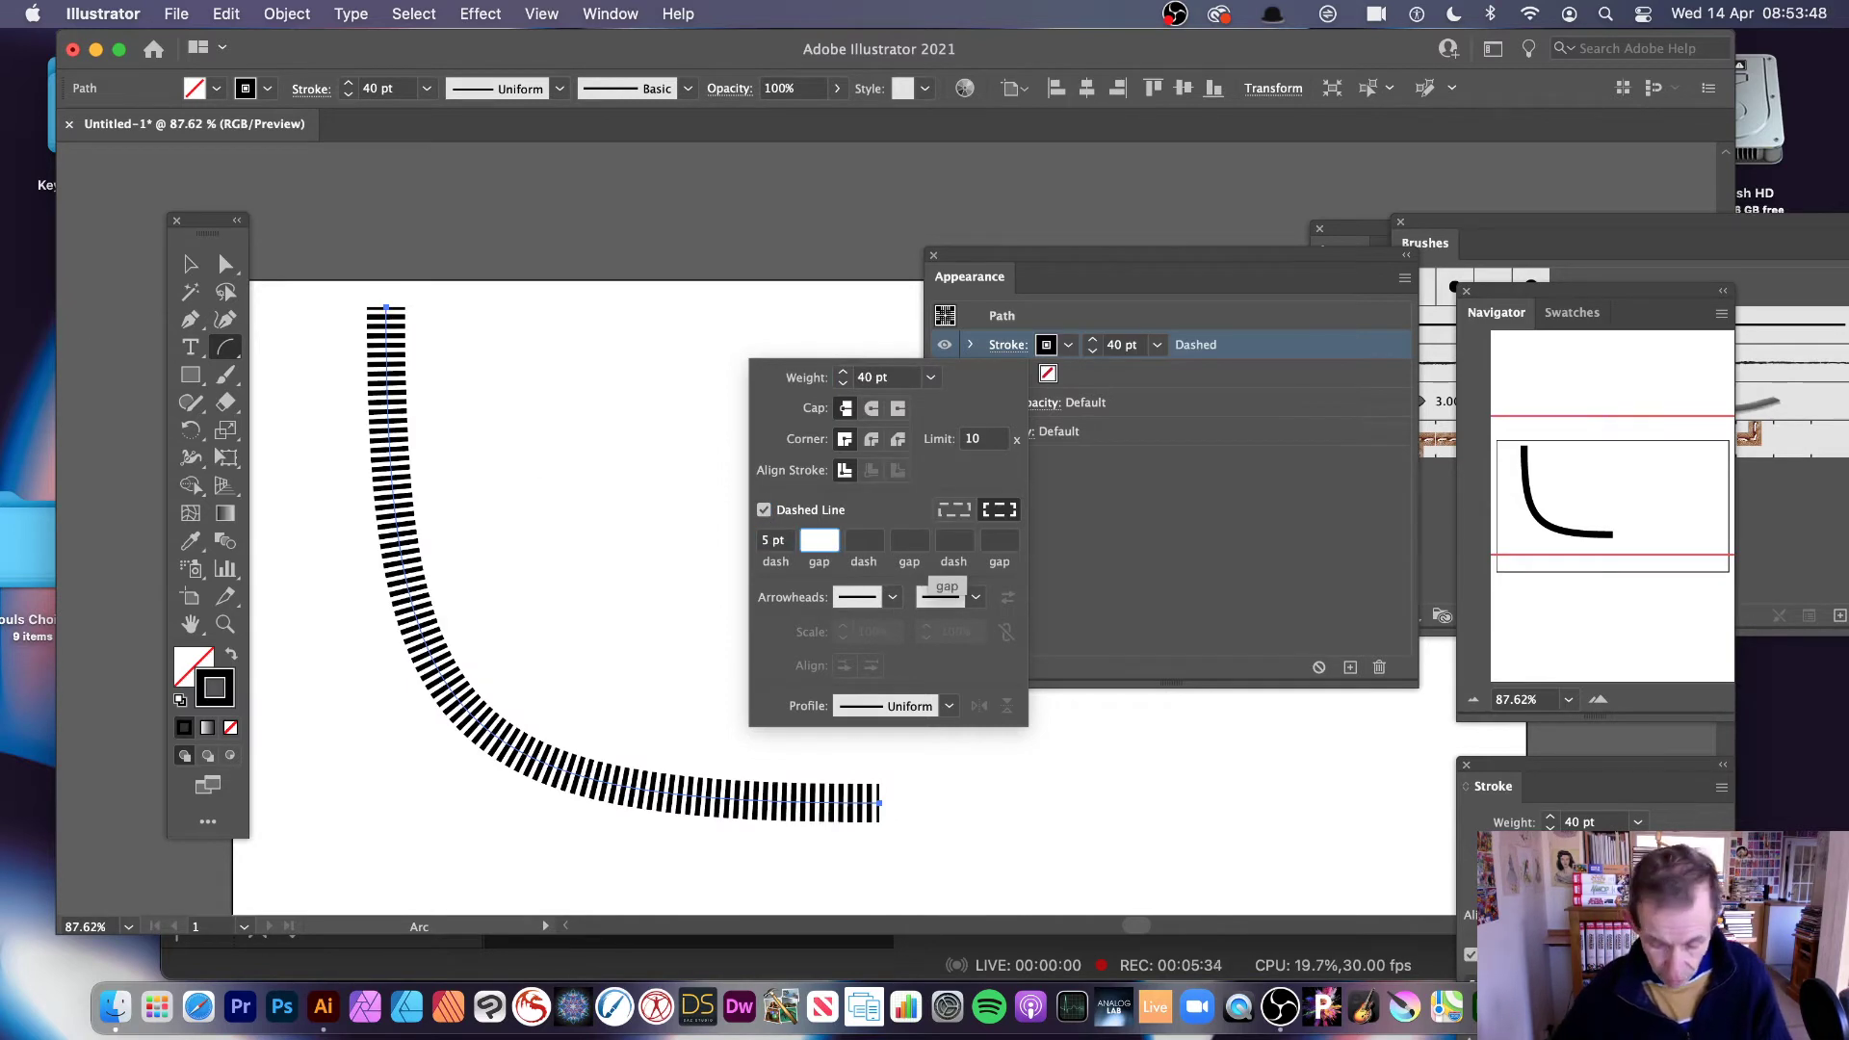
key(Tab)
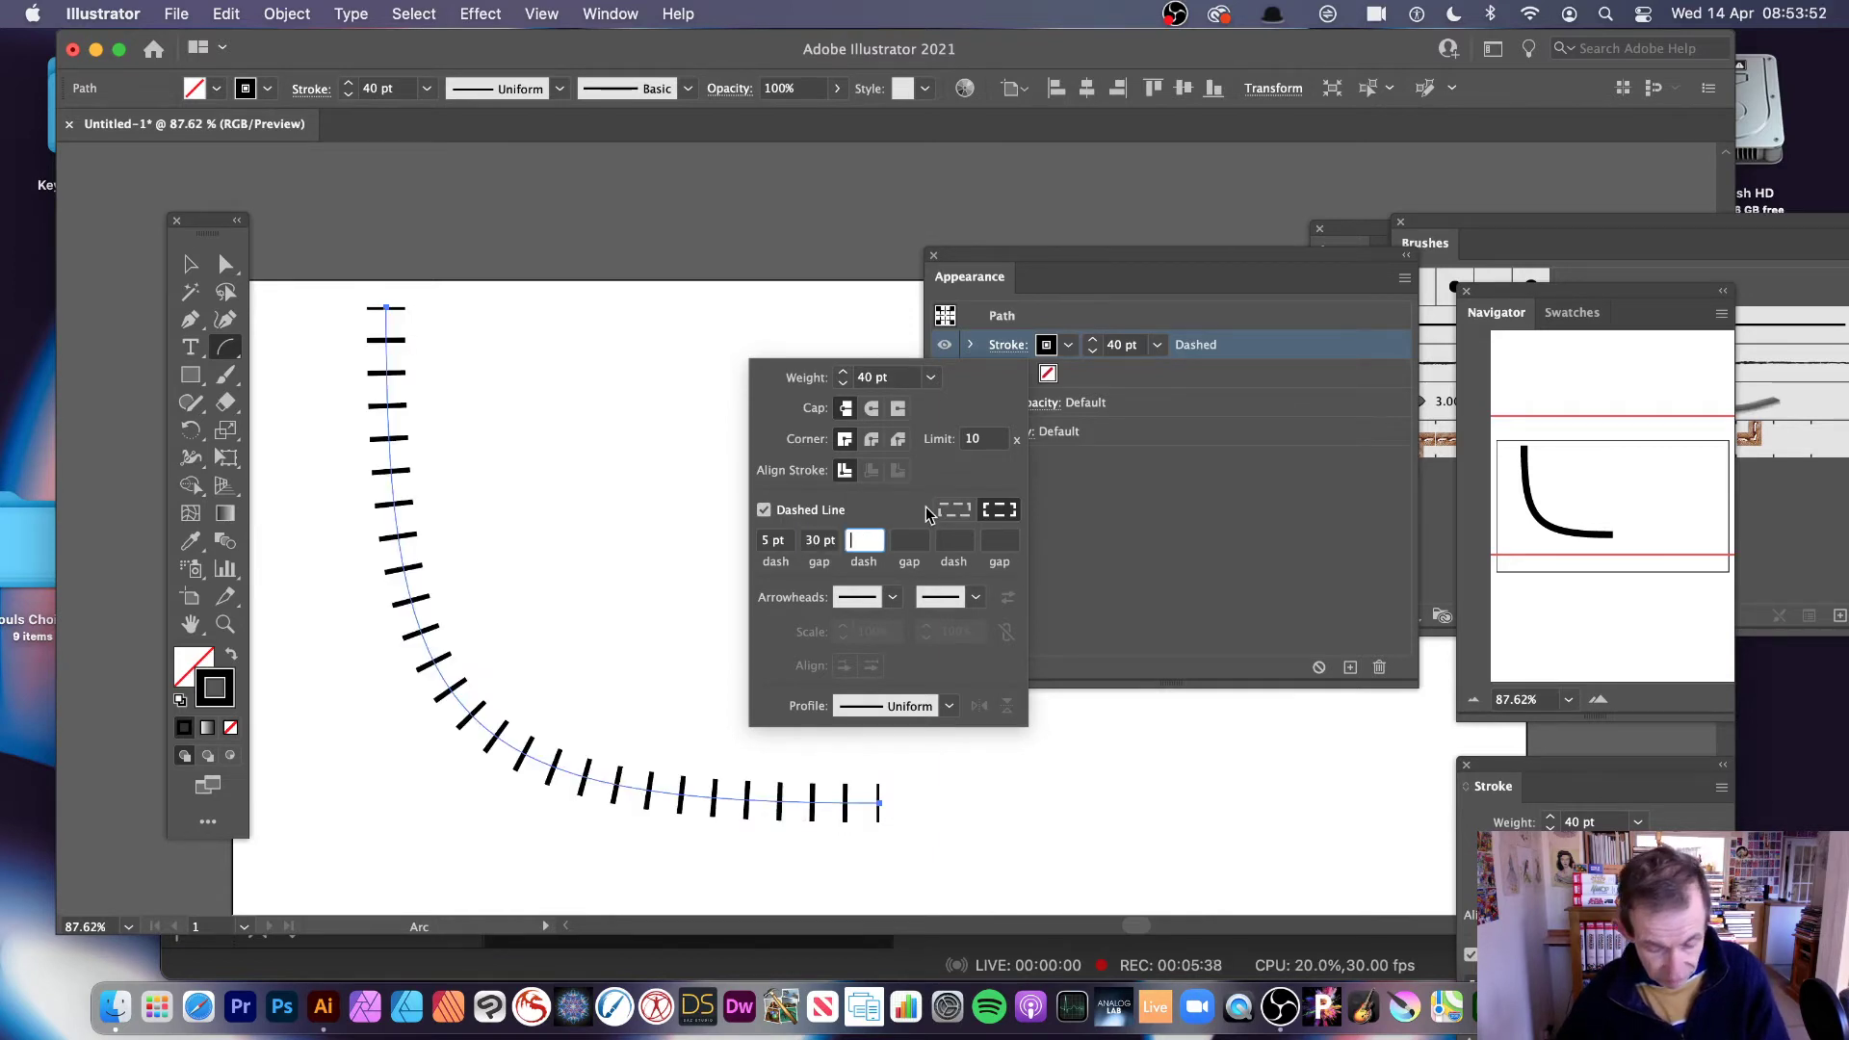
text(10)
key(Tab)
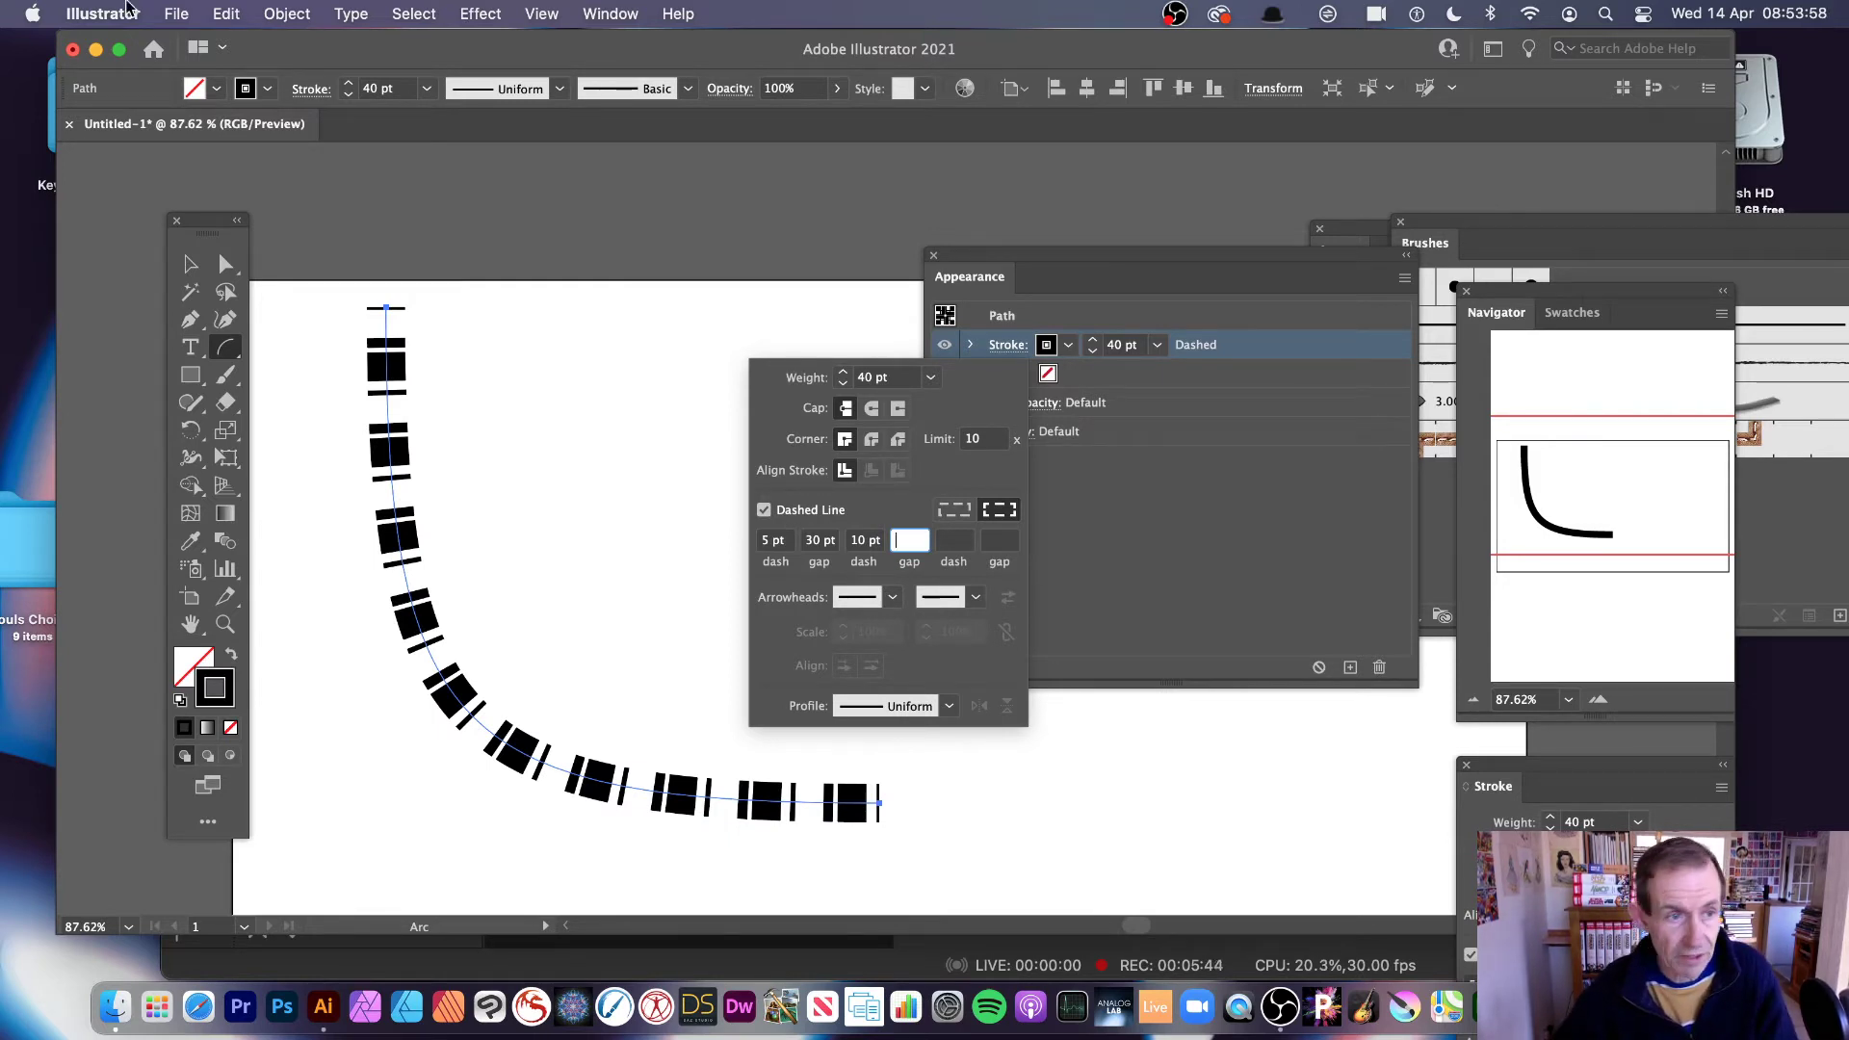
Step: Close the stroke options and delete the dashed arc from the artboard
key(Escape)
key(Delete)
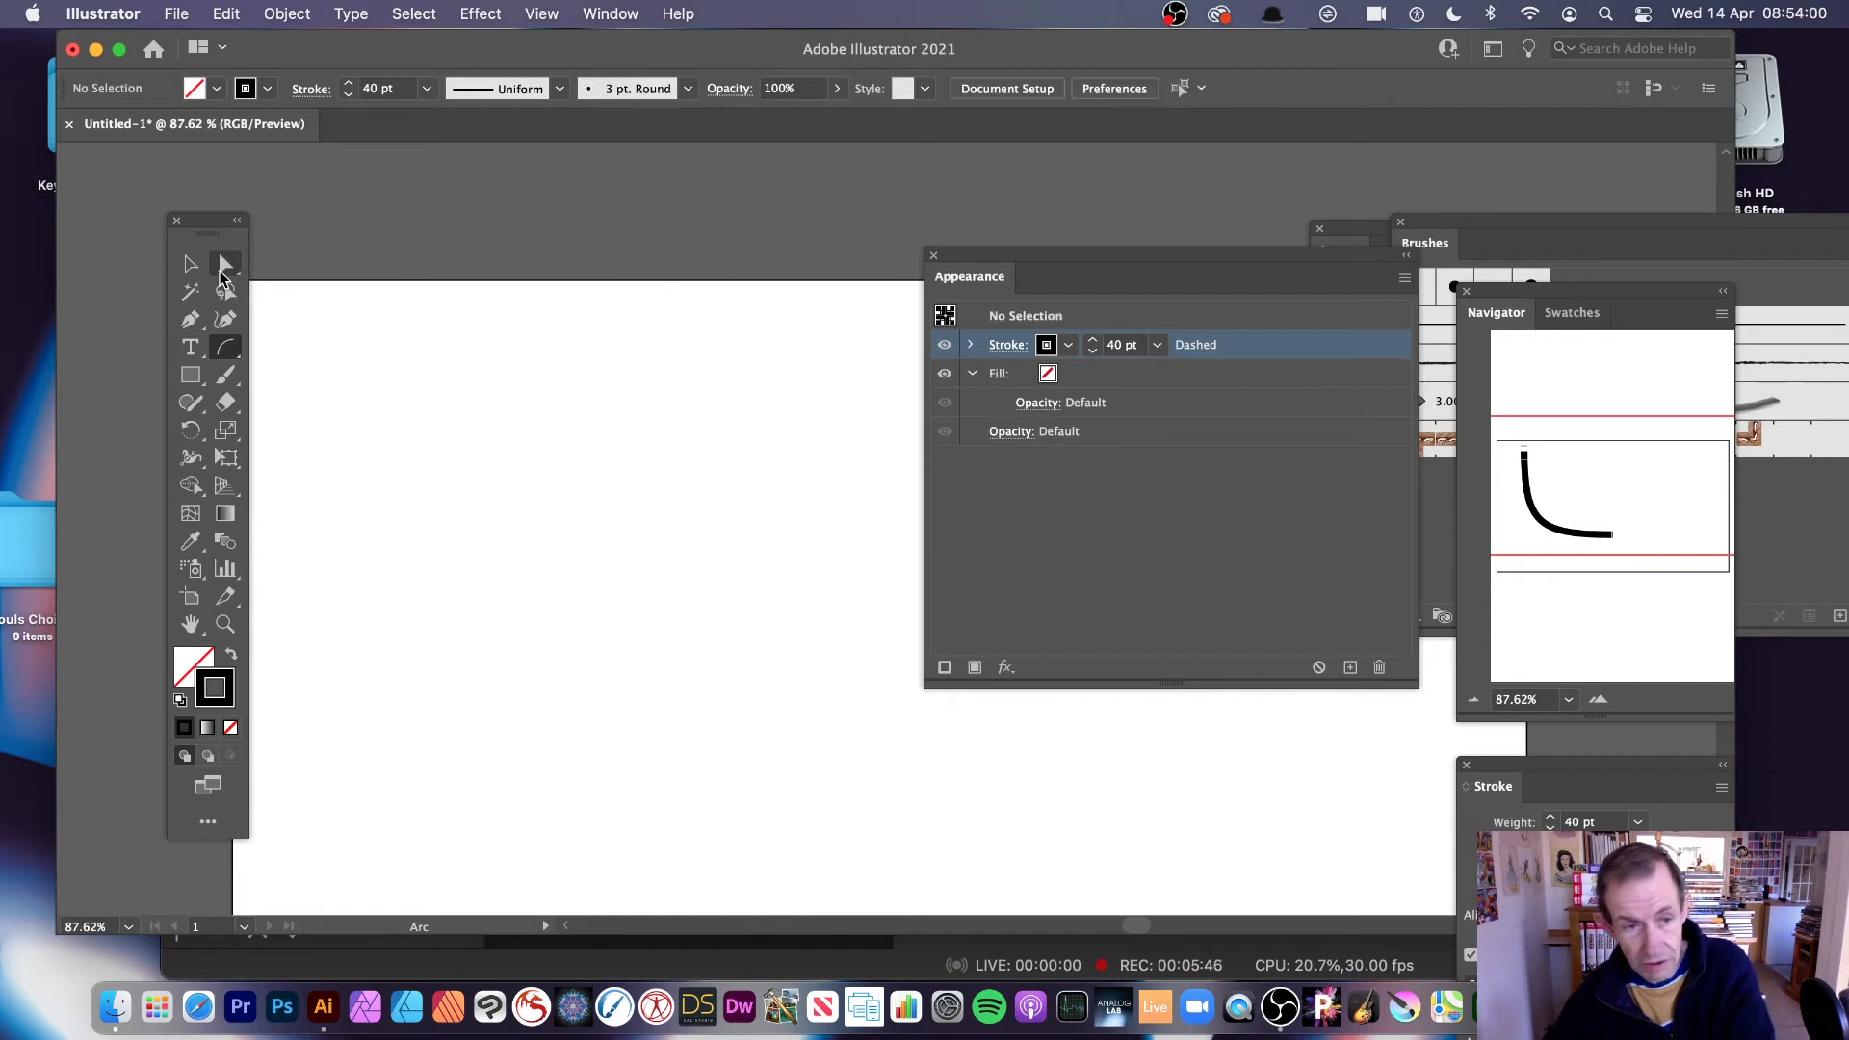
Step: Draw a new open arc from upper left to lower right and clear its appearance attributes
drag(428, 342, 801, 760)
click(1404, 277)
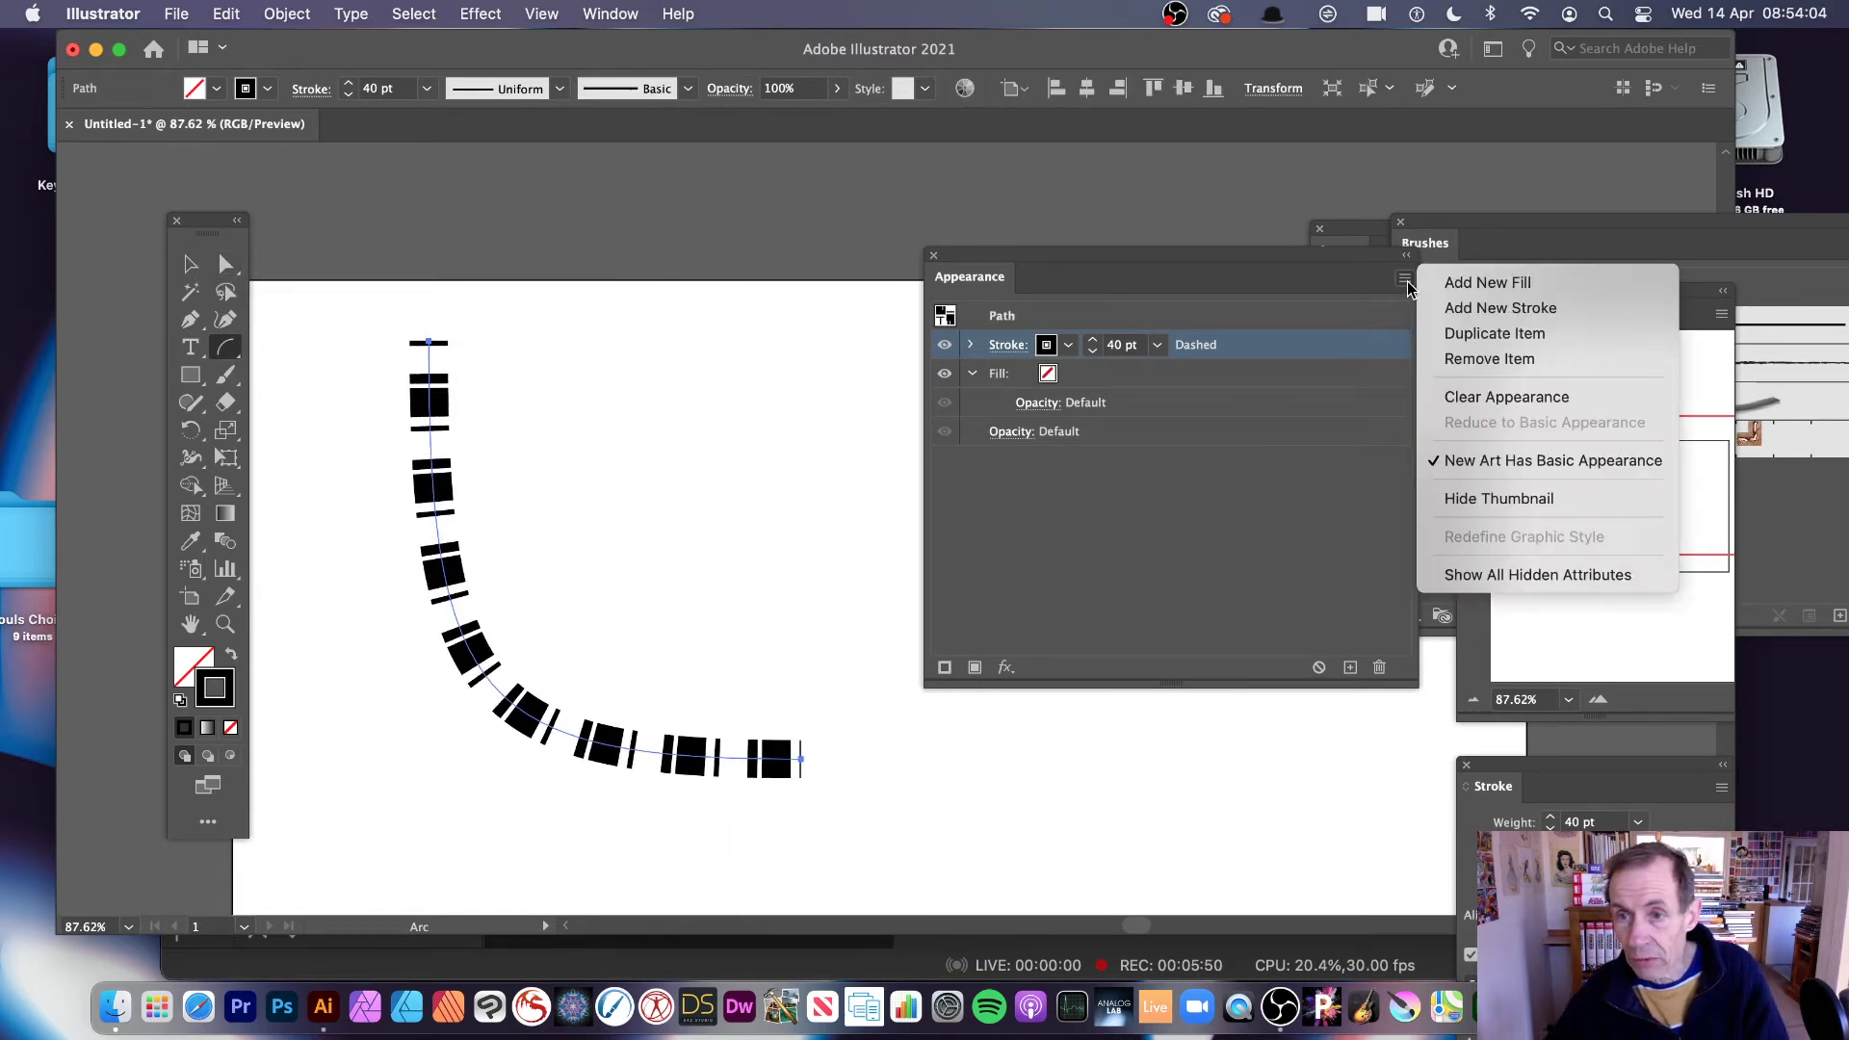
click(1494, 404)
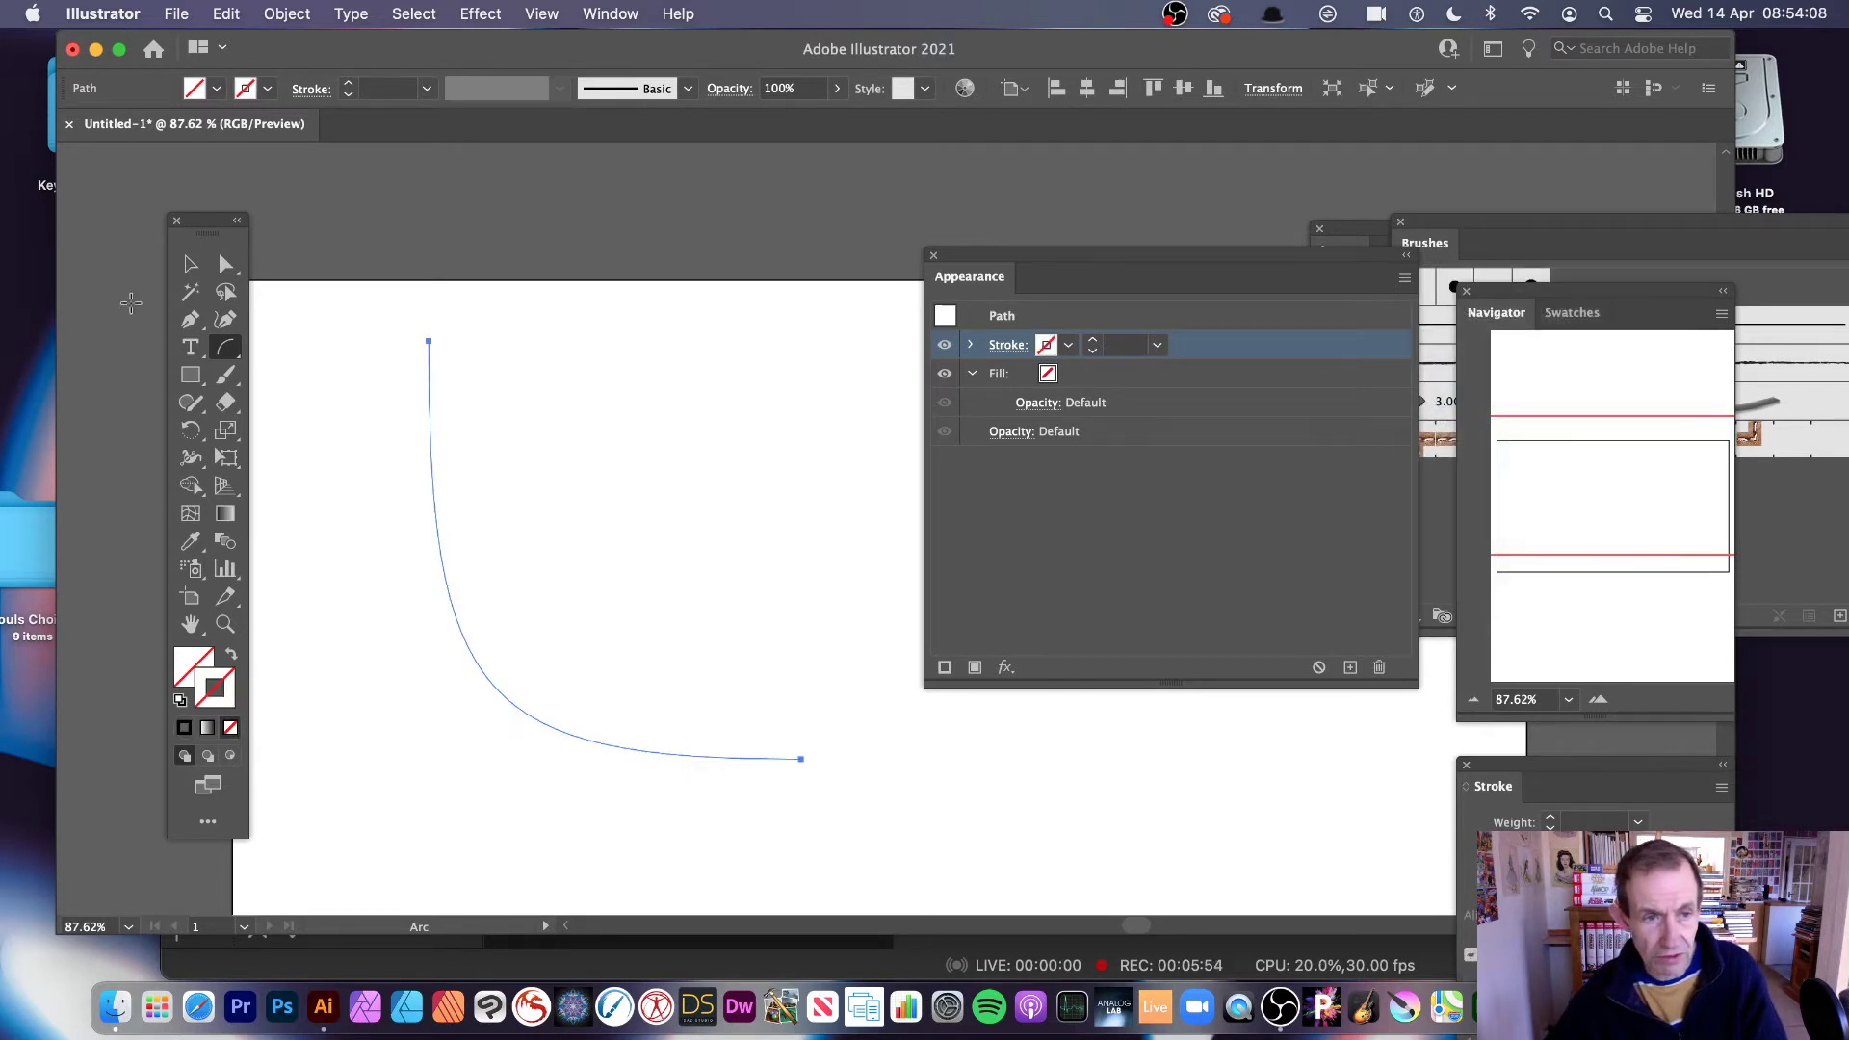
Step: Give the bare arc an 8 pt red stroke
click(427, 89)
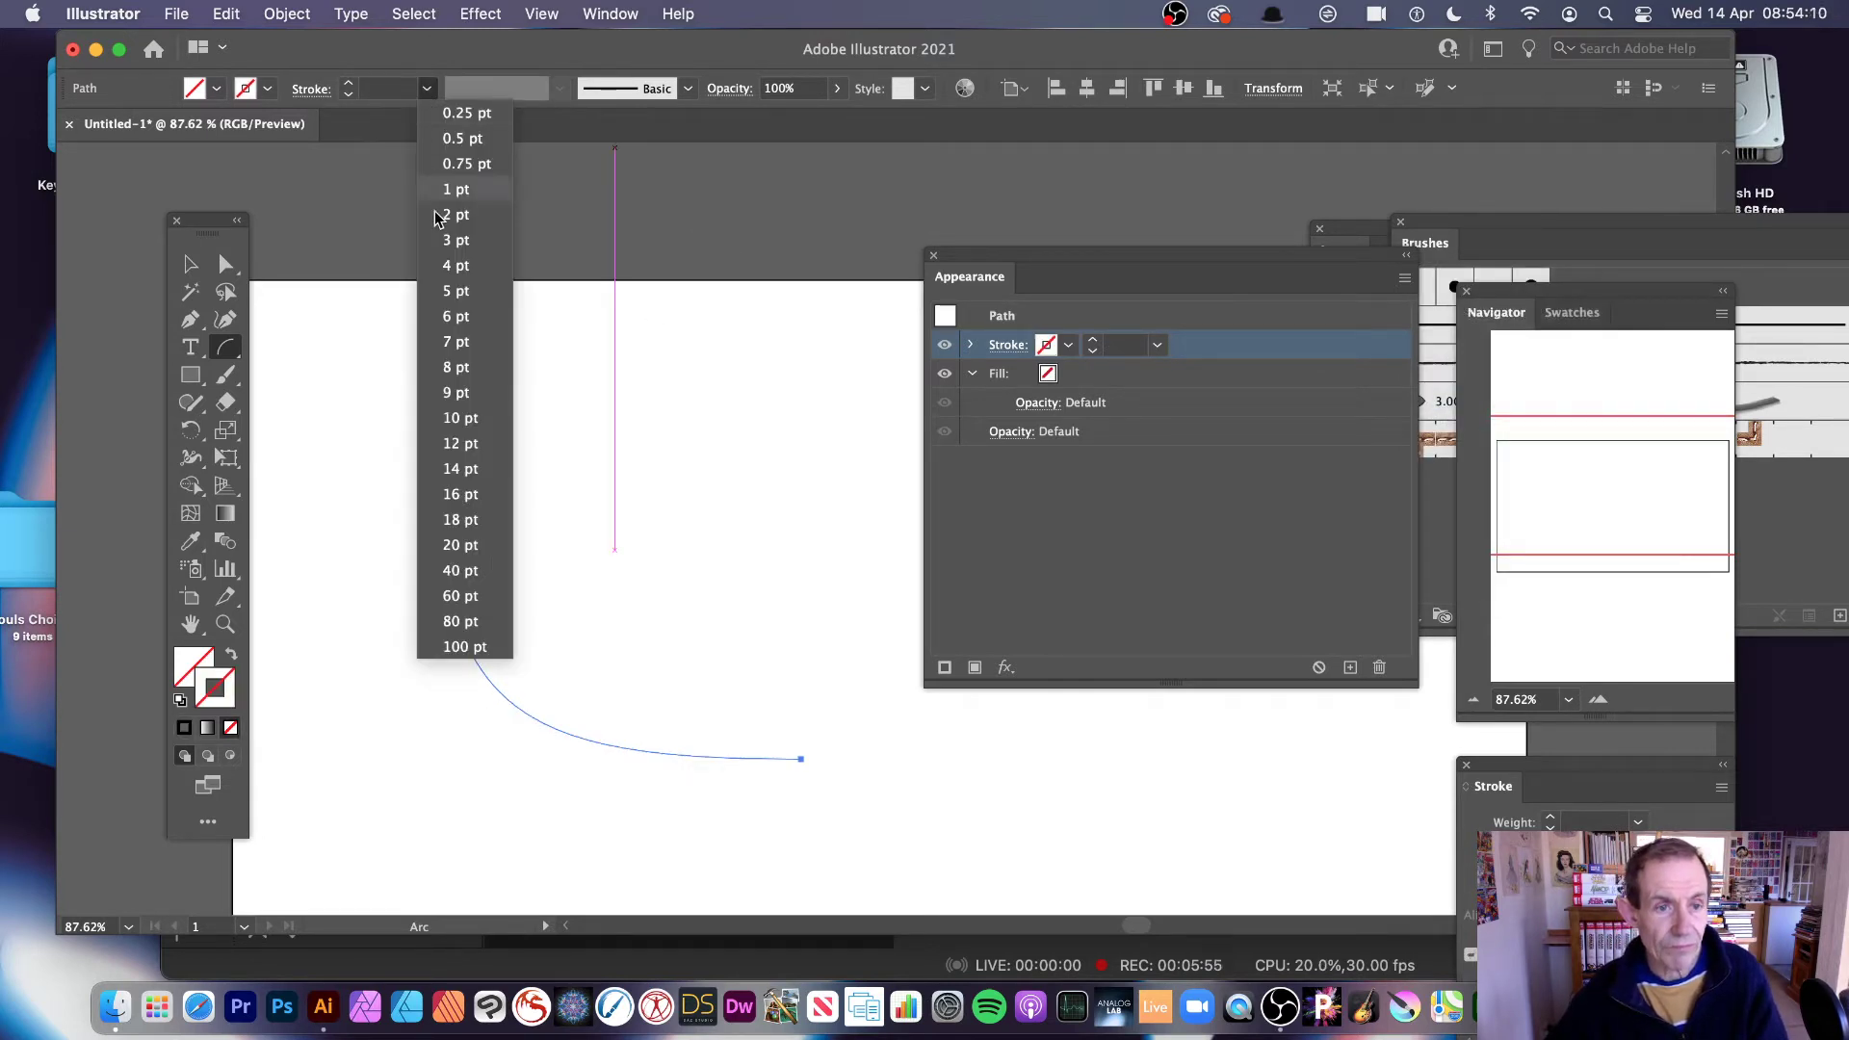
click(455, 368)
click(188, 265)
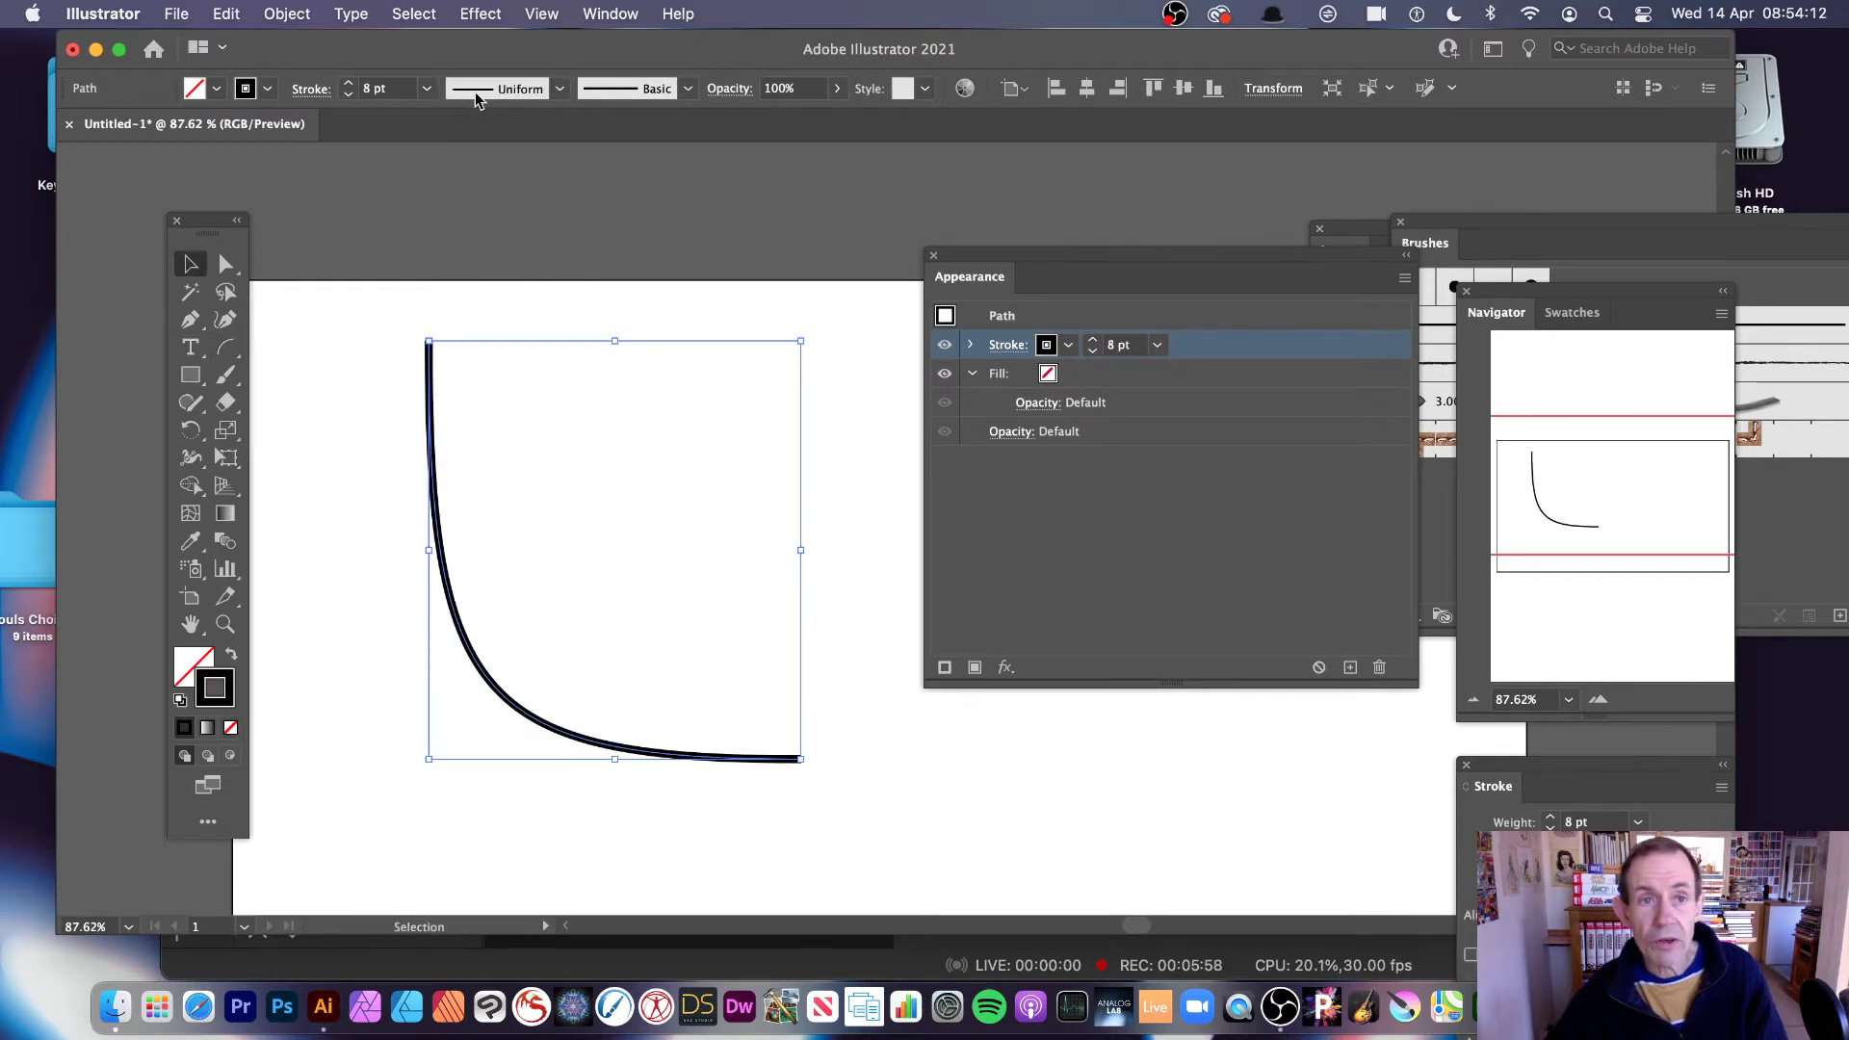
click(265, 88)
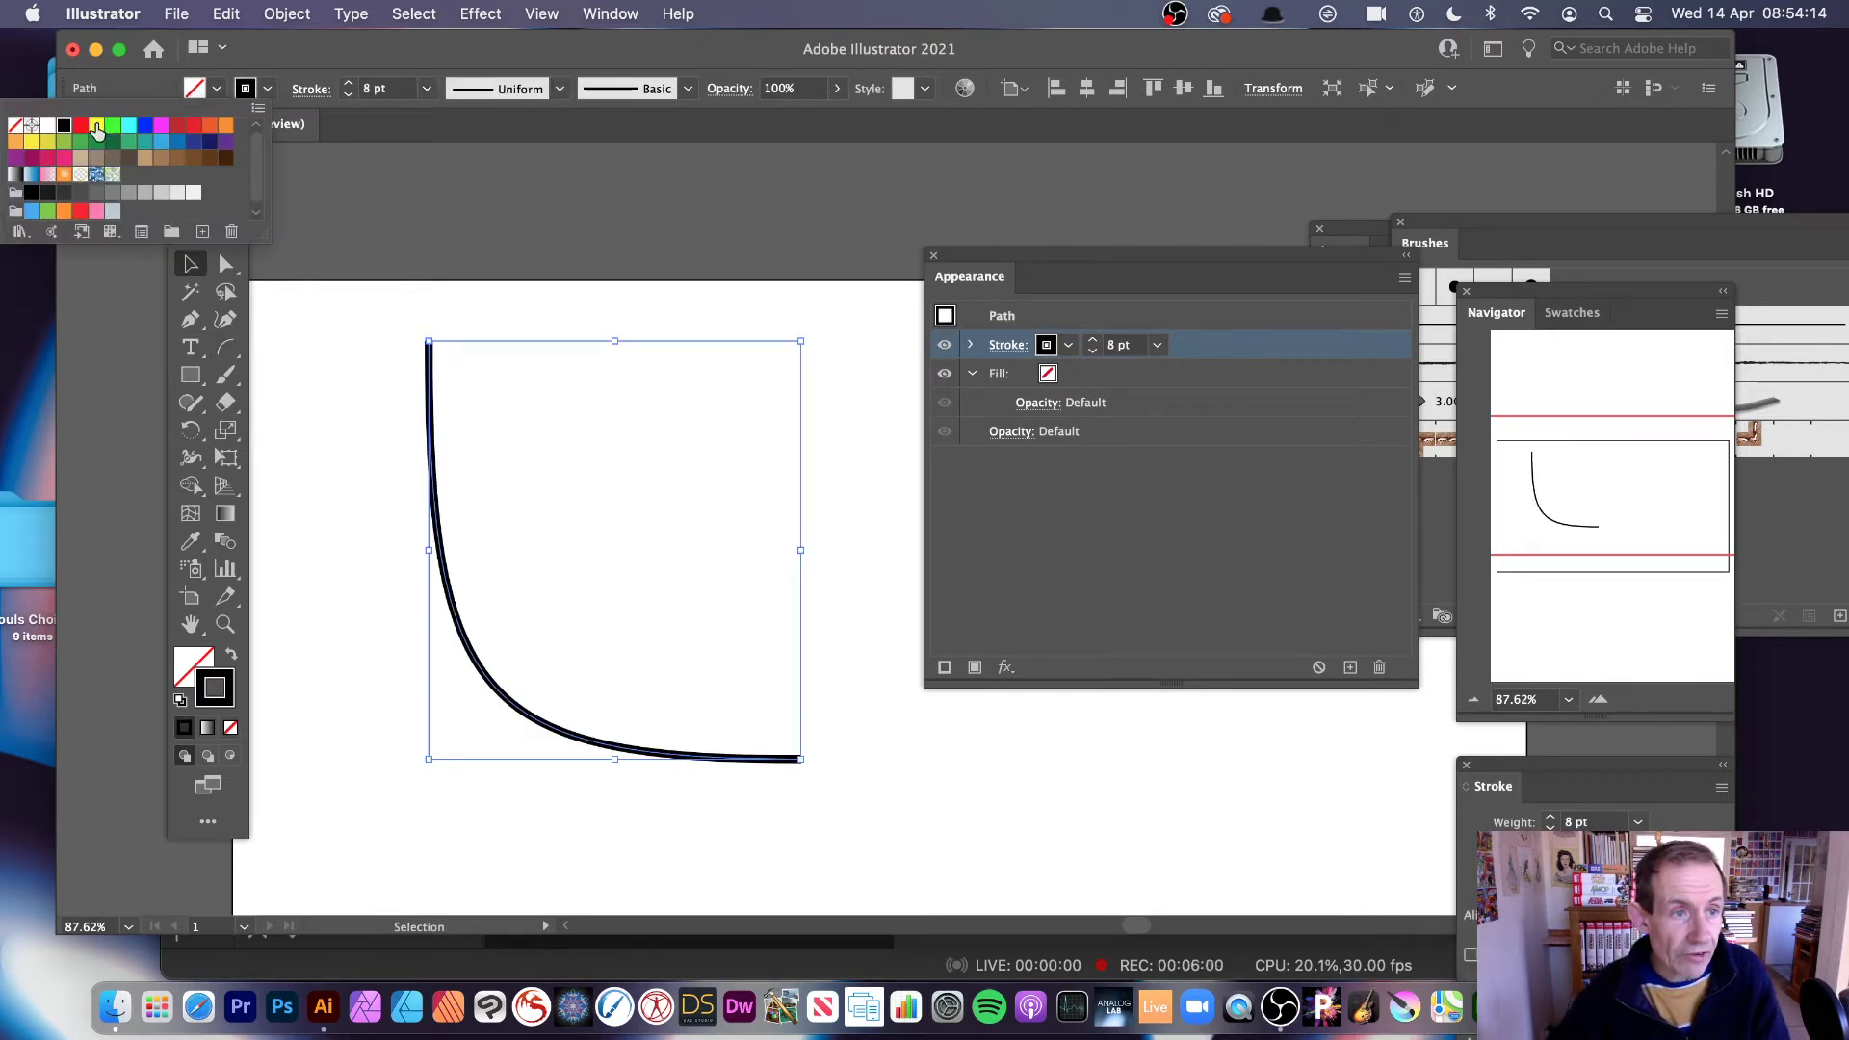
click(80, 126)
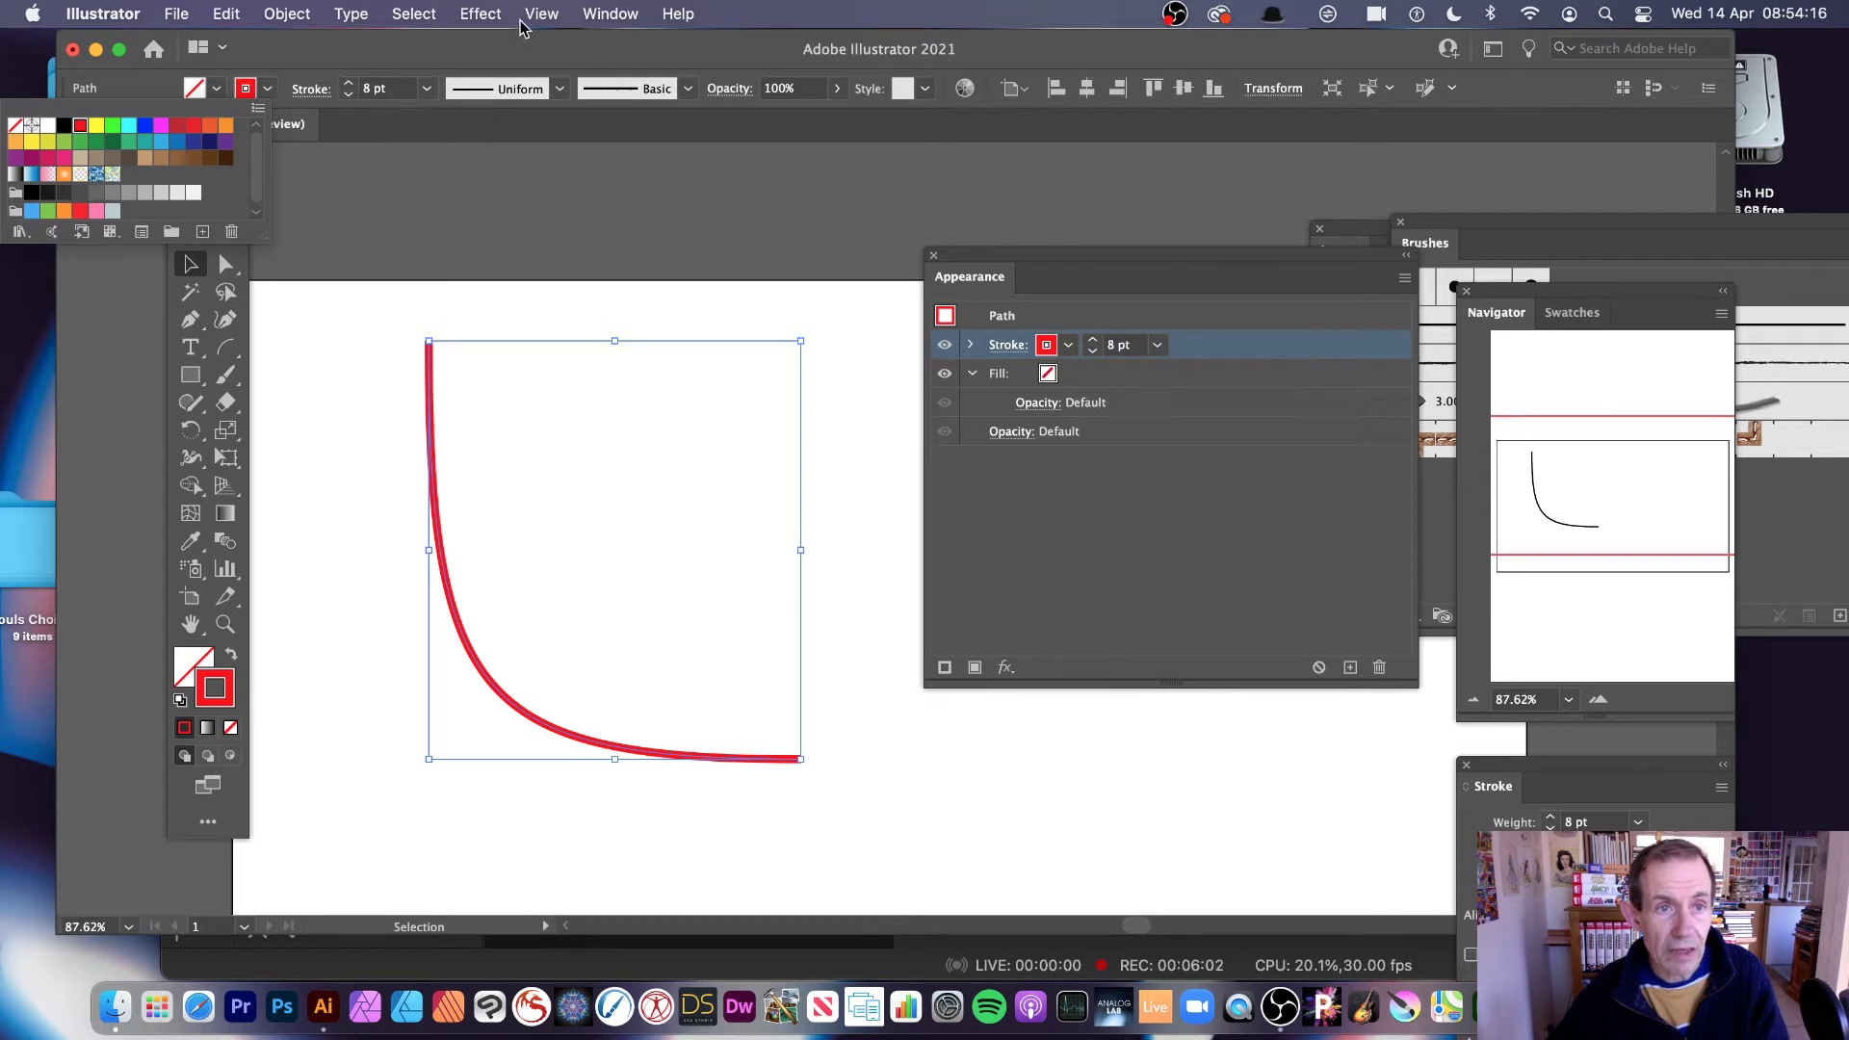
Step: Apply the 3D Extrude & Bevel effect to the red arc
click(491, 11)
click(422, 414)
click(408, 414)
click(430, 425)
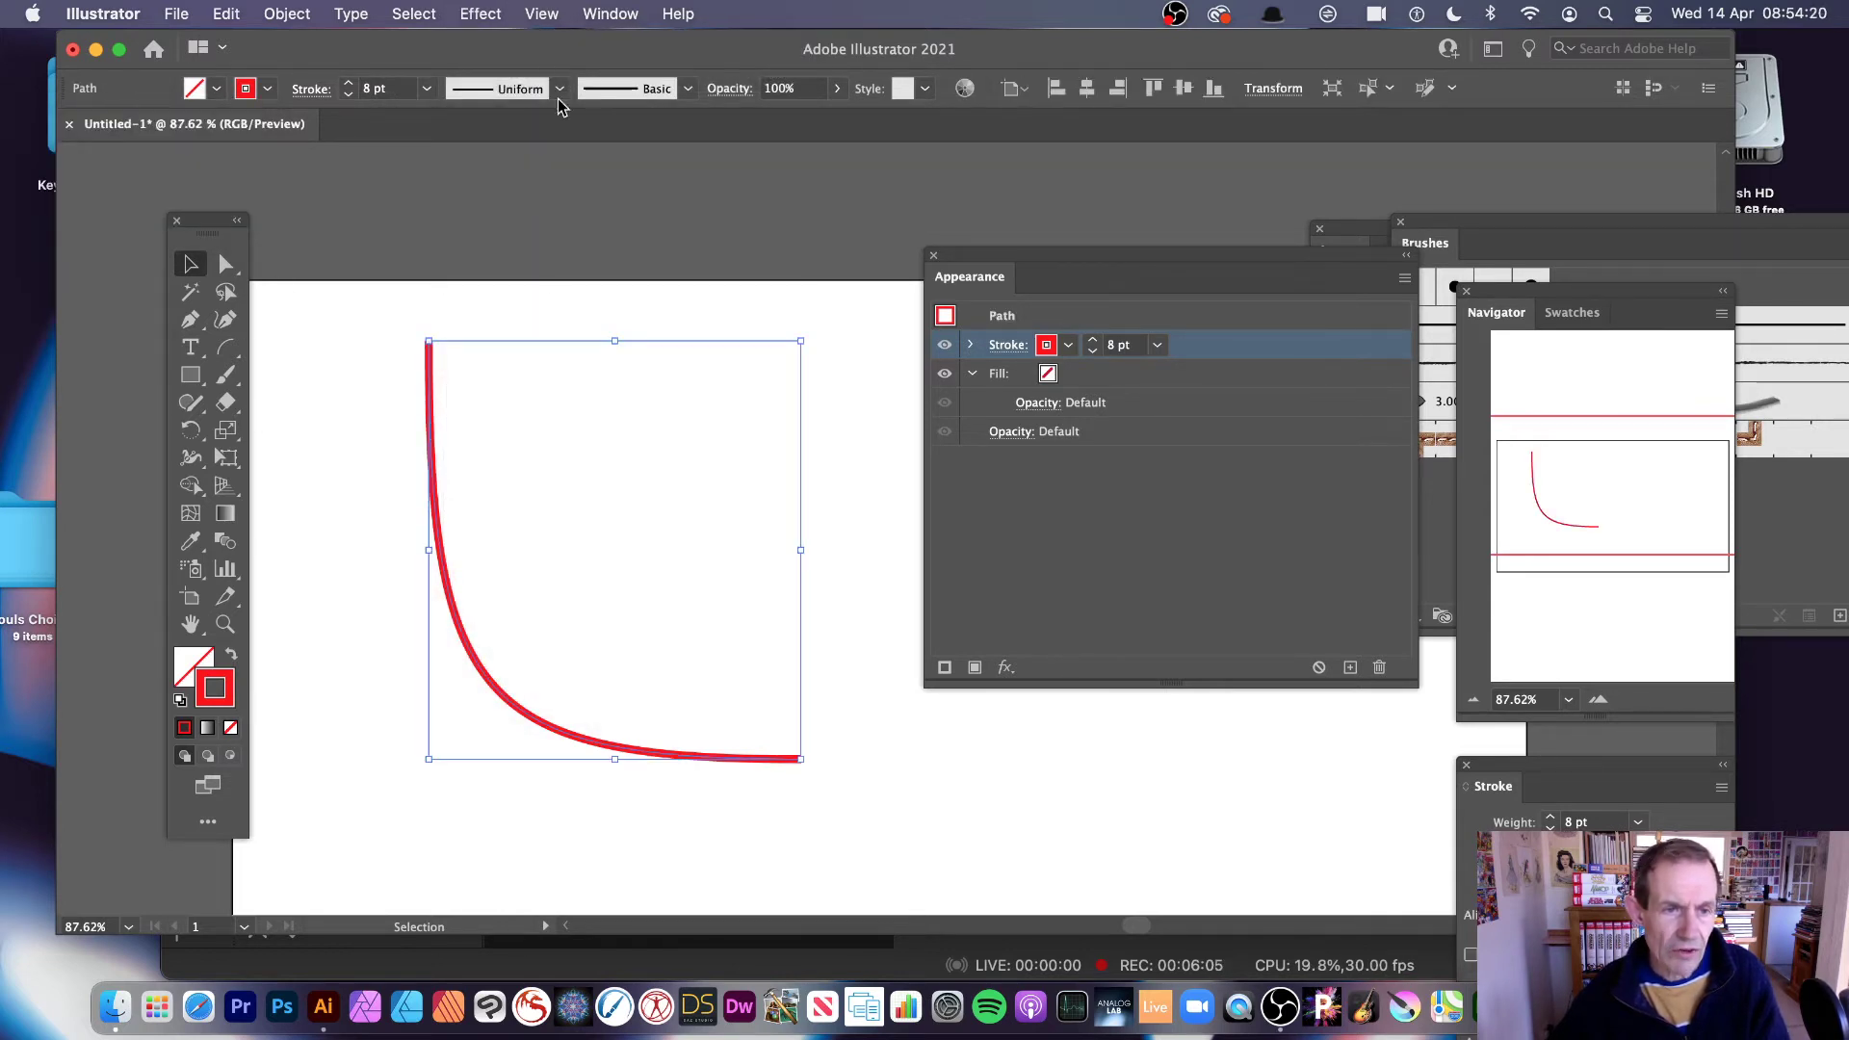
click(491, 14)
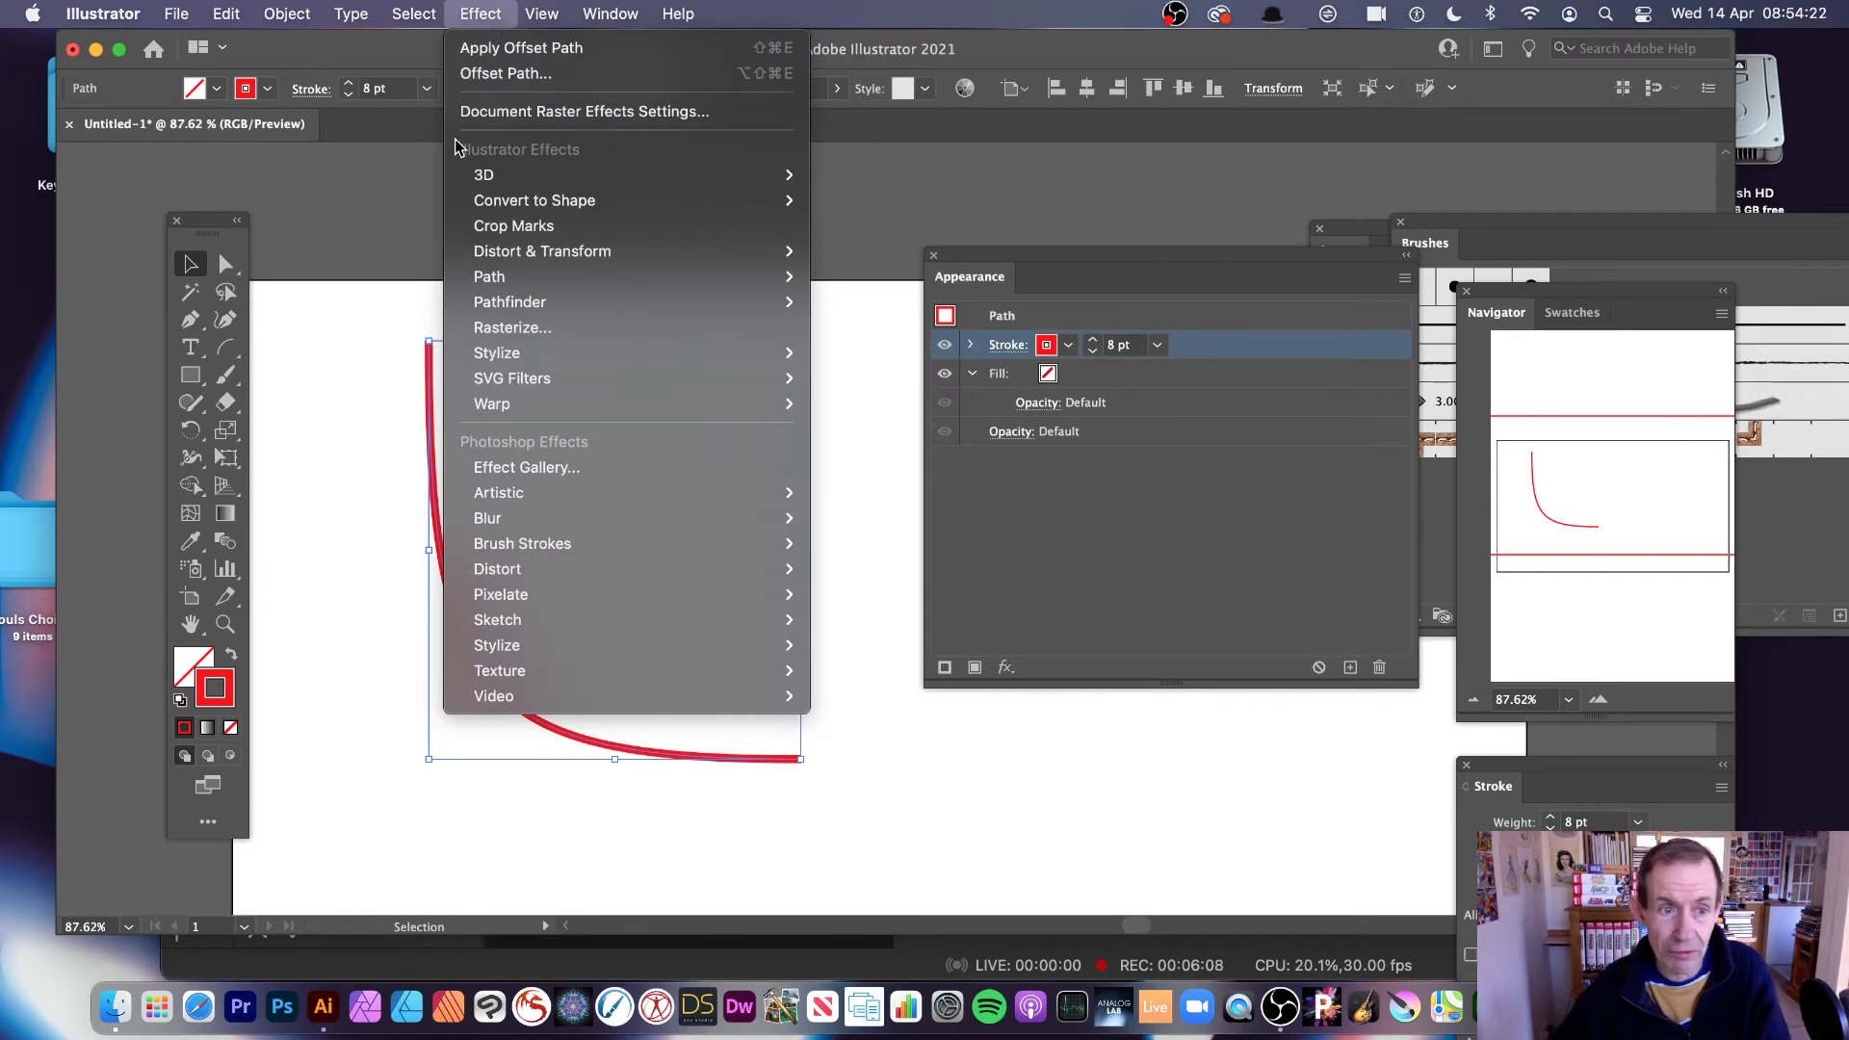
mouse_move(626, 175)
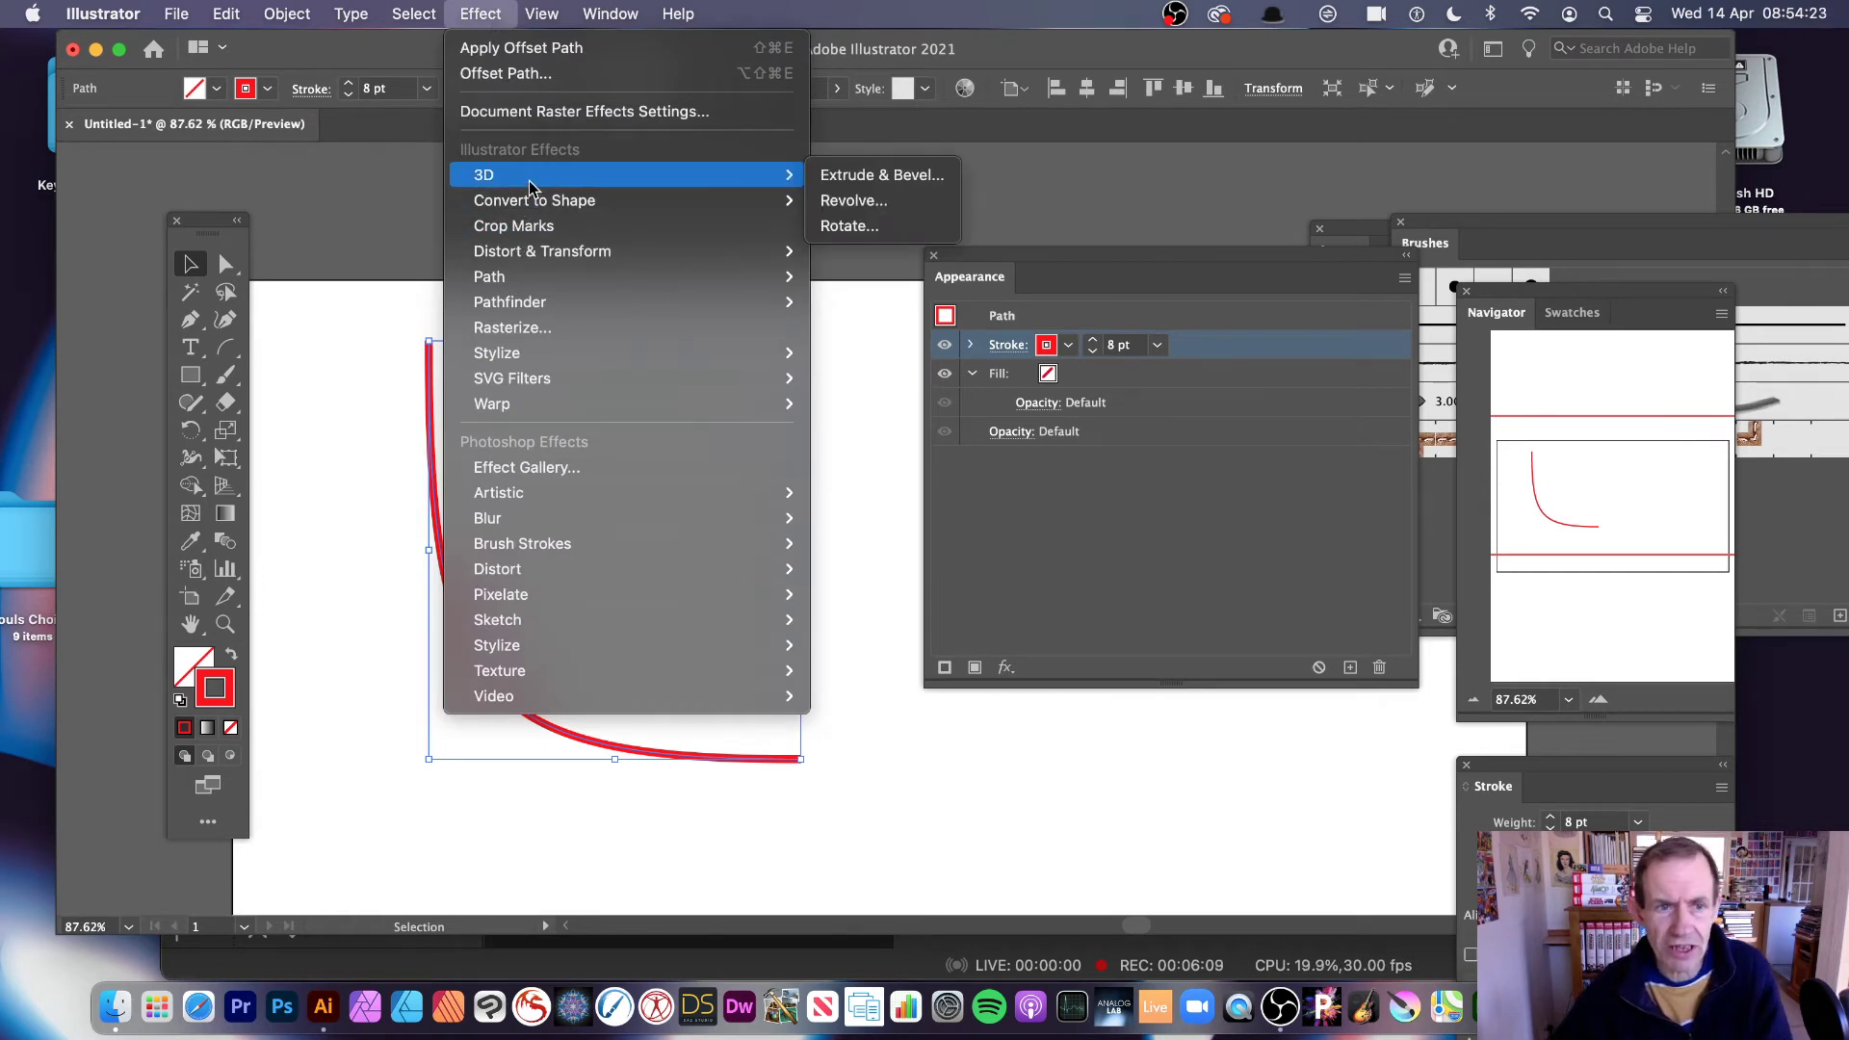
click(872, 179)
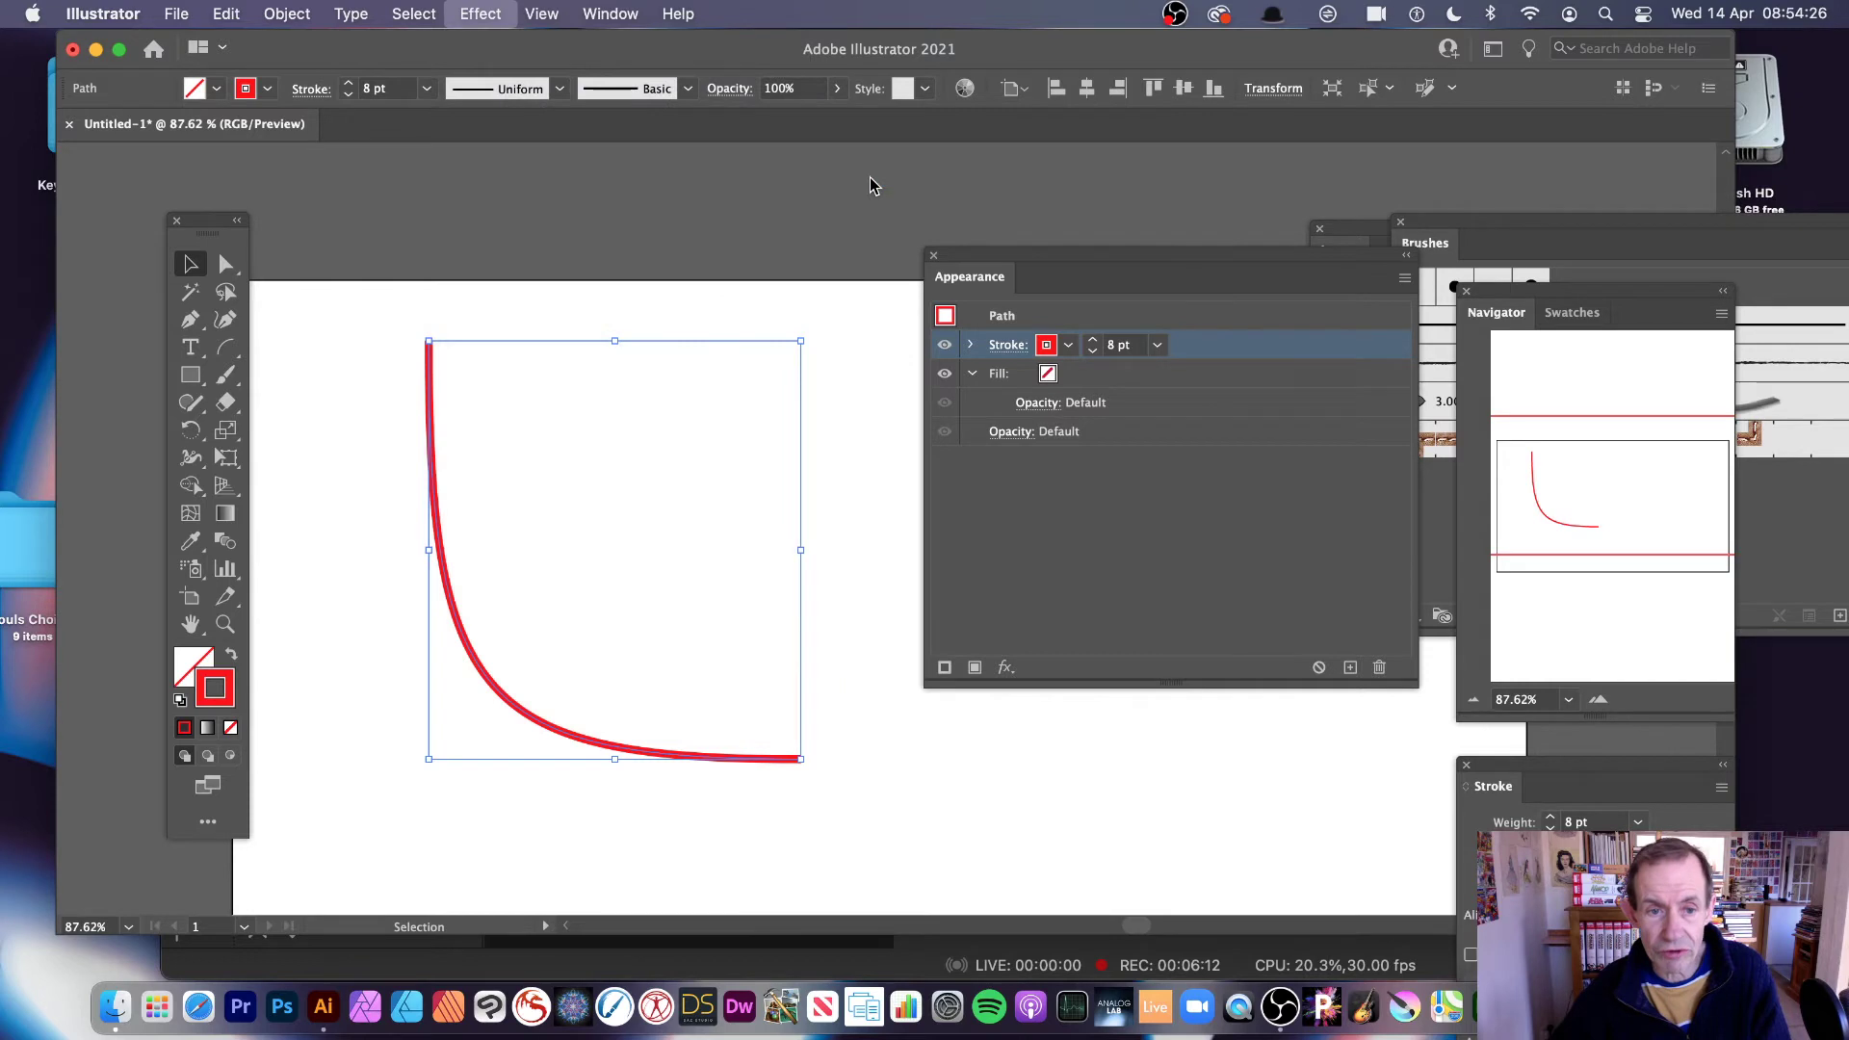
mouse_move(1040, 279)
mouse_down()
mouse_move(987, 294)
mouse_move(1040, 279)
mouse_move(997, 352)
mouse_move(1040, 313)
mouse_up()
click(1414, 574)
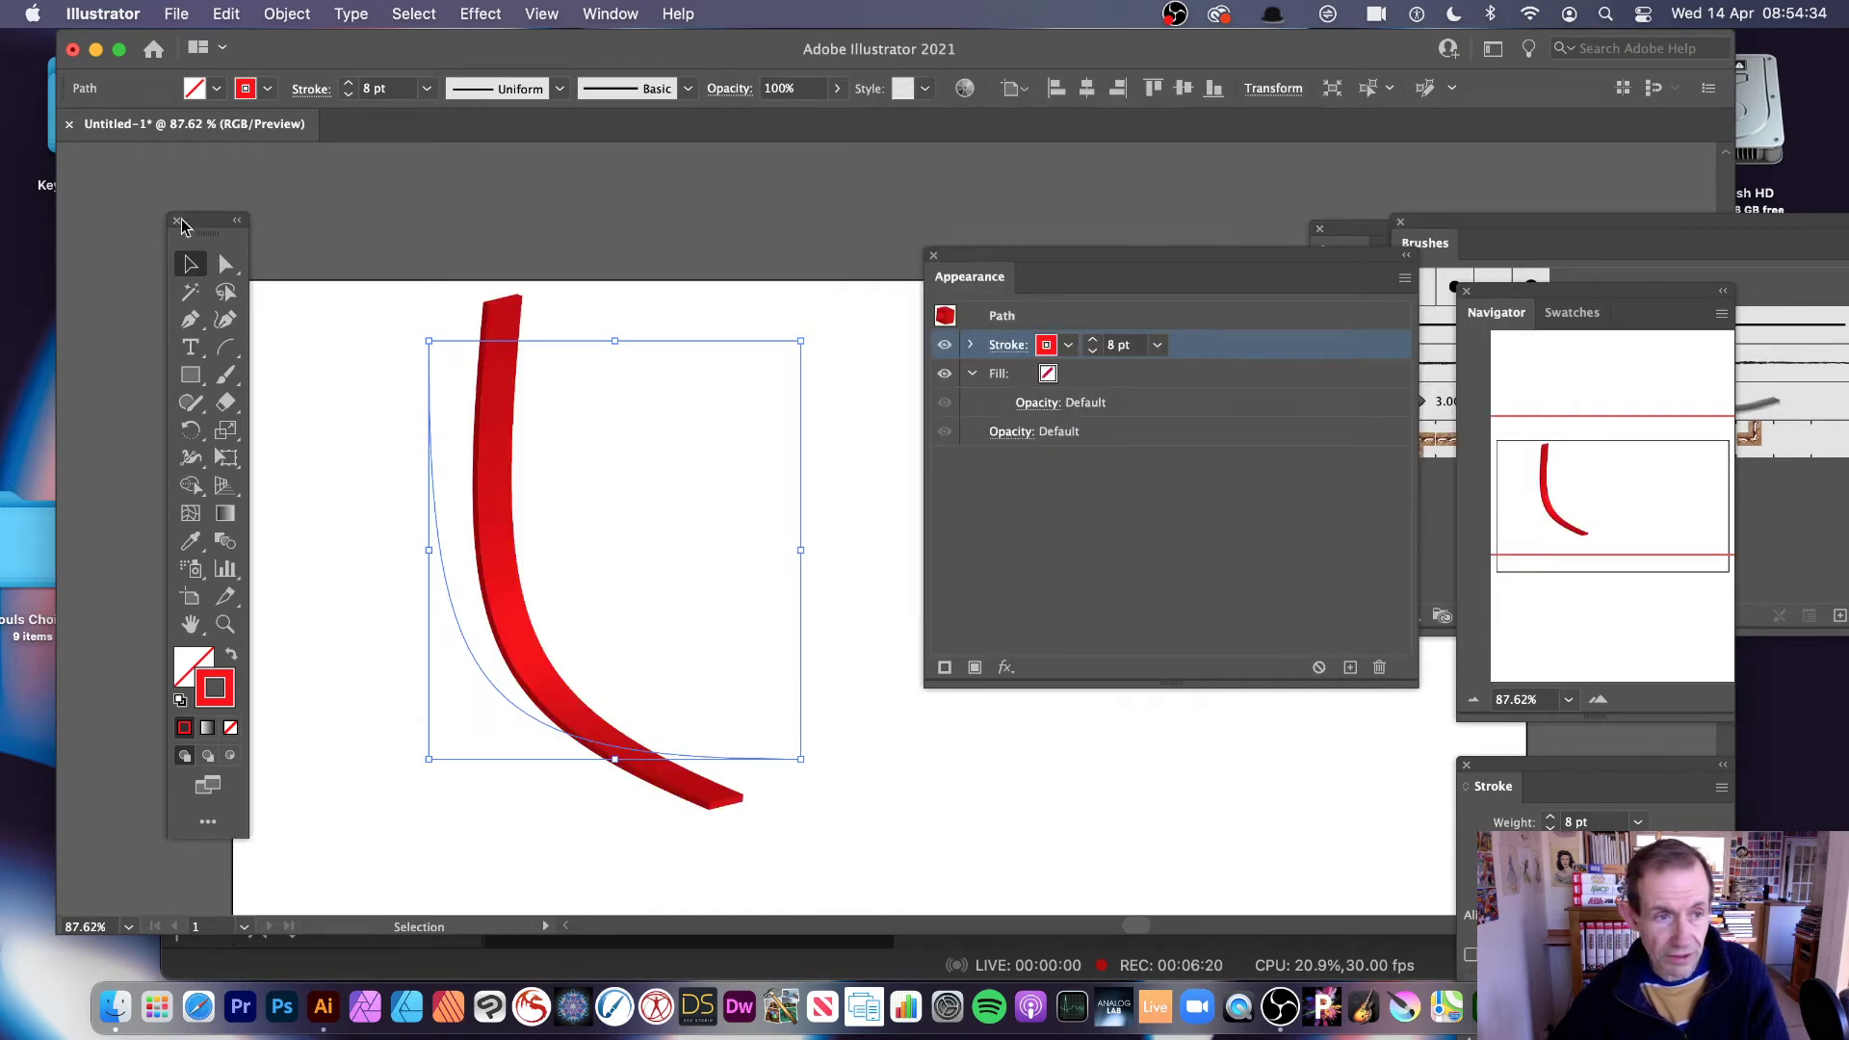
Step: Delete the extruded arc and draw a new open red arc in its place with the Arc tool
click(541, 347)
click(500, 364)
key(Delete)
click(226, 347)
drag(405, 345, 827, 765)
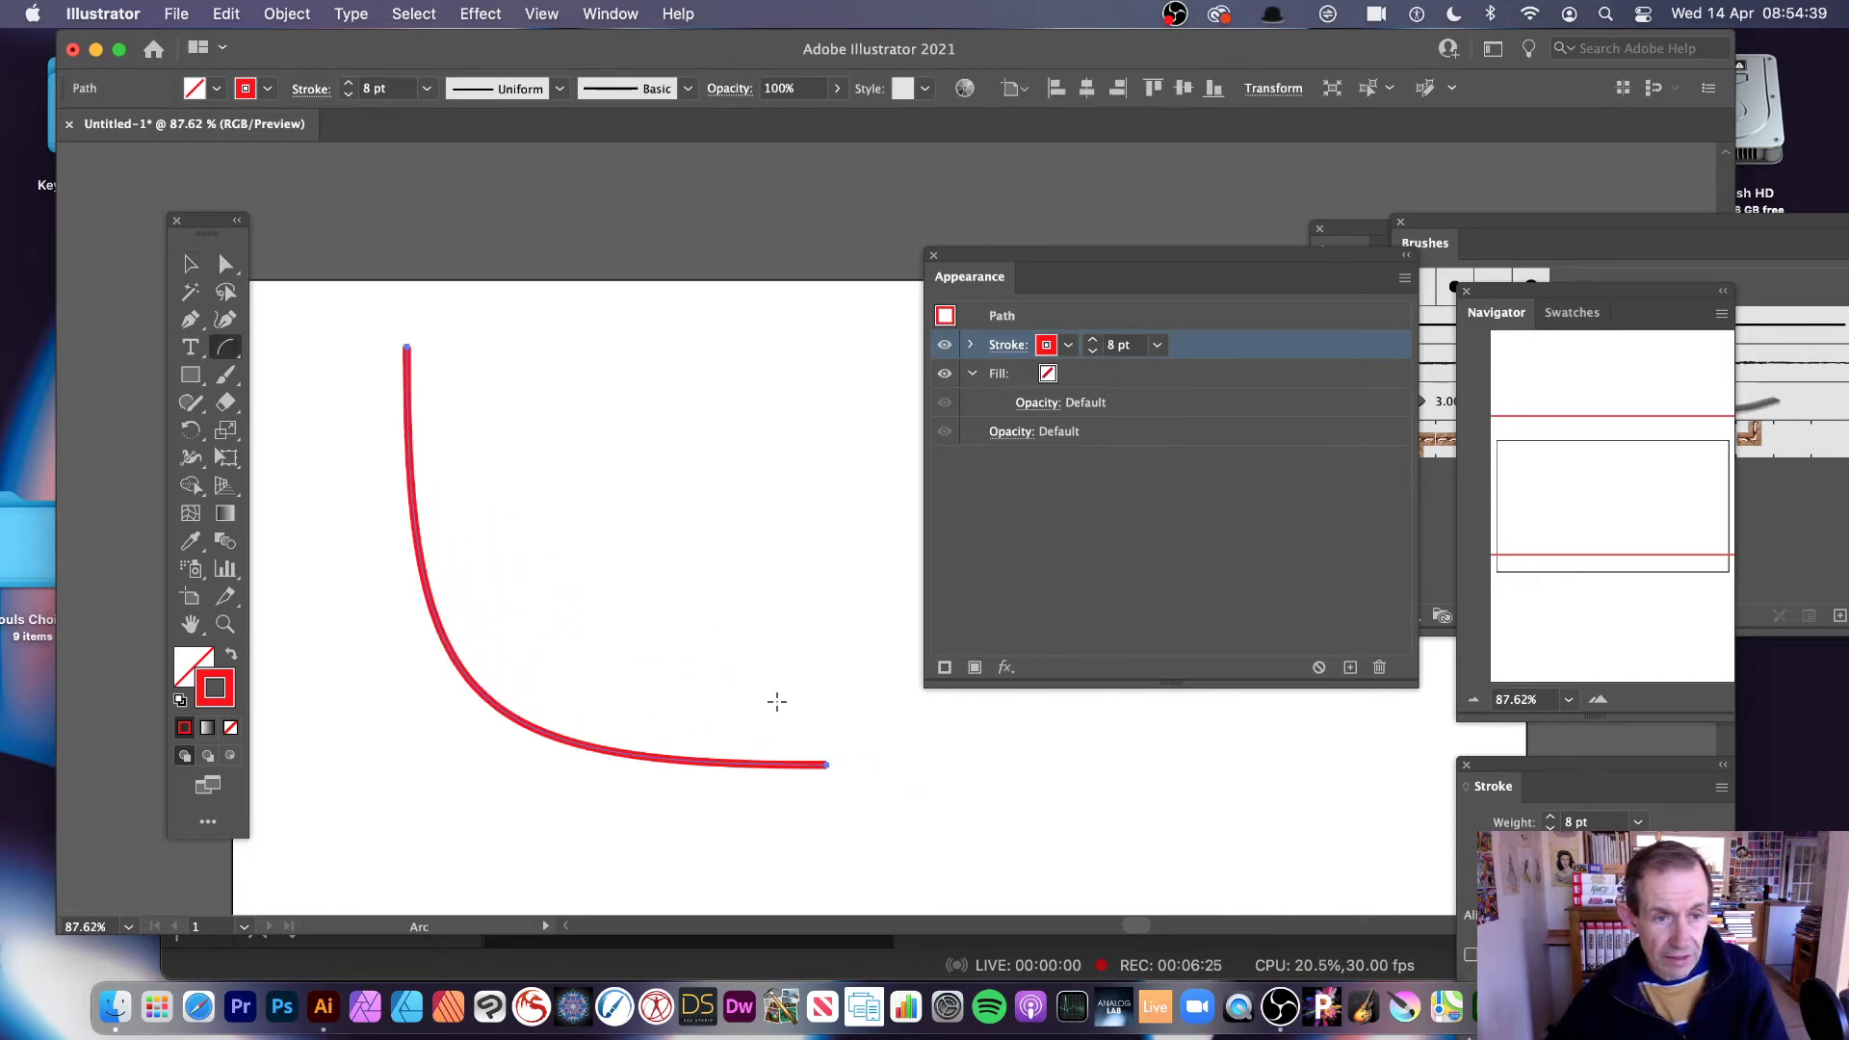
Step: Try making a pattern from the red arc, shrinking the arc within the tile, and cancel the pattern editing
click(295, 16)
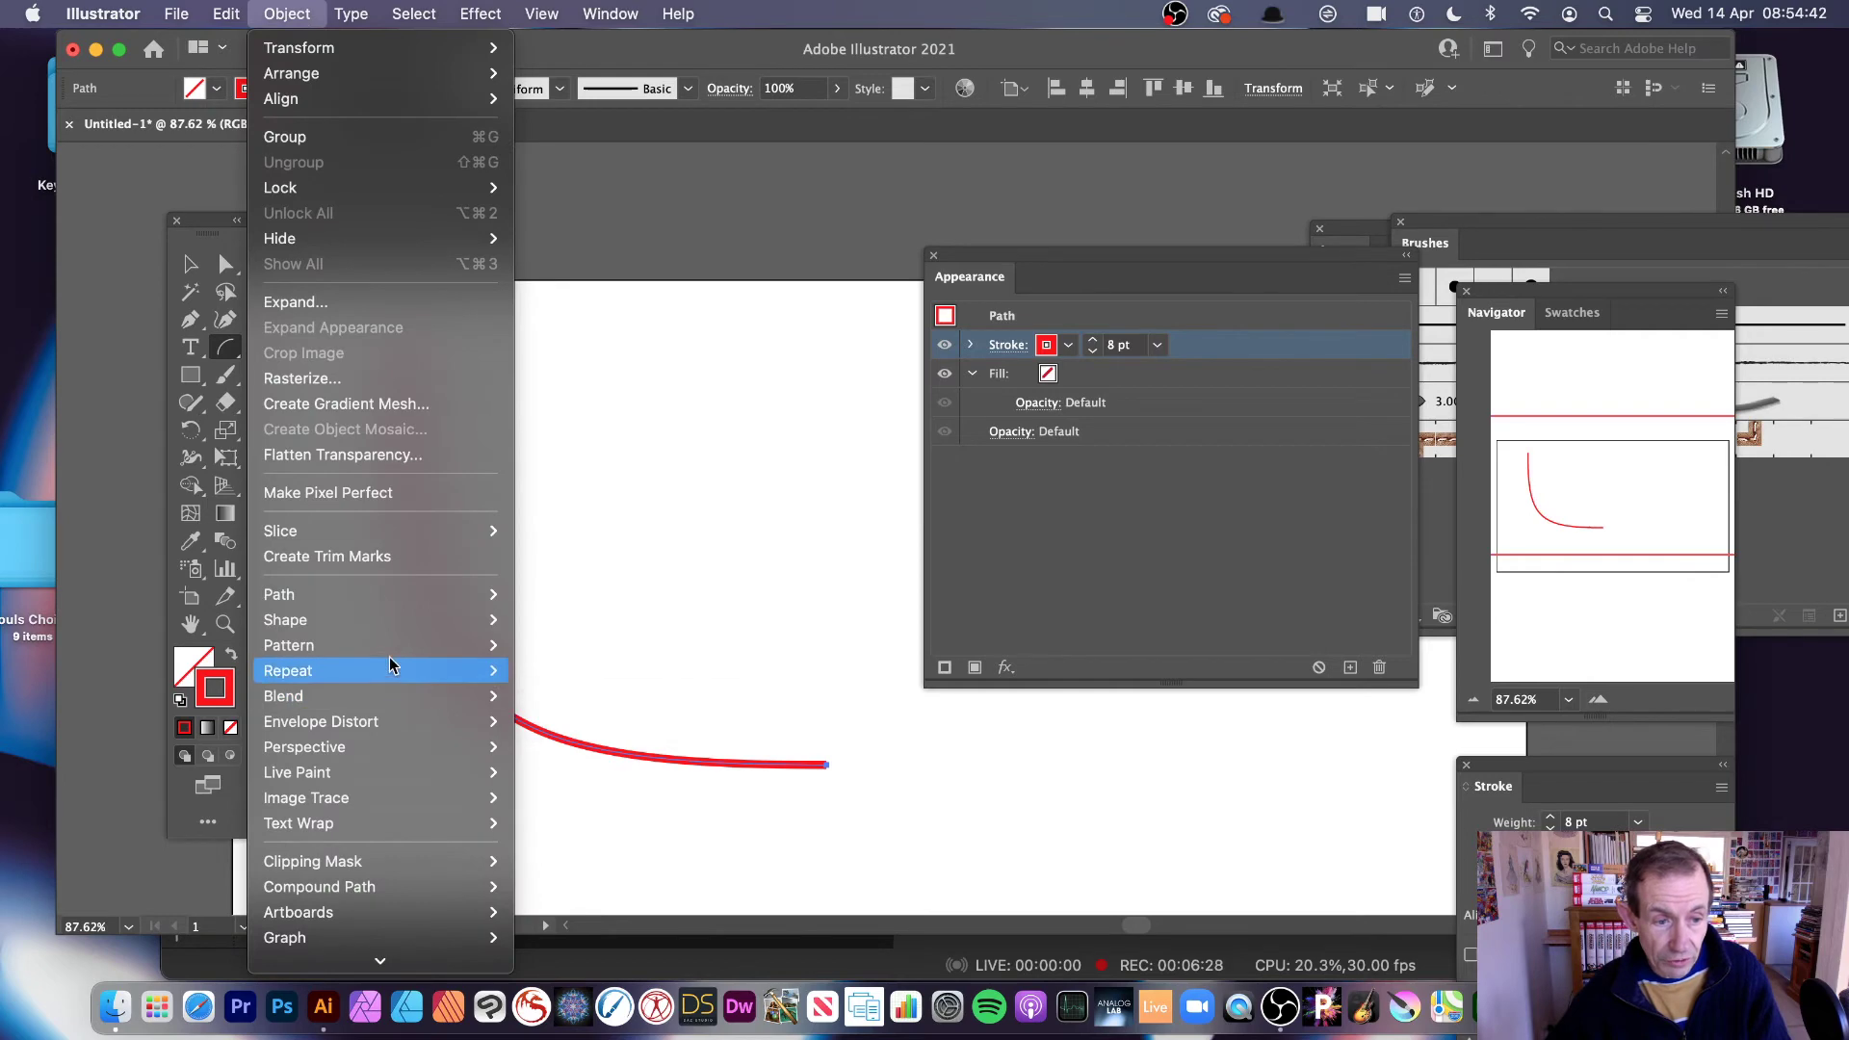
mouse_move(401, 653)
click(603, 647)
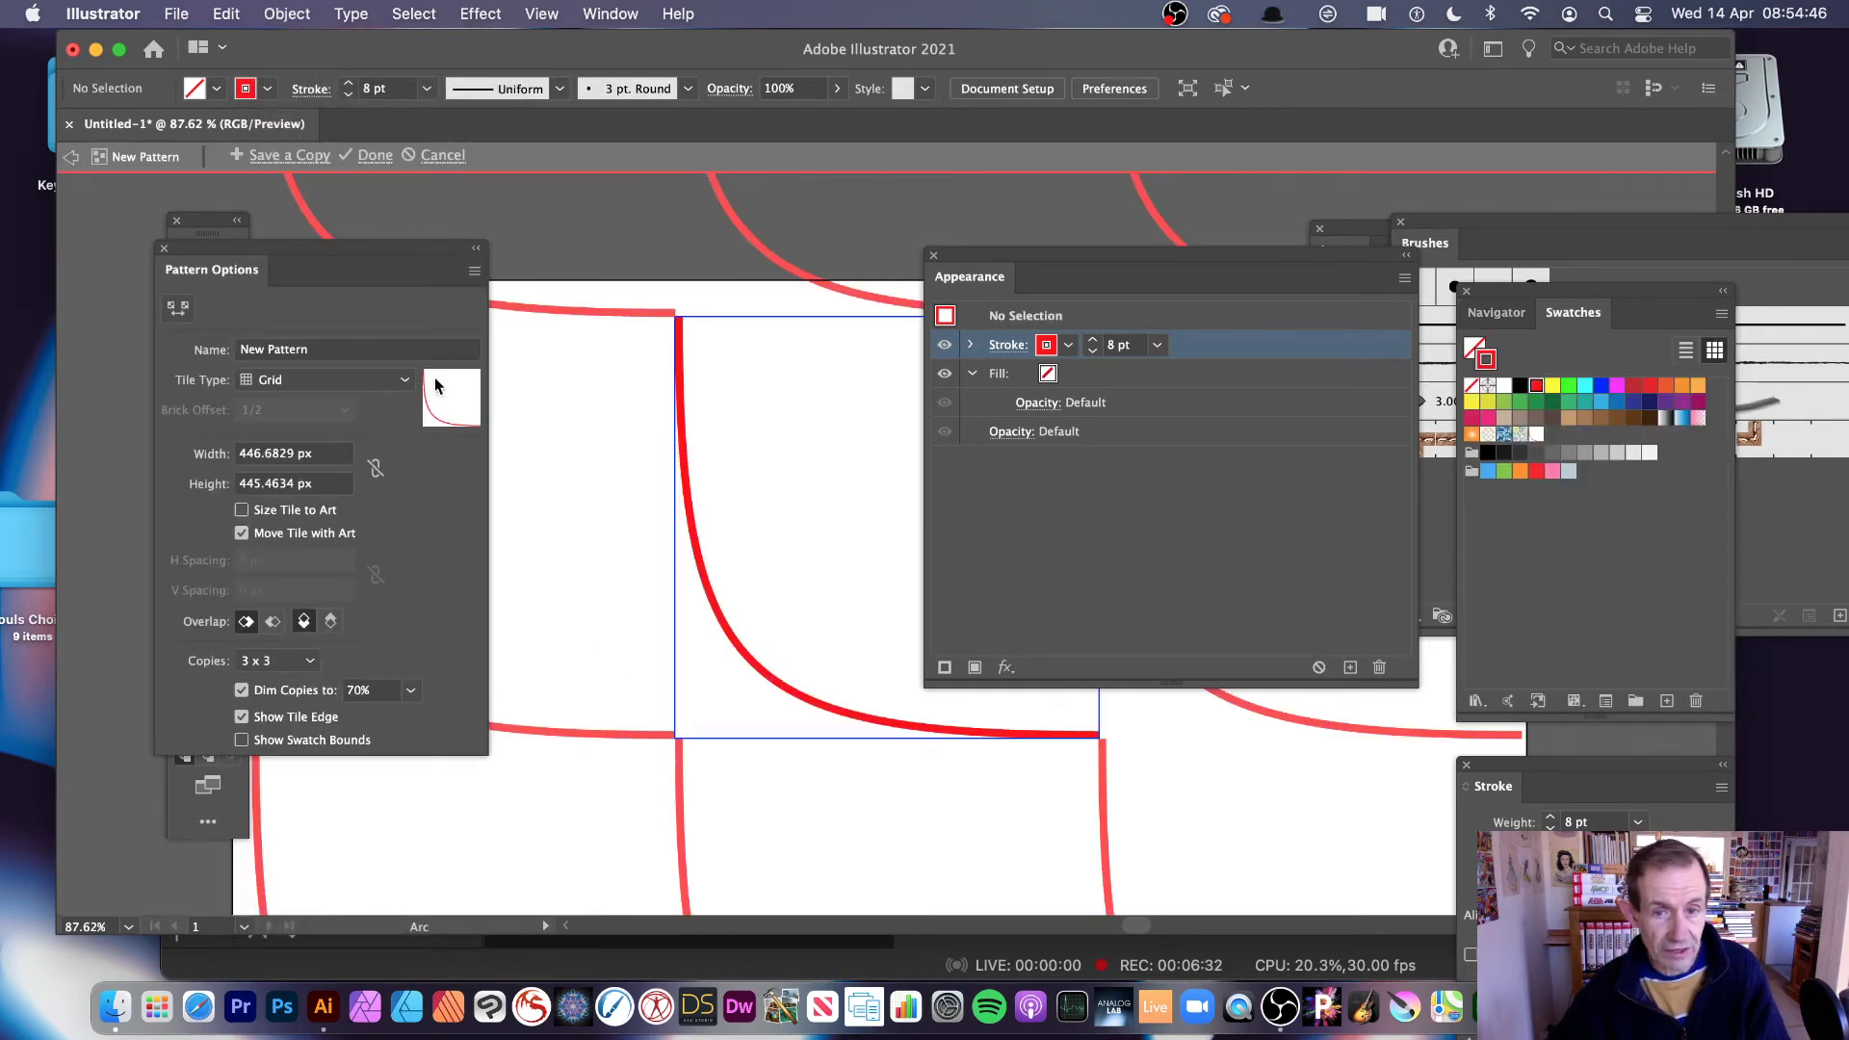
click(208, 225)
click(190, 270)
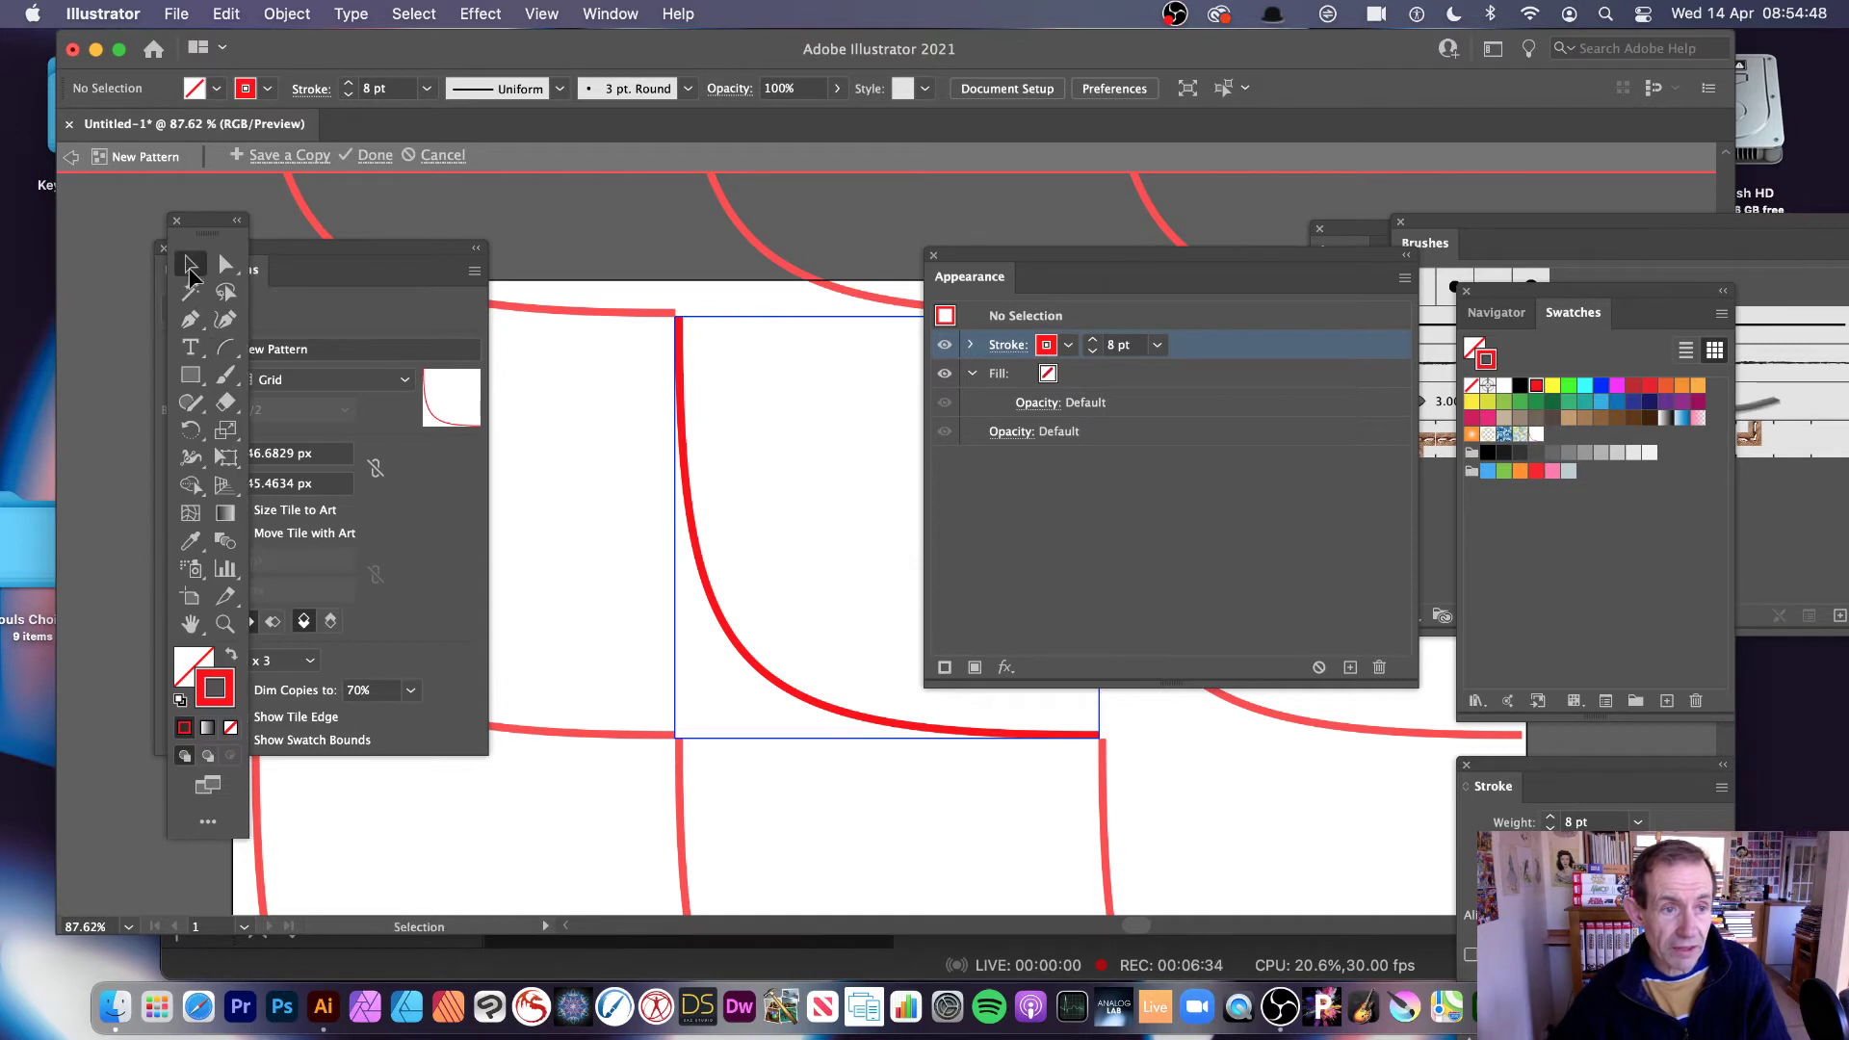
click(680, 348)
drag(680, 317, 774, 388)
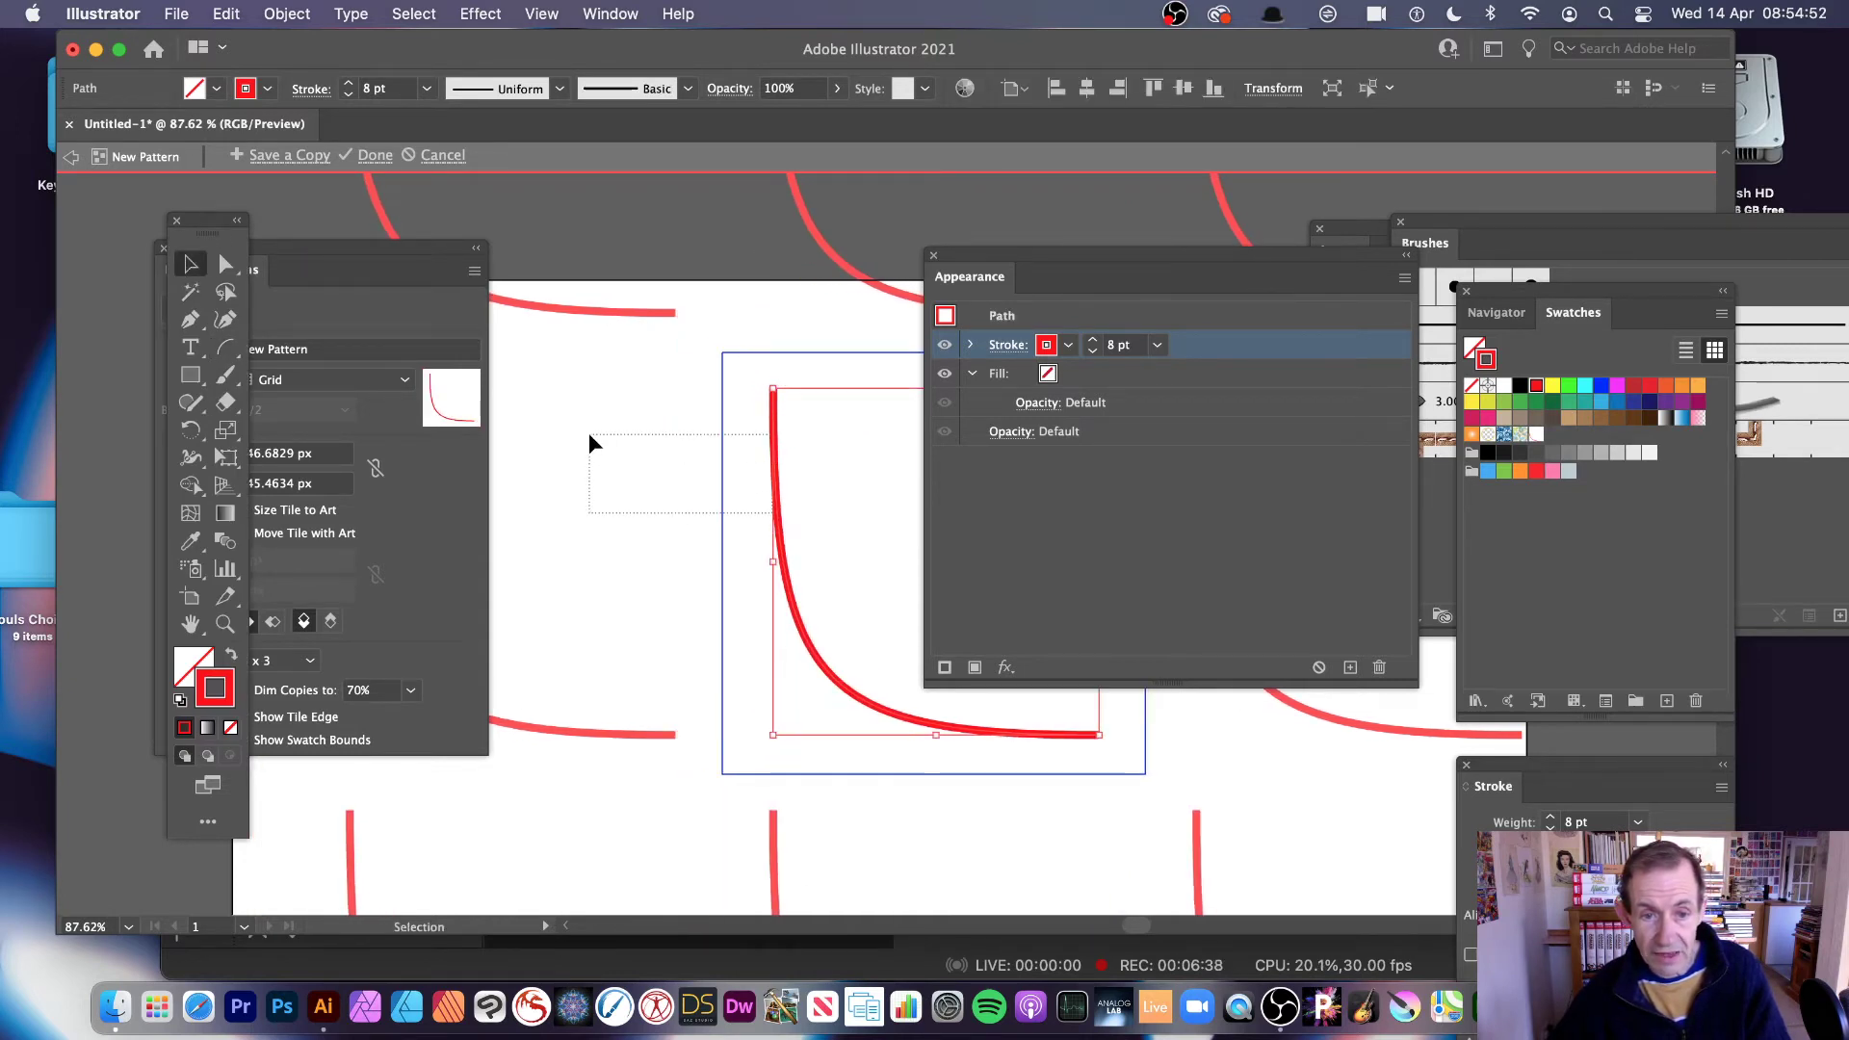
click(807, 481)
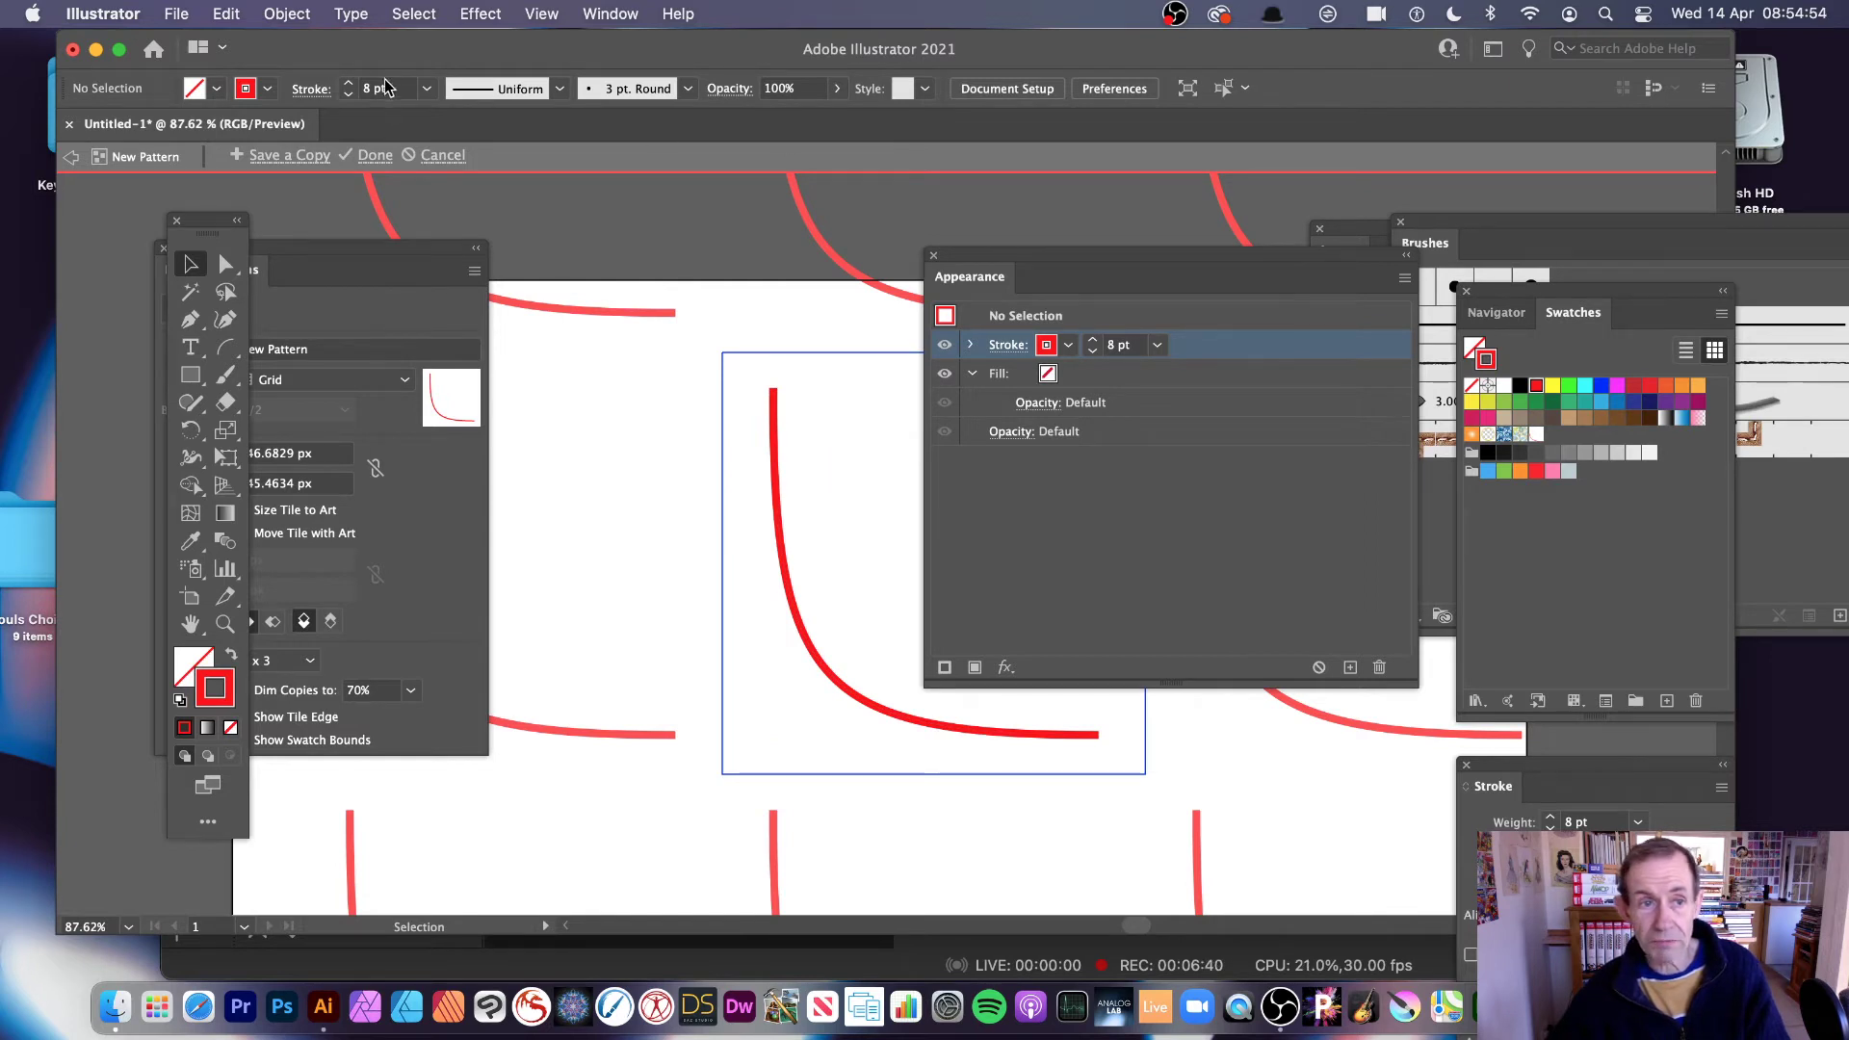
click(442, 156)
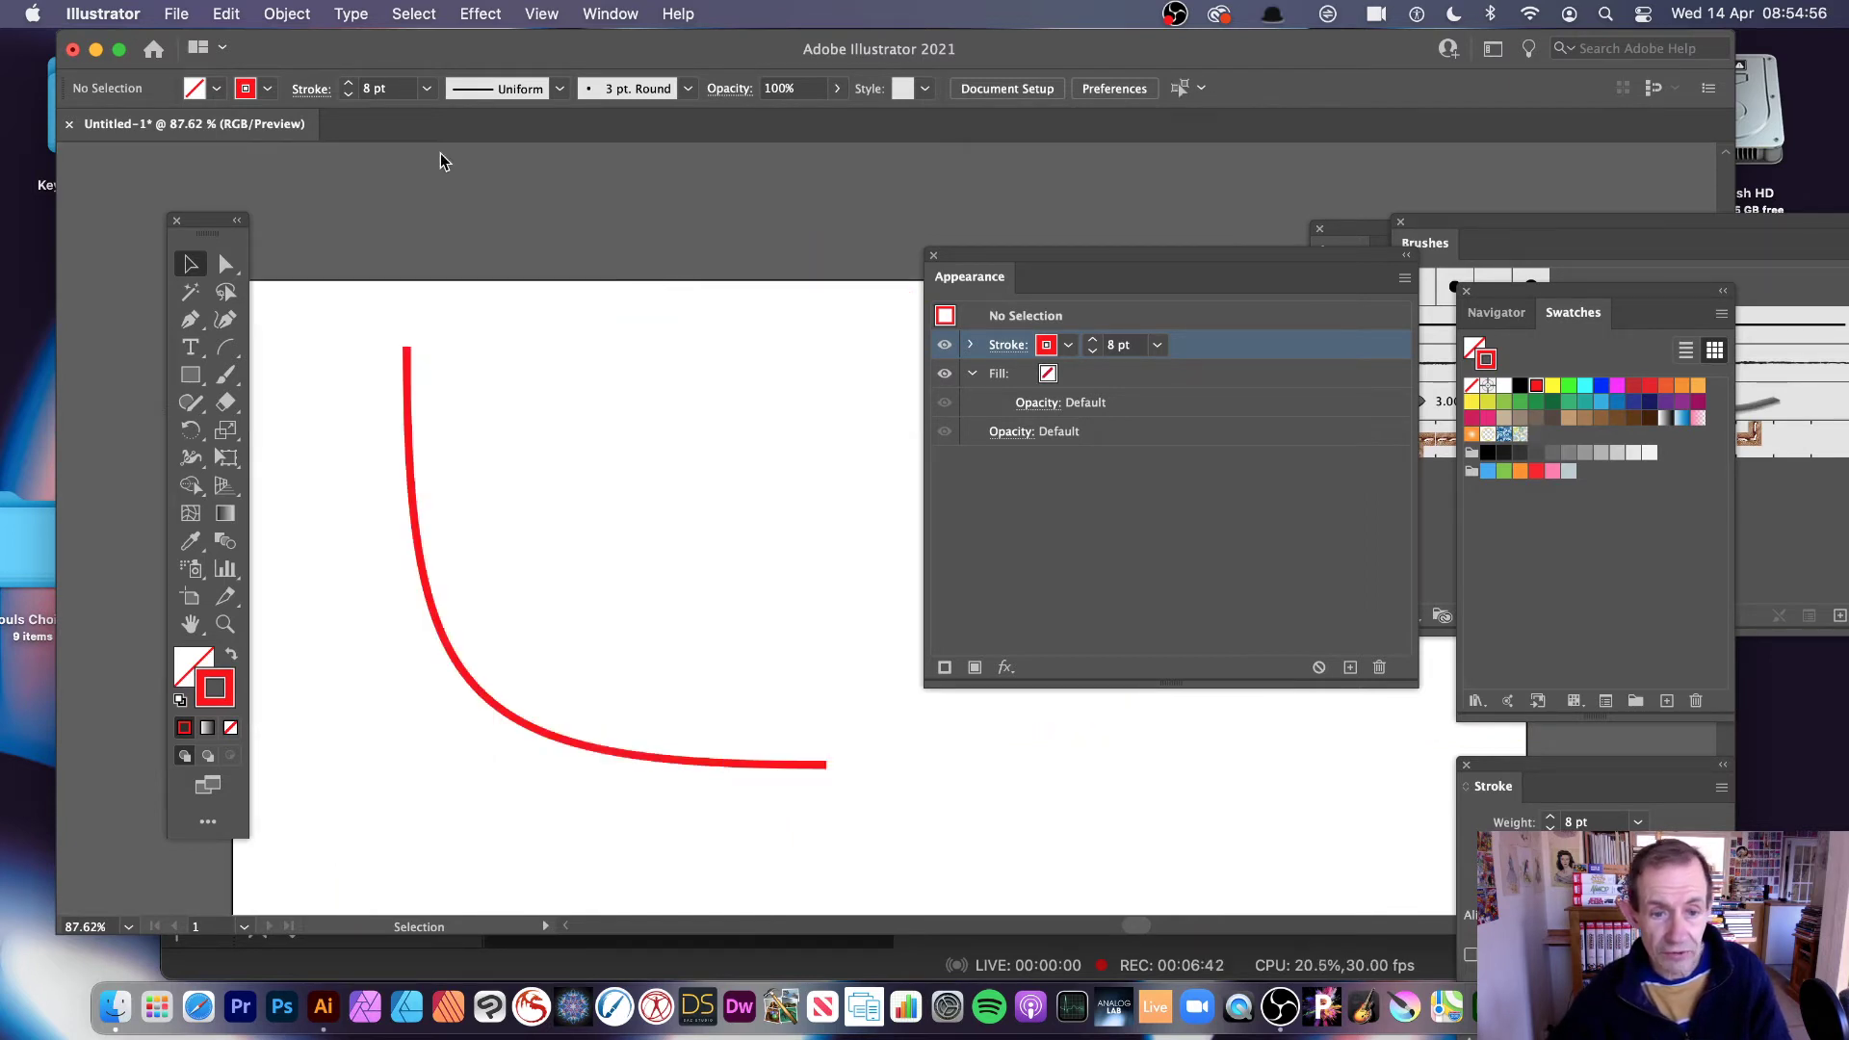
Step: Move the red arc toward the artboard's center with the Appearance panel closed, and turn it into a radial repeat
drag(418, 443, 598, 393)
drag(1027, 262, 1068, 262)
click(973, 260)
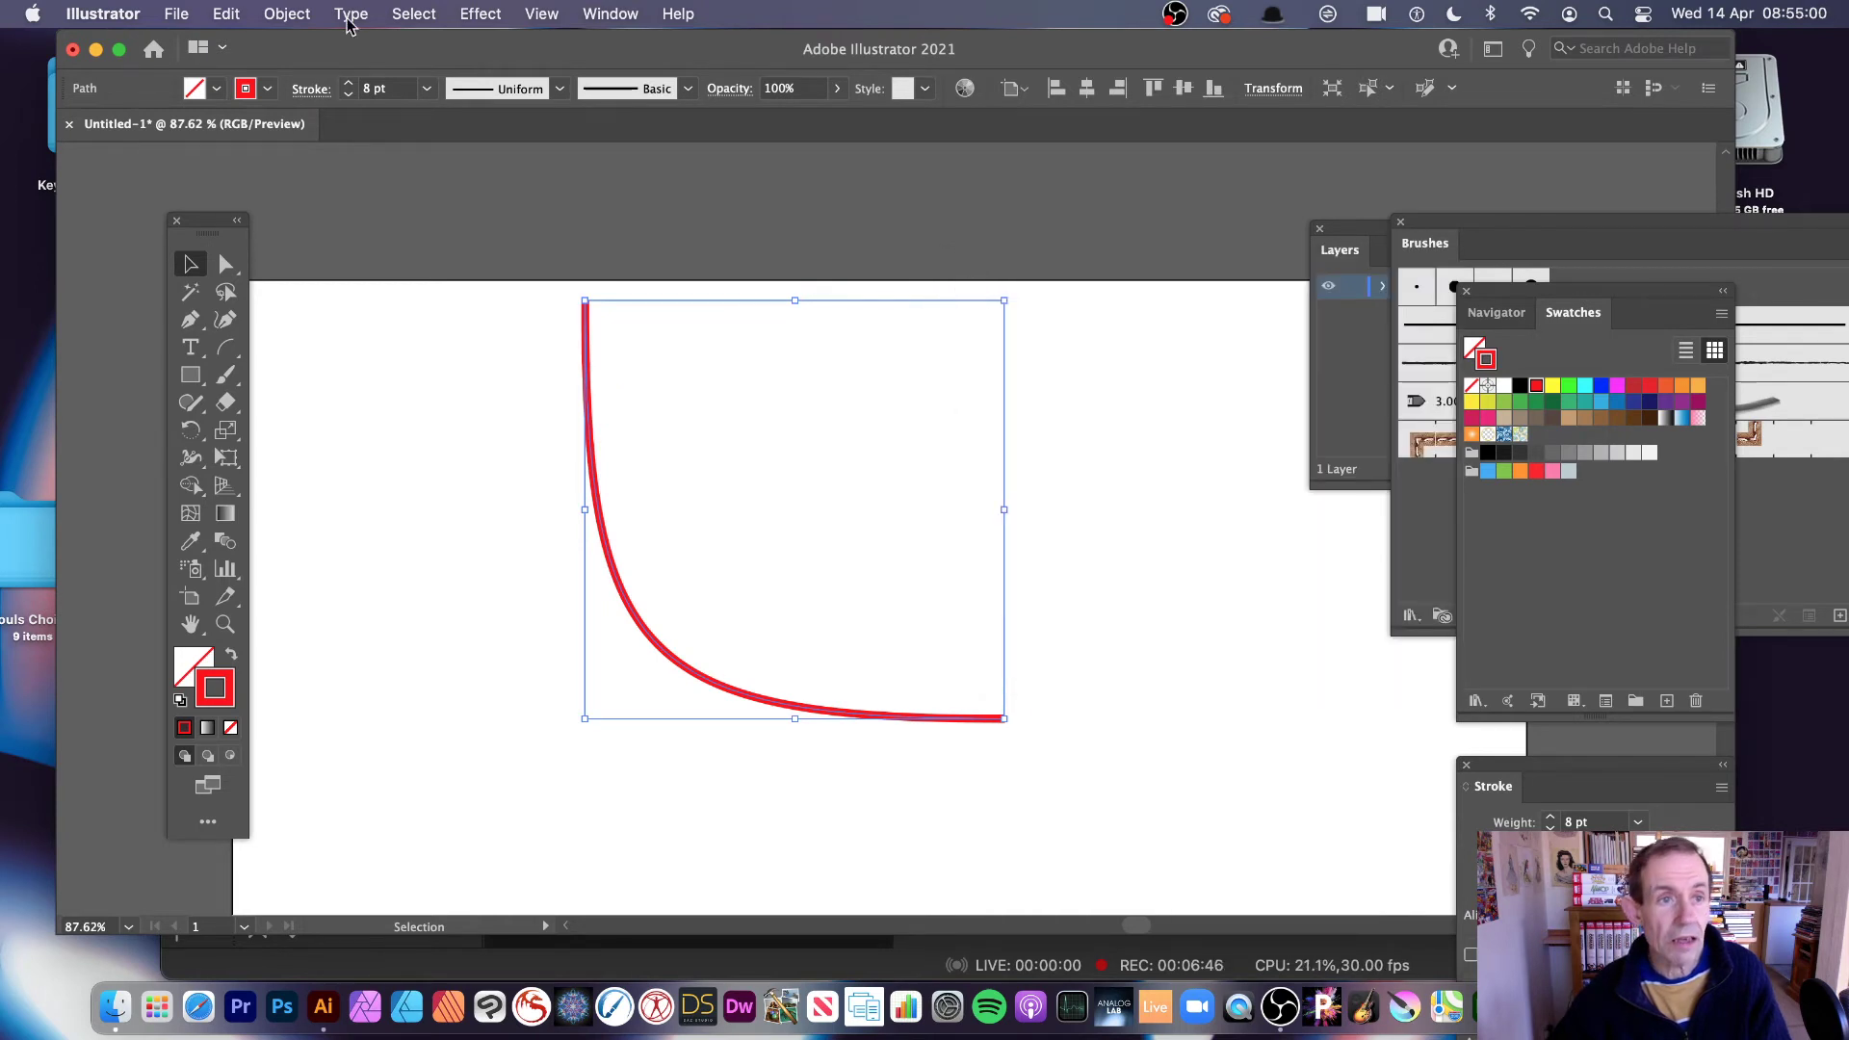
click(287, 14)
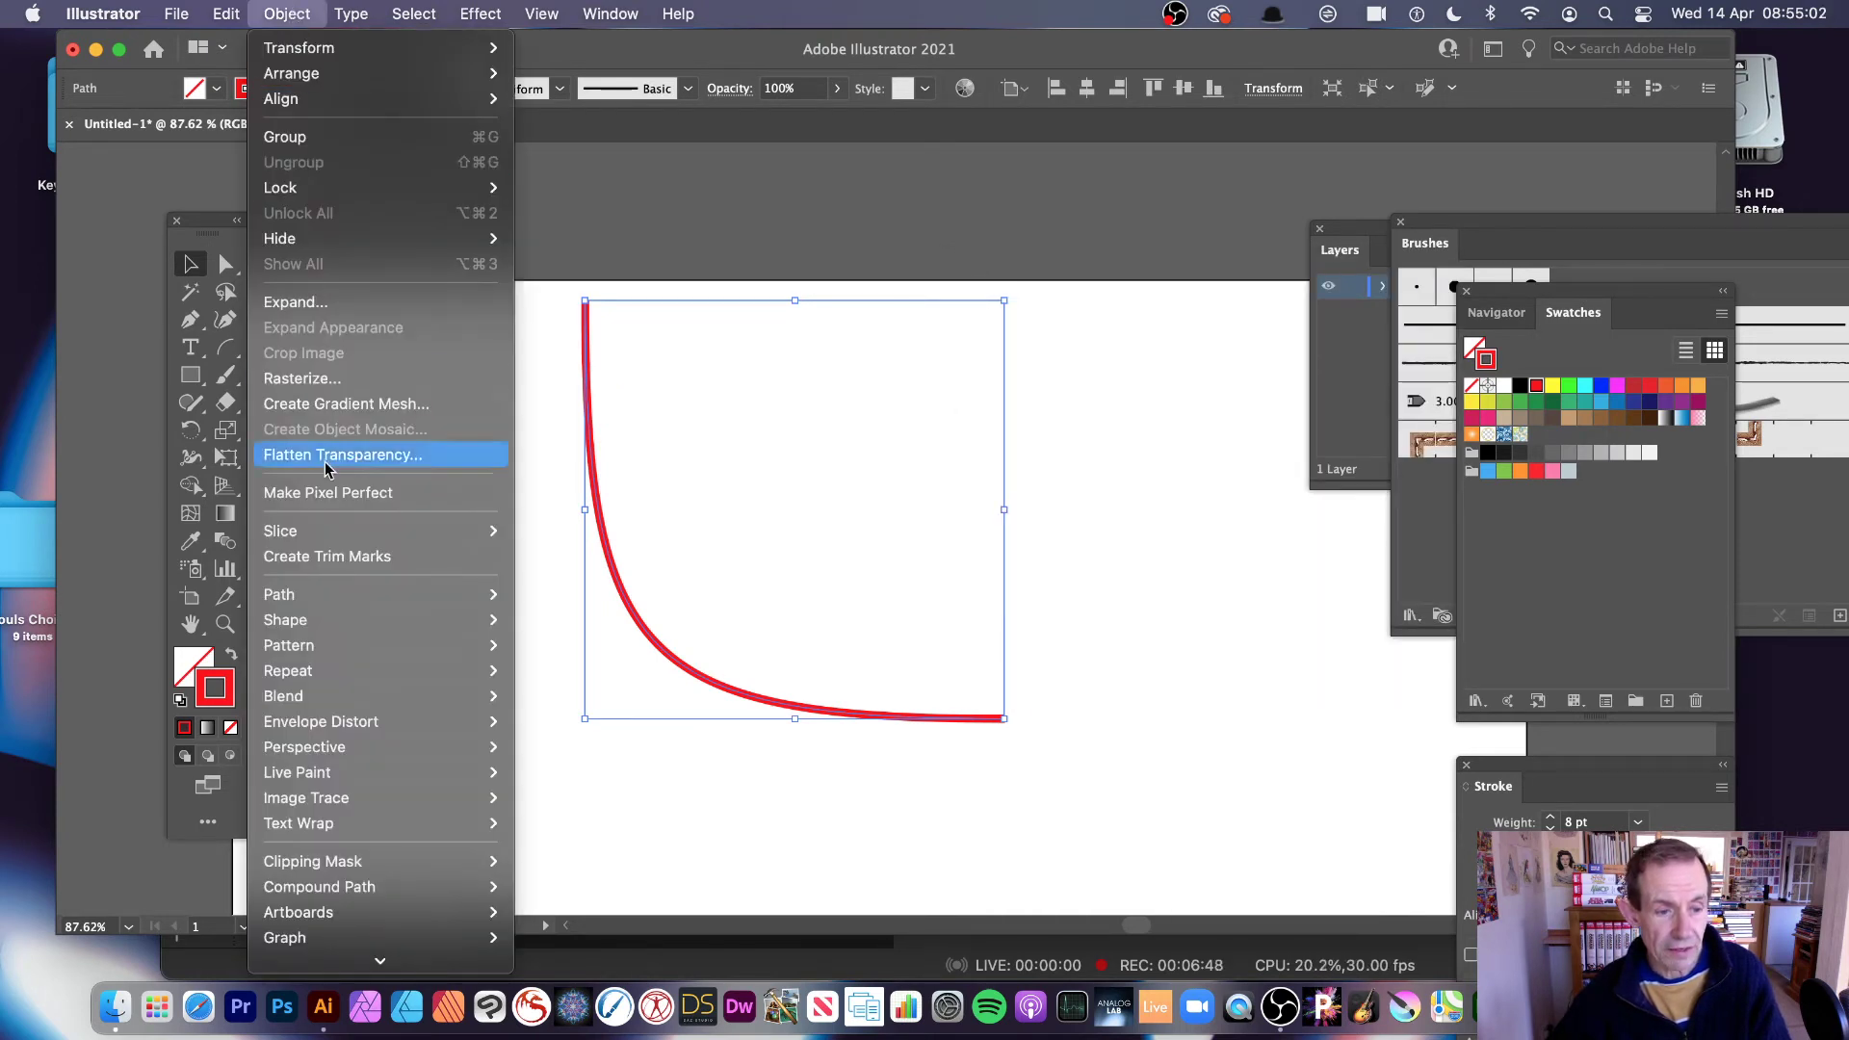
mouse_move(379, 677)
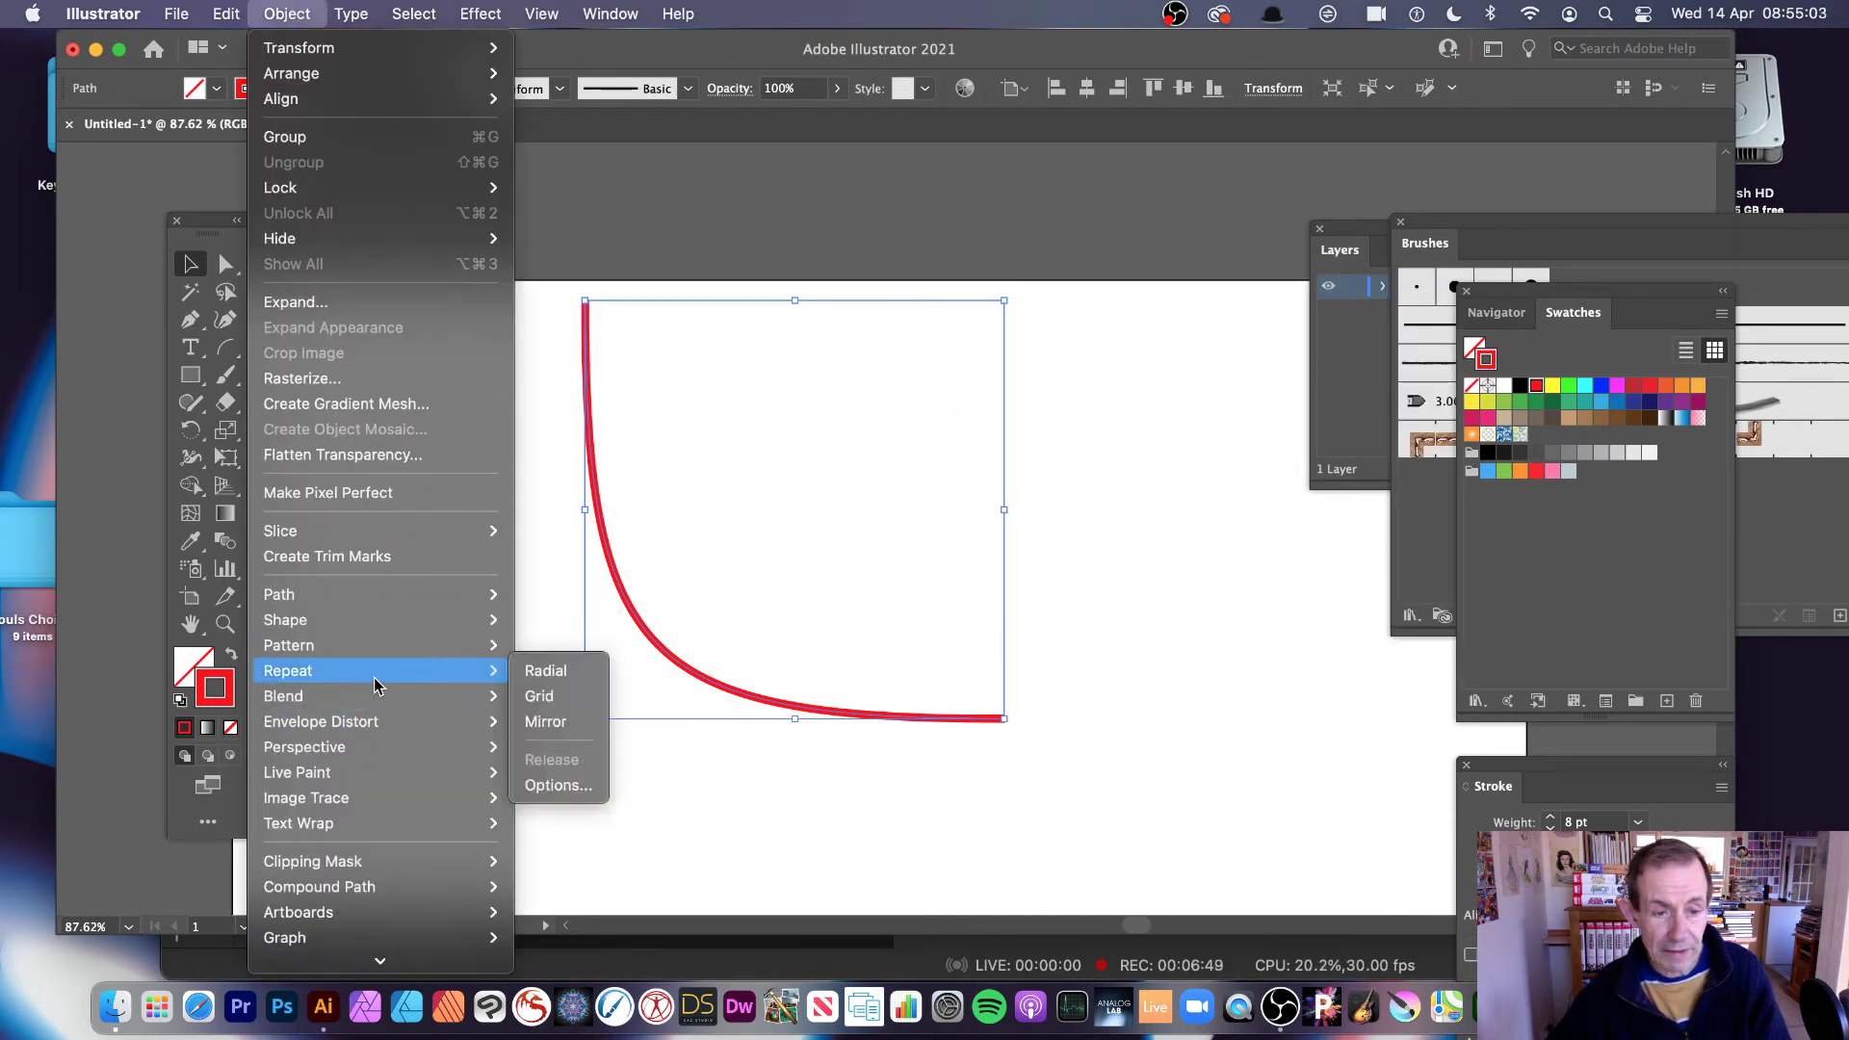
click(604, 671)
Step: Enlarge and rotate the radial repeat to a radius of about 339 px and increase it to 34 instances
drag(801, 625, 766, 389)
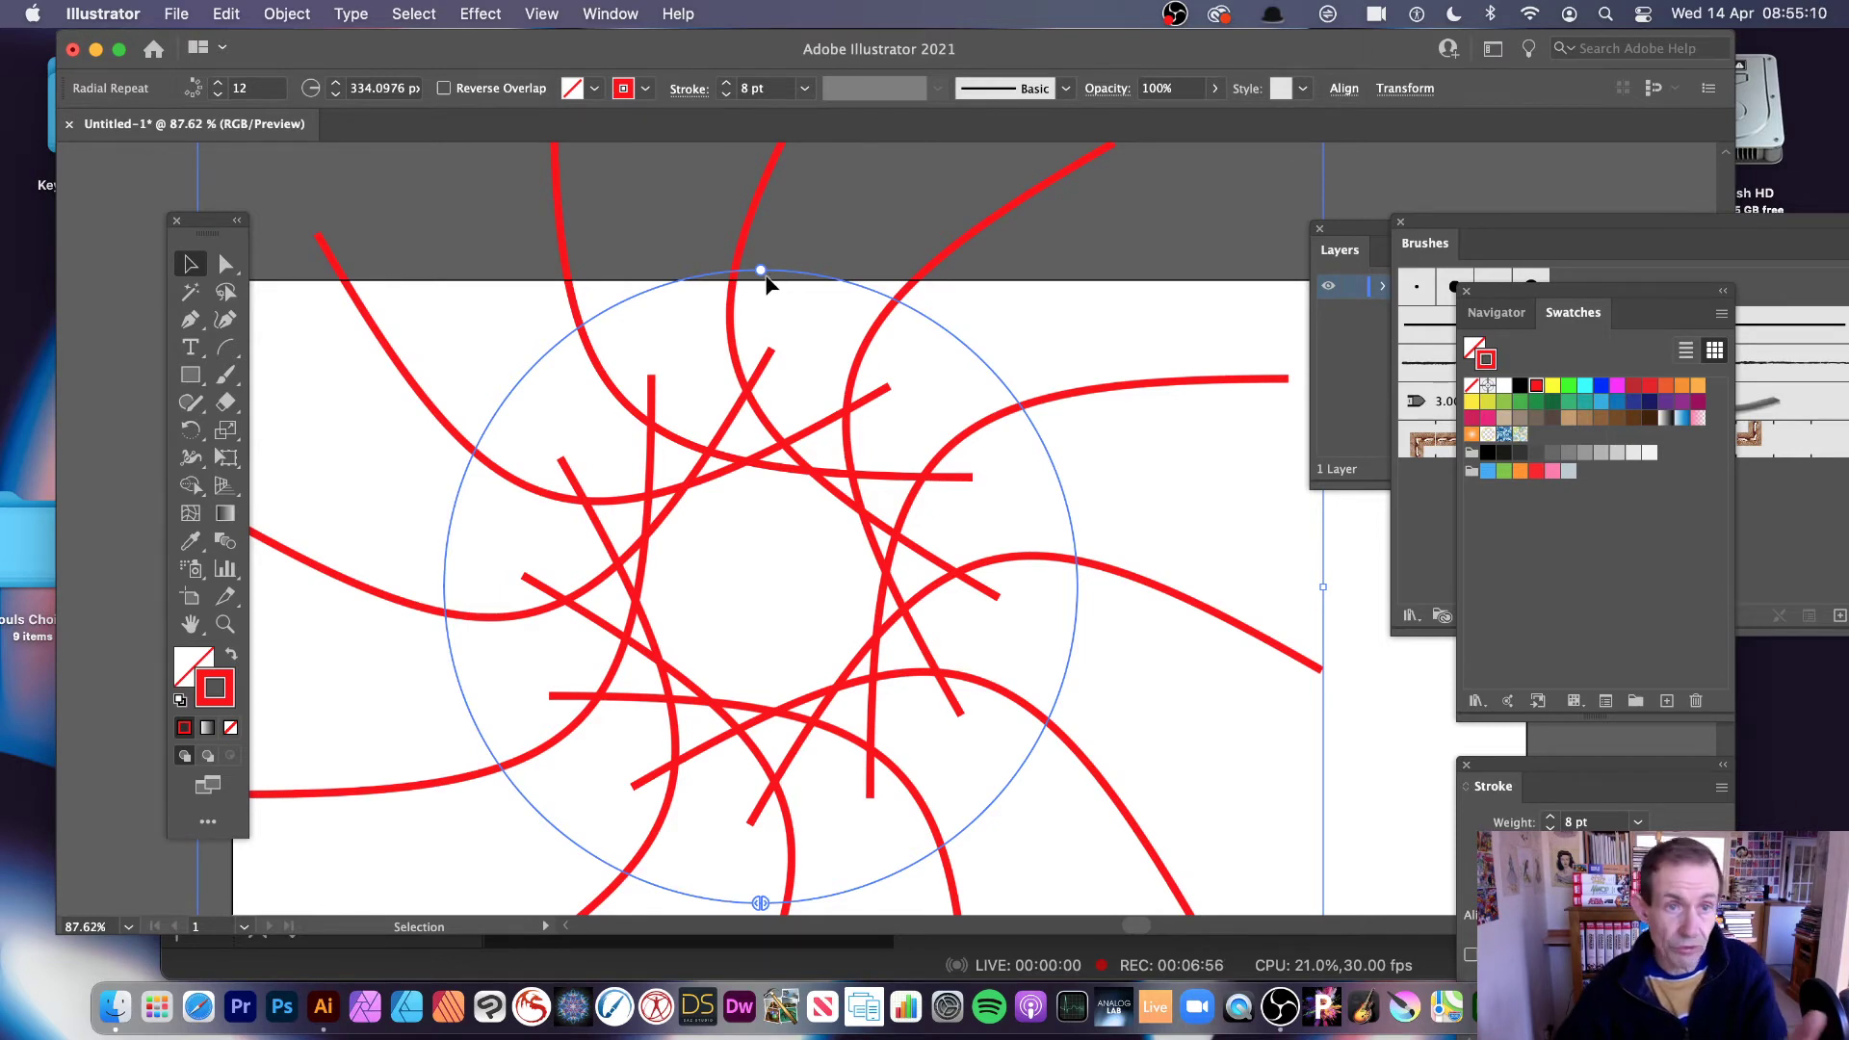
drag(761, 274, 494, 405)
click(1336, 216)
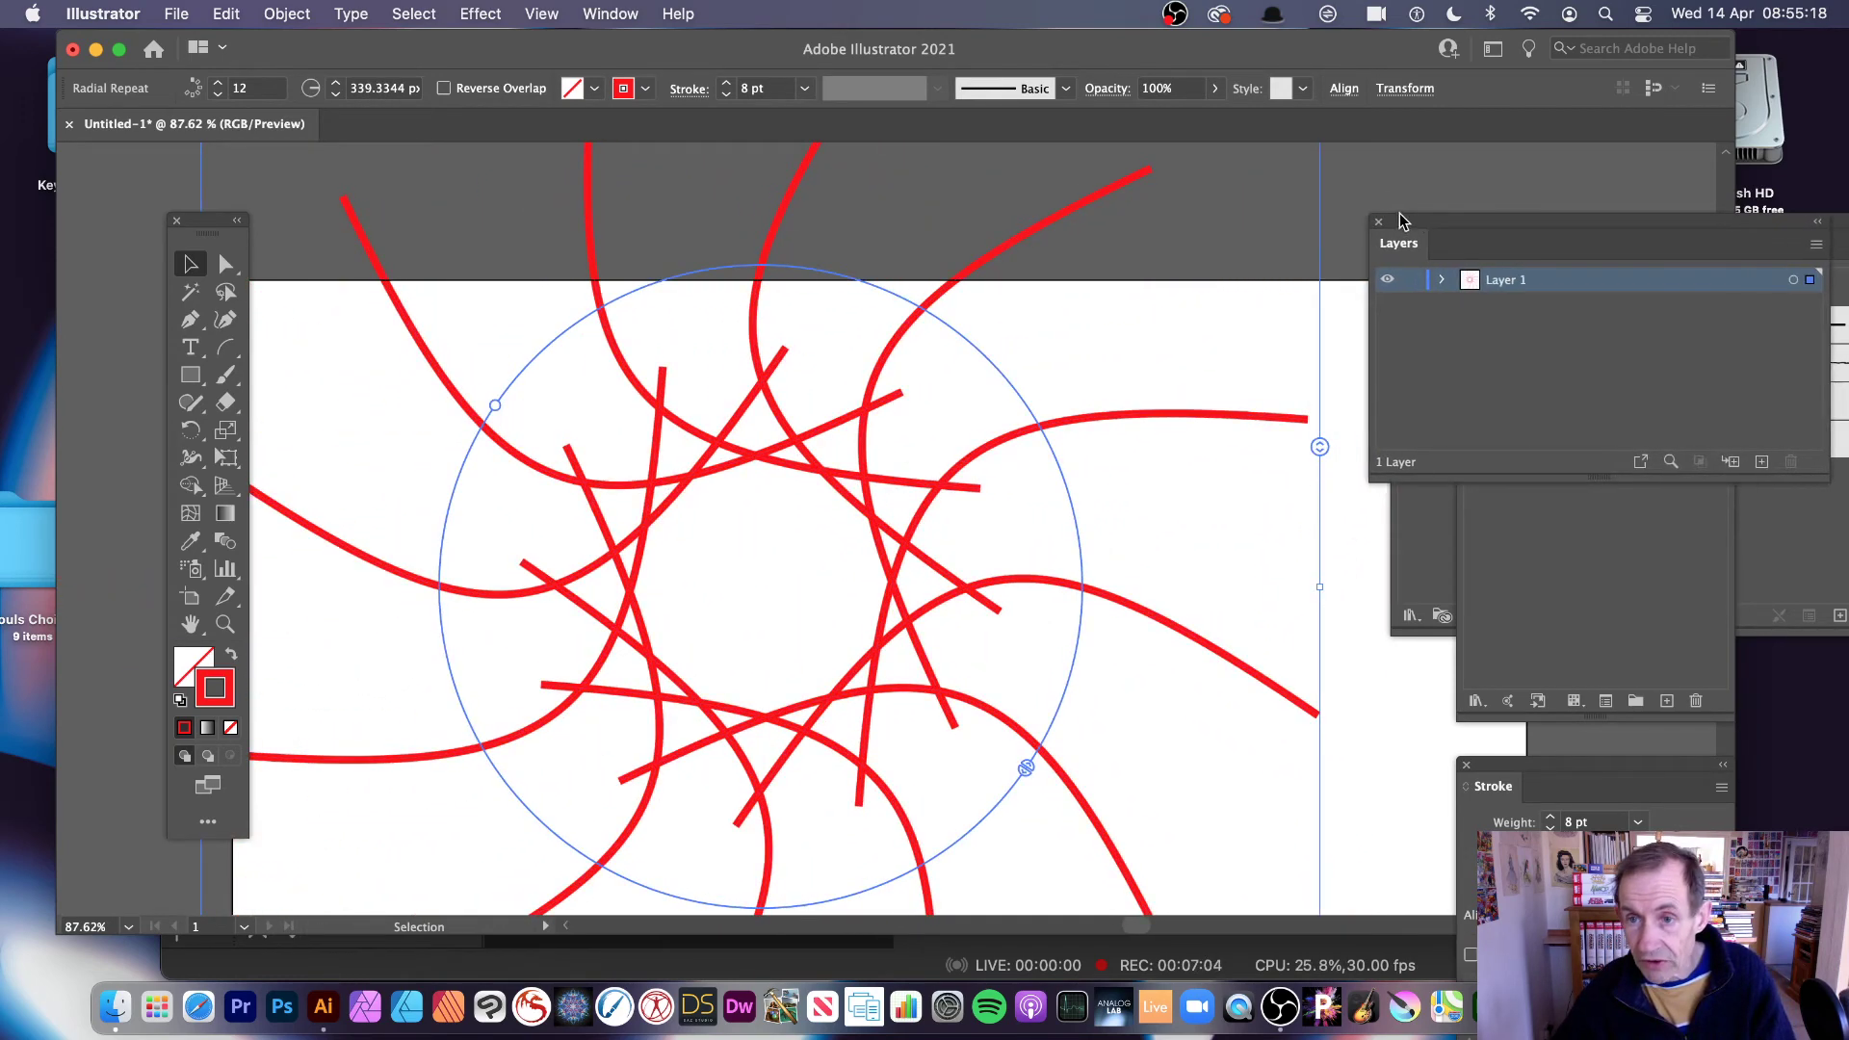
drag(1319, 448, 1287, 188)
click(1450, 280)
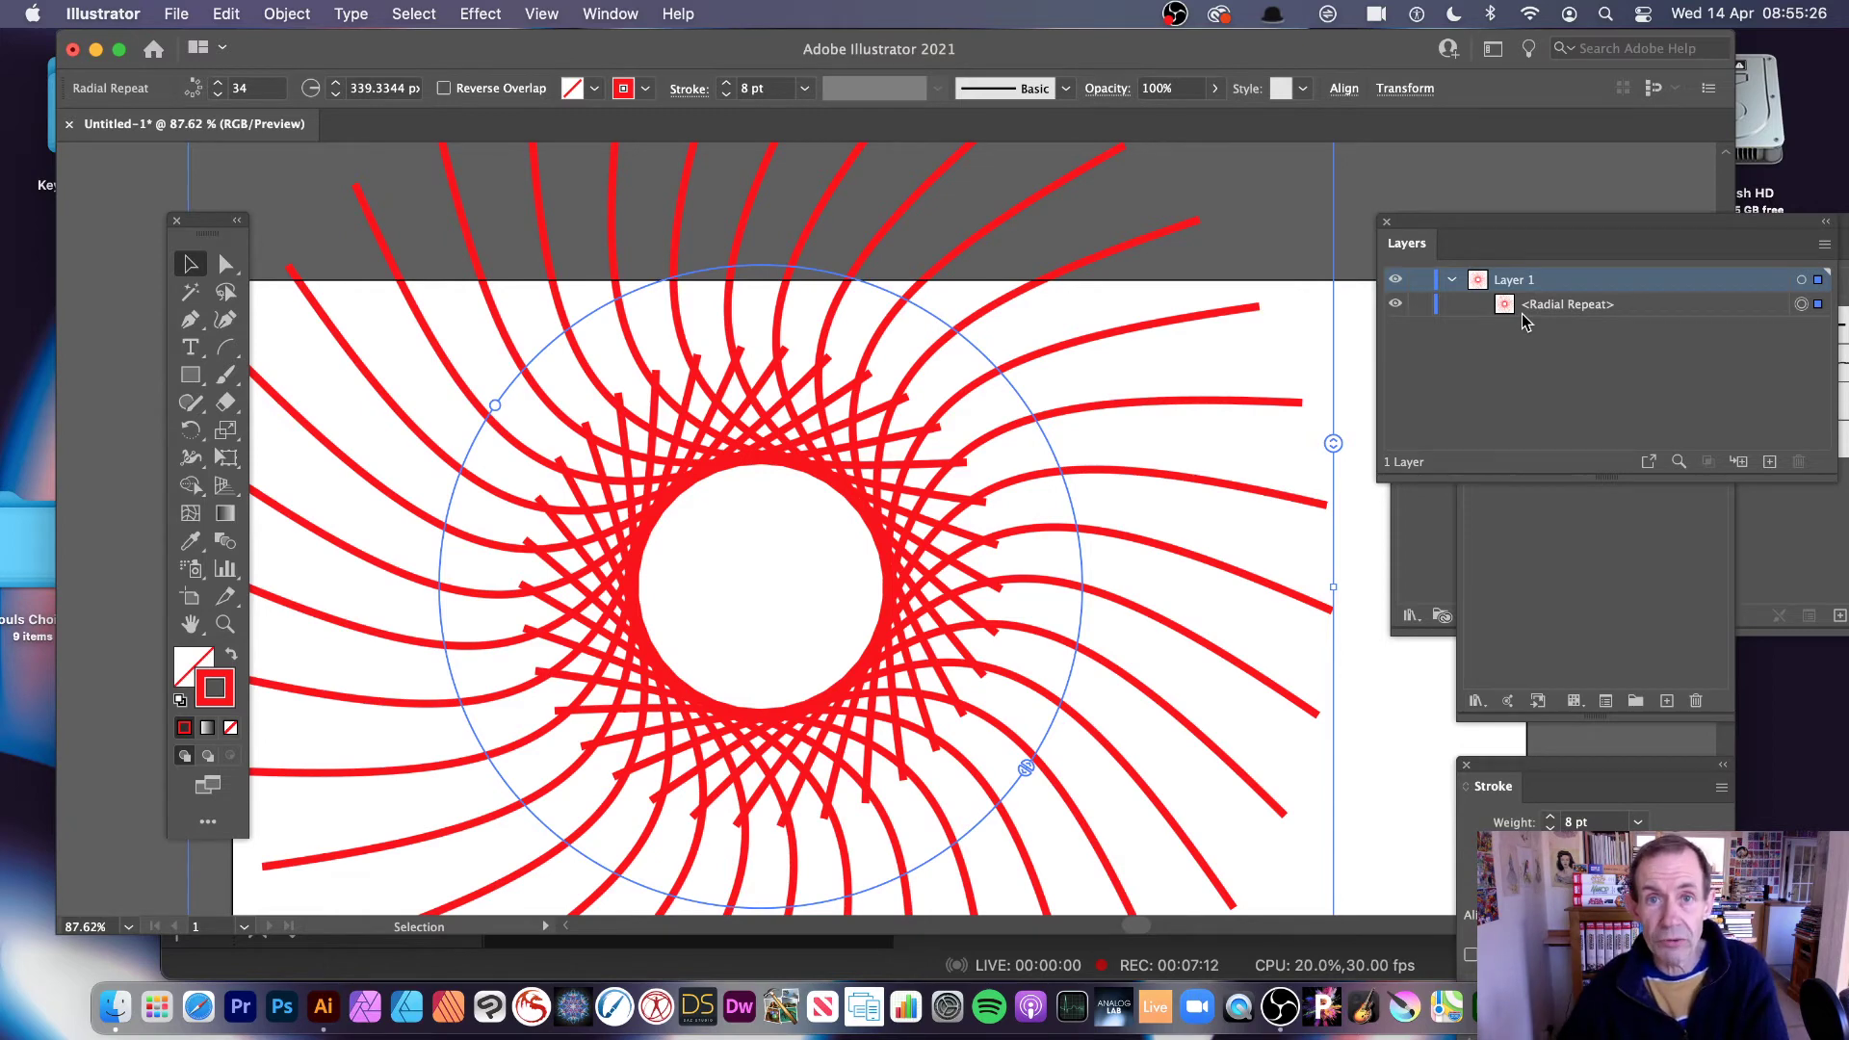
Step: Isolate the radial repeat, move its source arc outward and add duplicate arcs to build a denser pattern
double_click(1051, 417)
mouse_move(886, 388)
mouse_down()
mouse_move(998, 413)
mouse_move(899, 581)
mouse_move(767, 607)
mouse_move(679, 528)
mouse_move(846, 569)
mouse_move(1059, 560)
mouse_up()
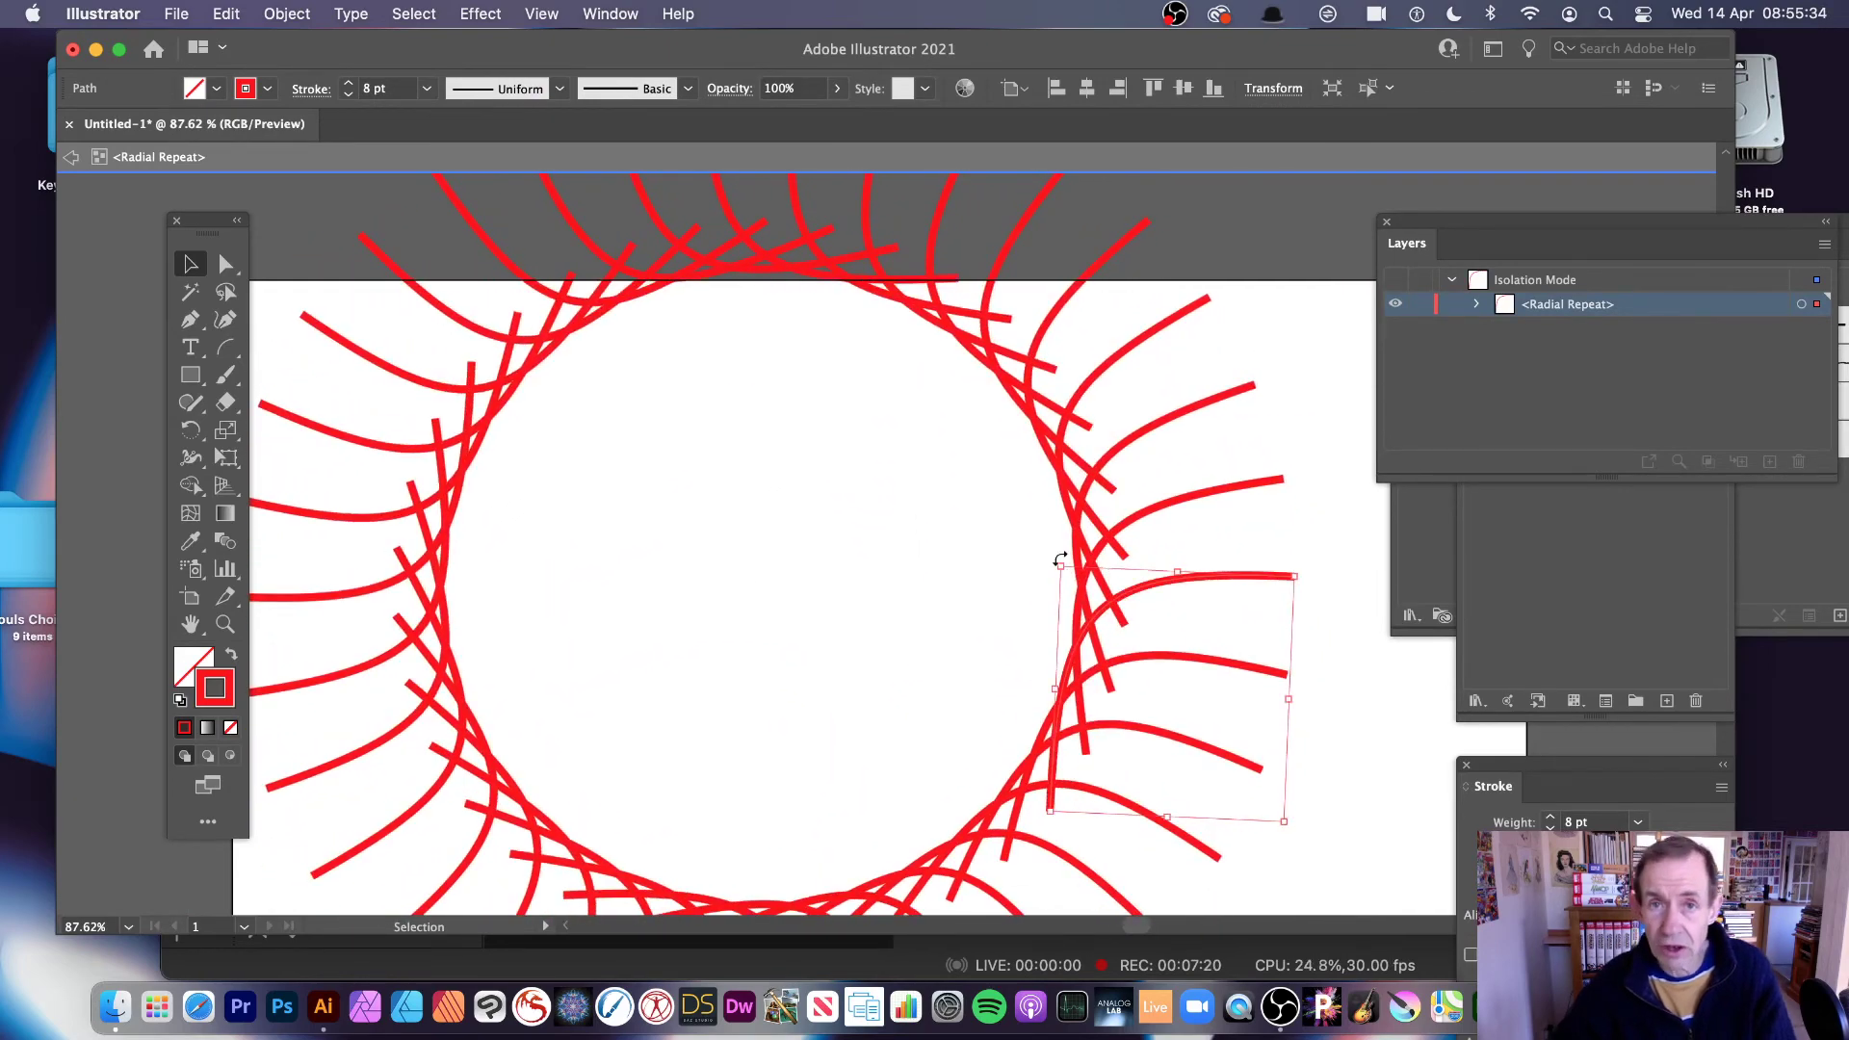
click(1211, 510)
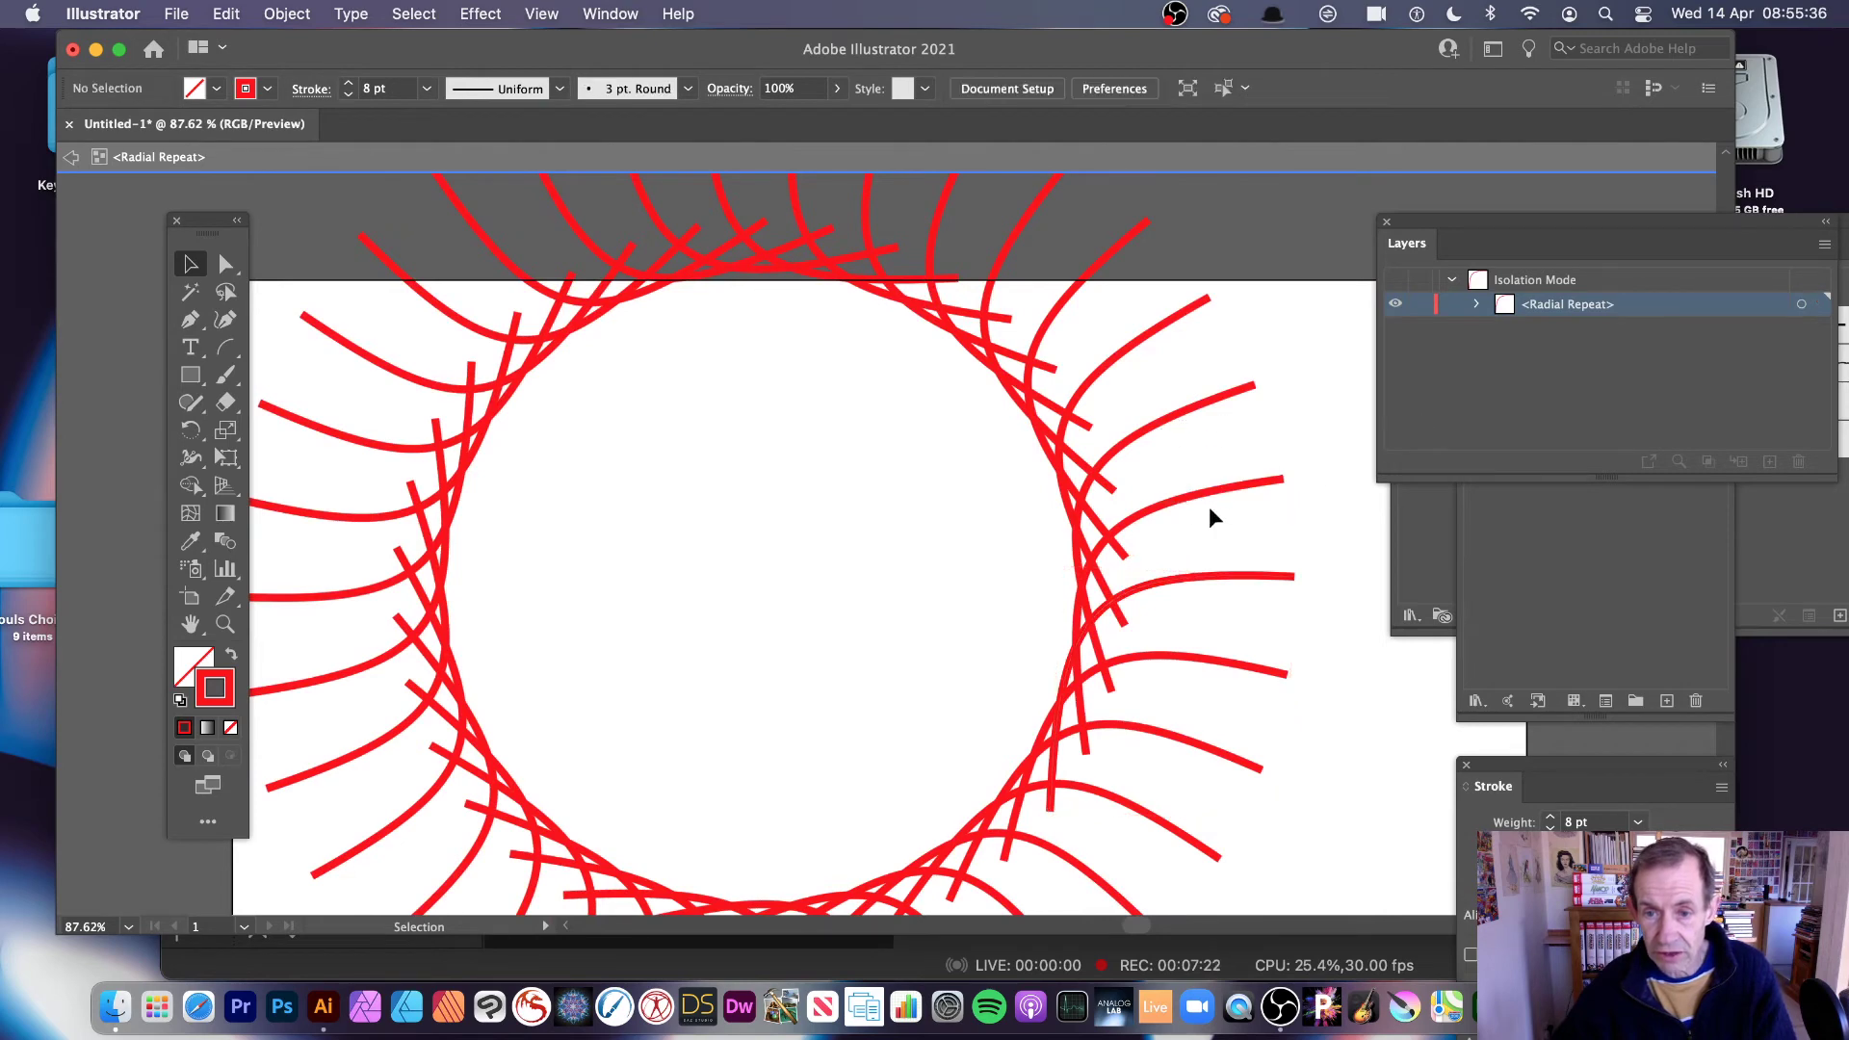
mouse_move(1197, 581)
mouse_down()
mouse_move(1361, 504)
mouse_move(948, 481)
mouse_move(1168, 401)
mouse_move(1078, 431)
mouse_move(1185, 427)
mouse_move(1082, 435)
mouse_move(1324, 377)
mouse_move(1168, 416)
mouse_move(1381, 428)
mouse_move(1324, 525)
mouse_move(1133, 479)
mouse_up()
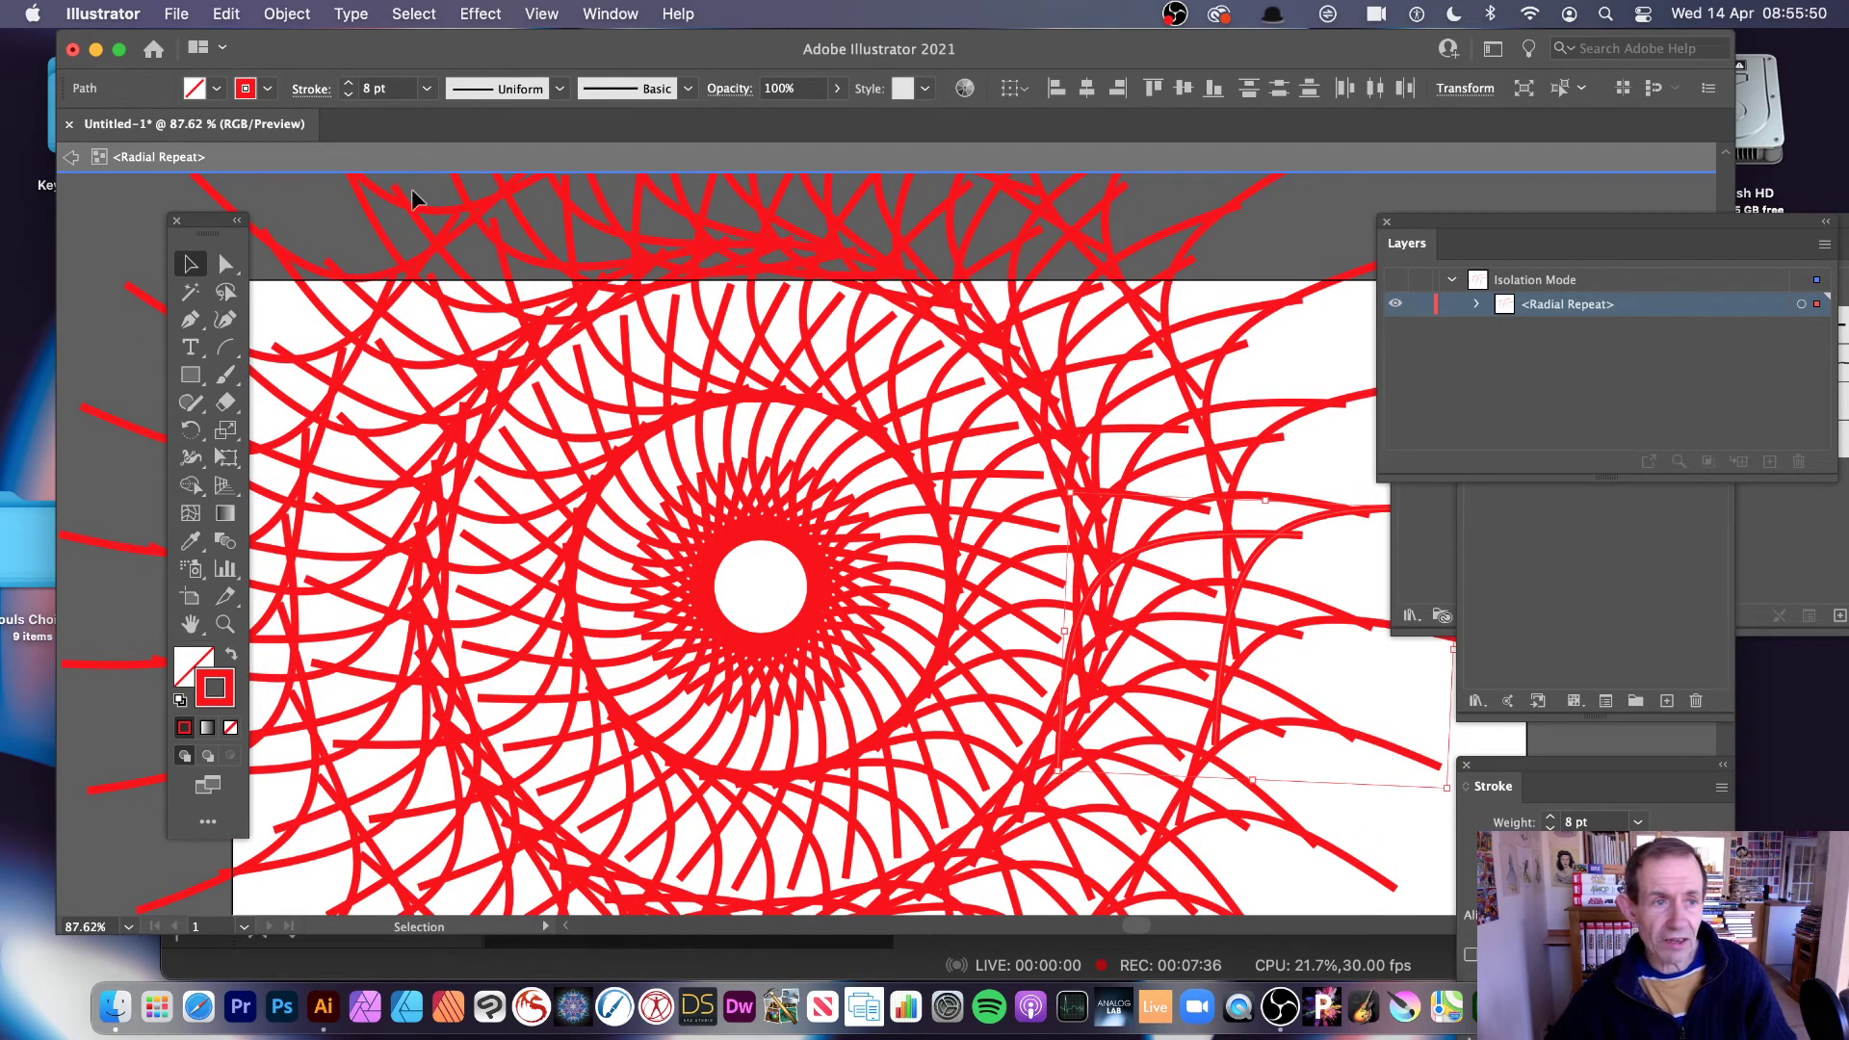
Step: Exit isolation mode and delete all the radial repeat artwork
click(72, 158)
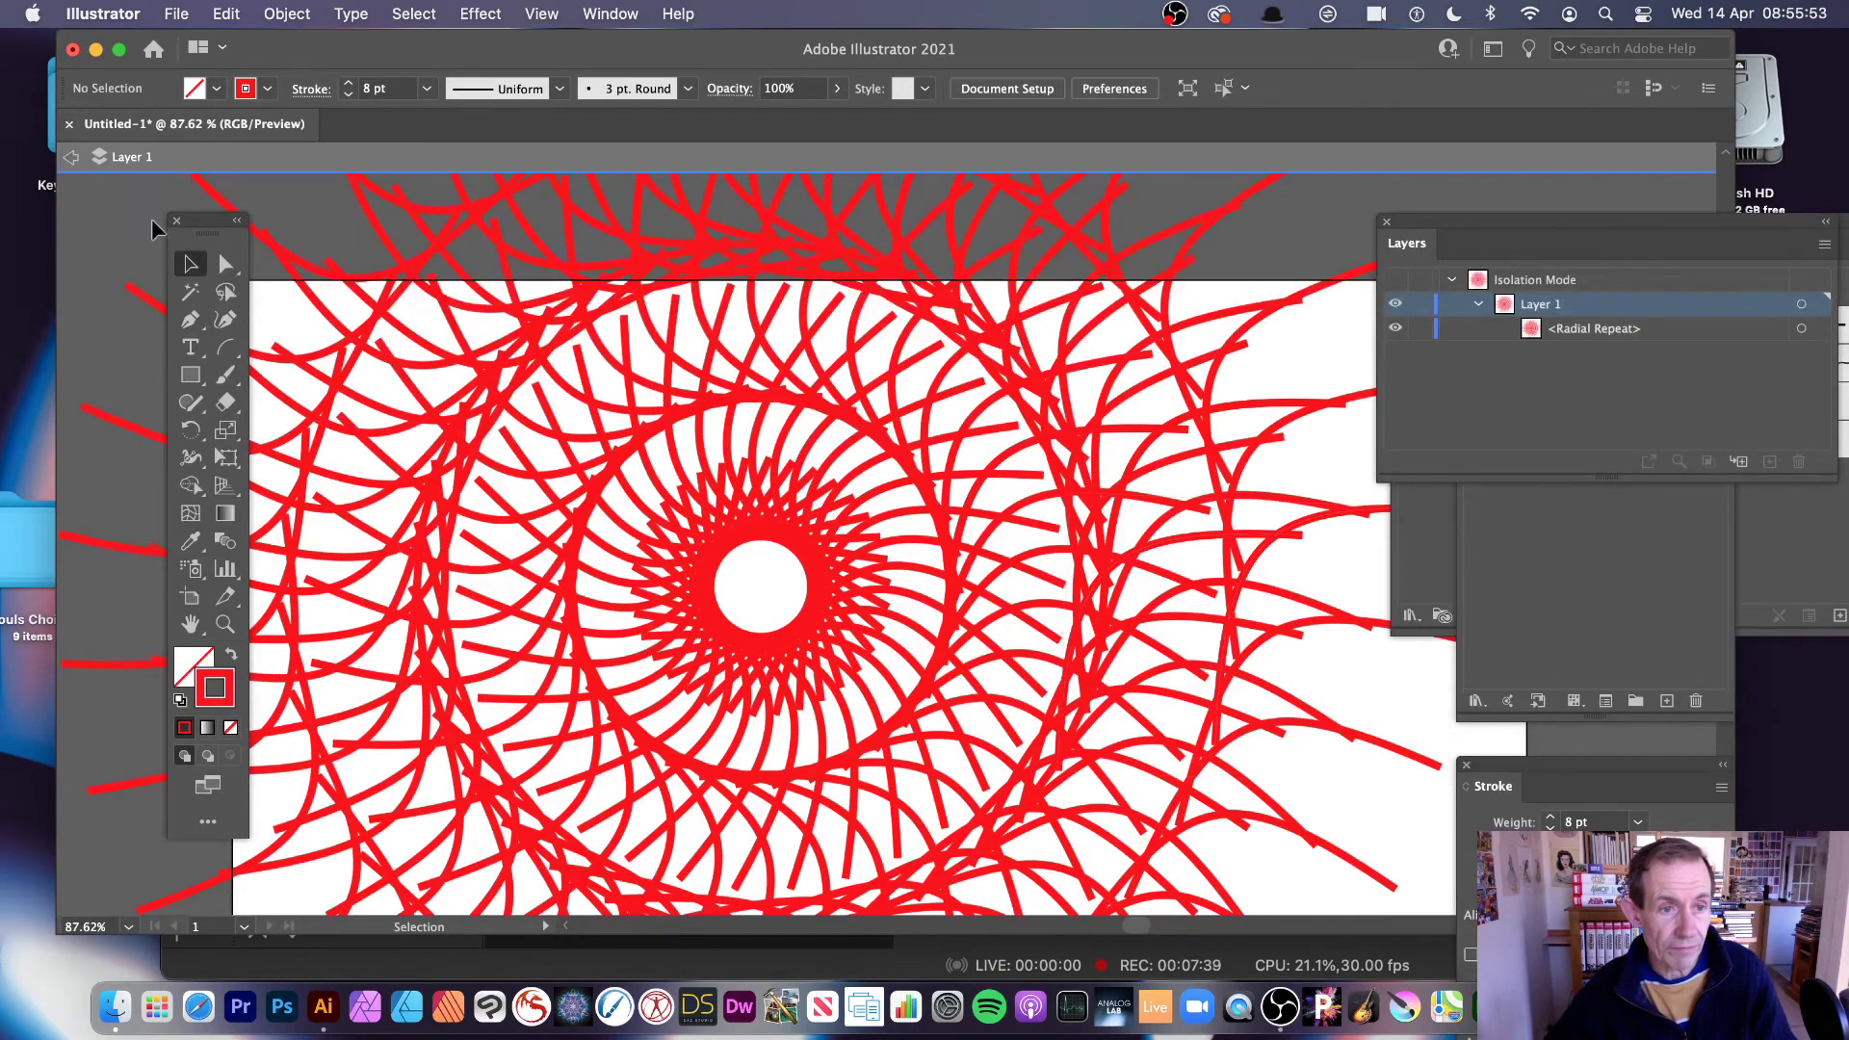
click(72, 158)
key(super+a)
key(Delete)
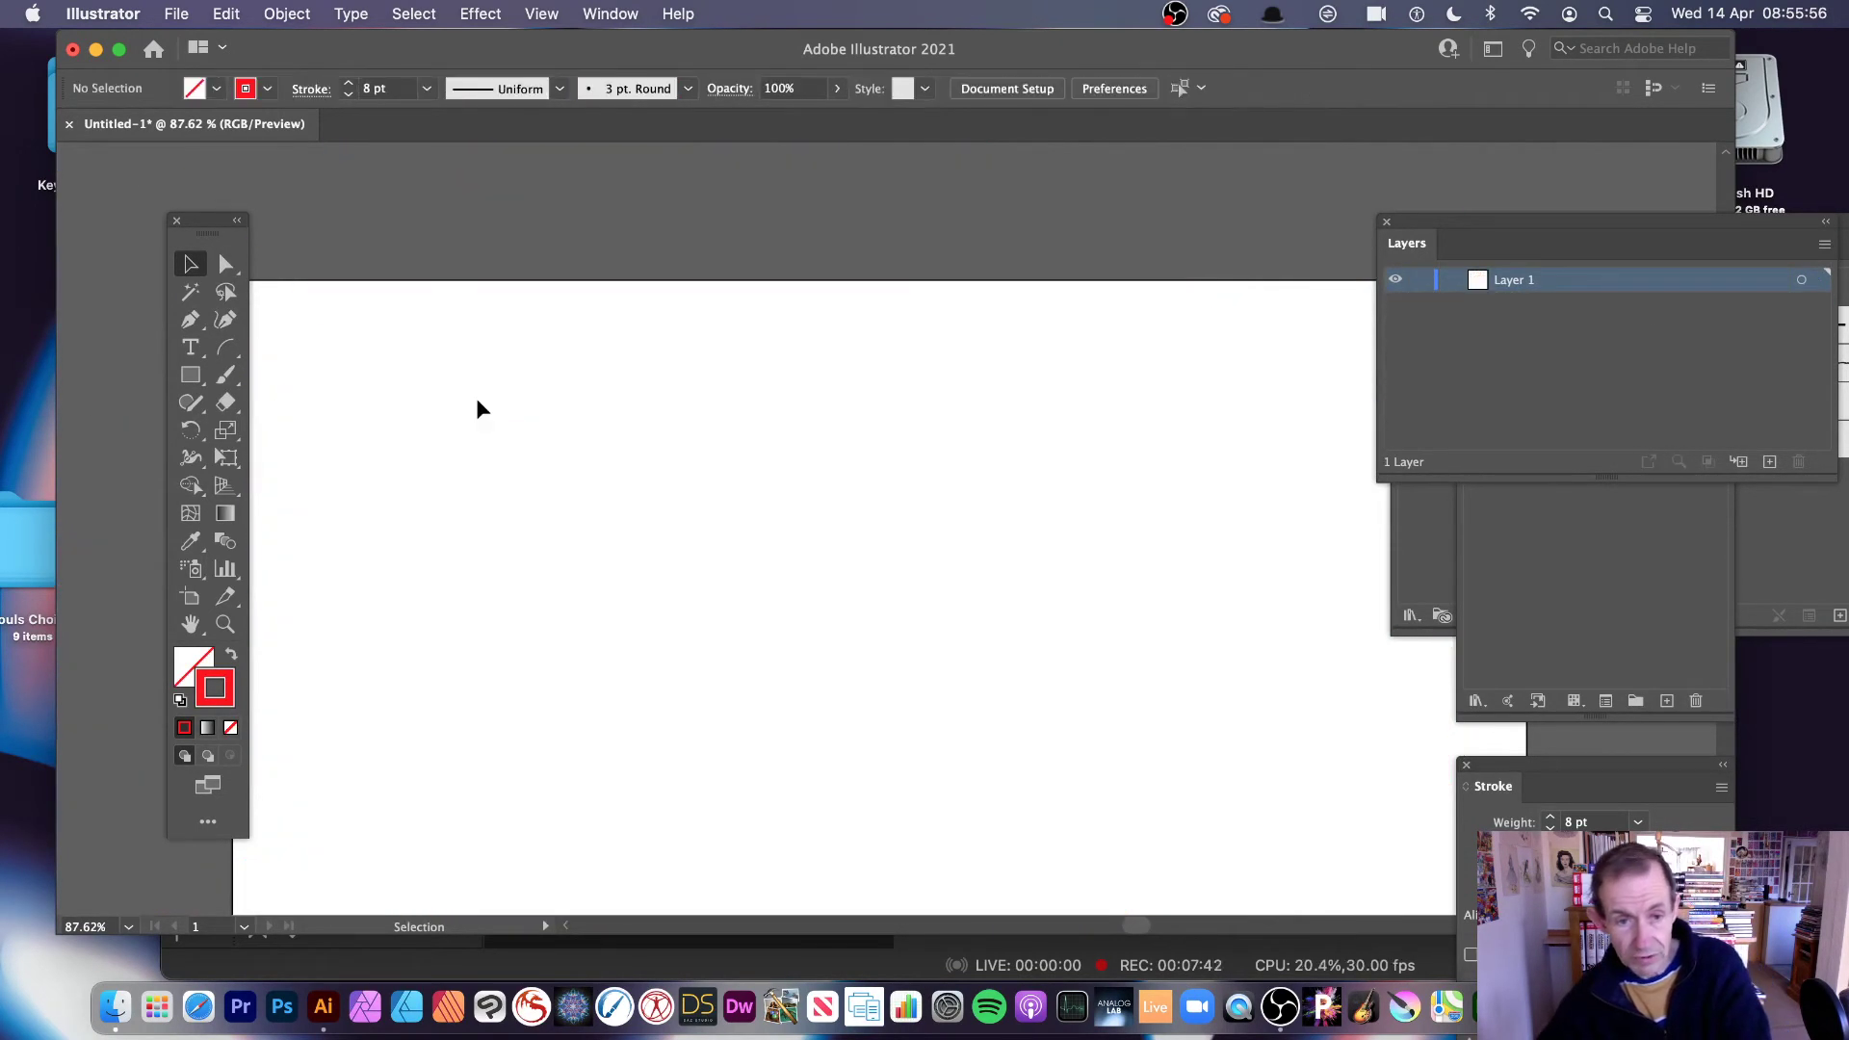
Step: Draw a new open red arc and style it with a 20 pt stroke and the width profile tapering at both ends
click(225, 347)
drag(527, 327, 1014, 751)
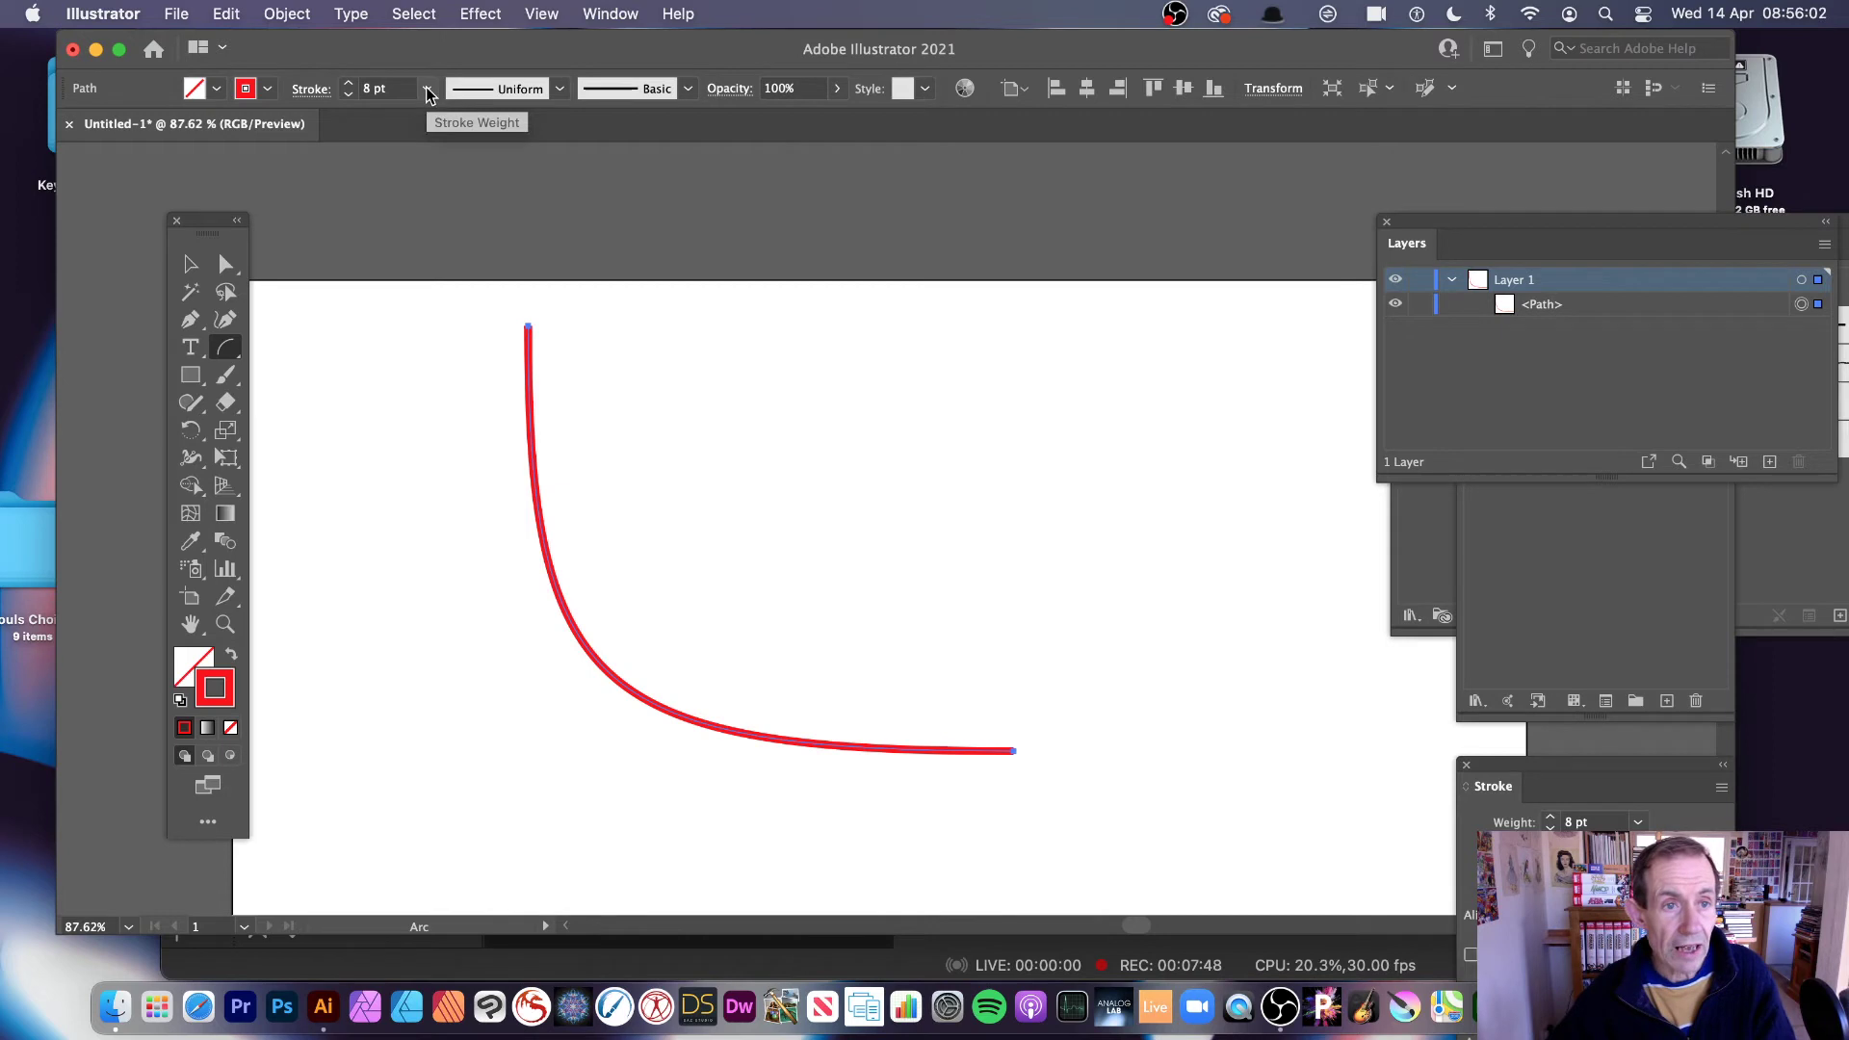
click(561, 89)
click(498, 167)
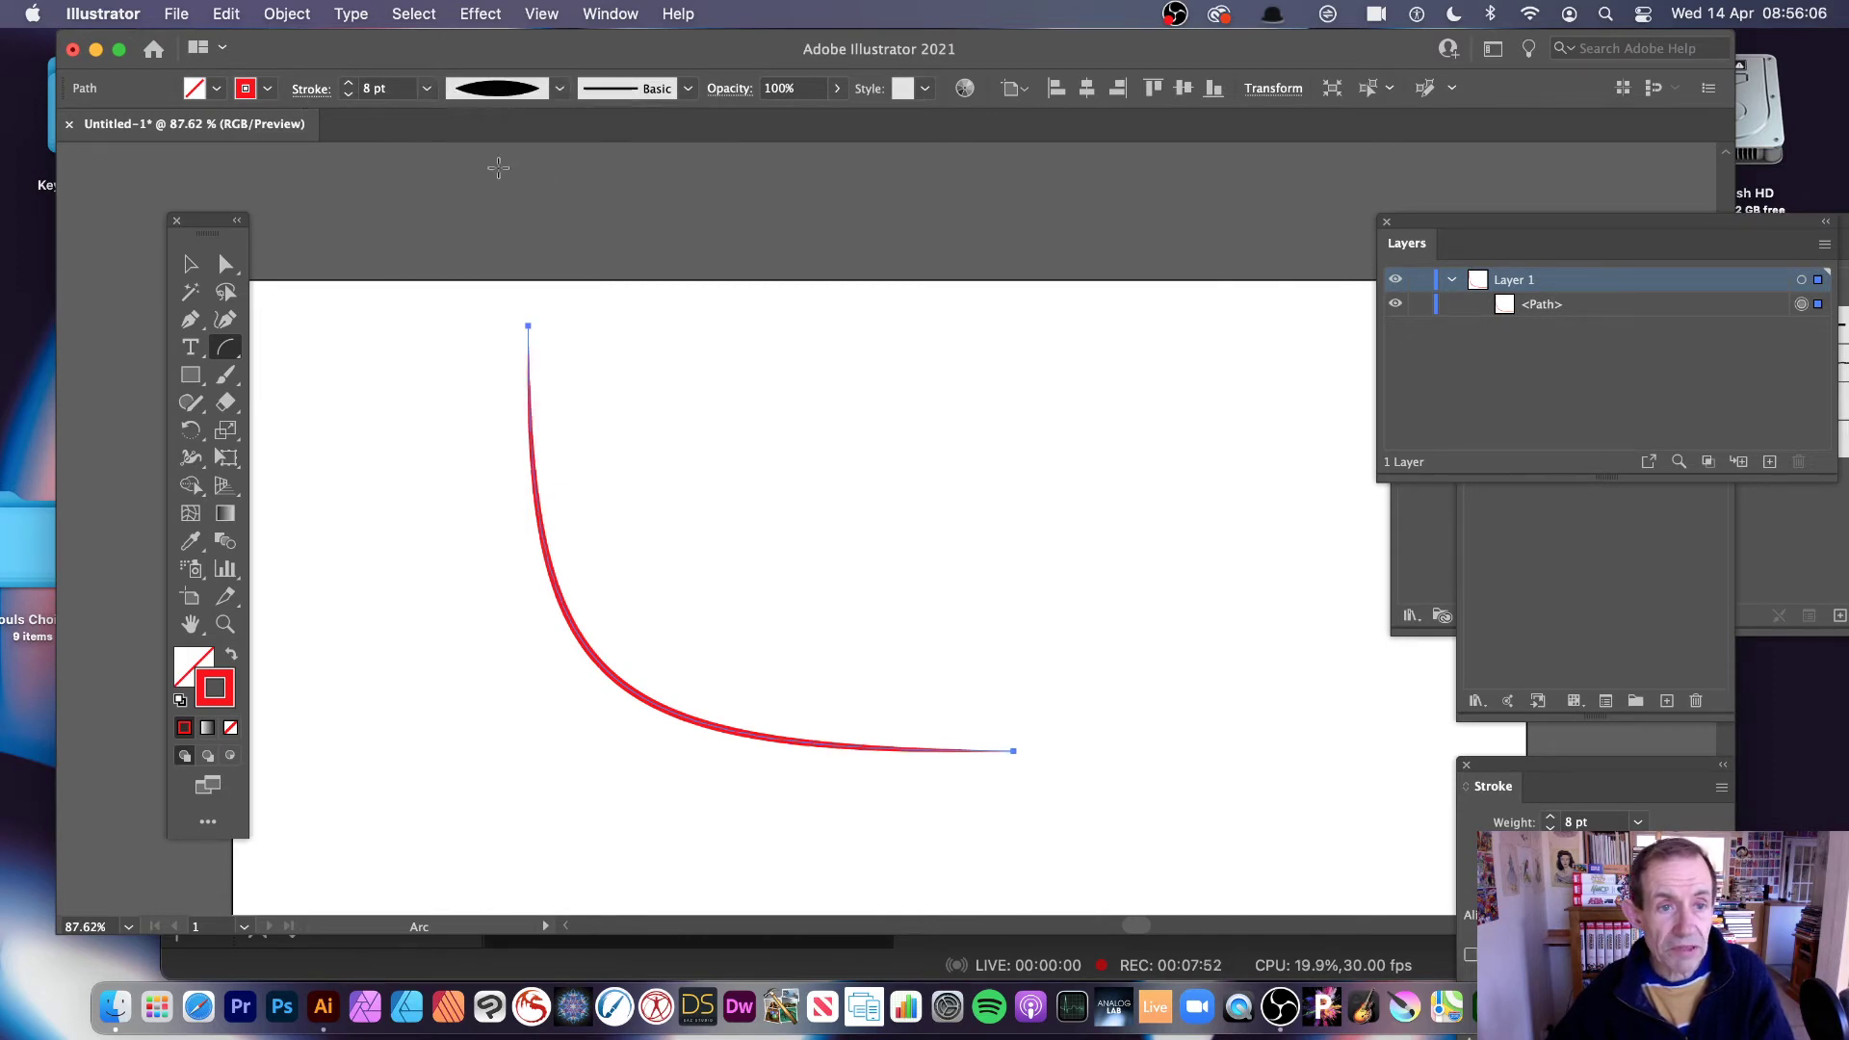
click(426, 88)
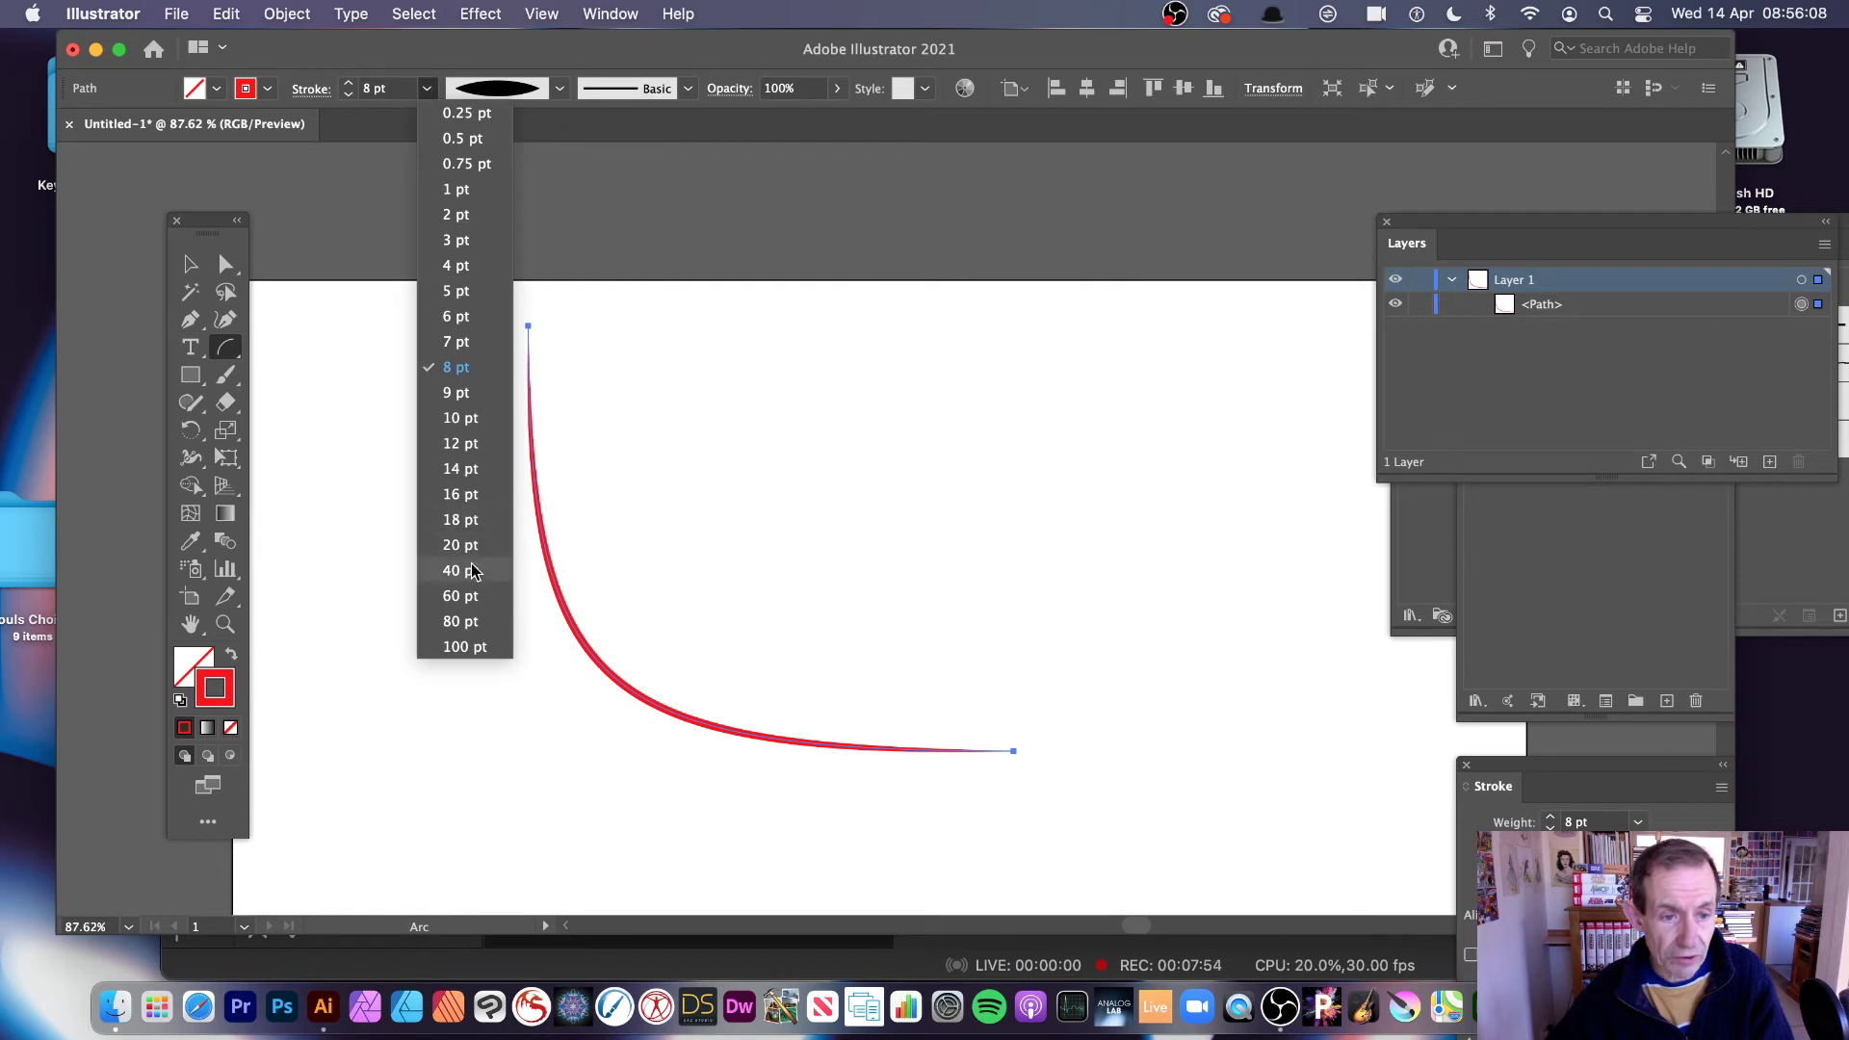
click(467, 539)
click(191, 268)
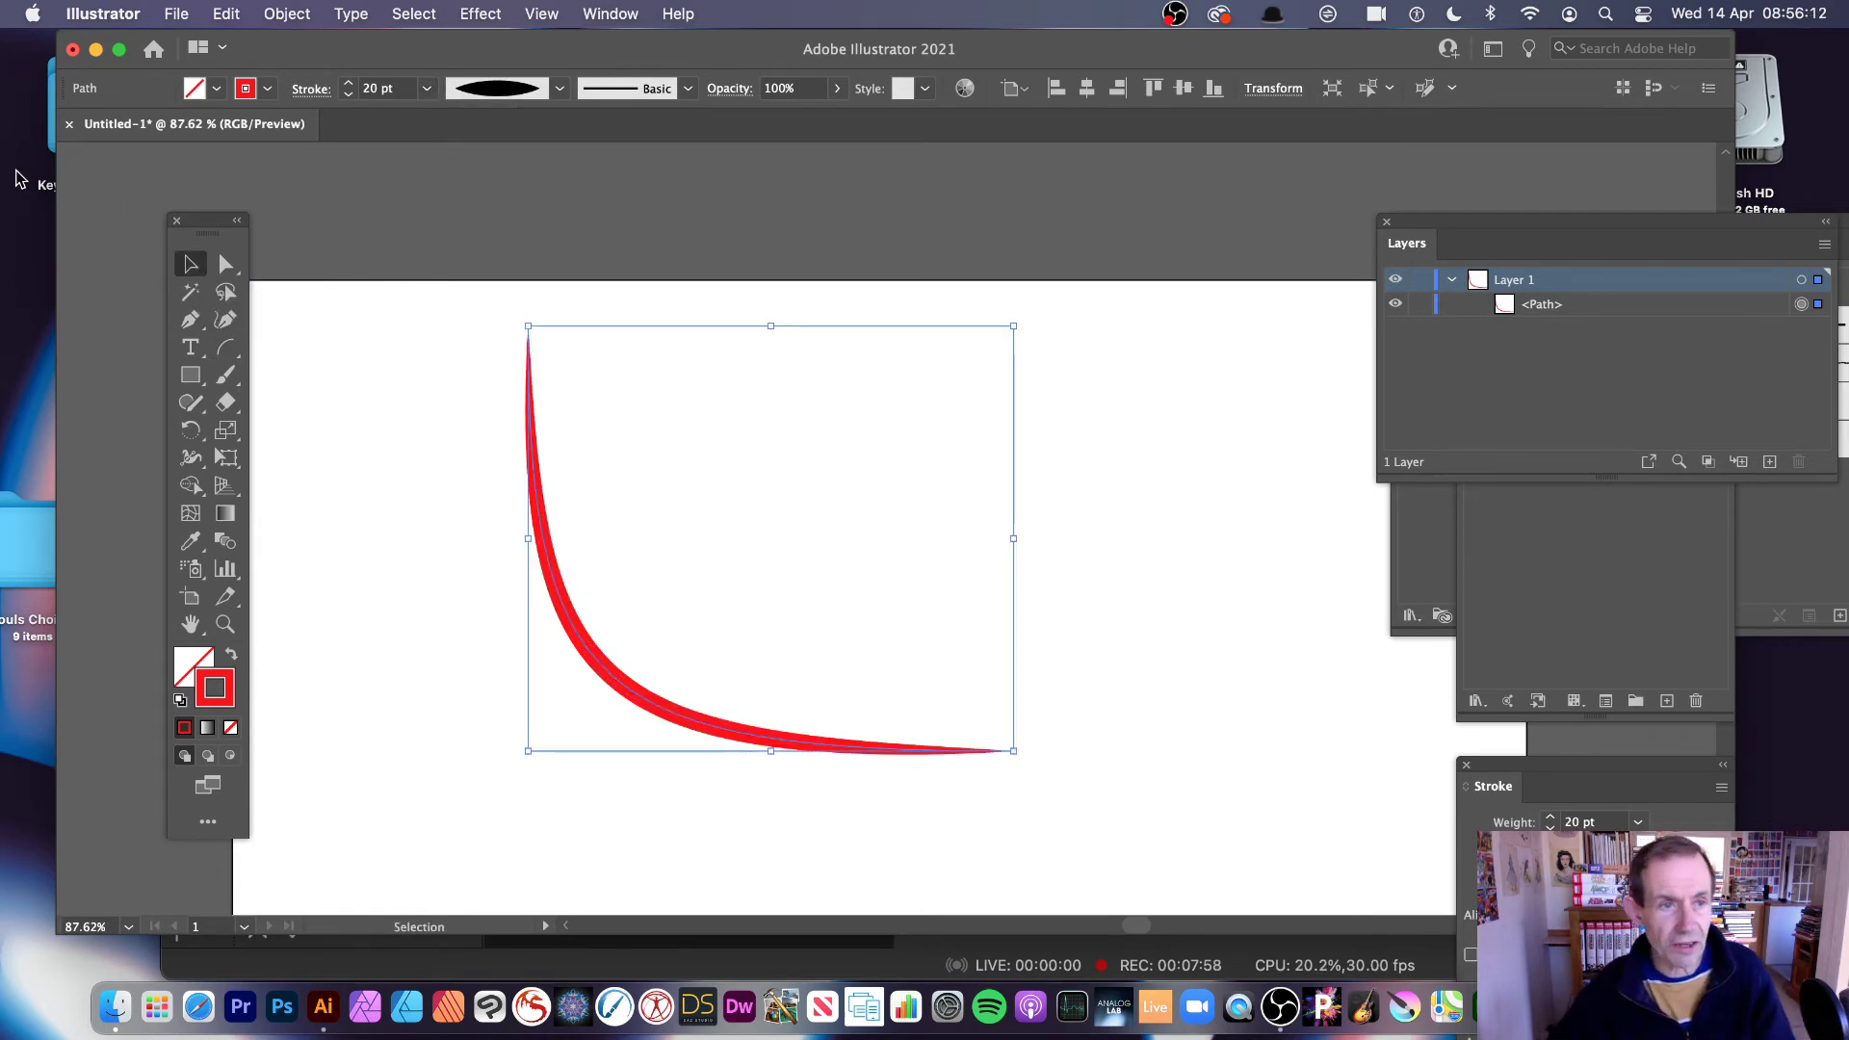
Step: Apply the double-bulge width profile to the arc and replace it with the even-width profile with pointed ends
click(561, 90)
click(493, 202)
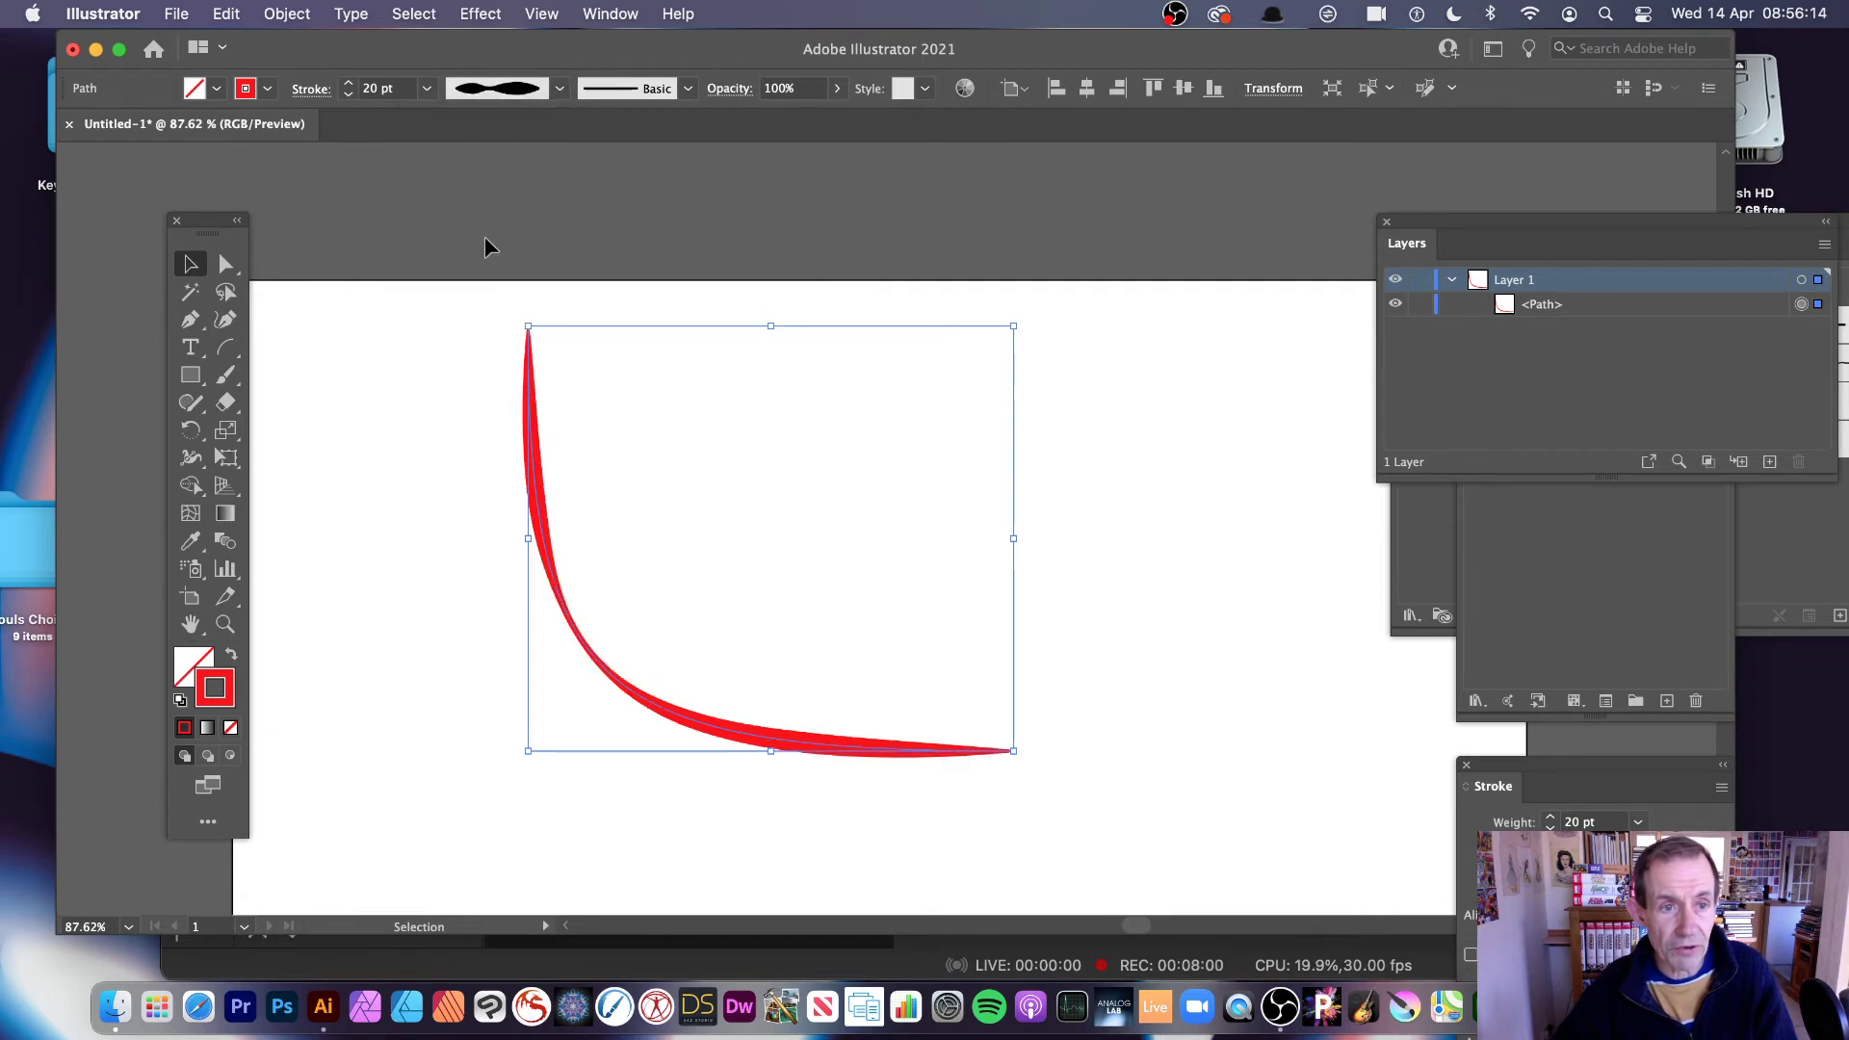
click(560, 90)
click(508, 237)
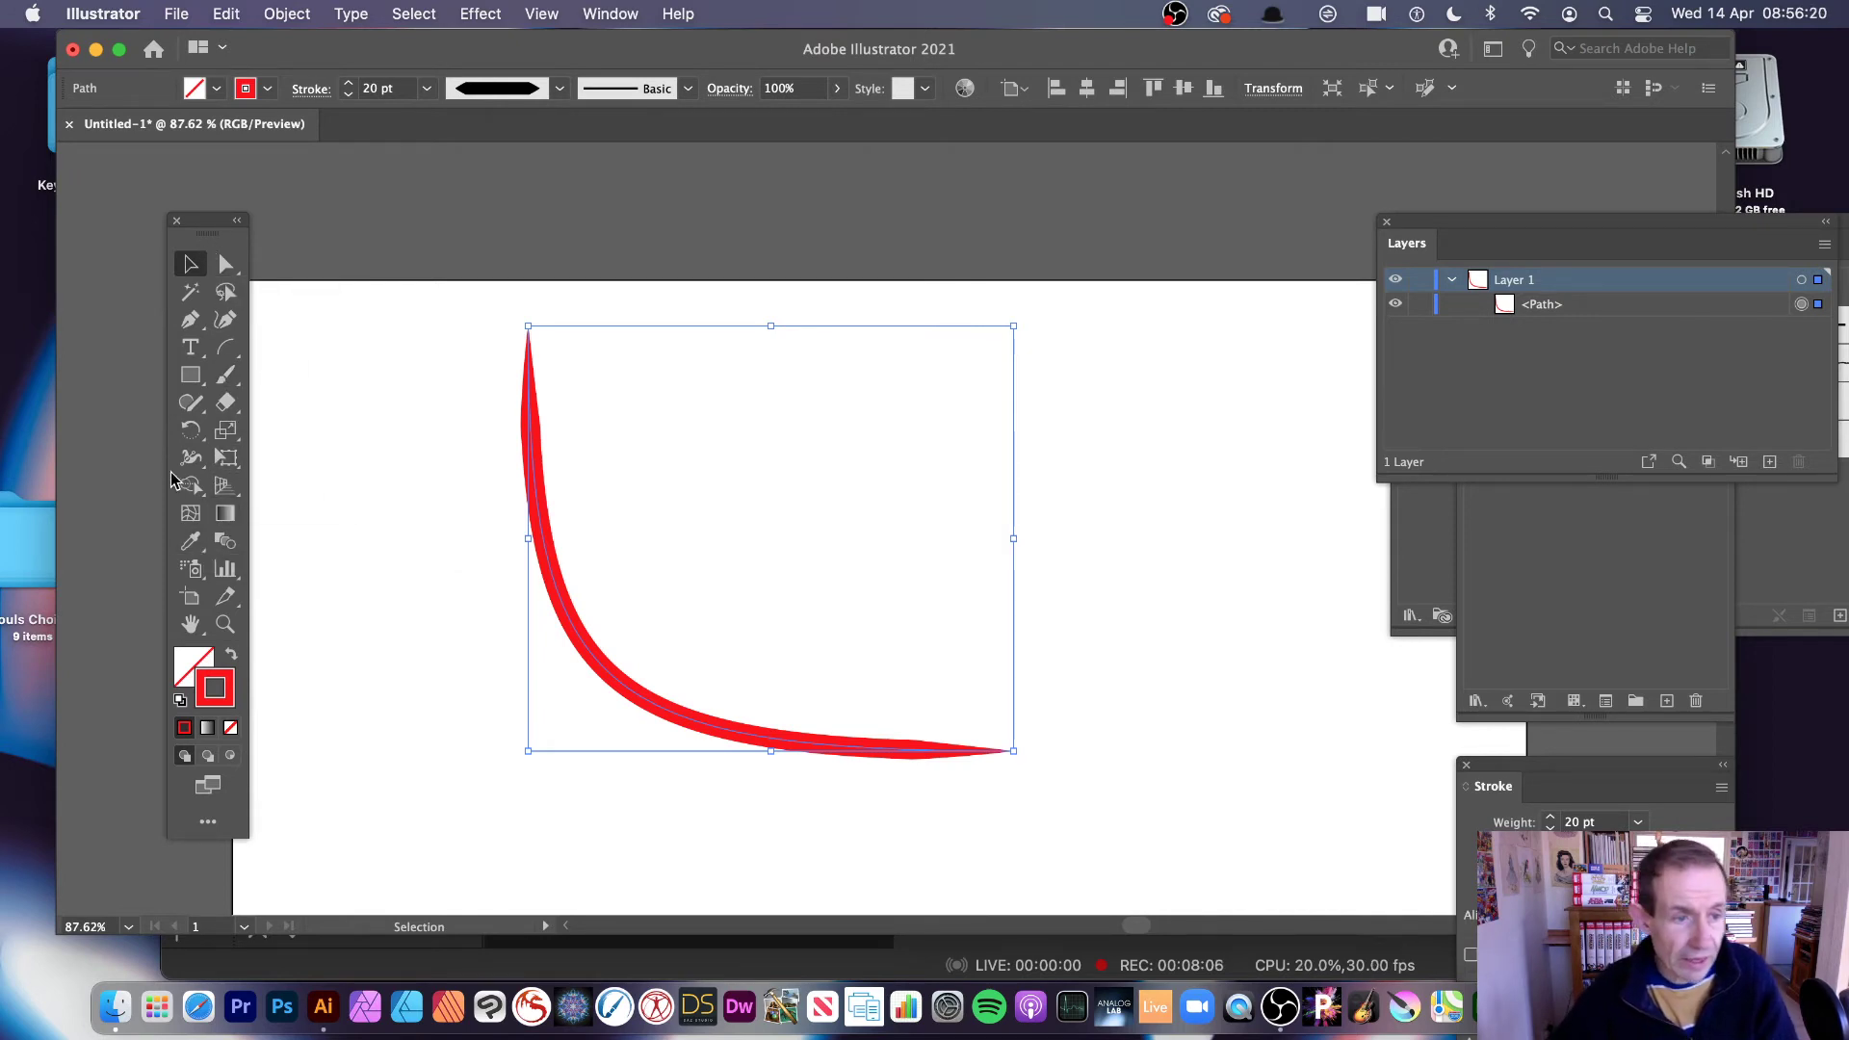
Step: Reshape the red arc's stroke with the Width tool, bulging its upper part and lower bend and narrowing it between the bulges
click(192, 466)
drag(192, 466, 314, 462)
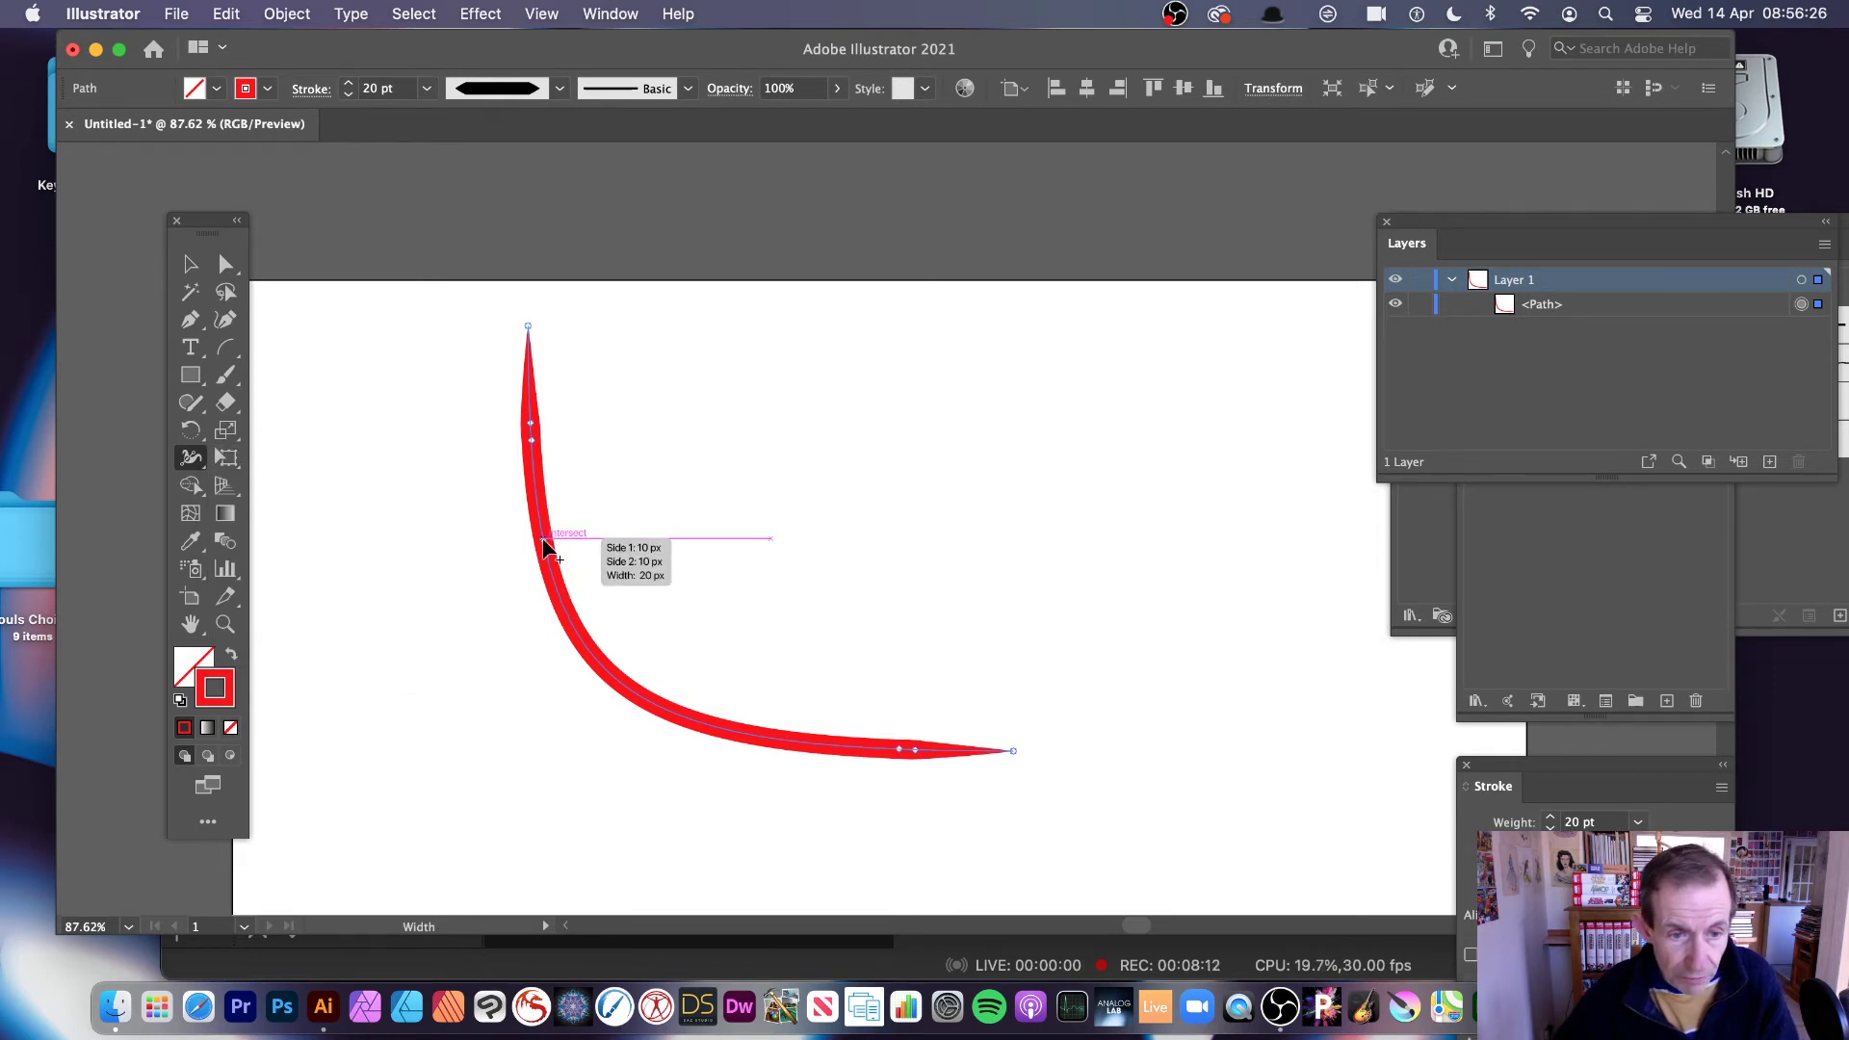
drag(548, 566, 576, 568)
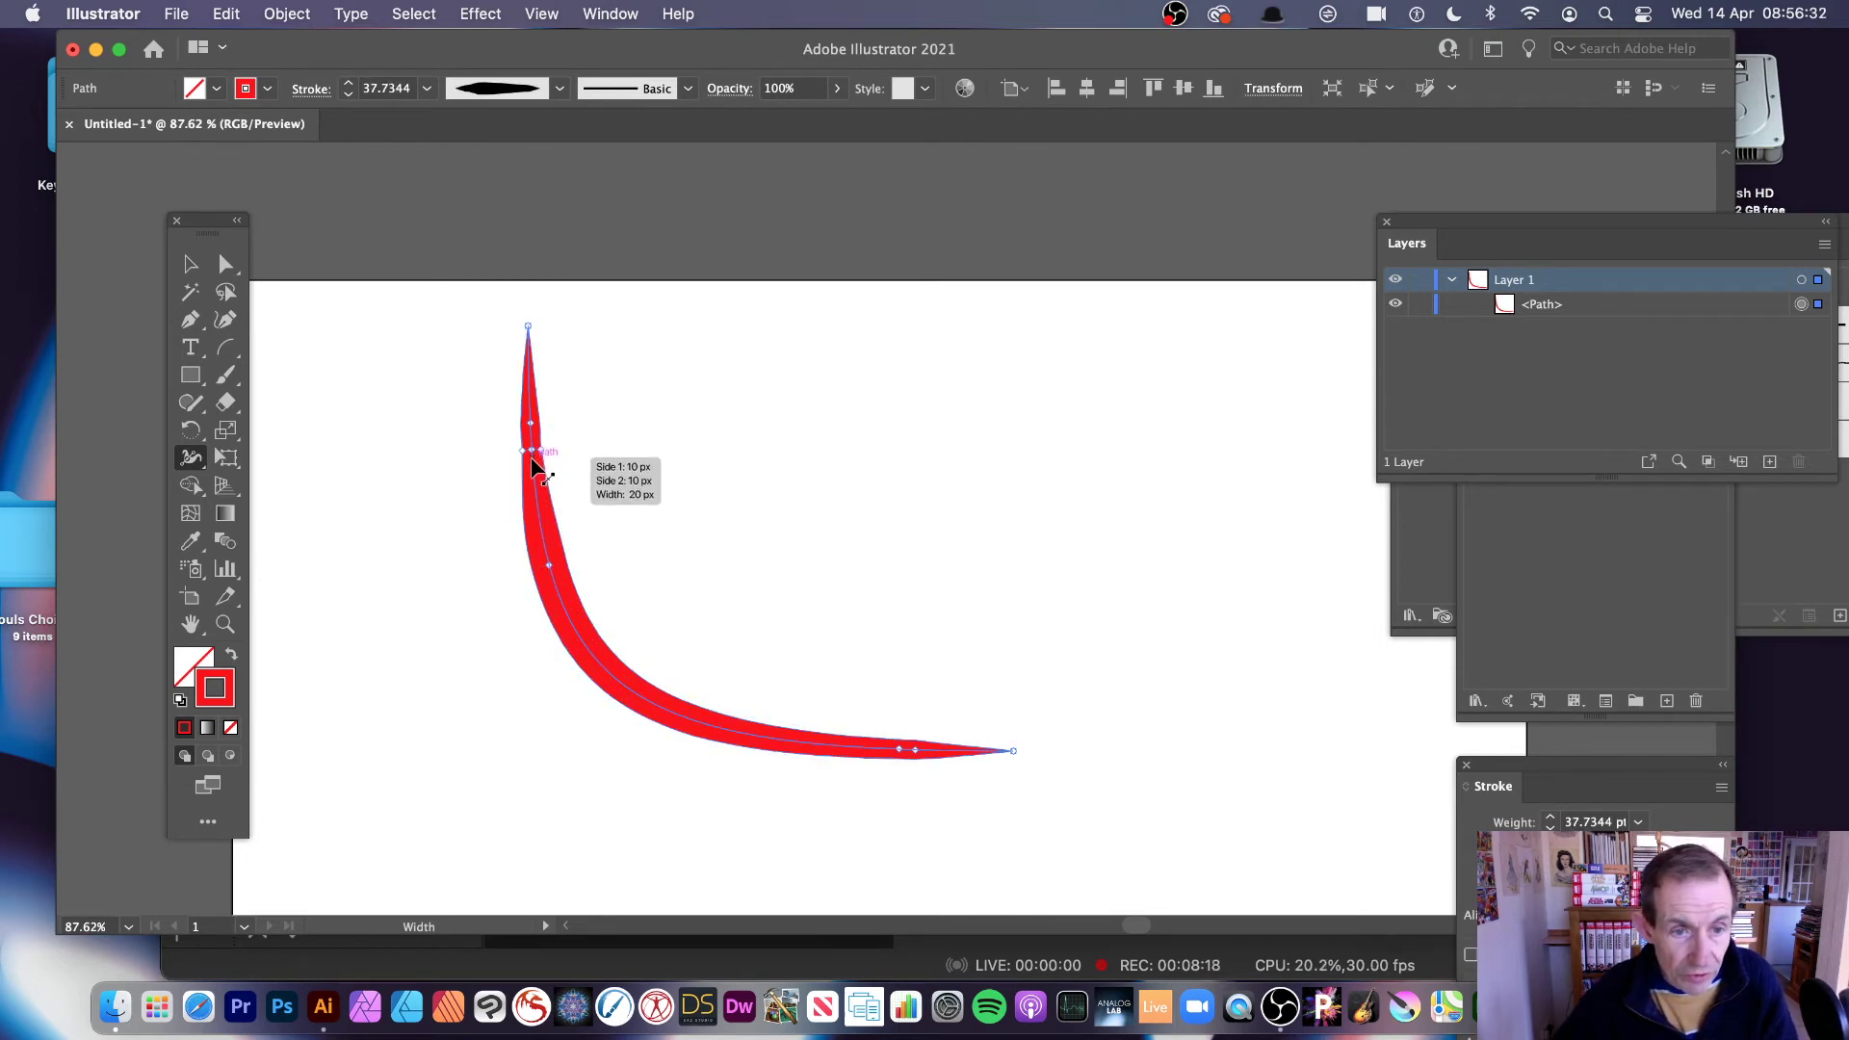
drag(541, 499, 613, 501)
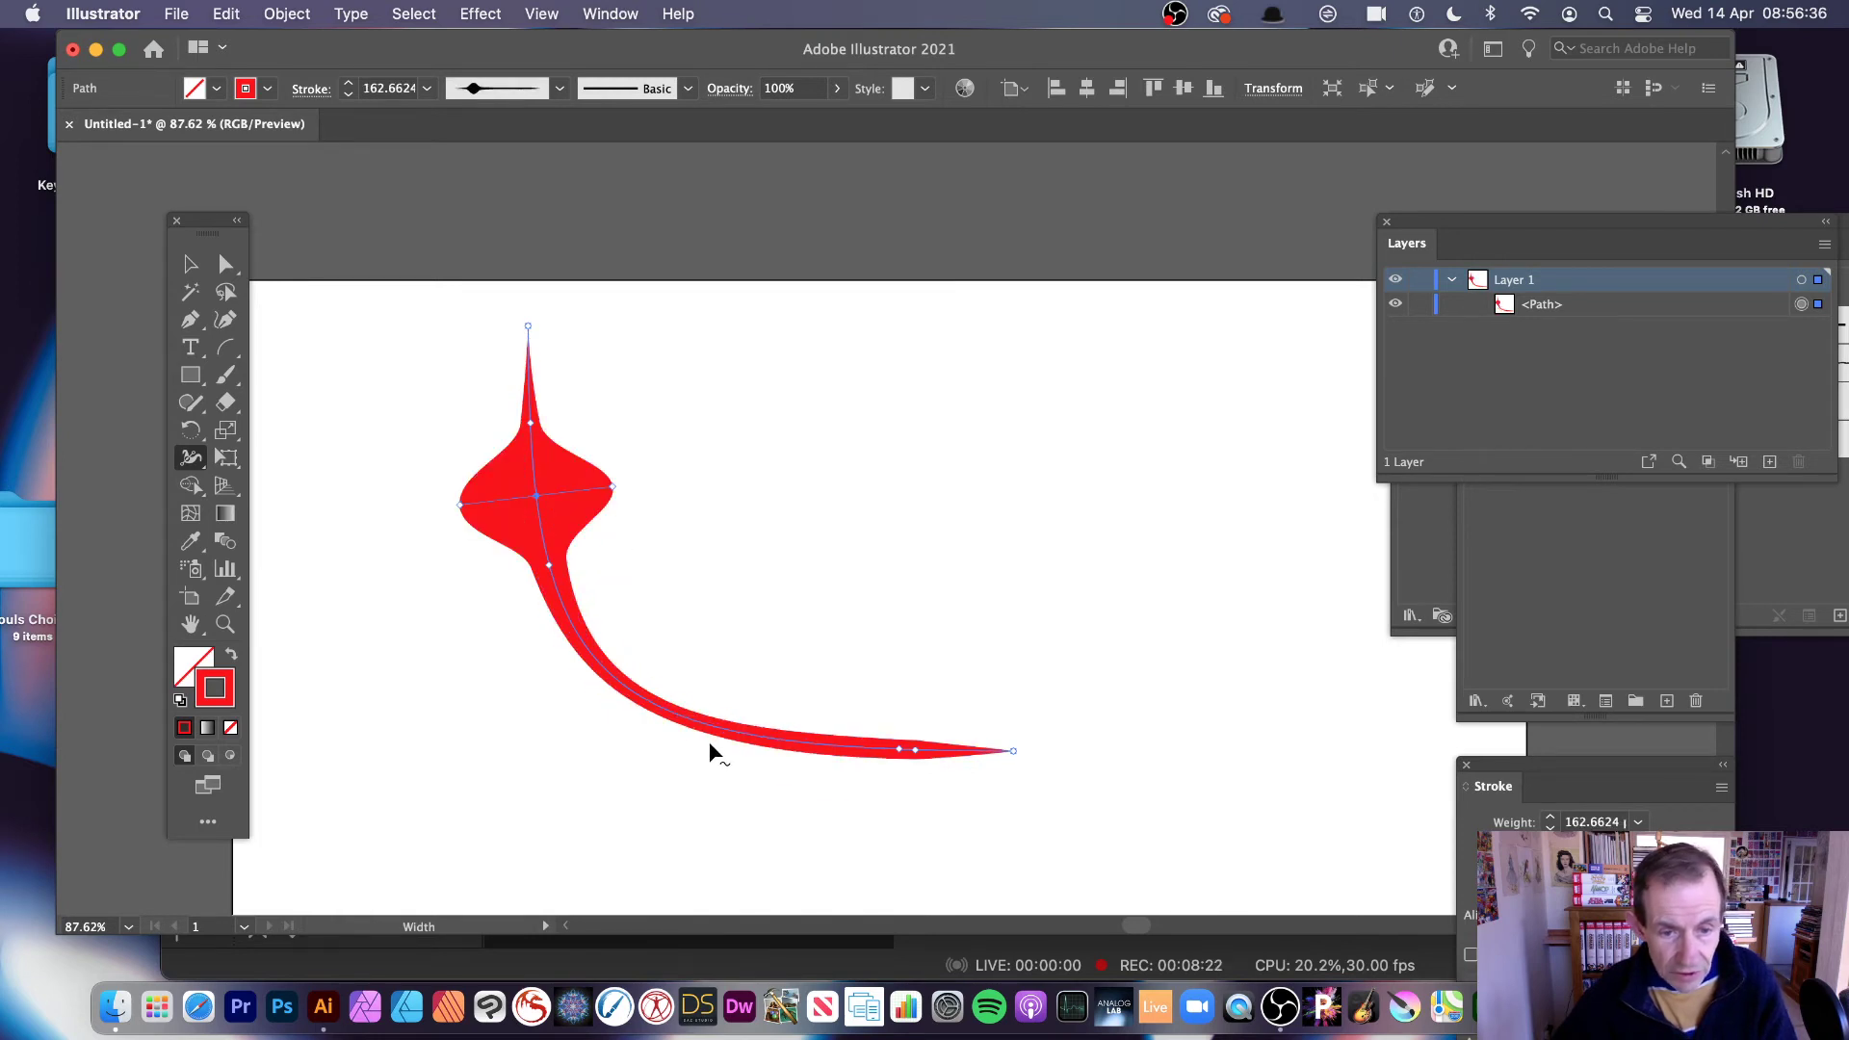
drag(721, 730, 681, 720)
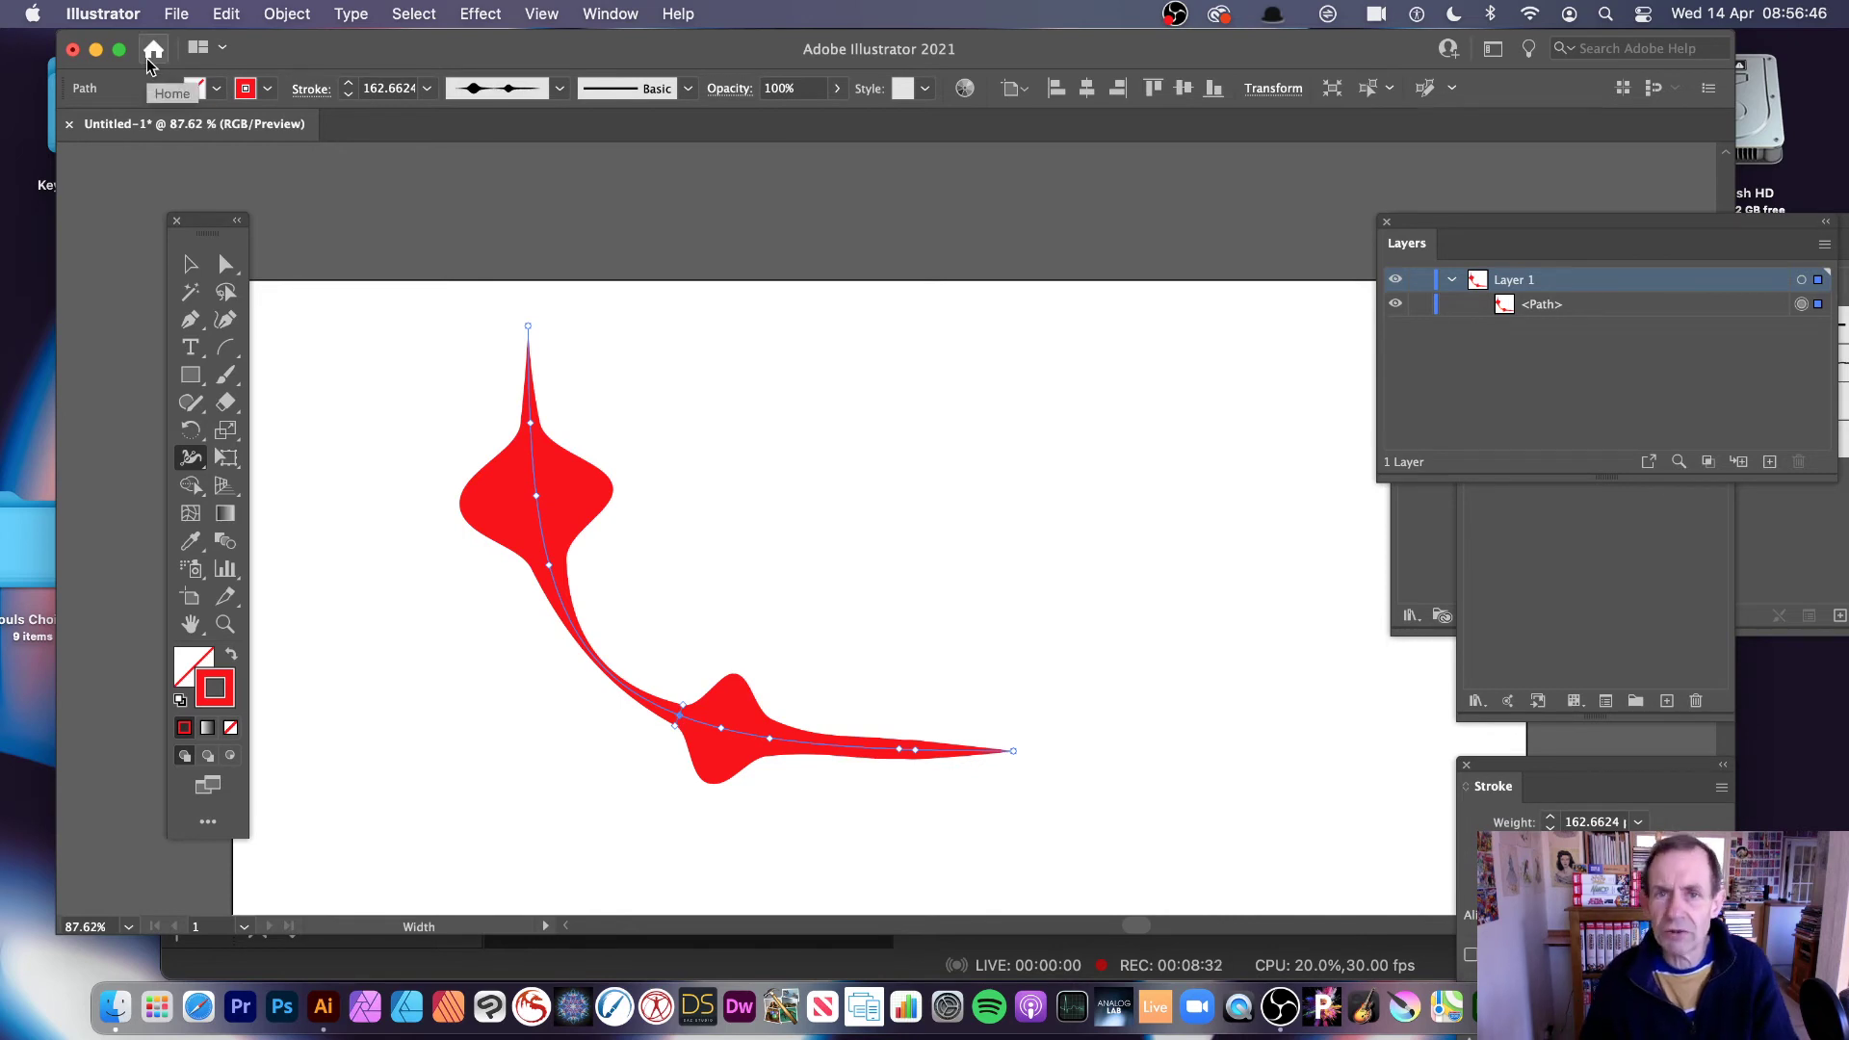
Step: Apply the 3.00 bristle brush to the arc and set its stroke weight to 12 pt
click(187, 267)
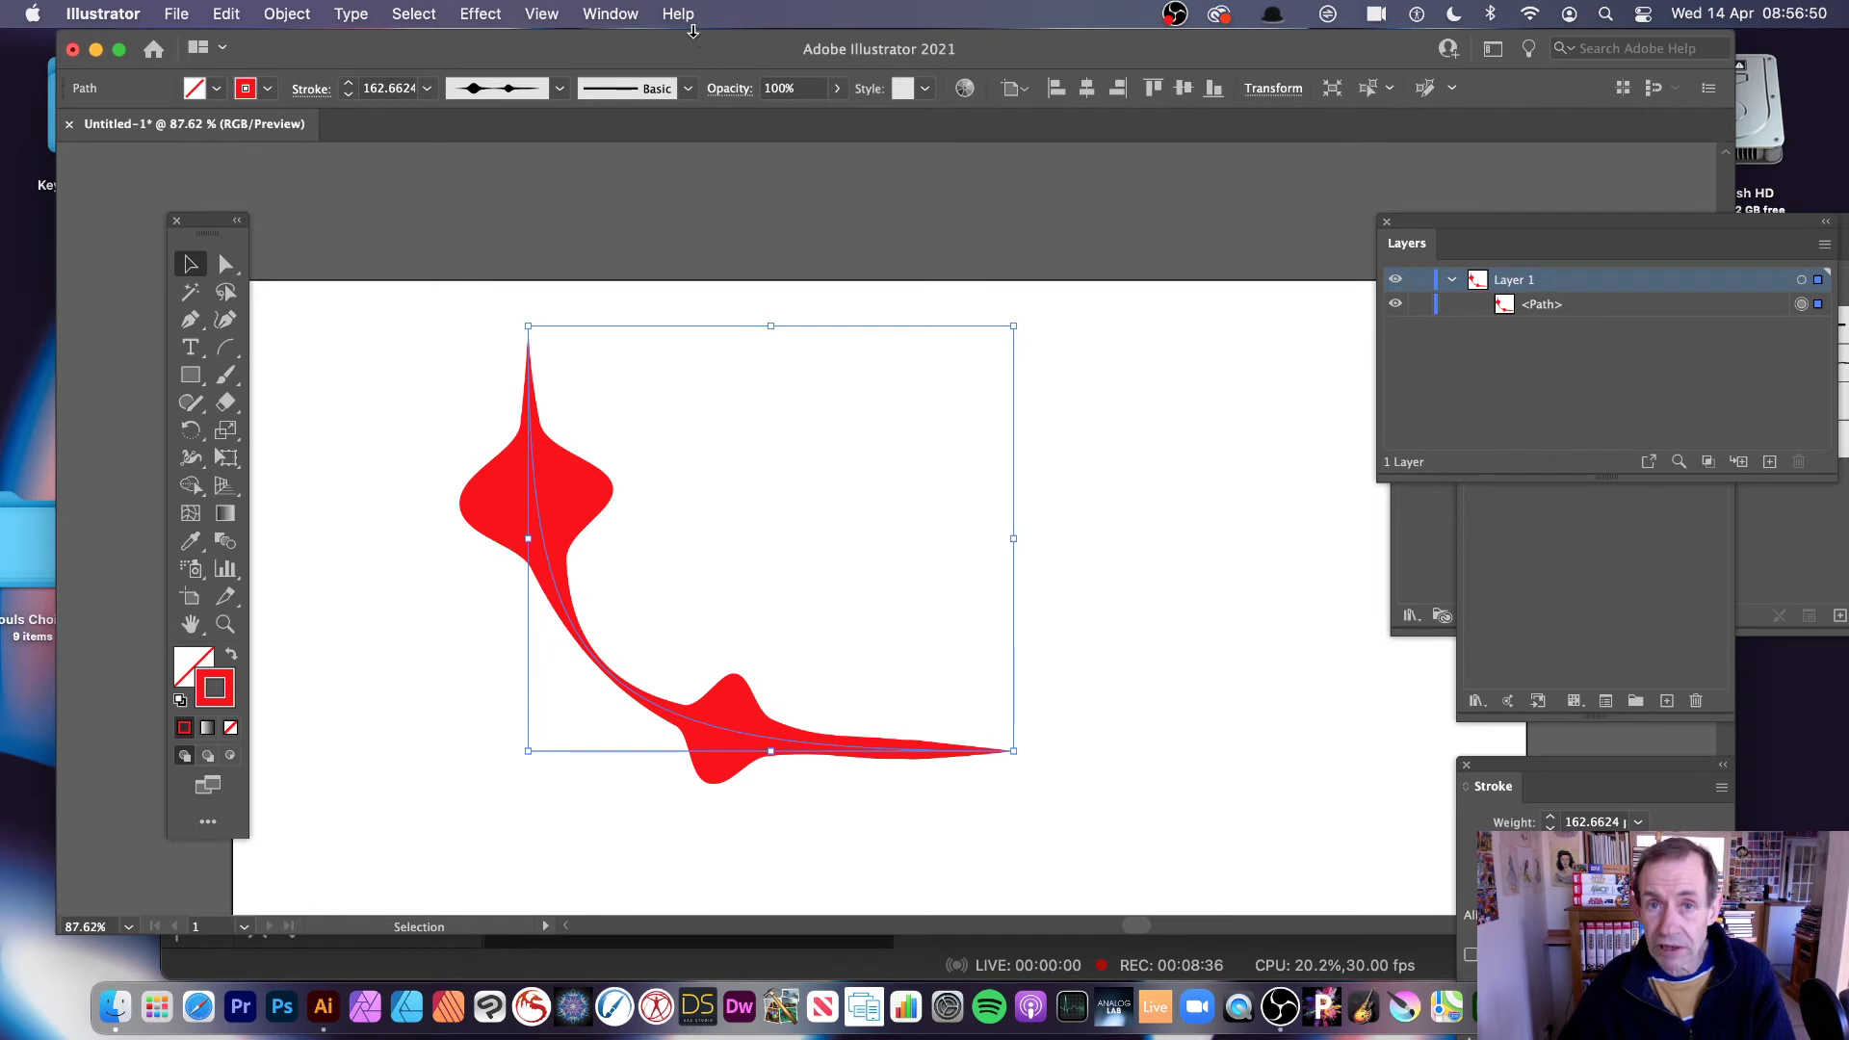
click(689, 89)
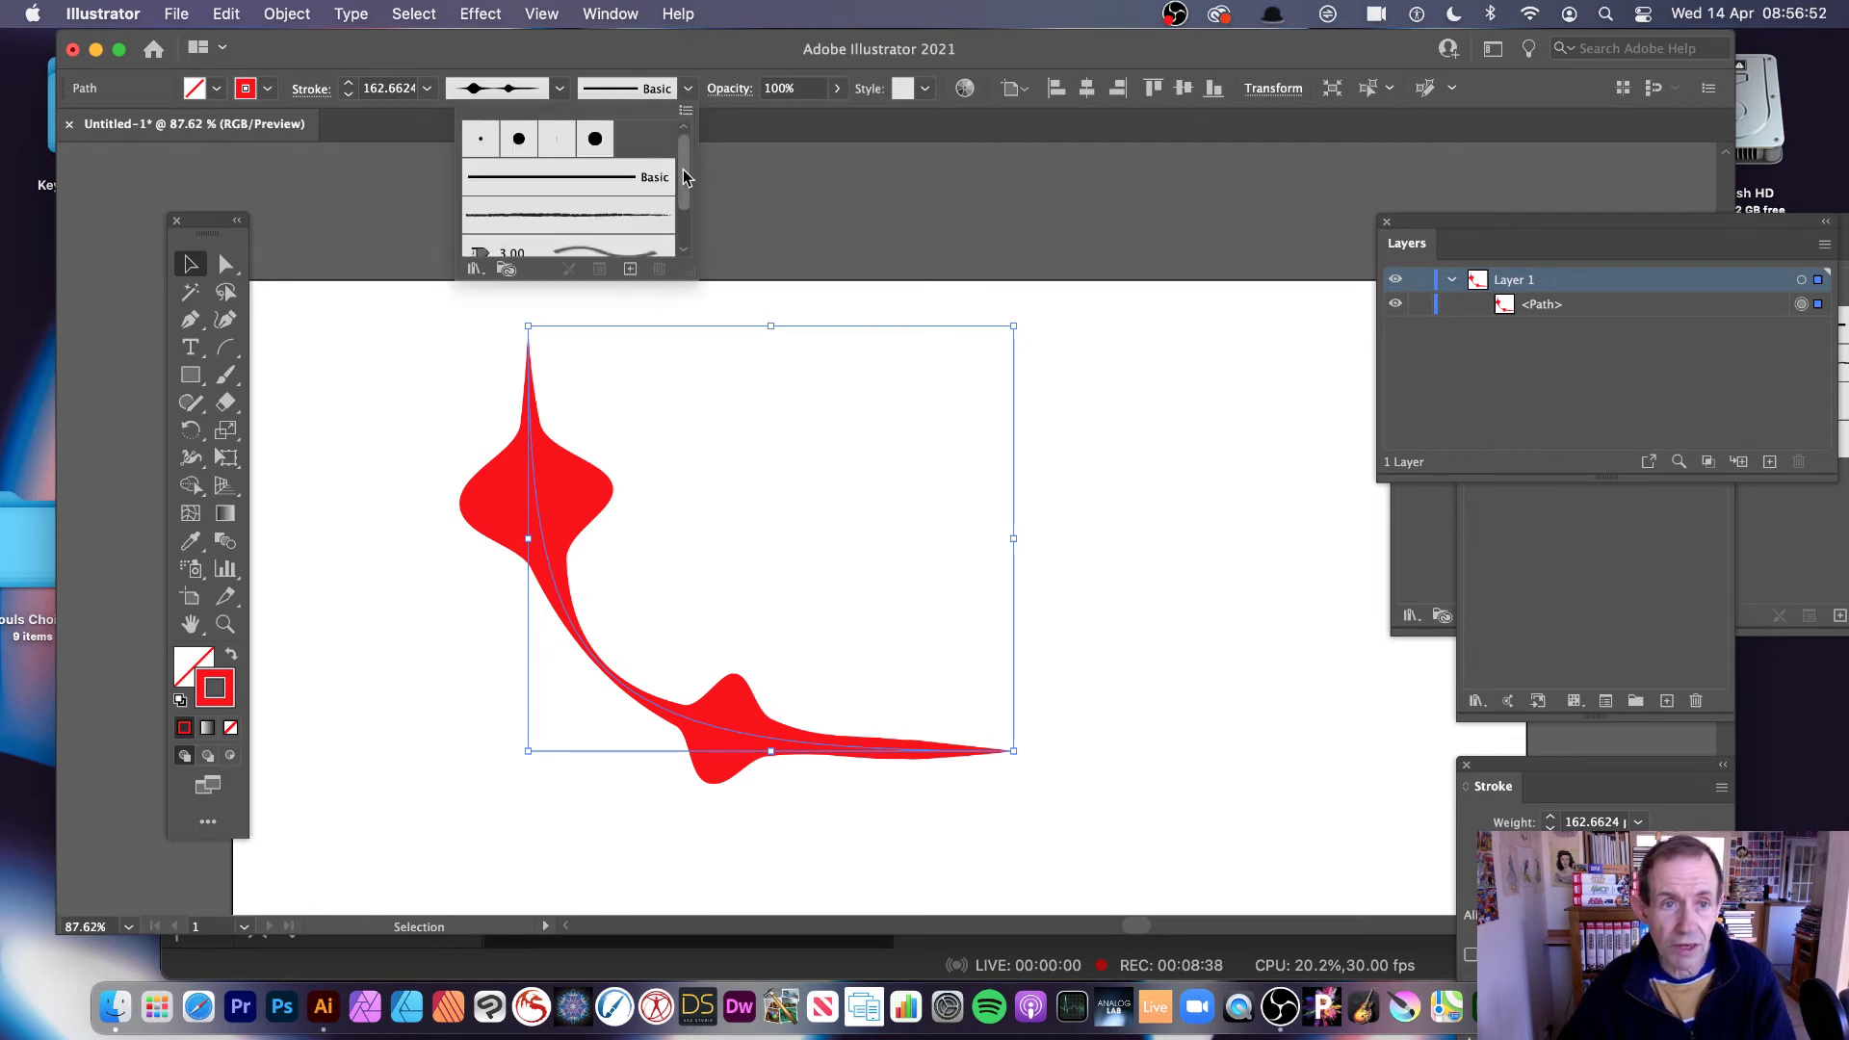
scroll(564, 211, down, 2)
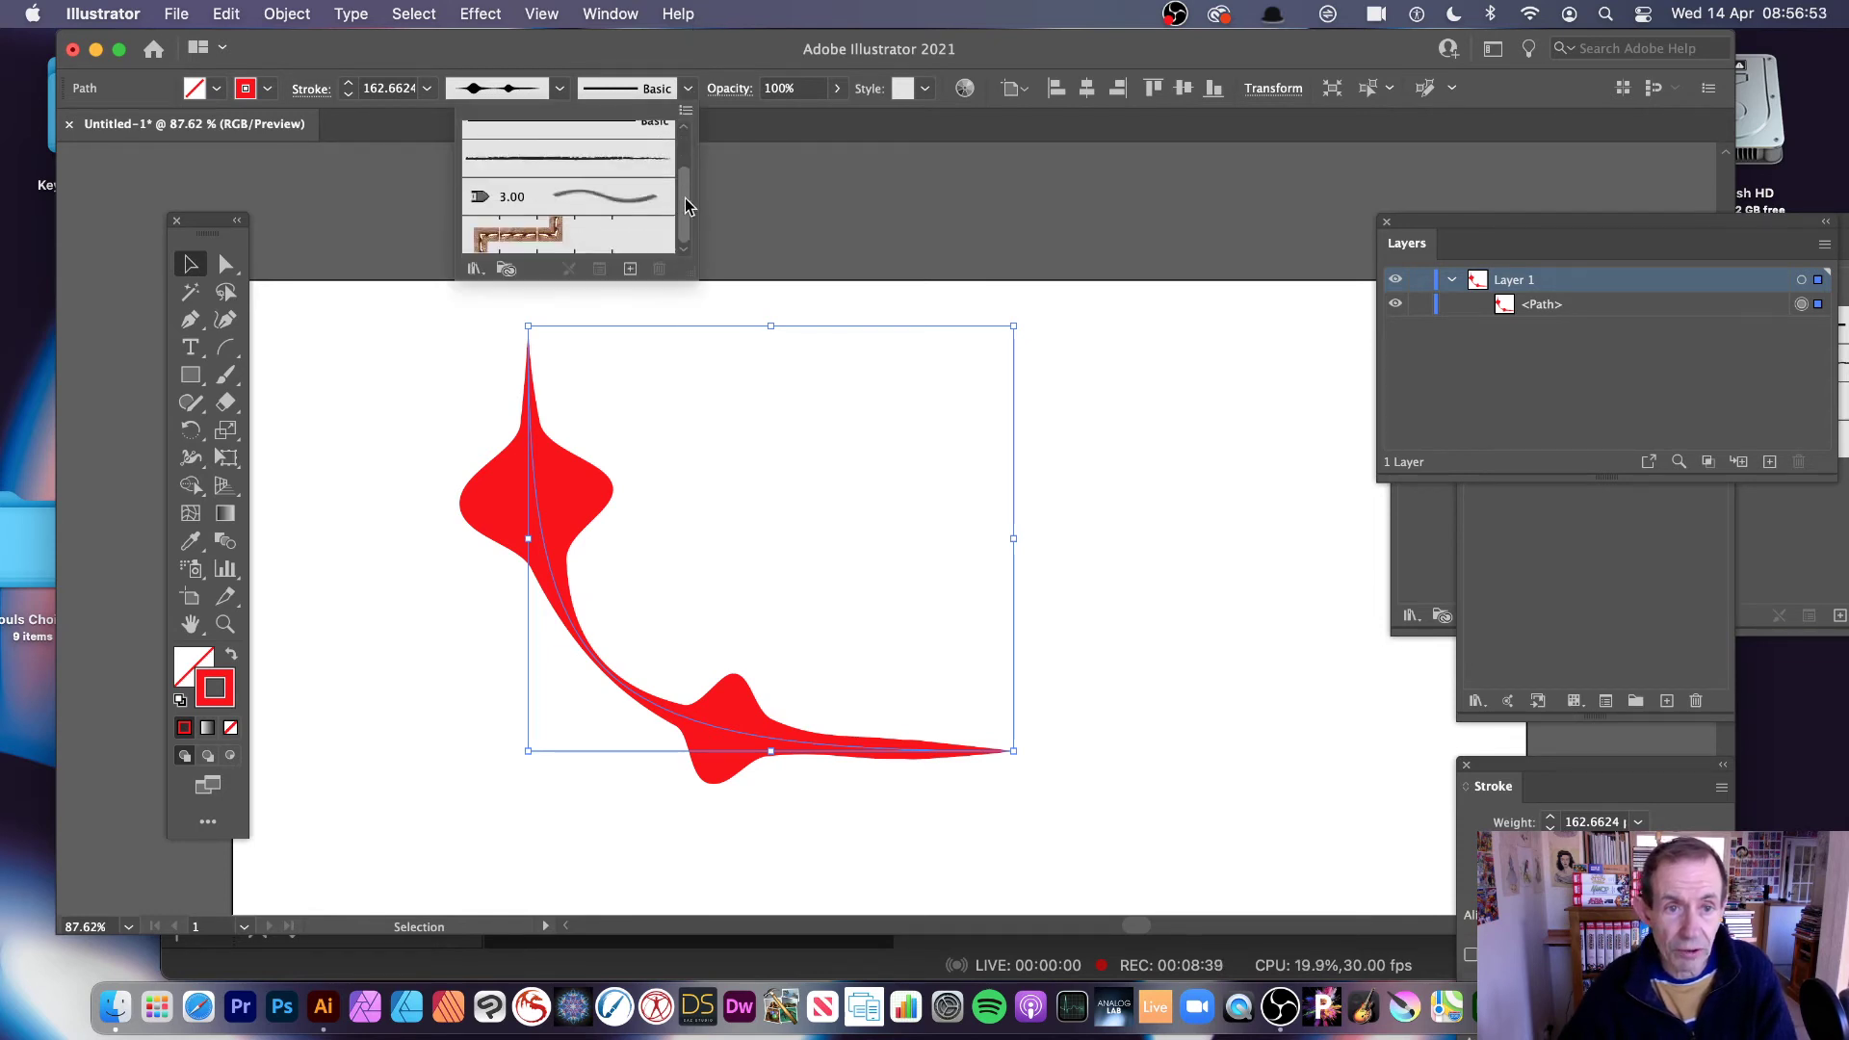
click(602, 209)
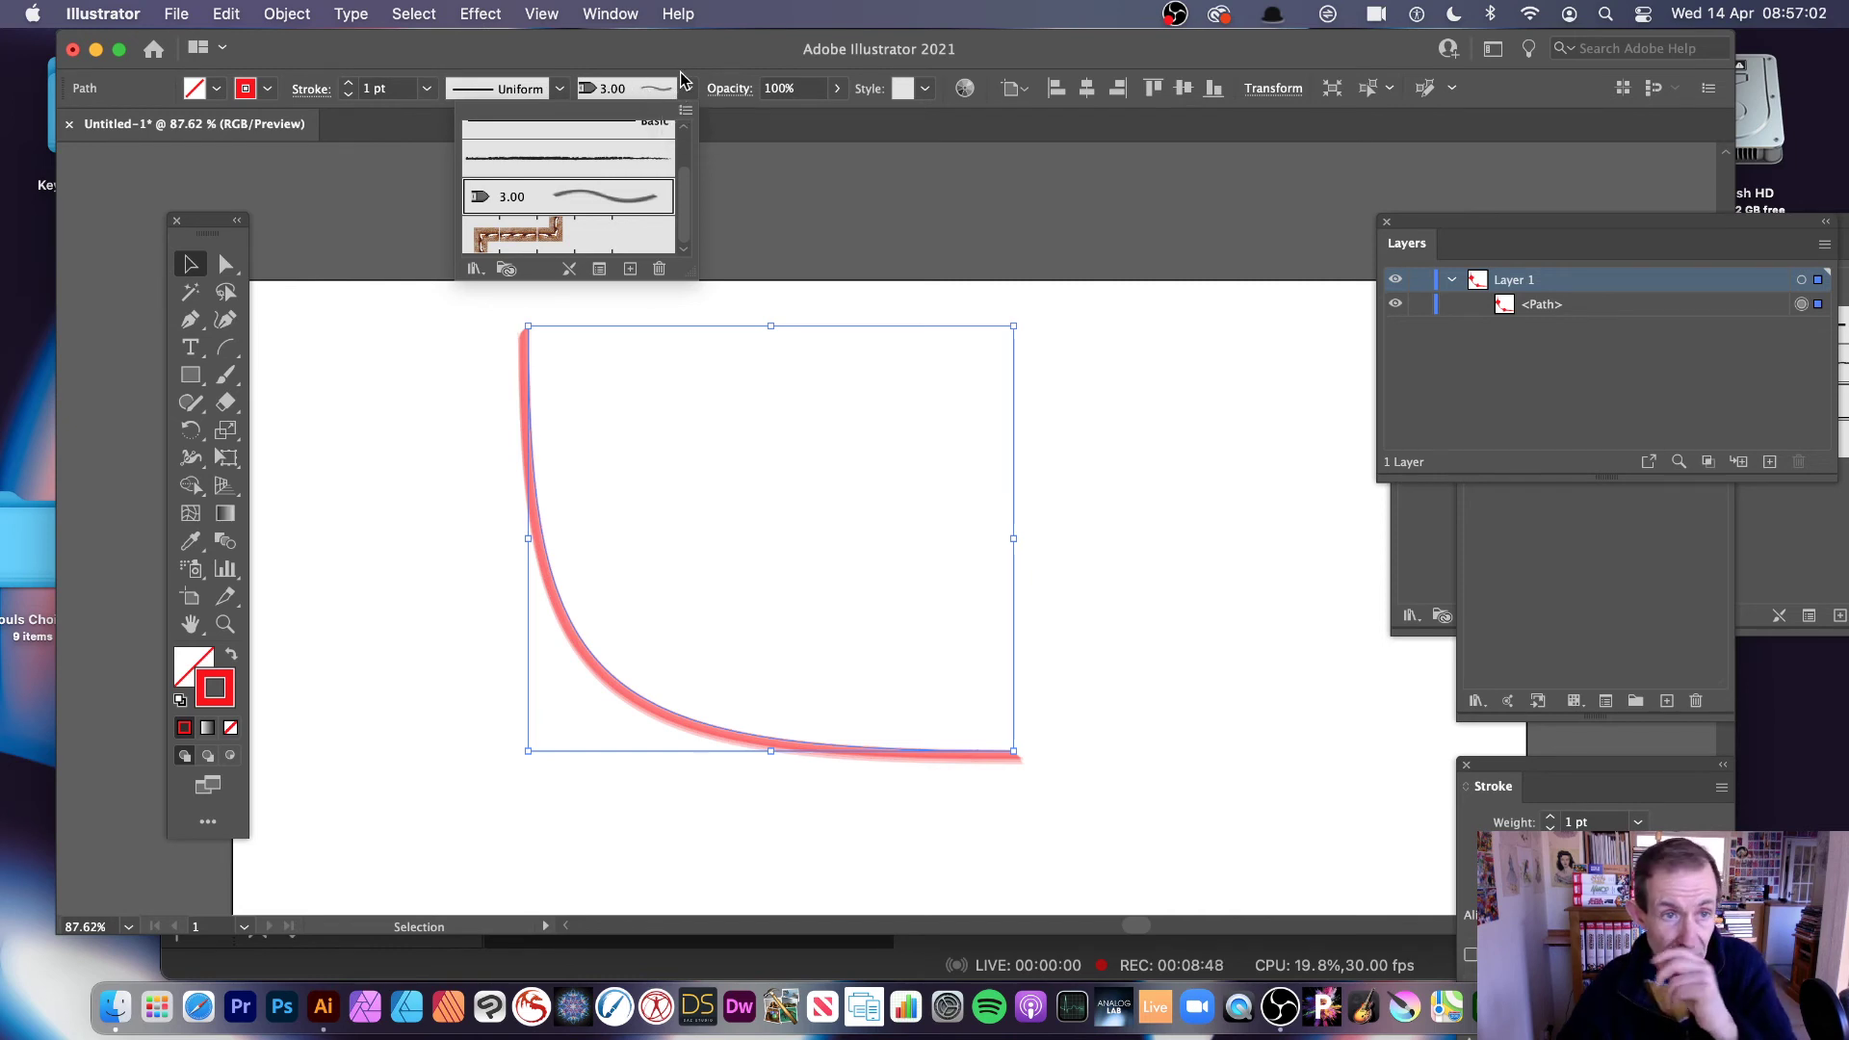
click(434, 90)
click(428, 90)
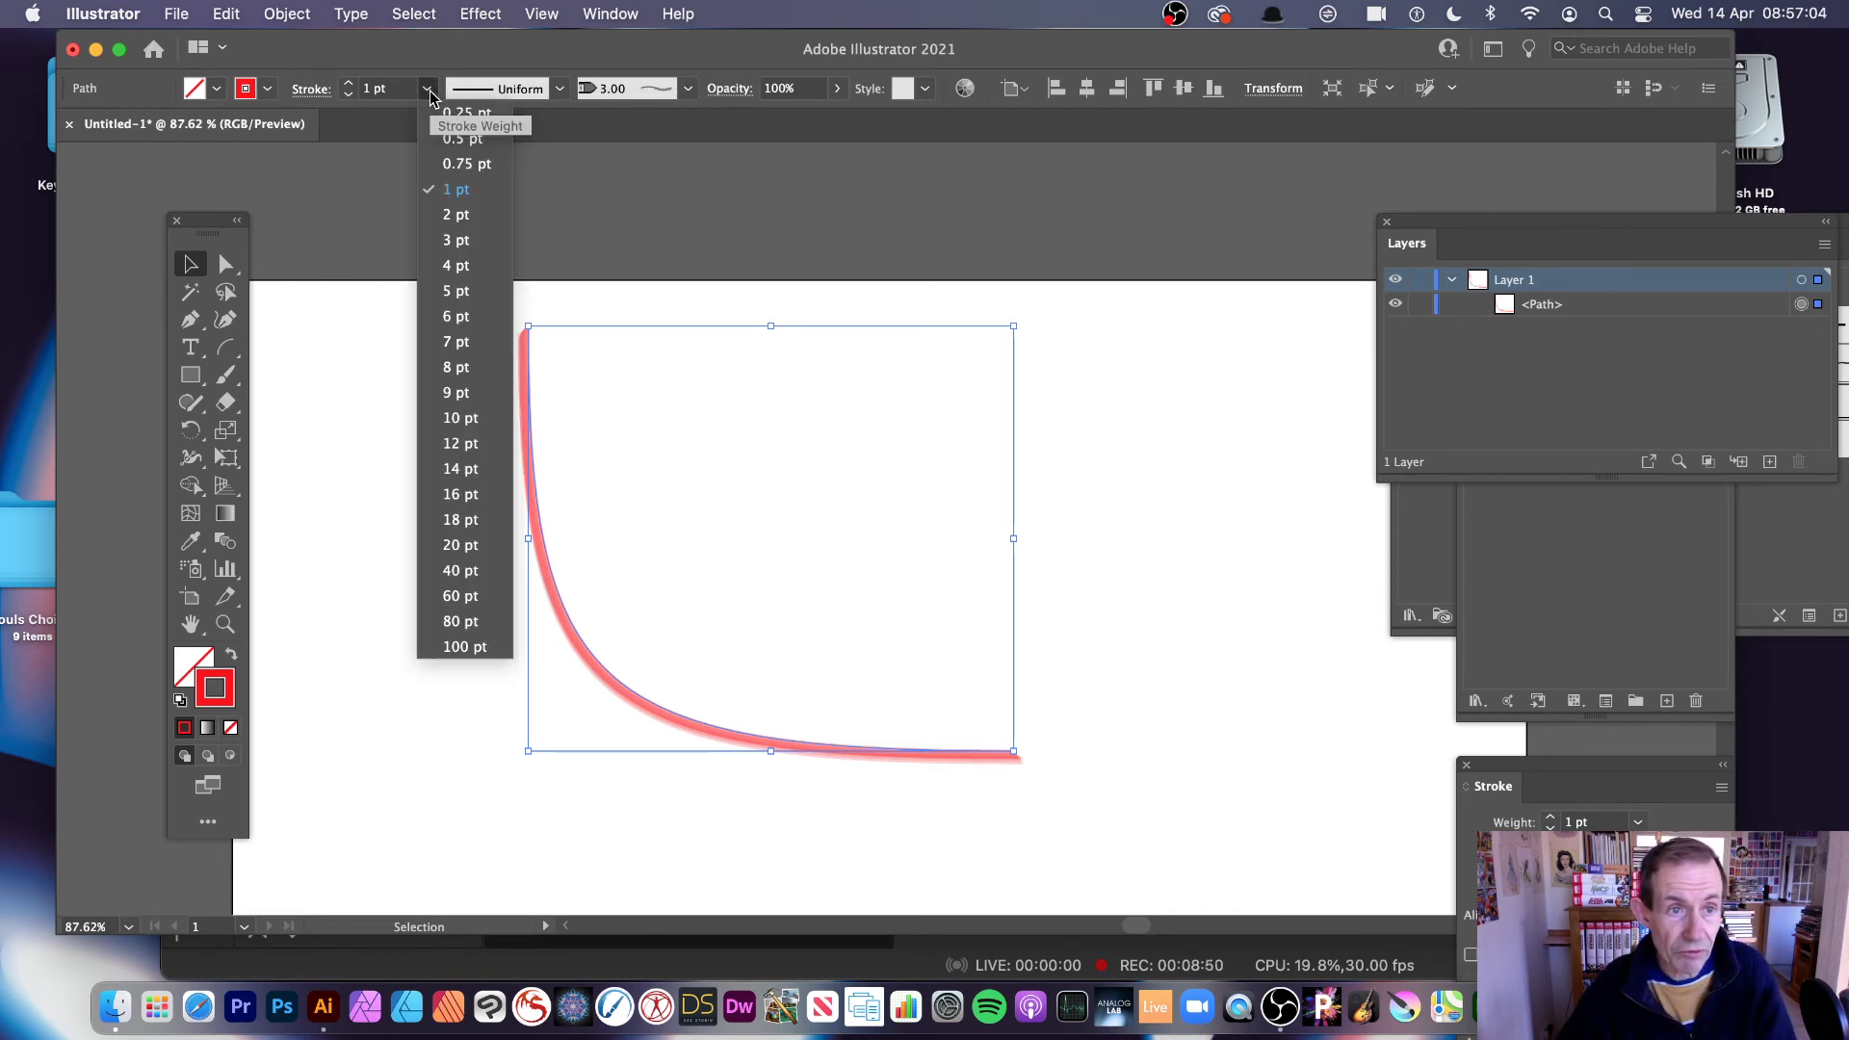
click(470, 445)
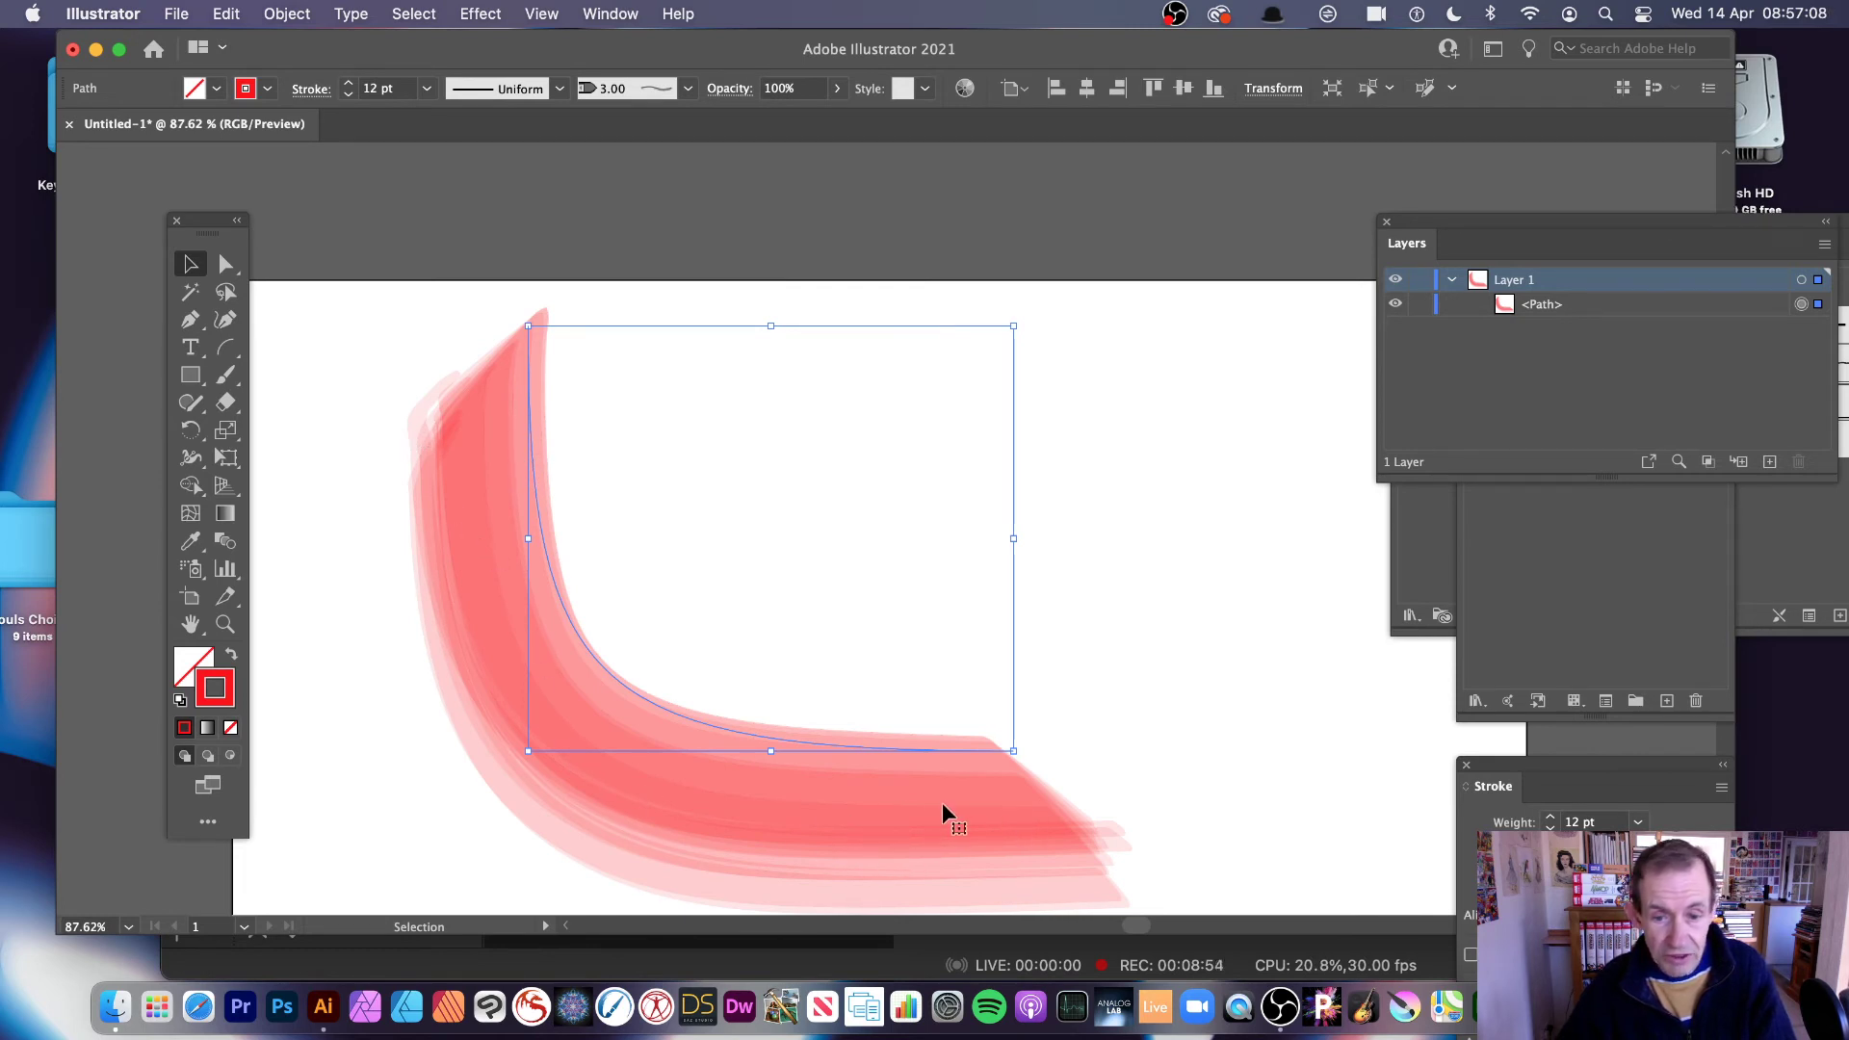
Step: Move the brushed arc, overlap several duplicates of it and recolour the topmost copy's stroke bright green
drag(489, 534, 468, 455)
mouse_move(526, 545)
alt+mouse_down()
mouse_move(582, 517)
mouse_move(582, 586)
mouse_move(621, 597)
mouse_move(599, 642)
alt+mouse_up()
click(266, 88)
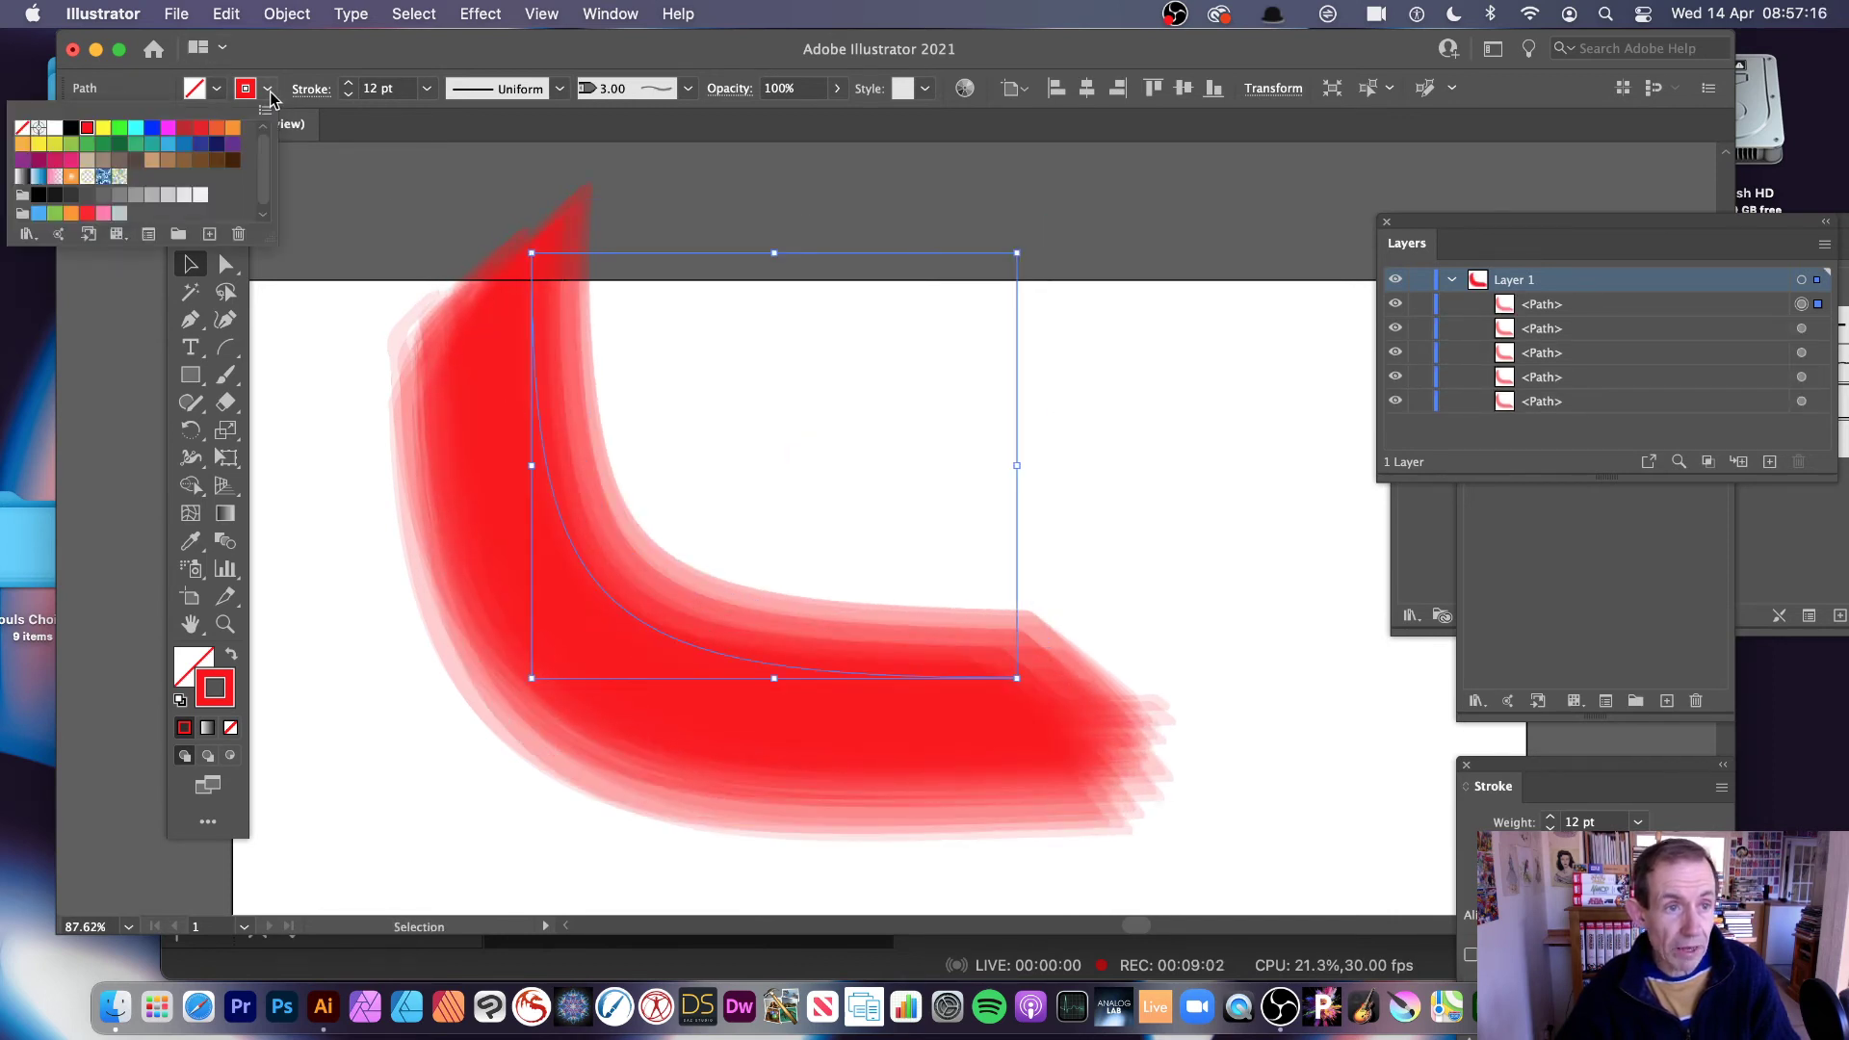
click(120, 129)
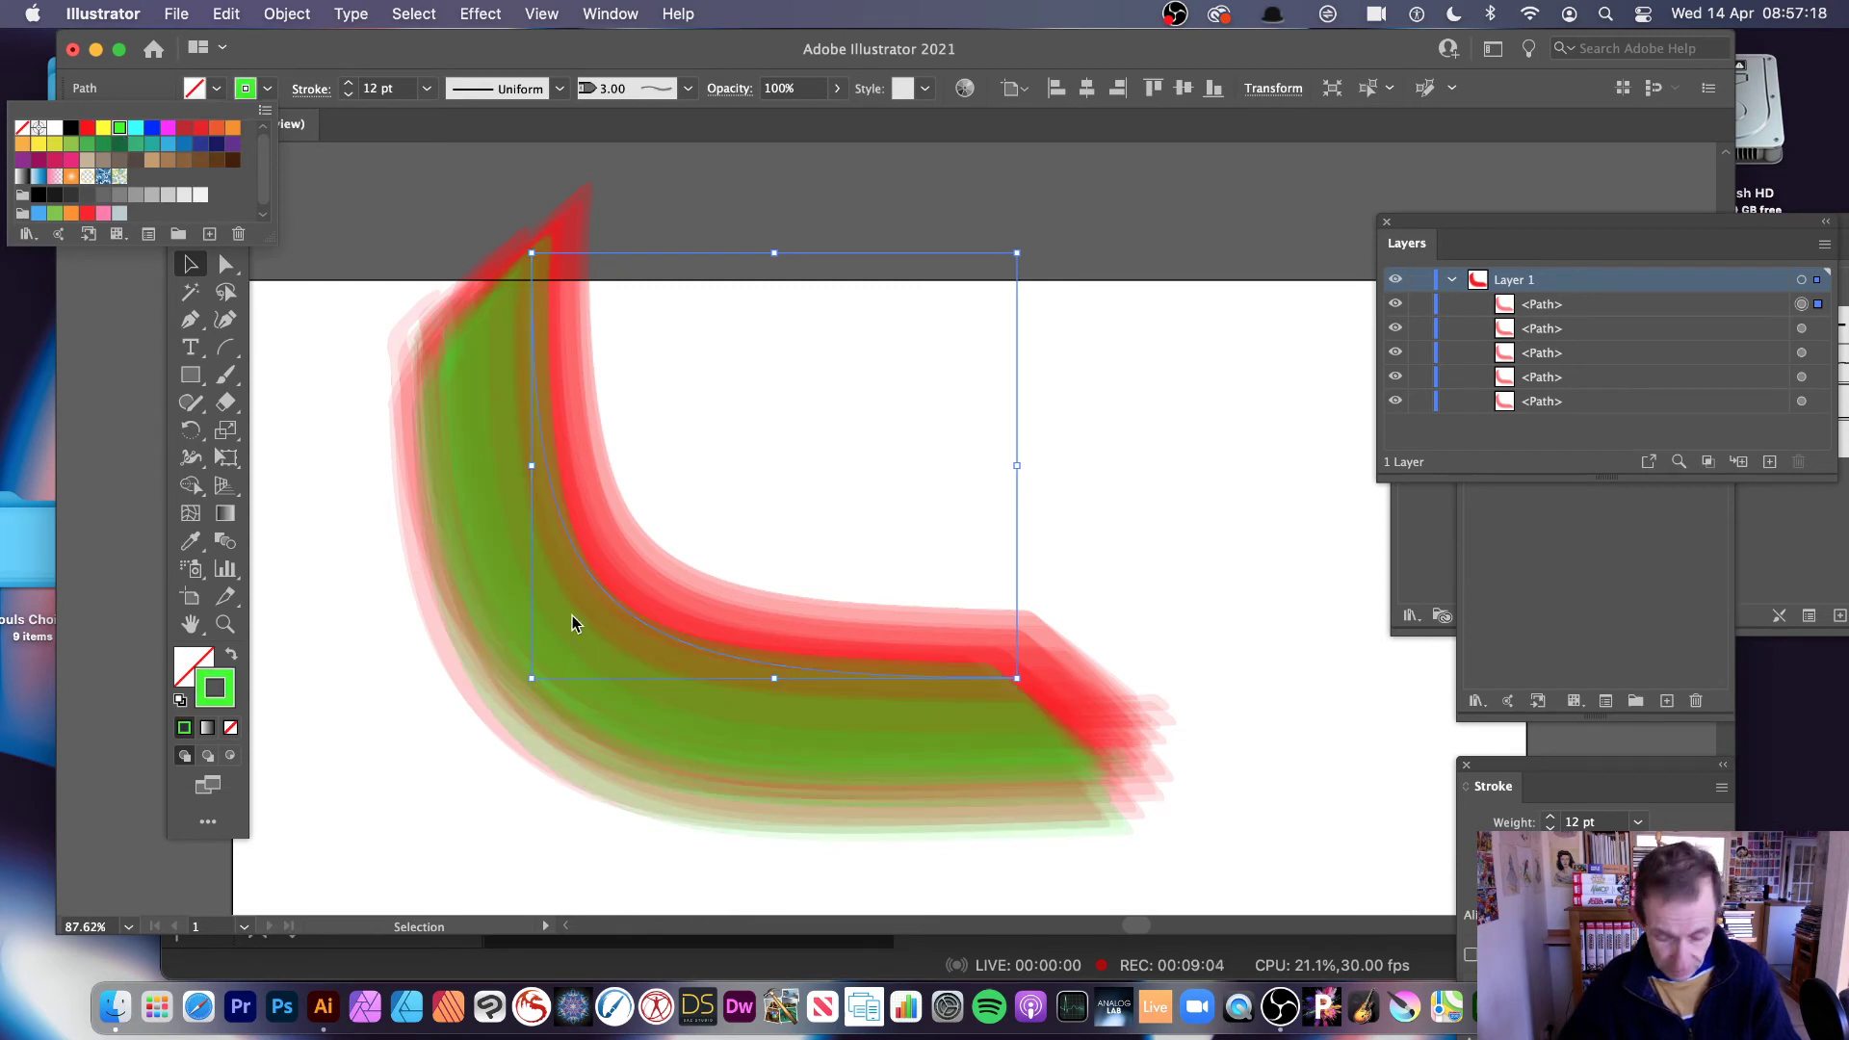
click(1132, 540)
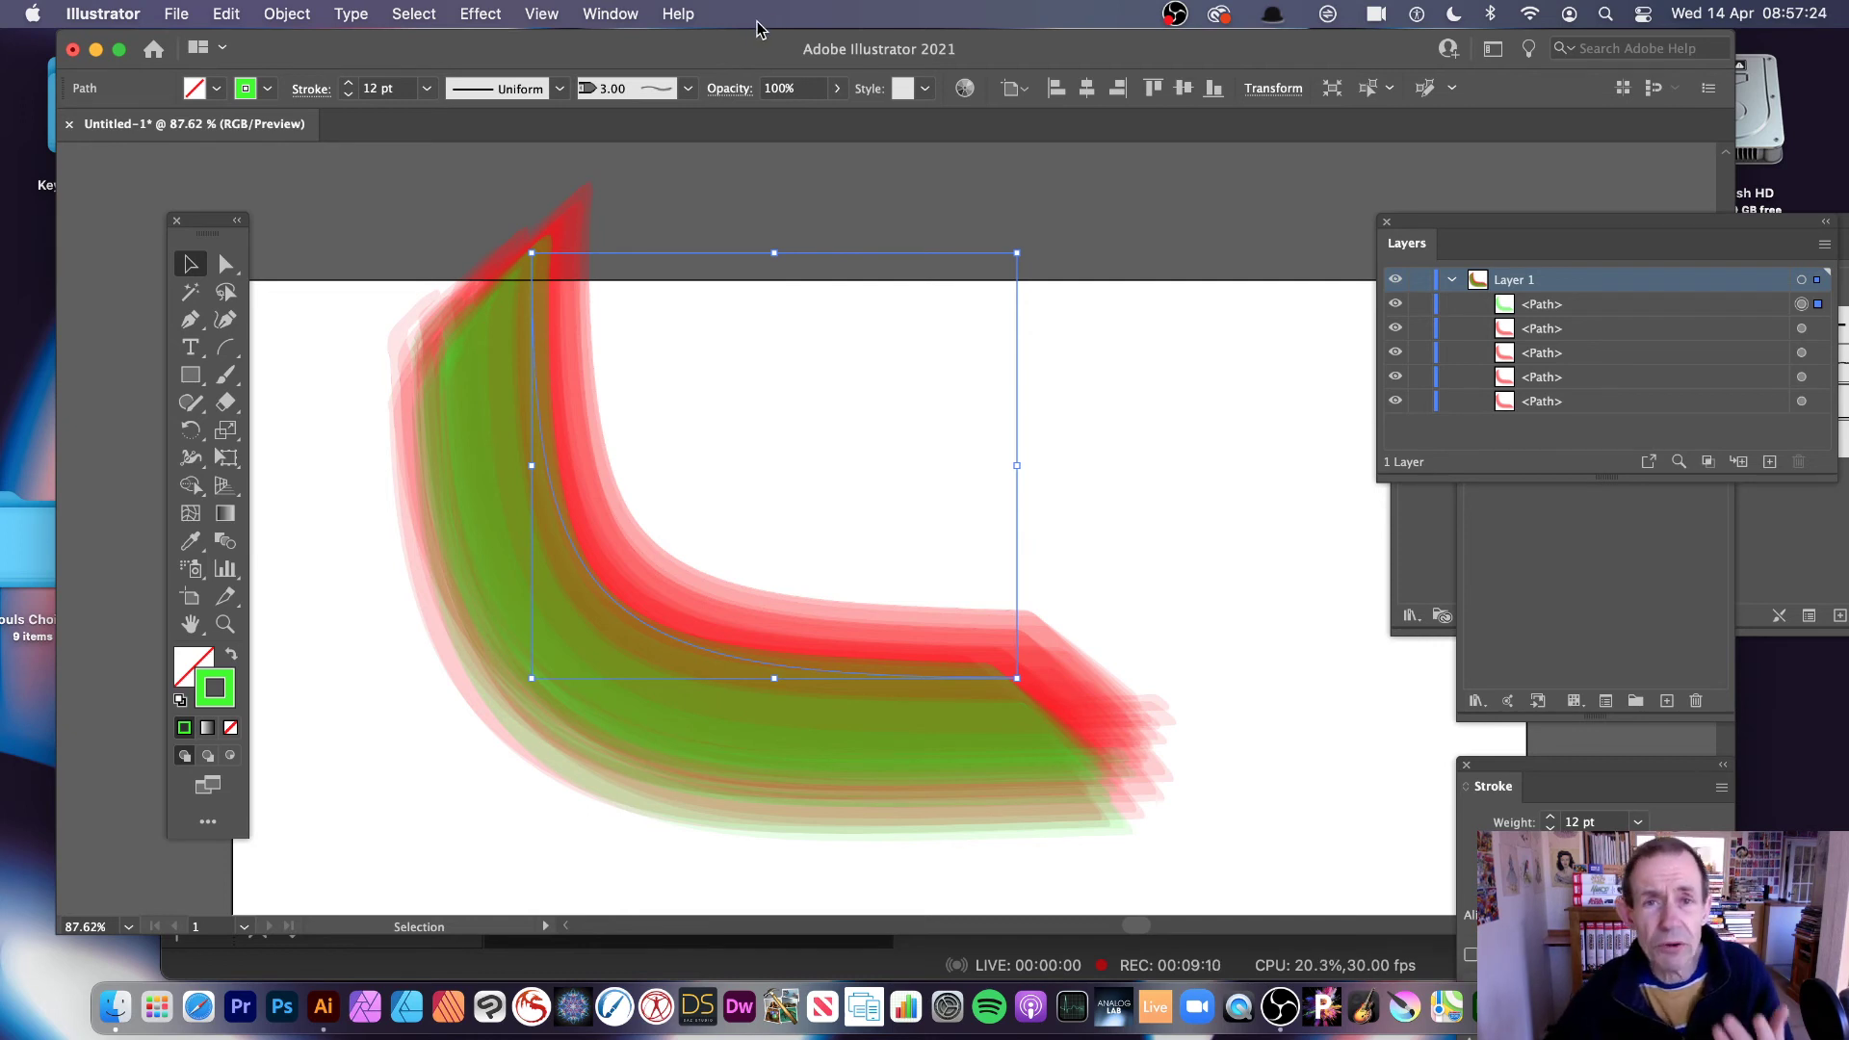
click(610, 14)
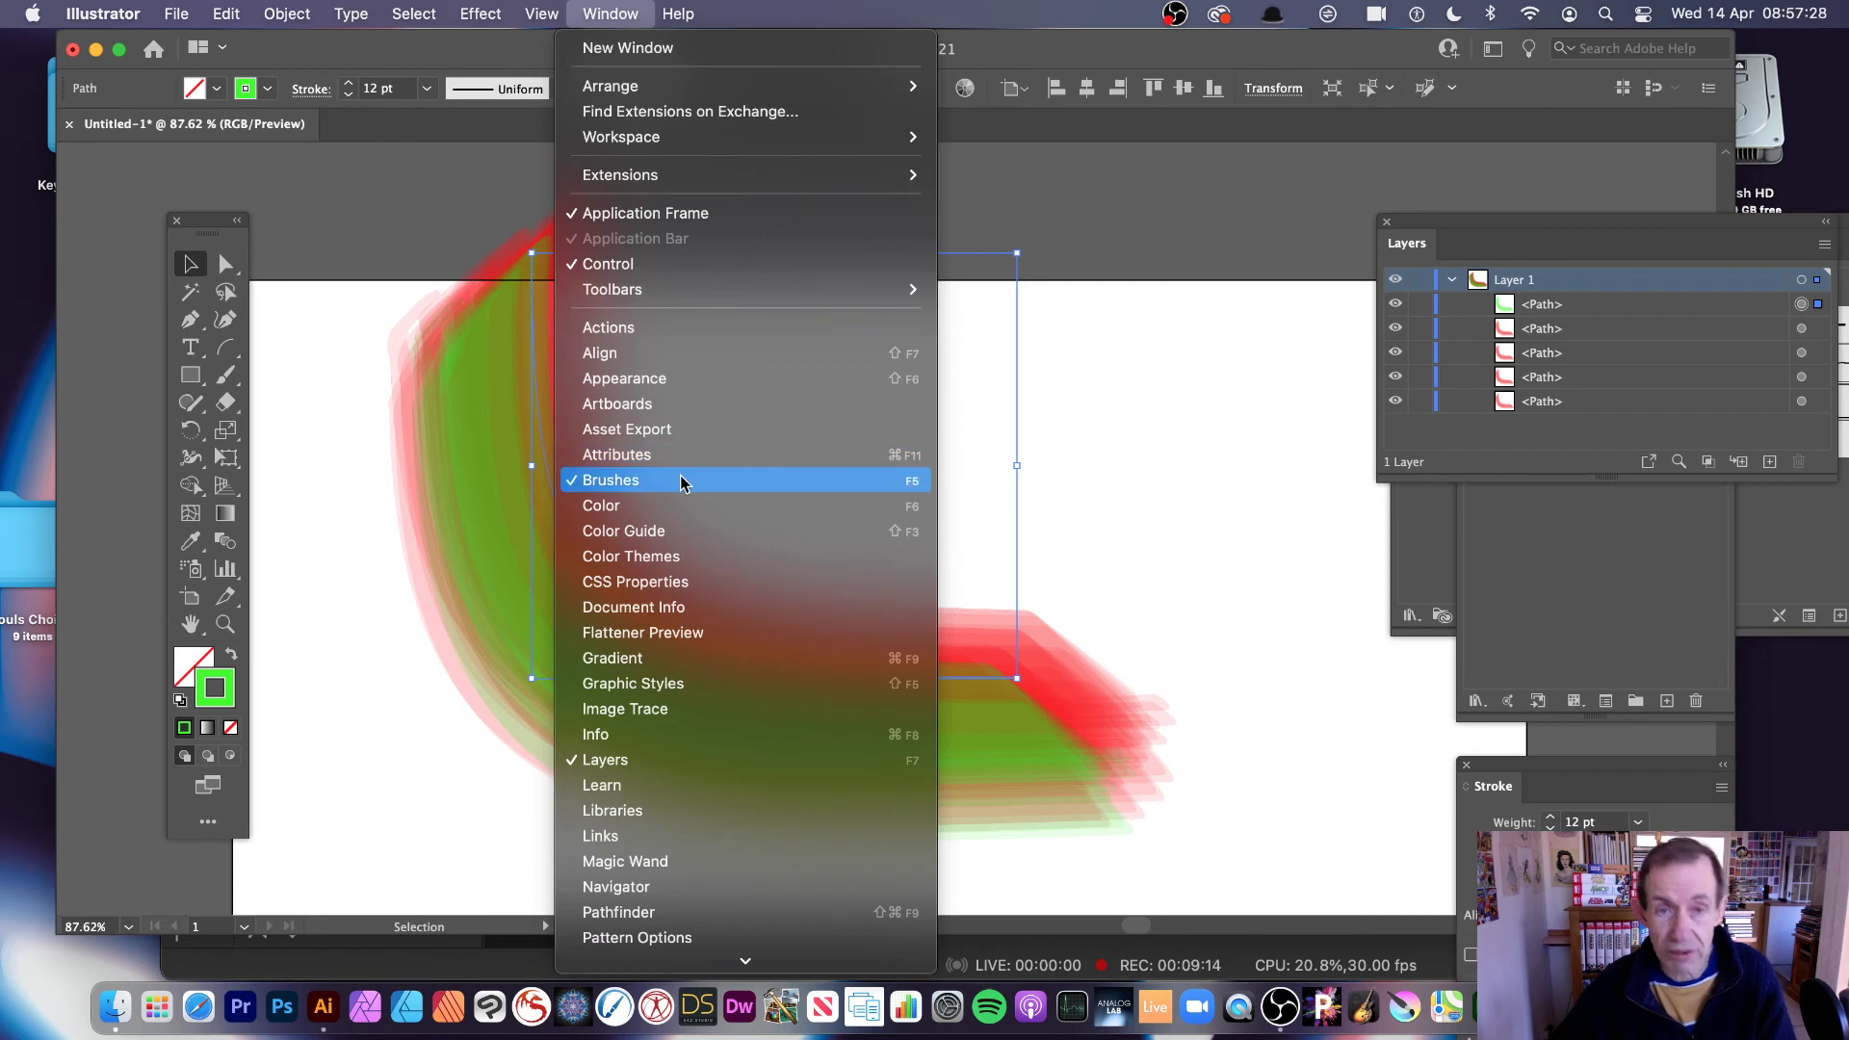
click(1135, 395)
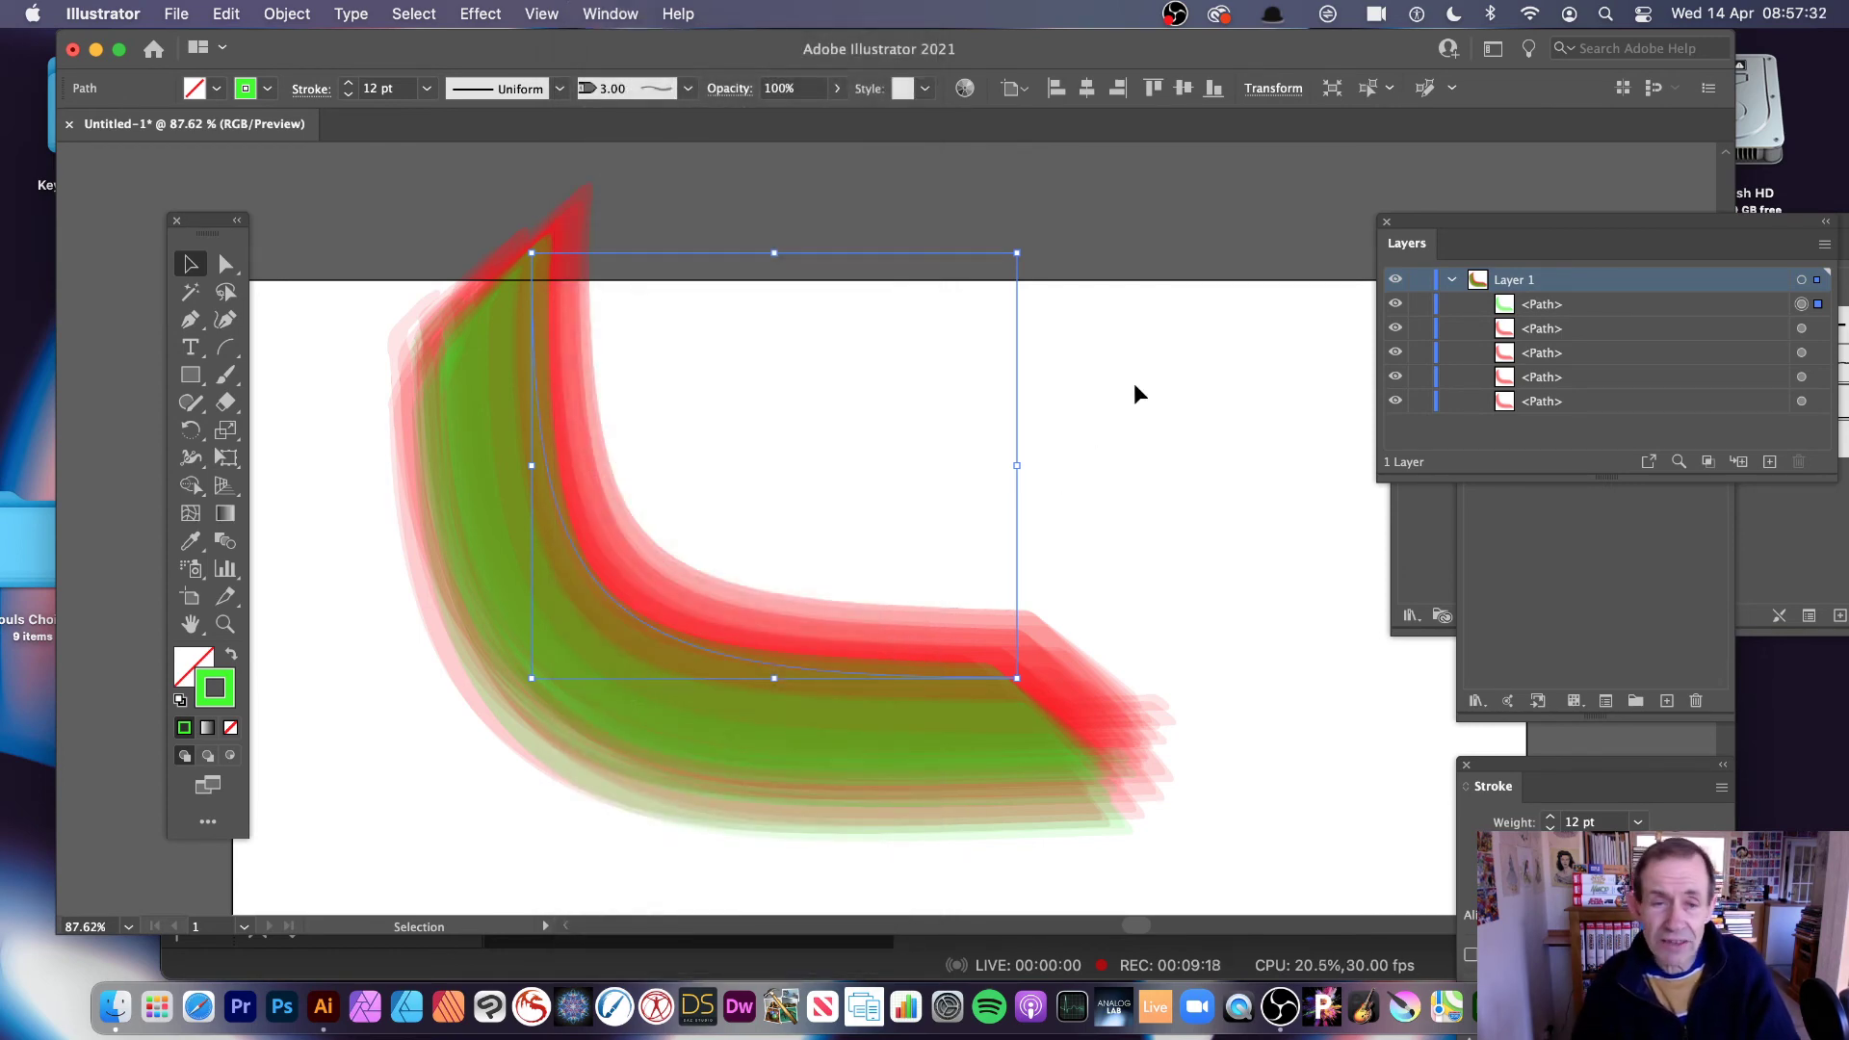
Step: Delete all the brushed arcs and set the Arc tool options to draw closed arcs
drag(347, 256, 1231, 862)
key(Delete)
click(231, 356)
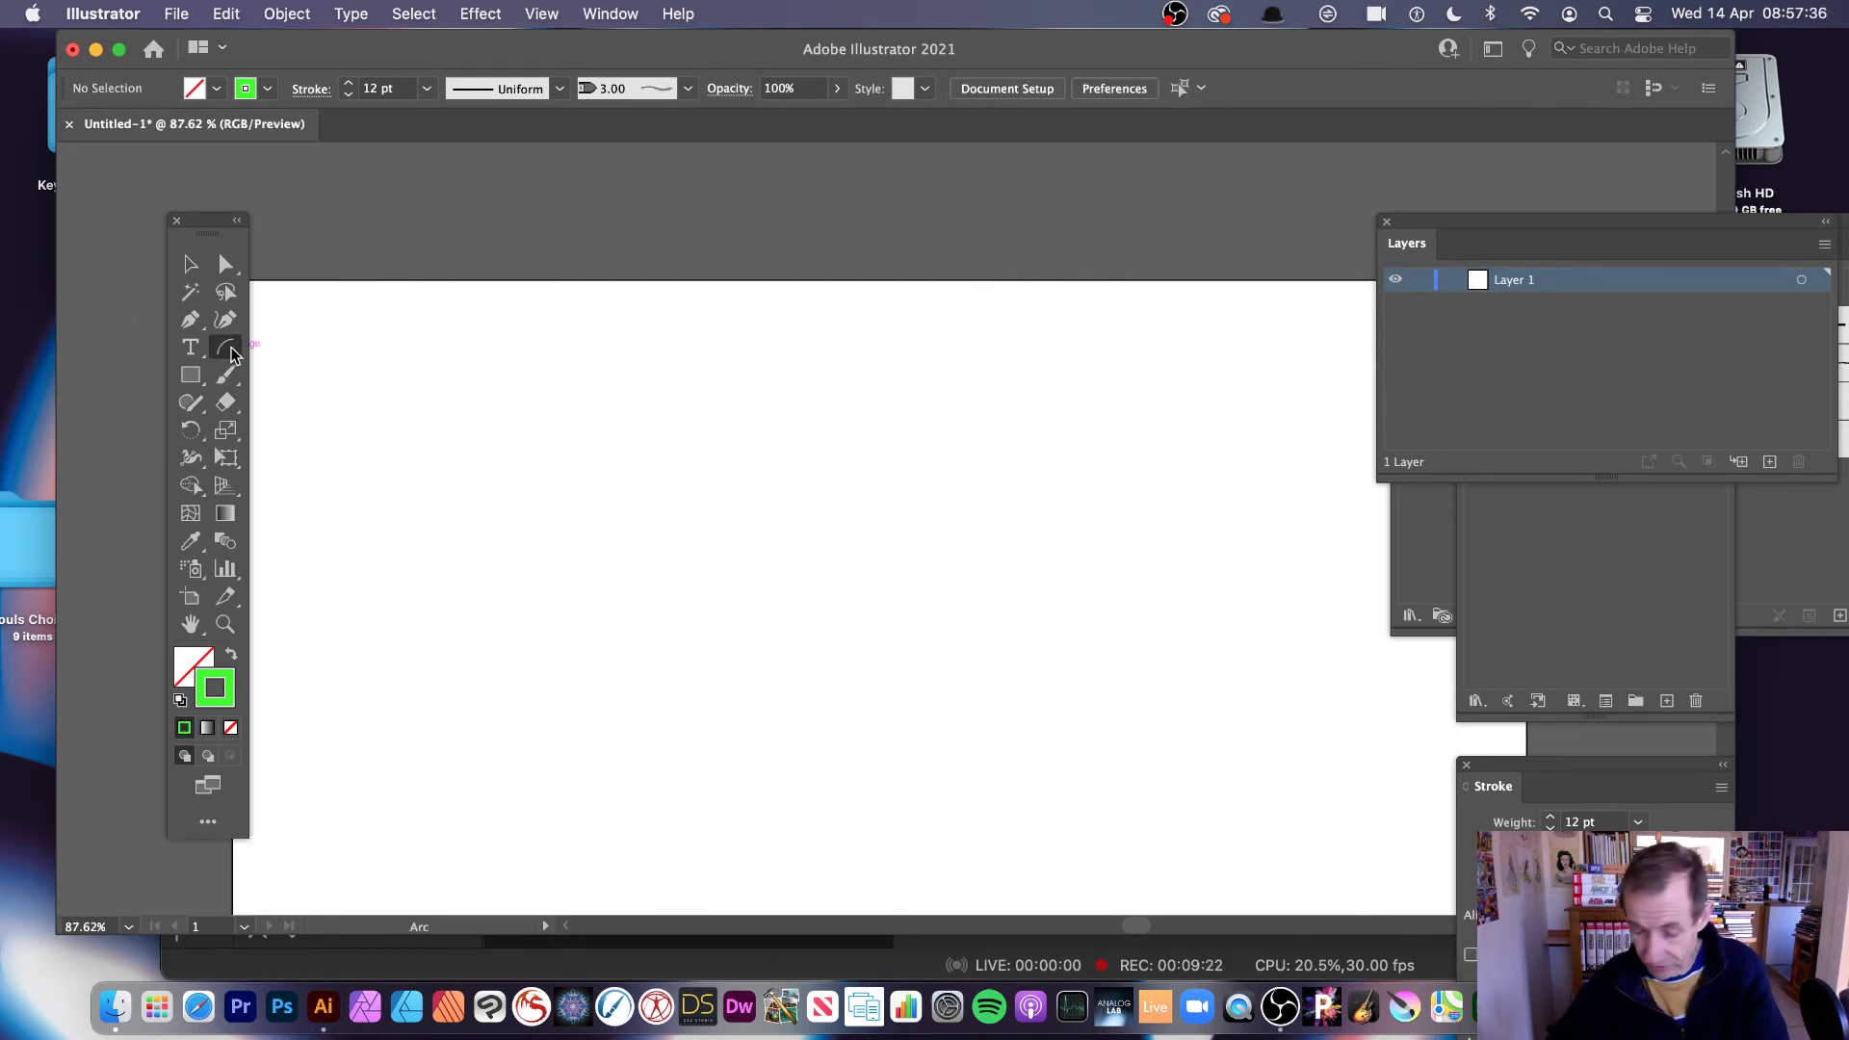
double_click(231, 358)
click(796, 500)
click(771, 536)
click(975, 664)
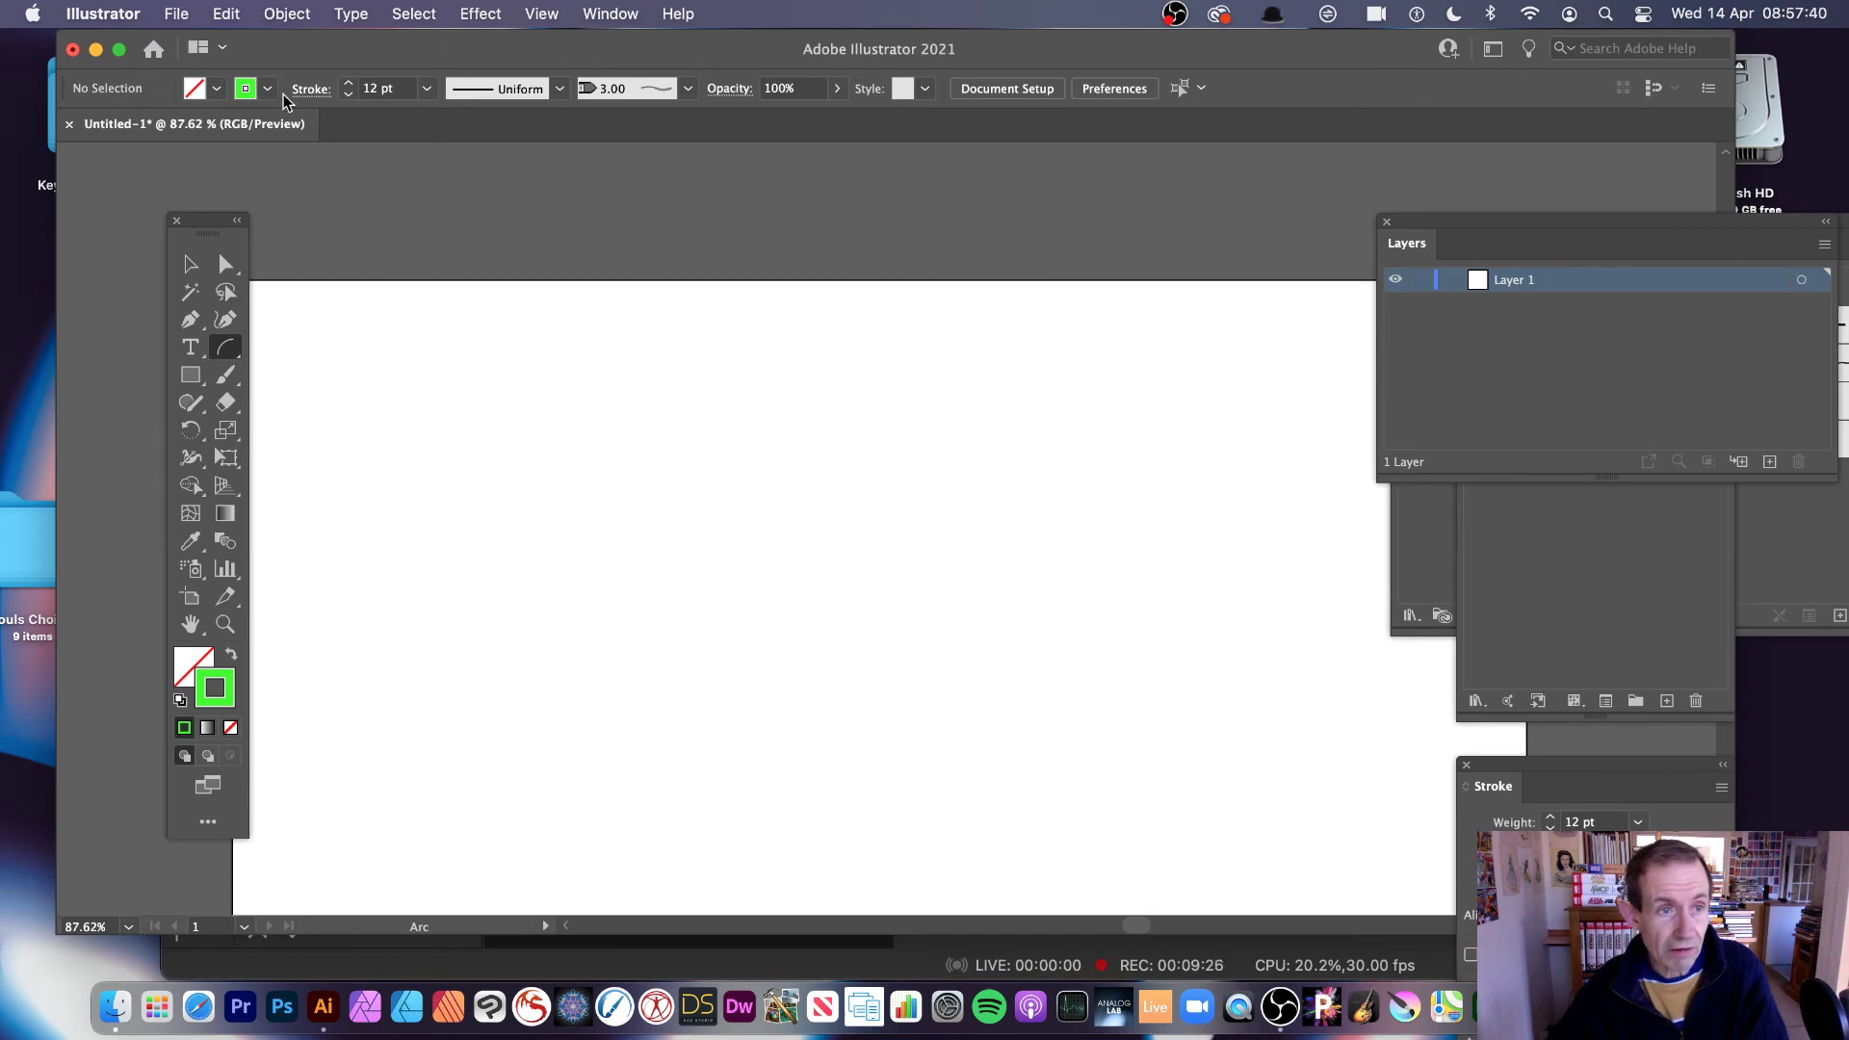
Step: Draw a large closed arc with a black 12 pt stroke and fill it with the blue gradient swatch
click(246, 88)
click(67, 127)
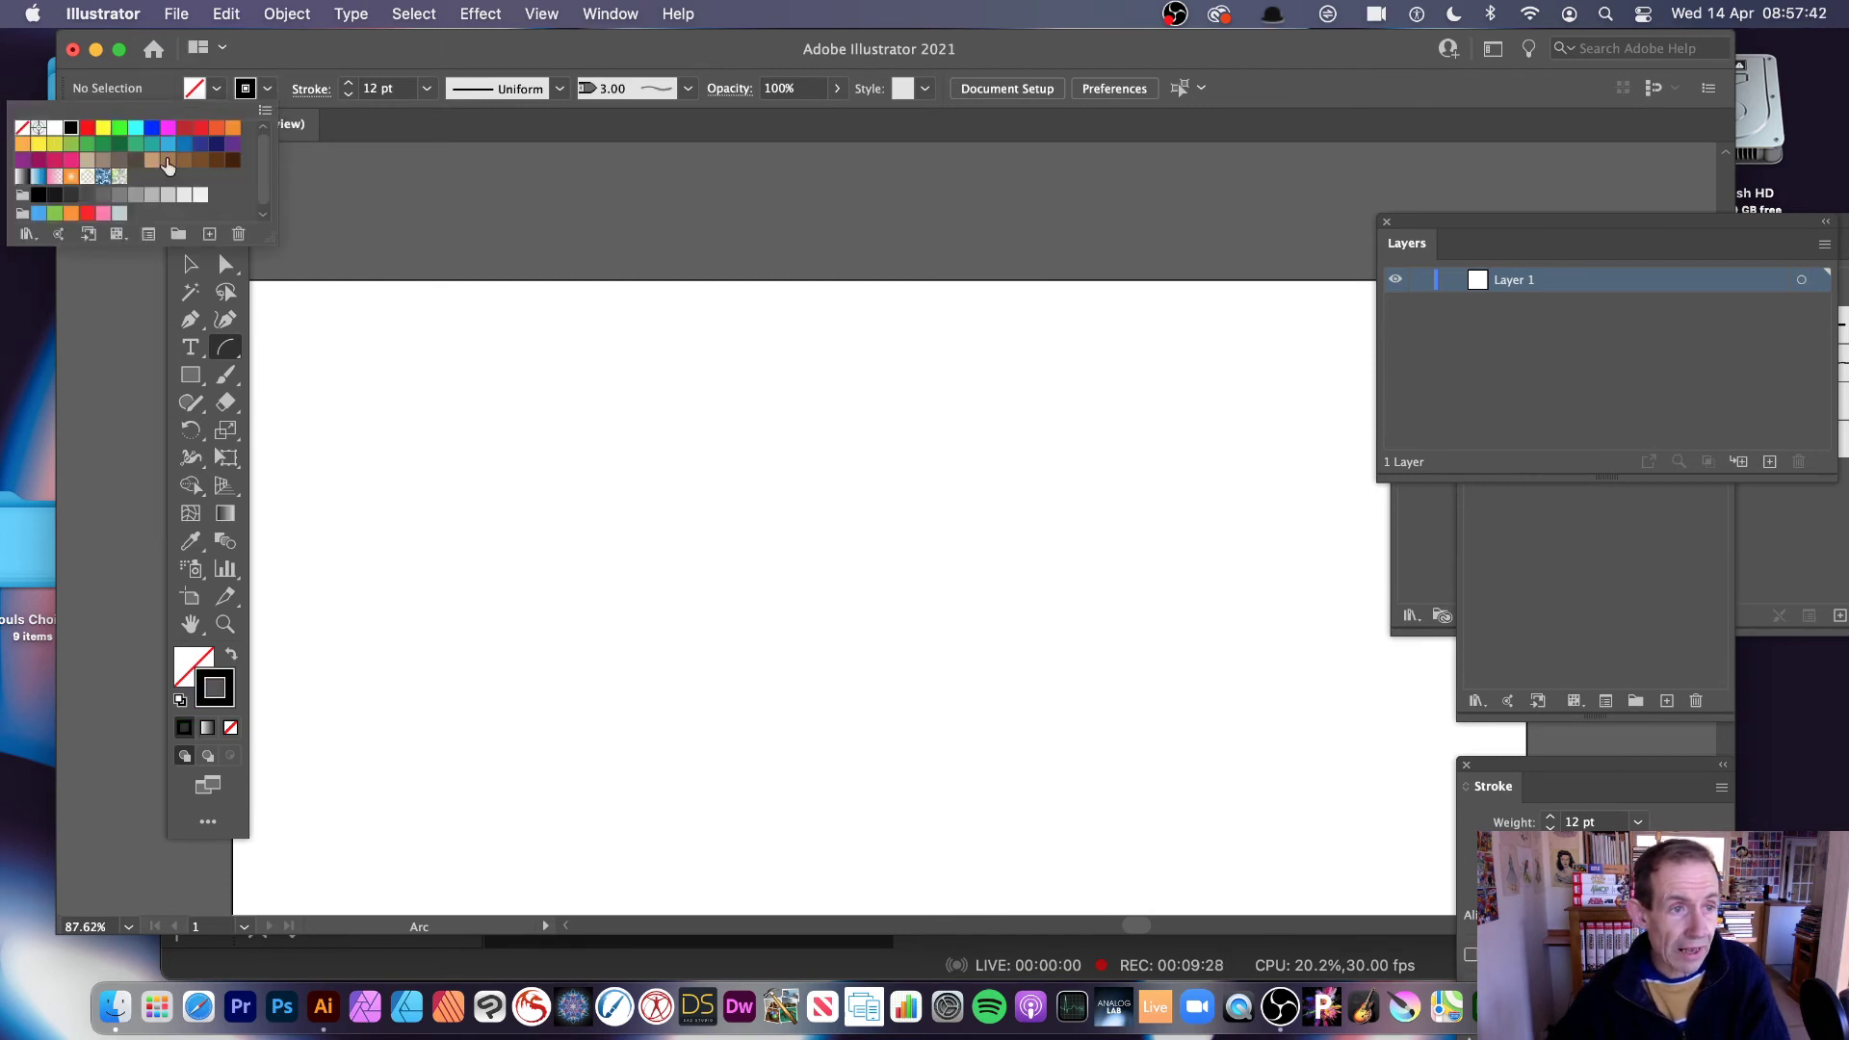
click(525, 322)
drag(508, 318, 993, 737)
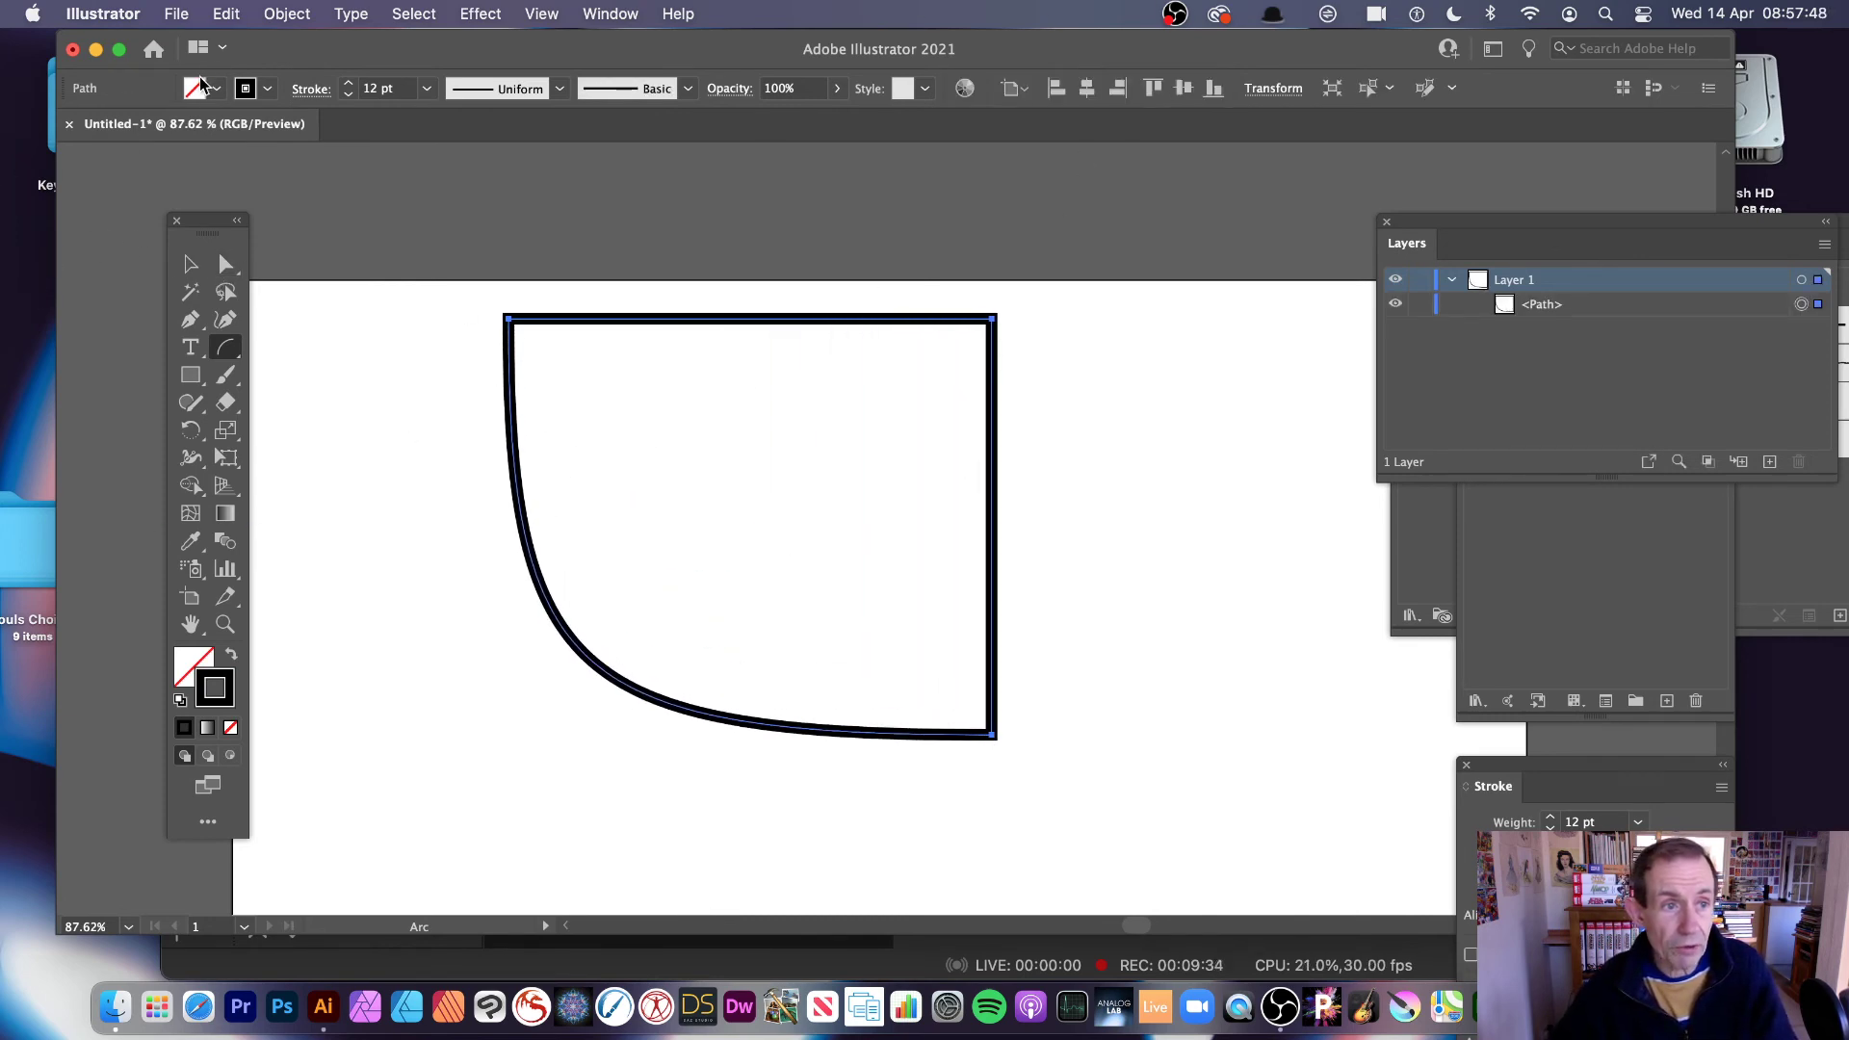
click(215, 89)
click(31, 179)
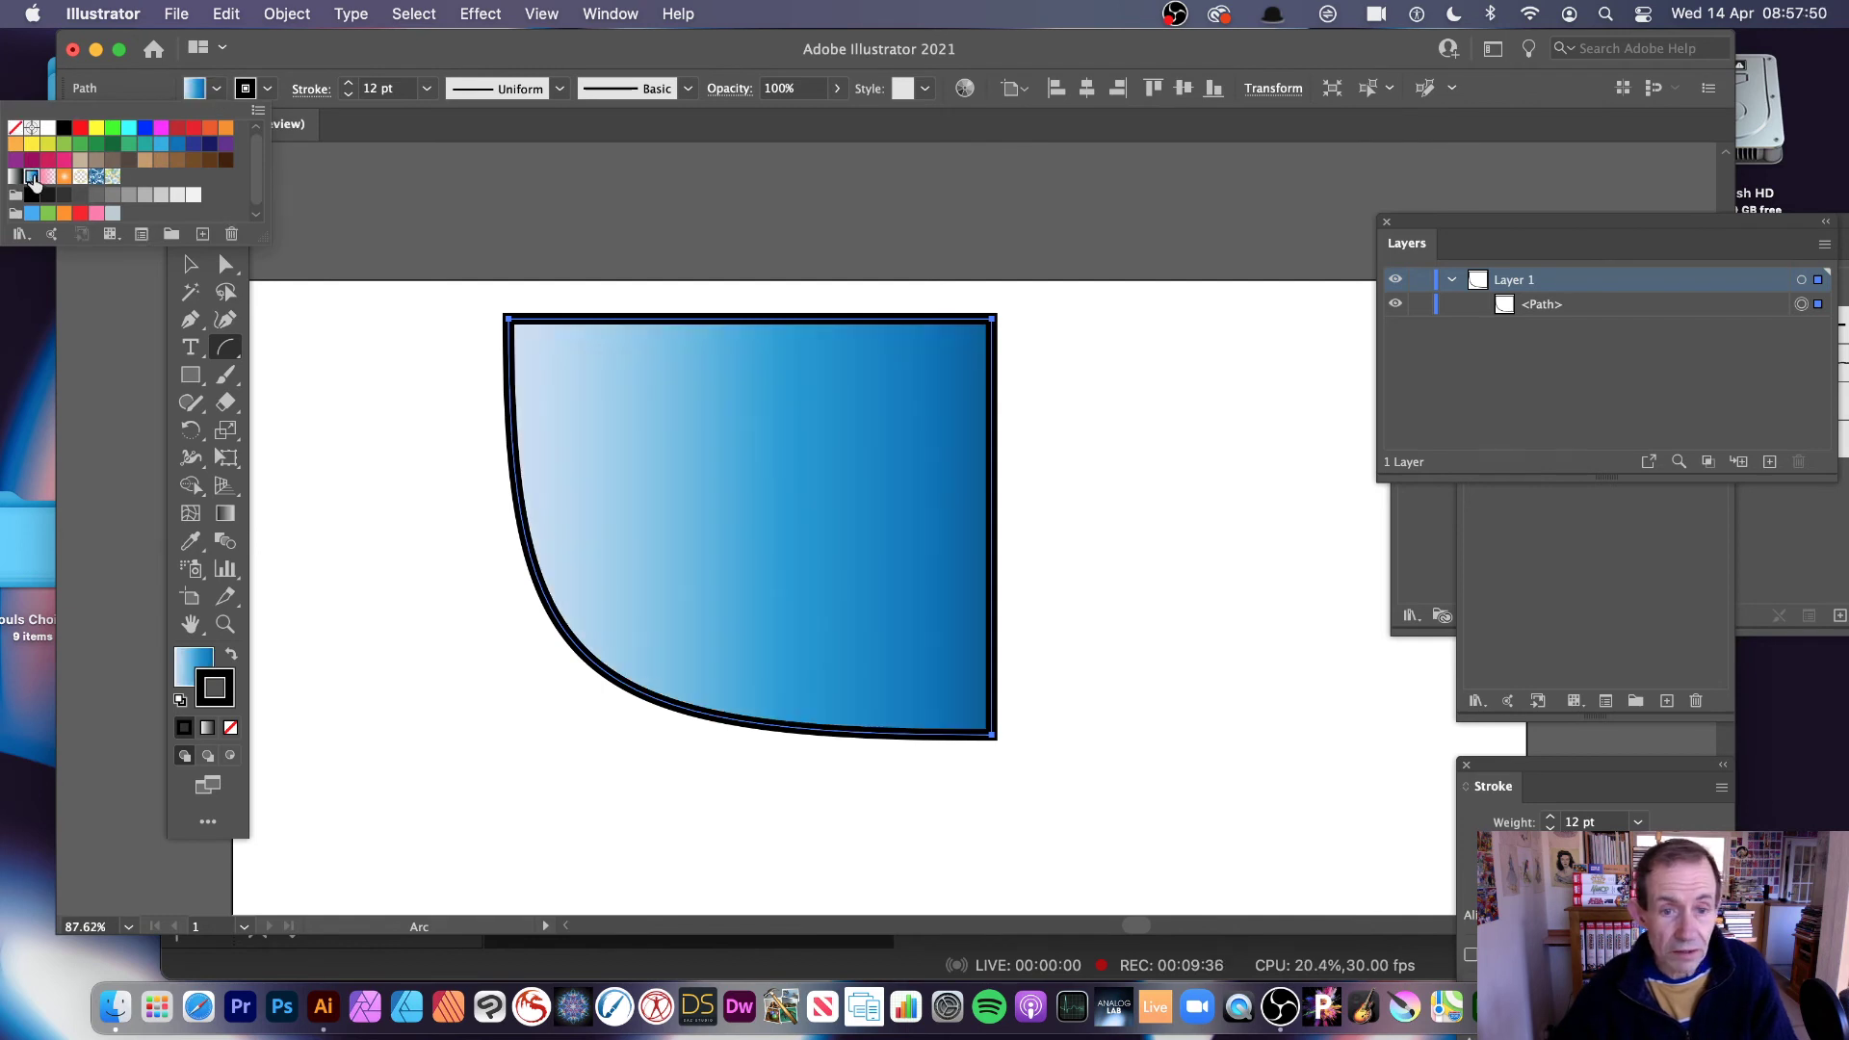
Step: Draw six circles of varied sizes with the Ellipse tool across the gradient-filled closed arc, one about 93 px wide
click(197, 373)
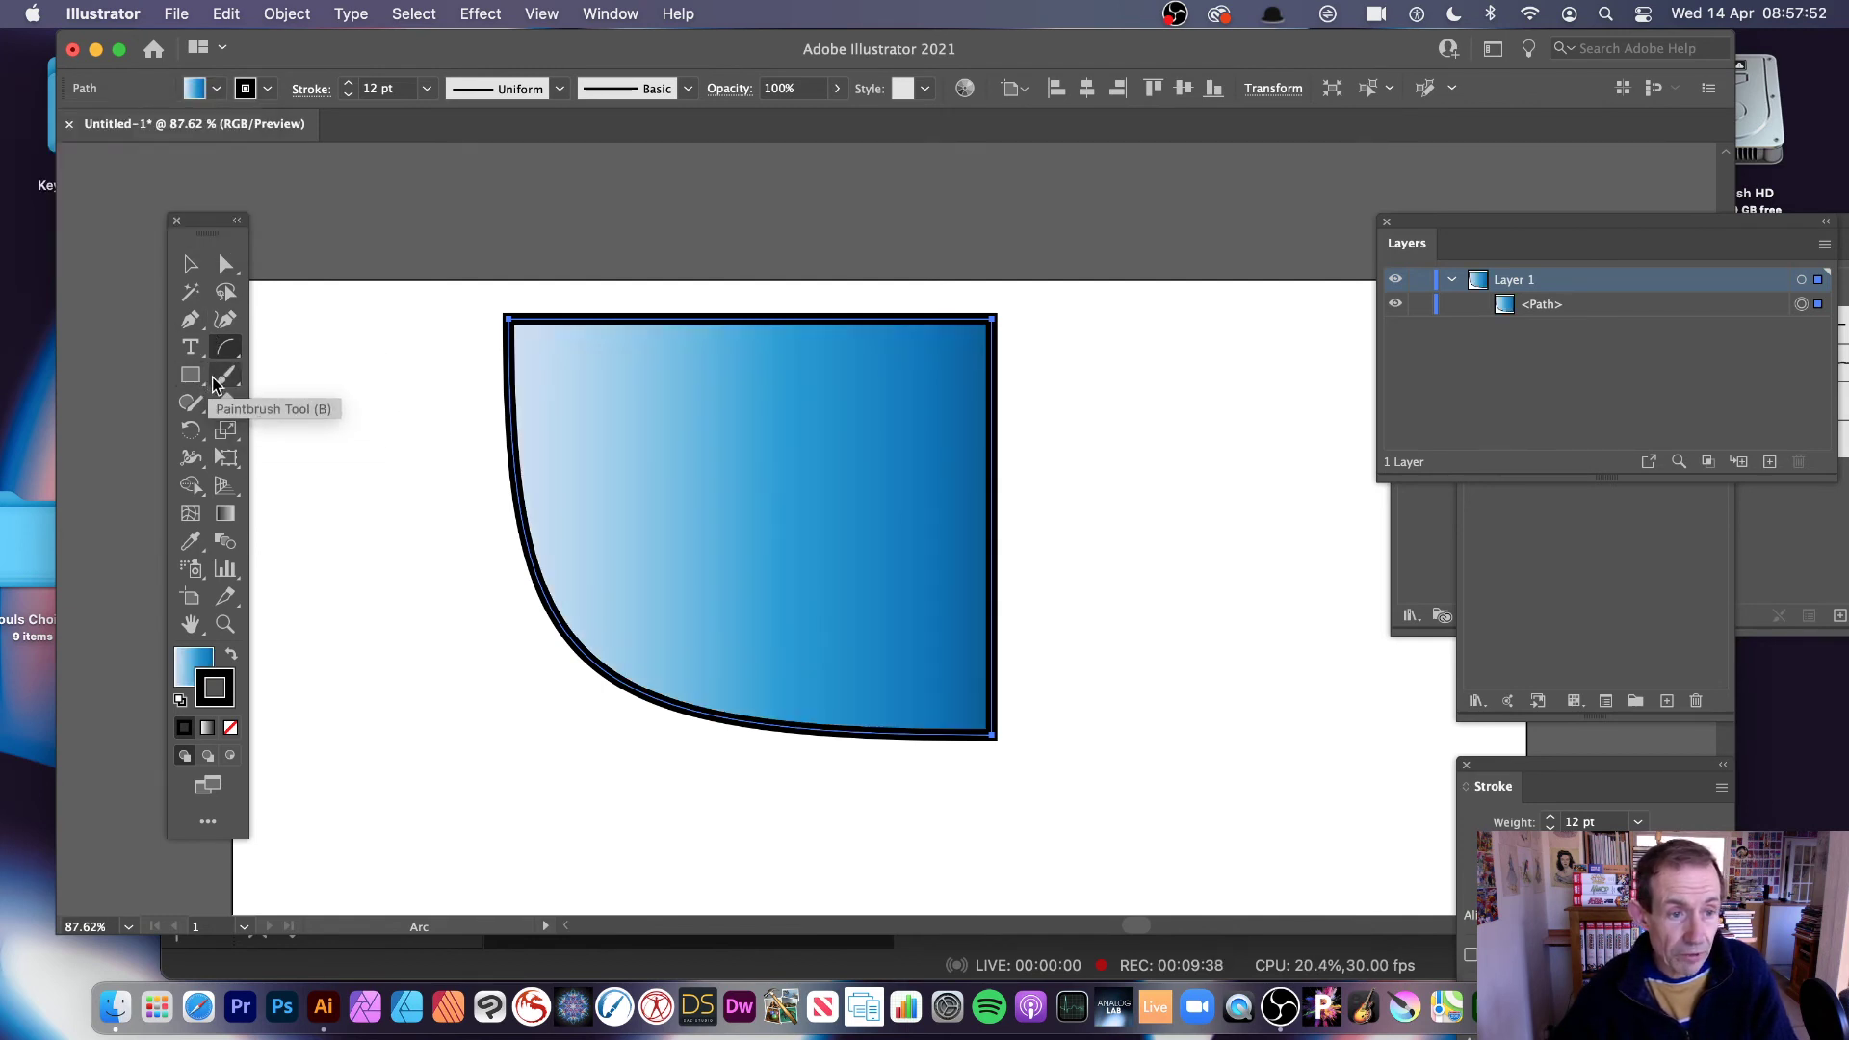
click(198, 371)
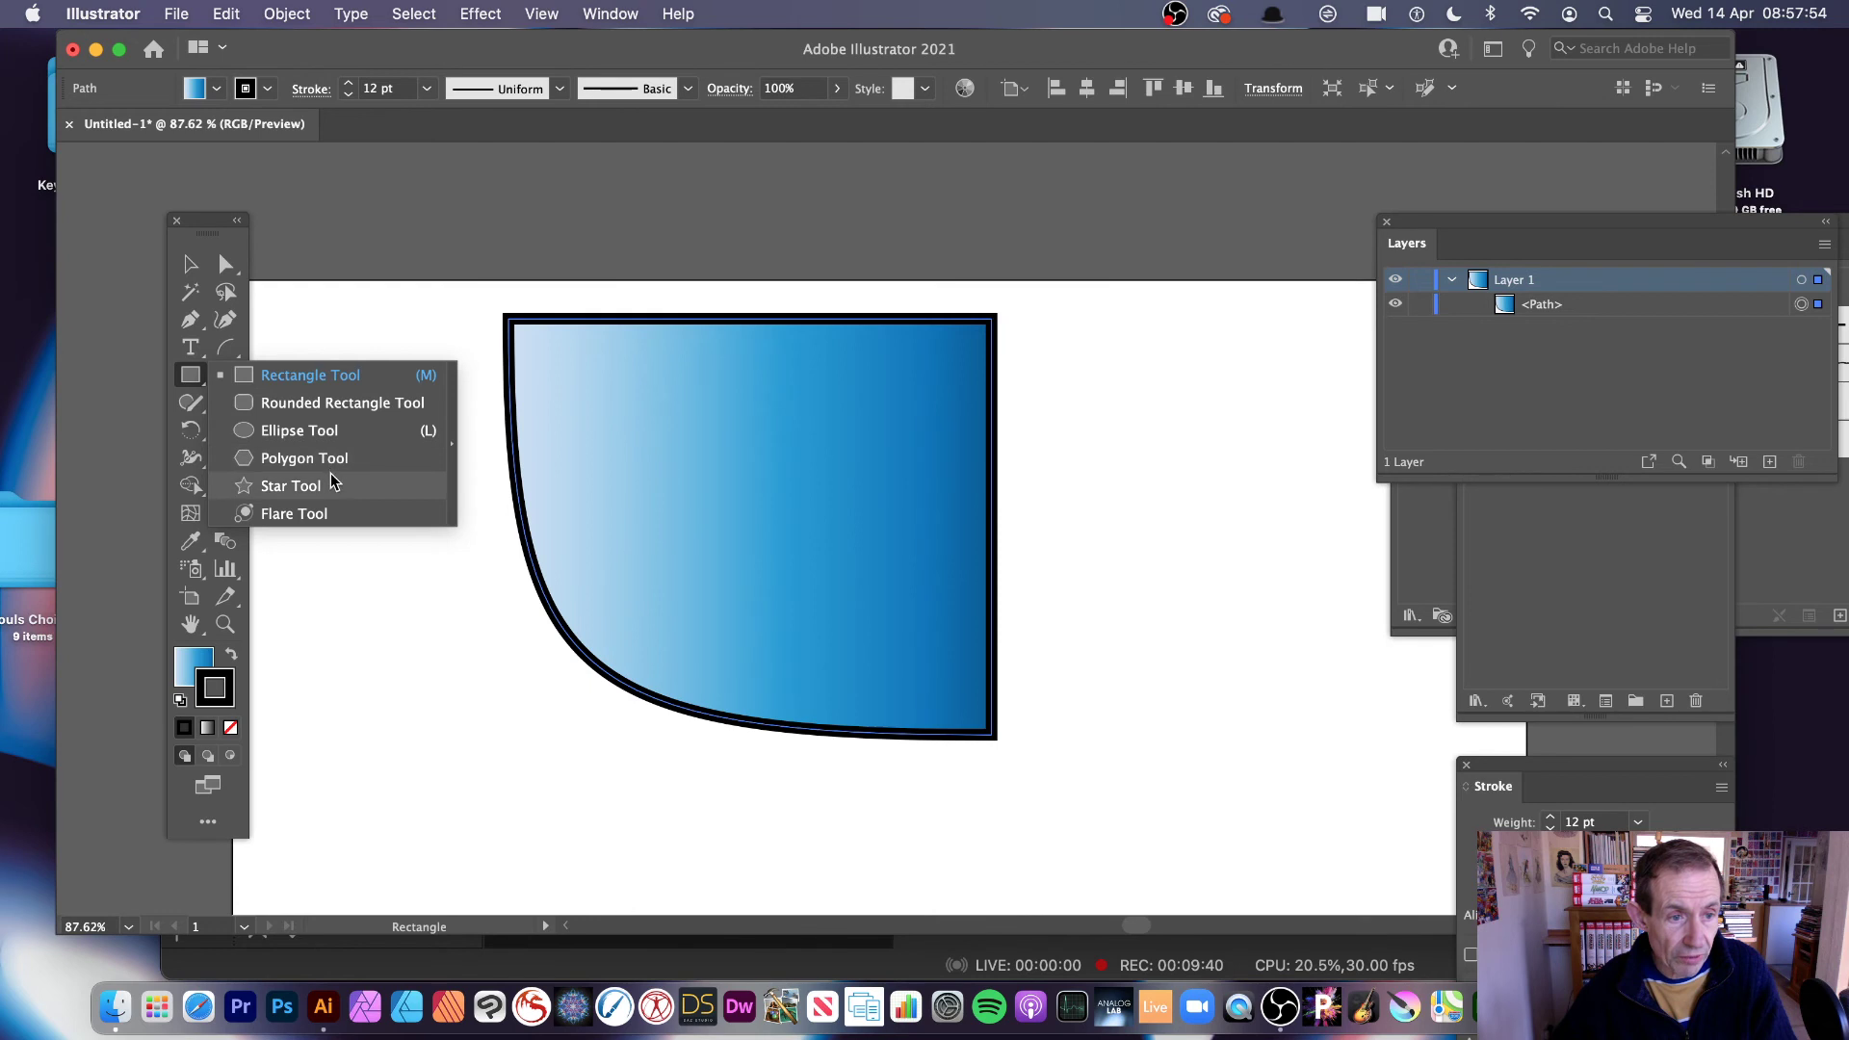
click(299, 431)
drag(573, 372, 655, 458)
drag(717, 358, 809, 445)
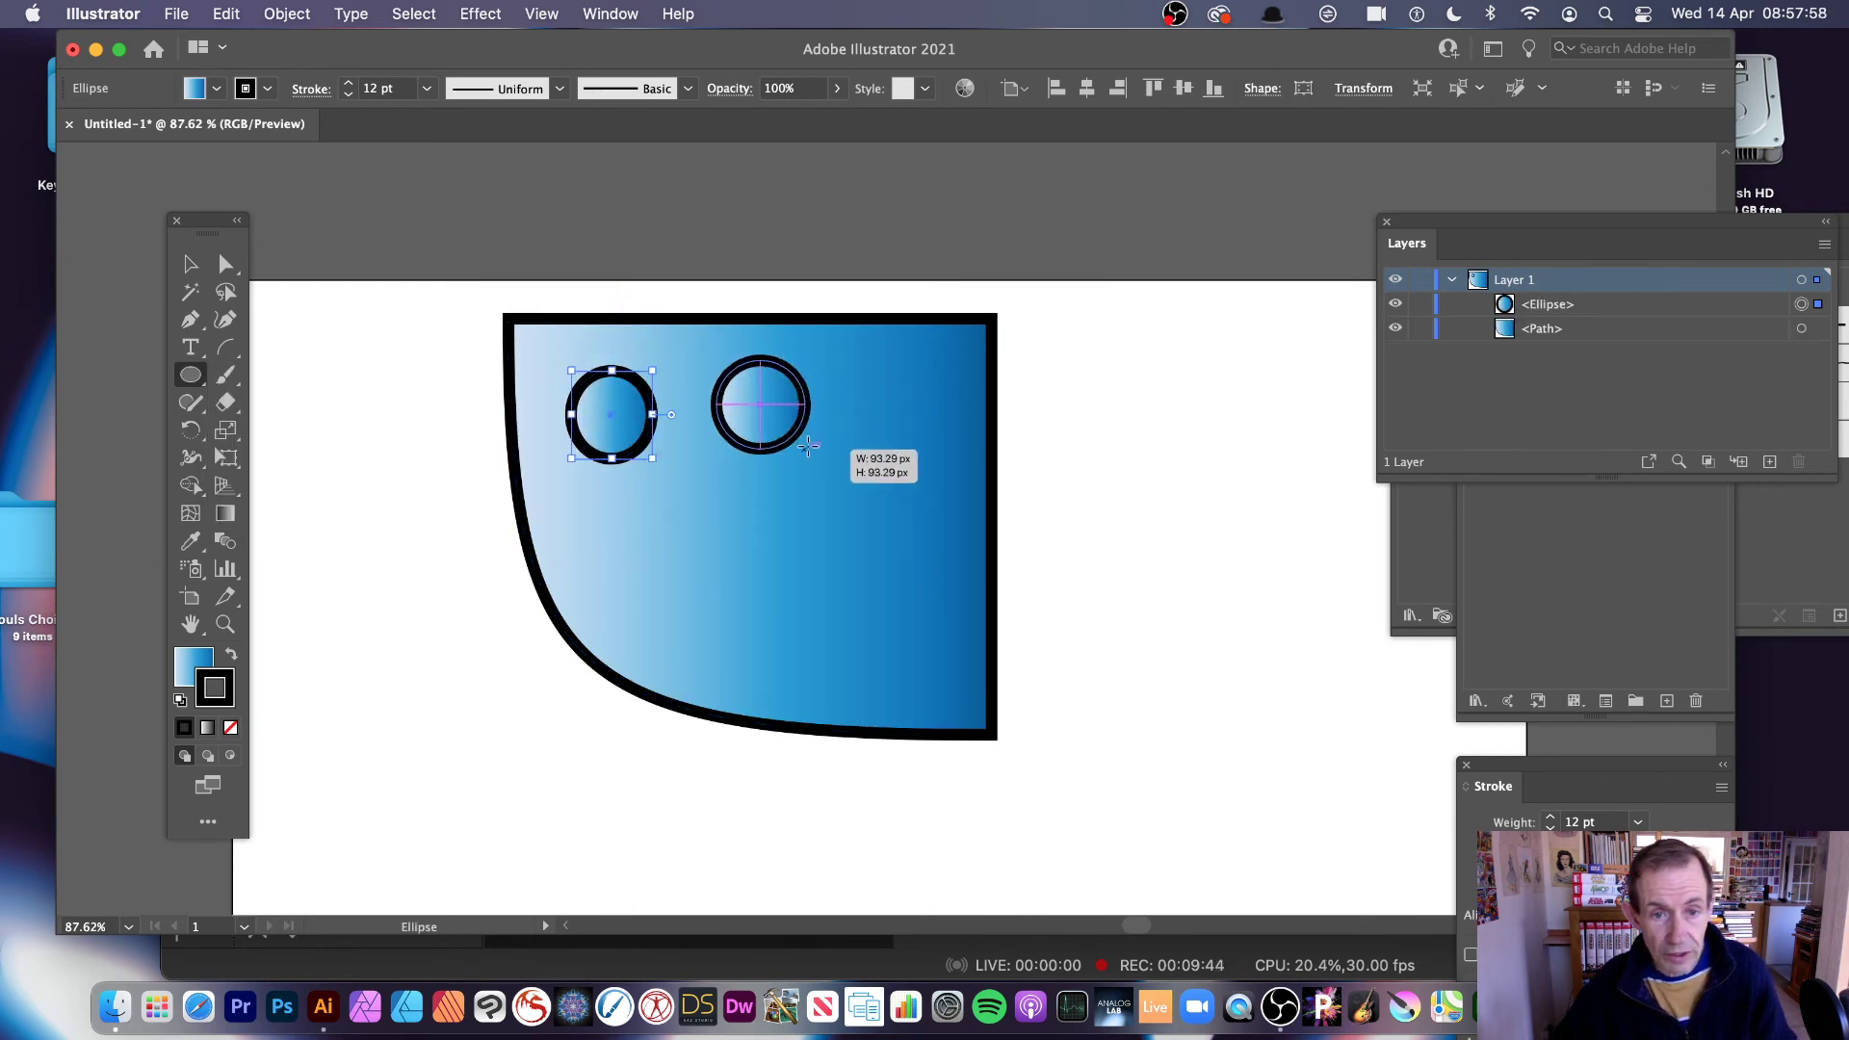
drag(704, 516, 785, 597)
drag(572, 487, 613, 529)
drag(848, 458, 937, 547)
drag(856, 350, 920, 414)
click(184, 266)
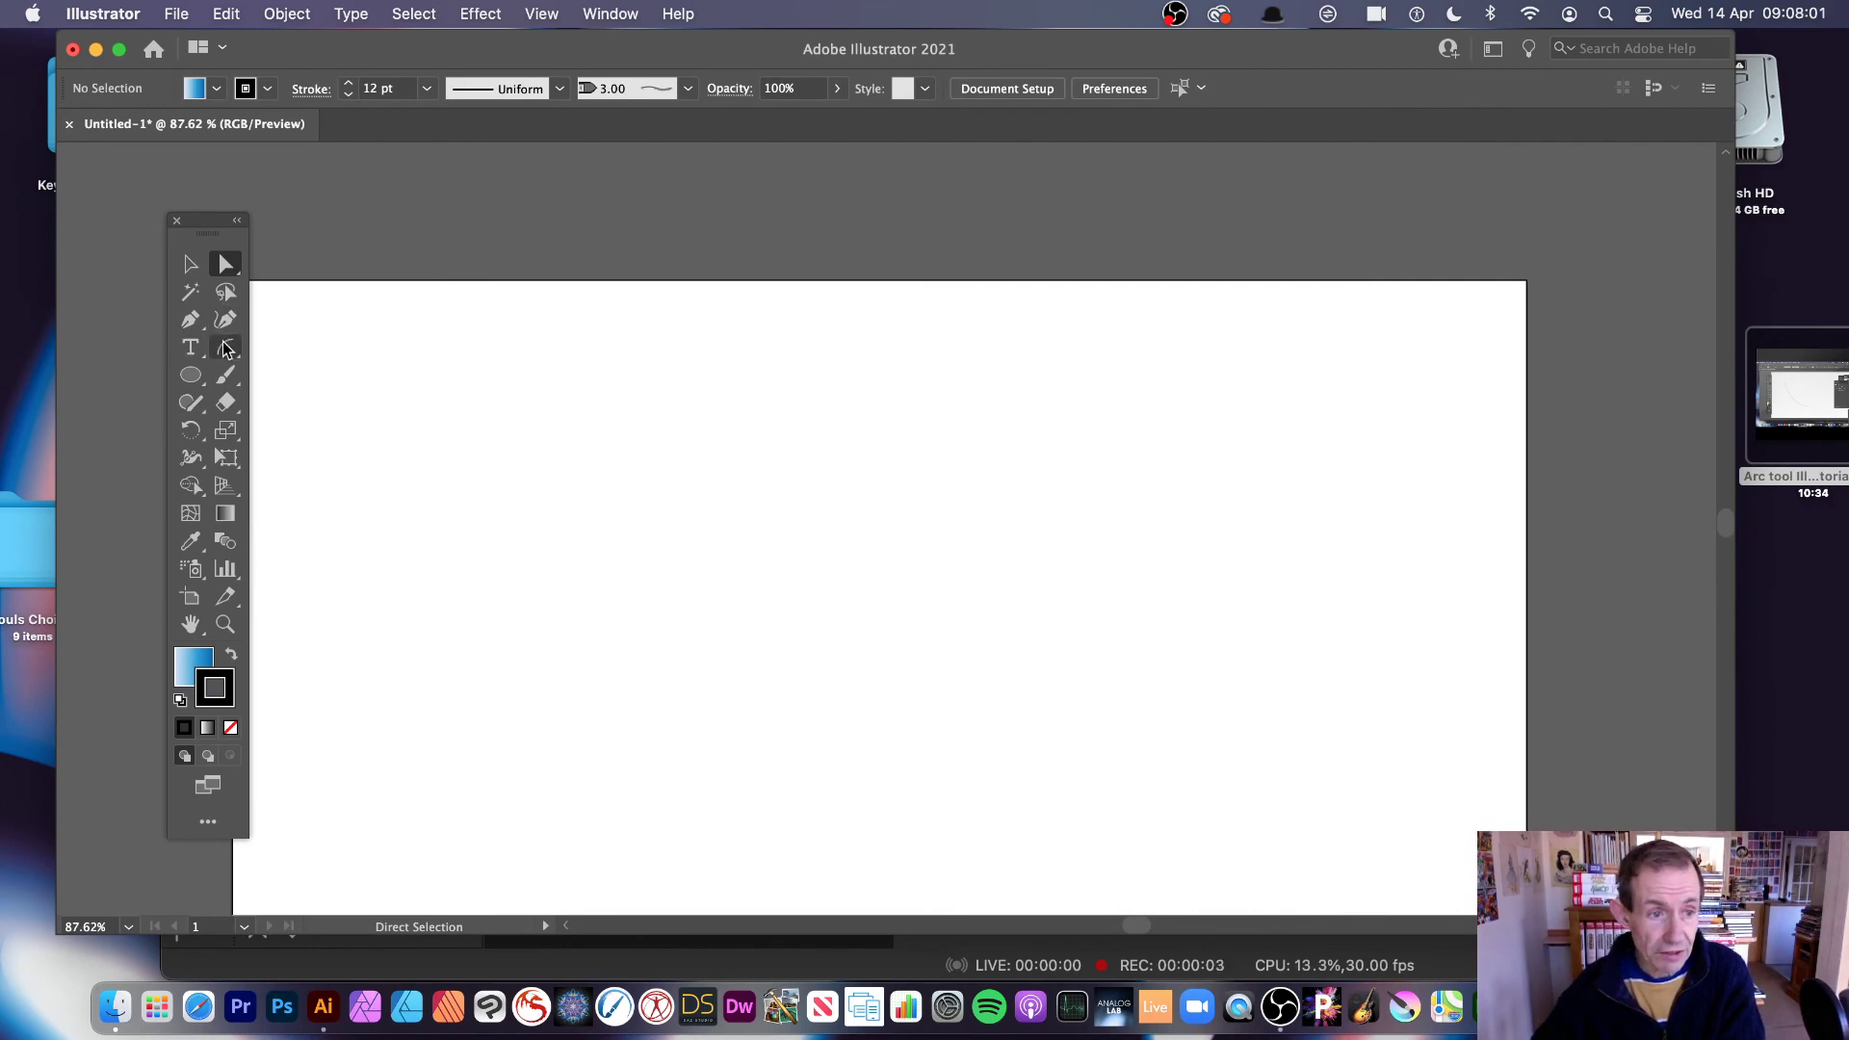
Step: Draw a large gradient-filled ellipse on the artboard and cut an open pie wedge out of its upper right
click(193, 376)
drag(527, 334, 1017, 845)
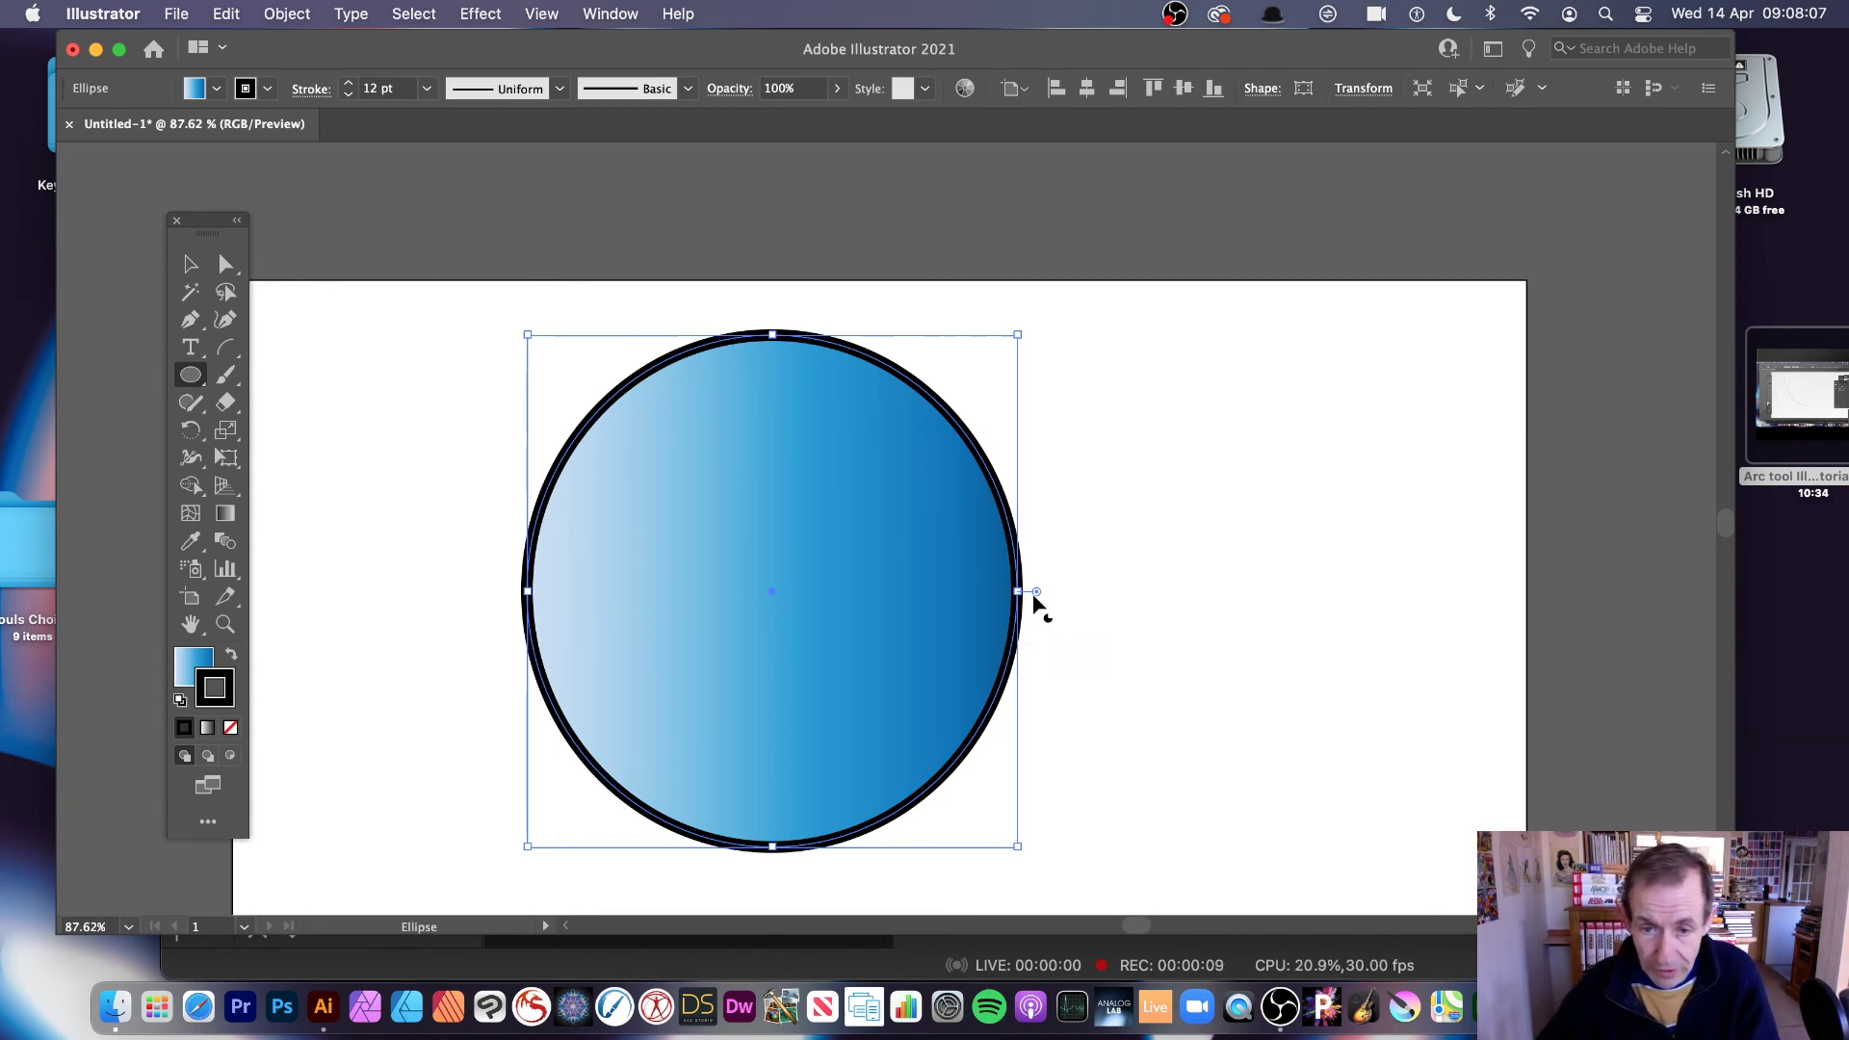
drag(1037, 591, 604, 382)
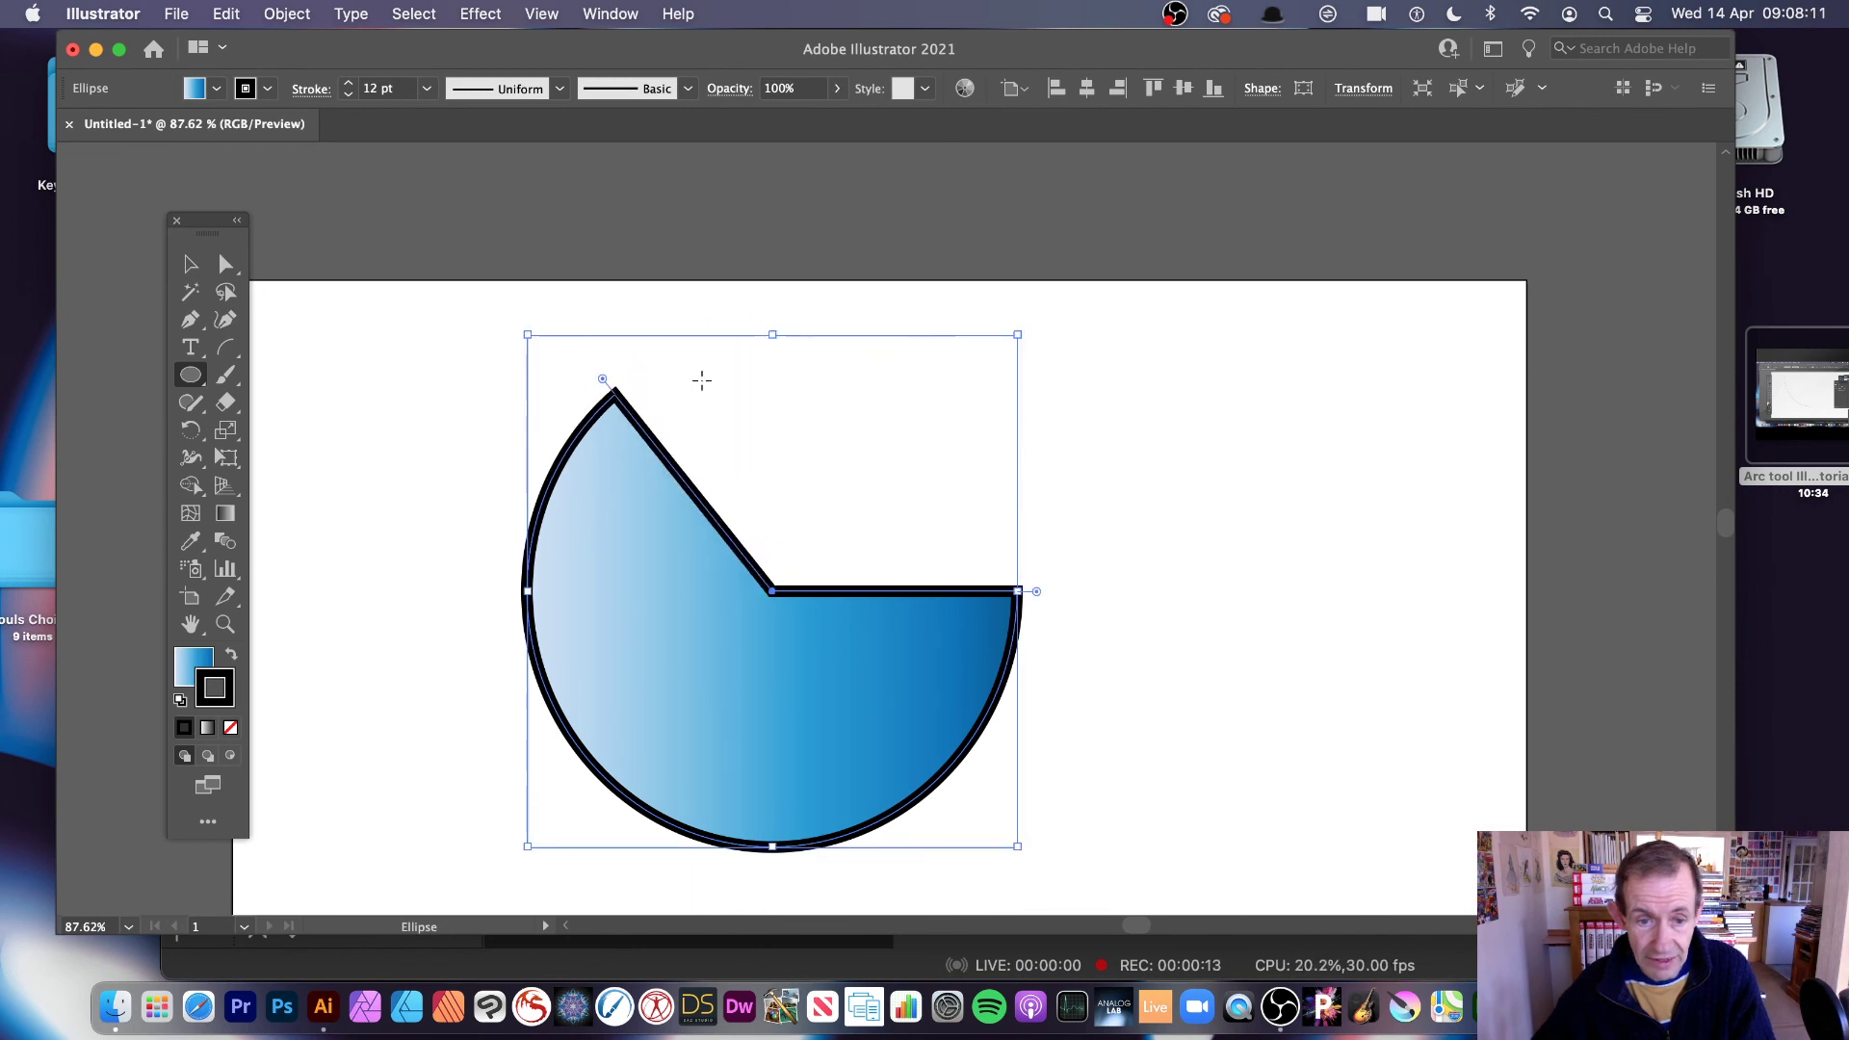
Step: Delete the centre anchor point of the pie shape to leave only the curved outline as an open path
click(226, 265)
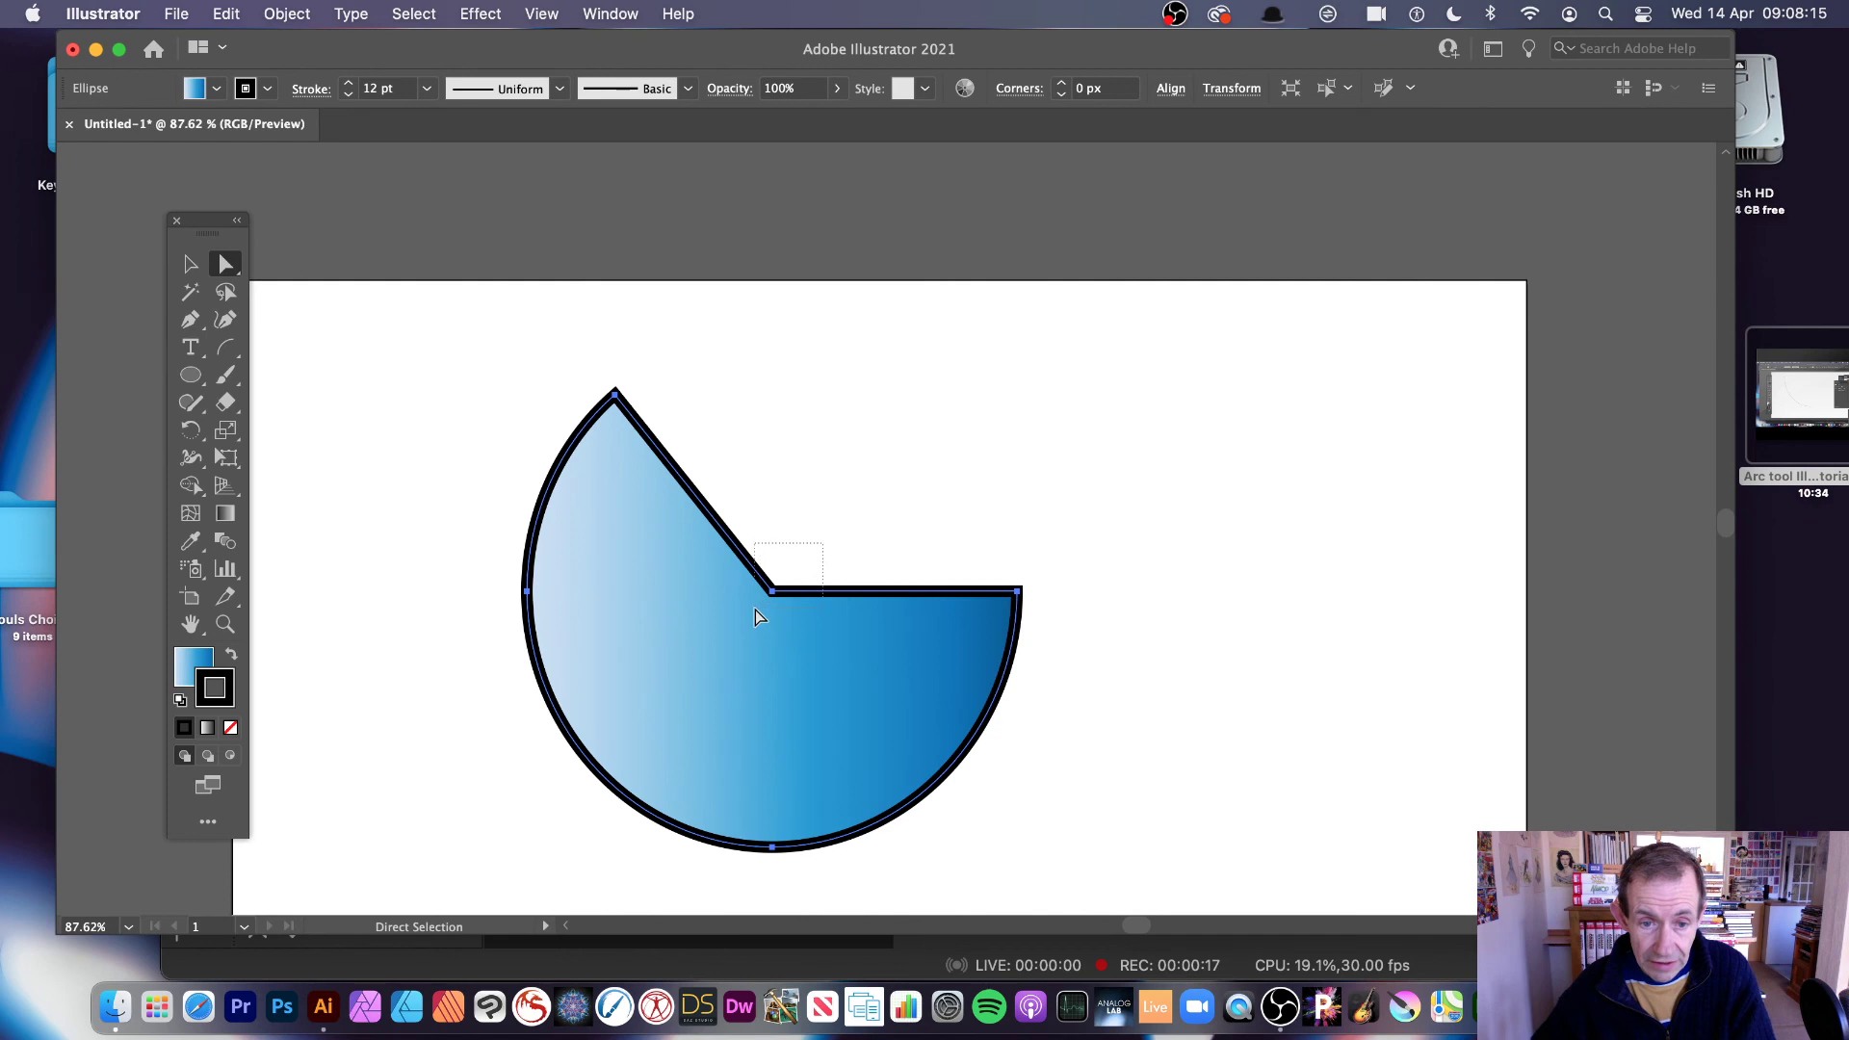
click(771, 591)
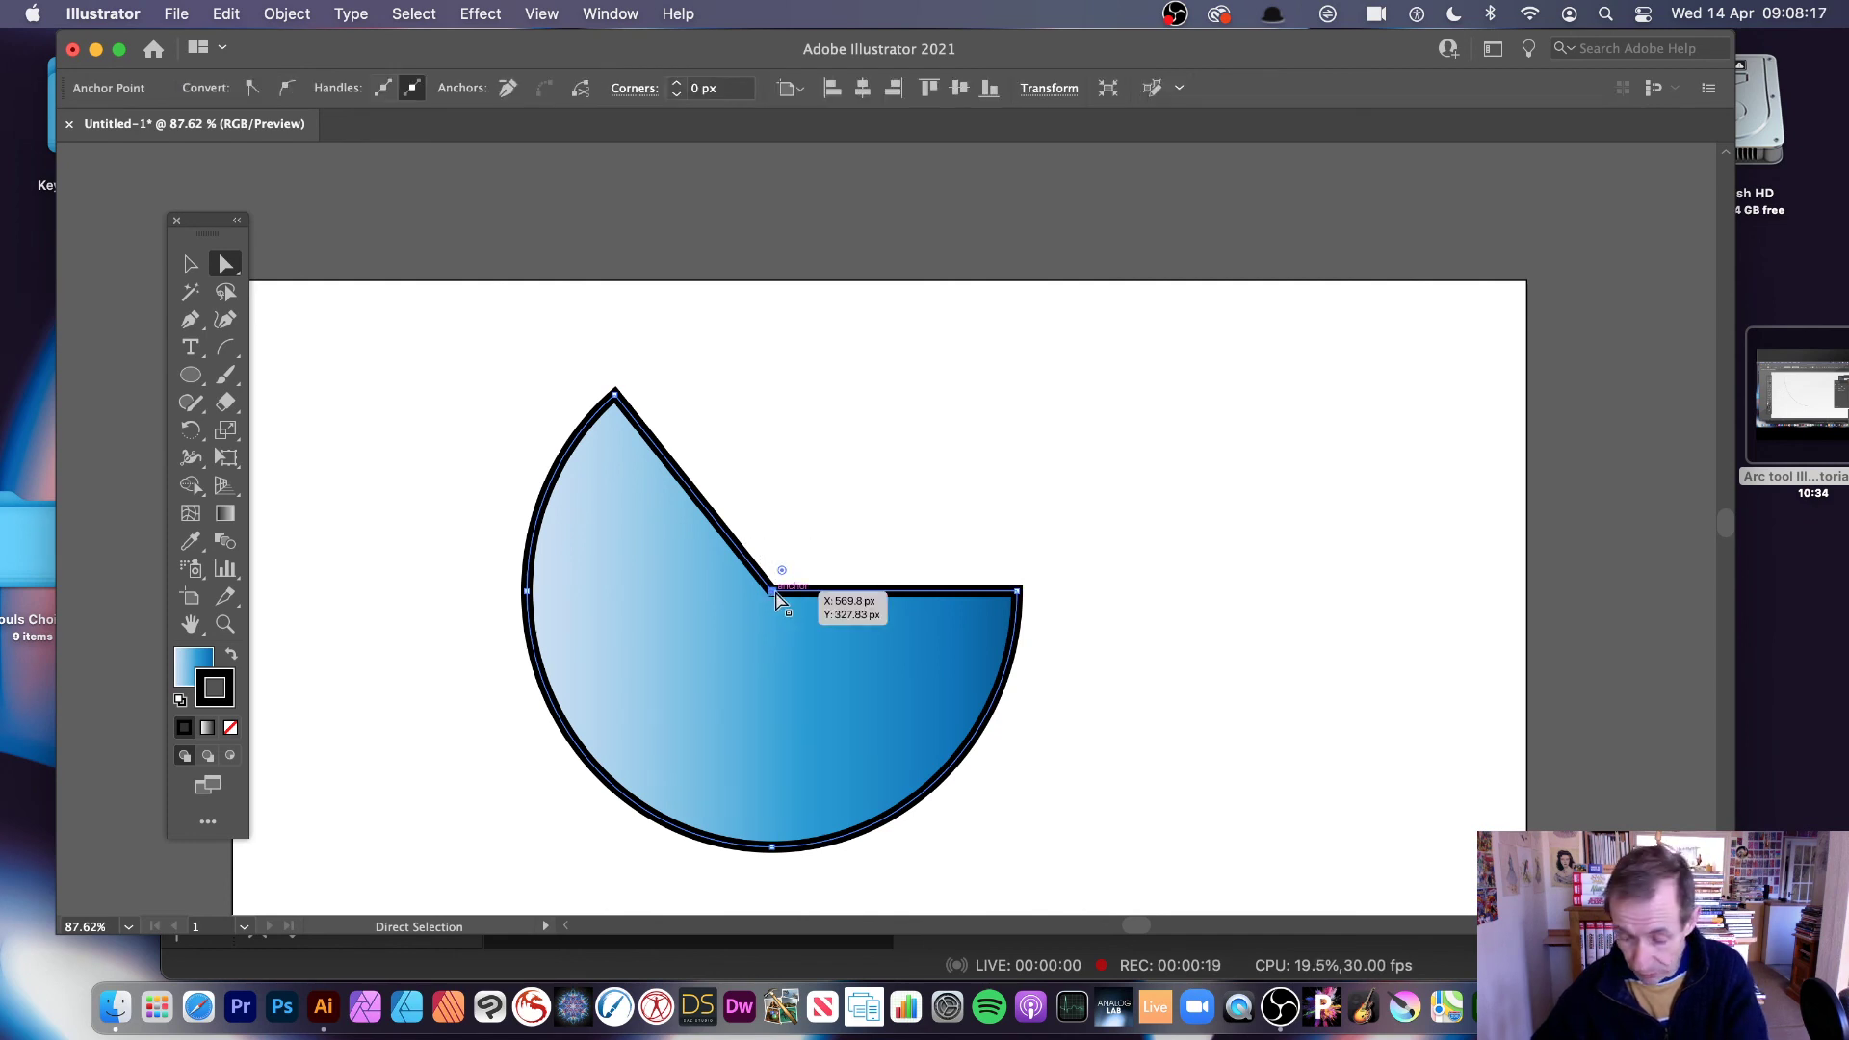
key(Delete)
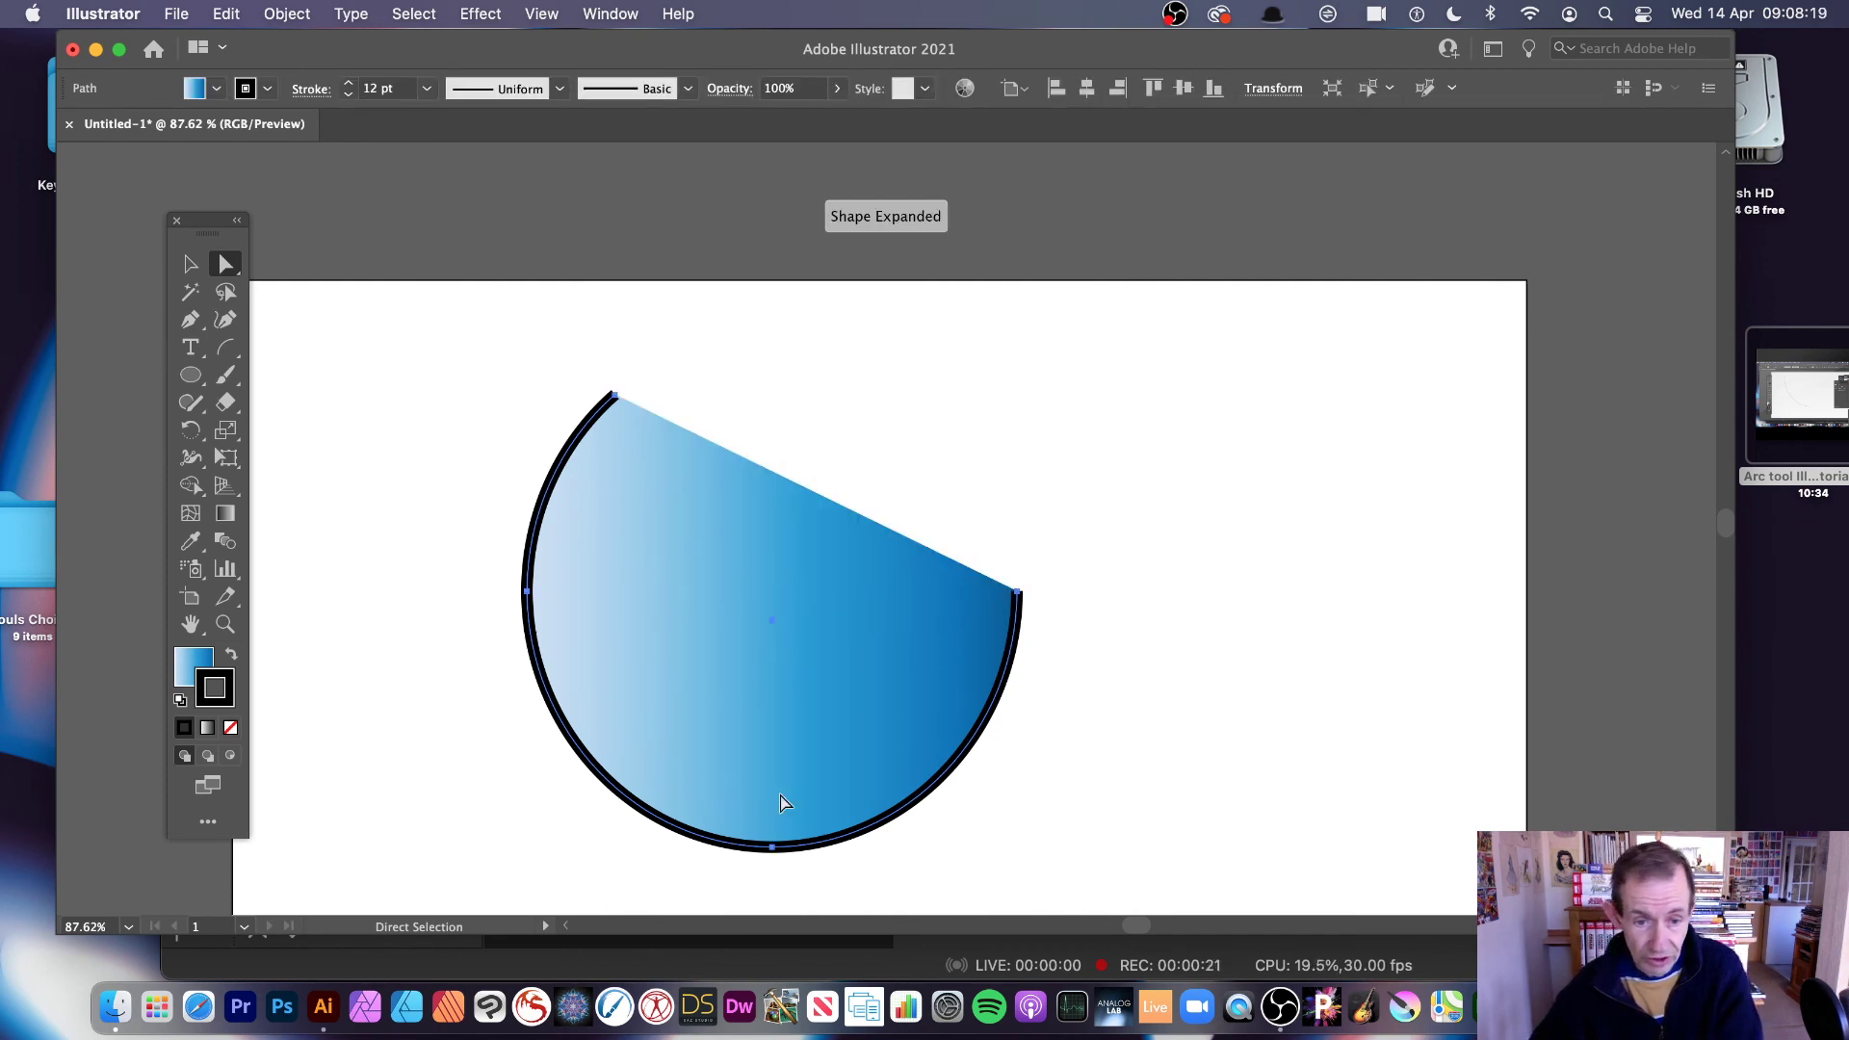
Step: Remove the open arc's gradient fill and colour its stroke dark green
click(190, 263)
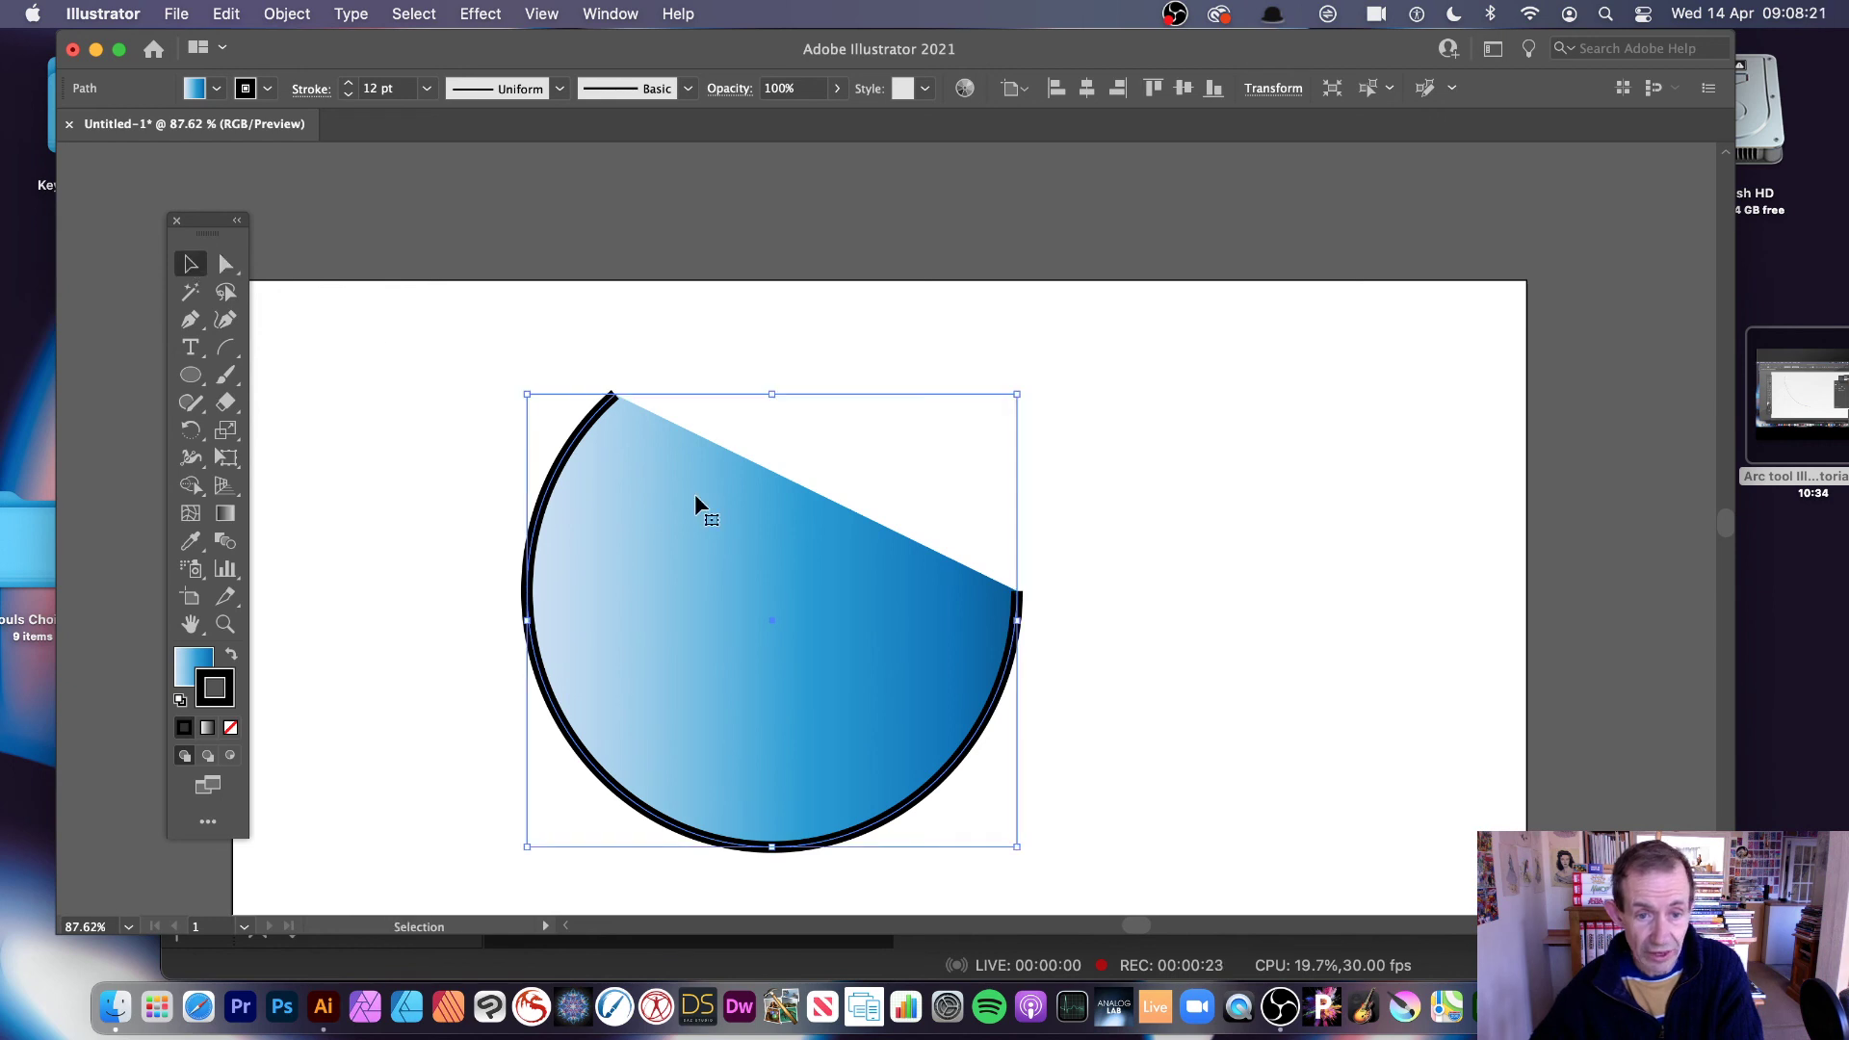
click(217, 87)
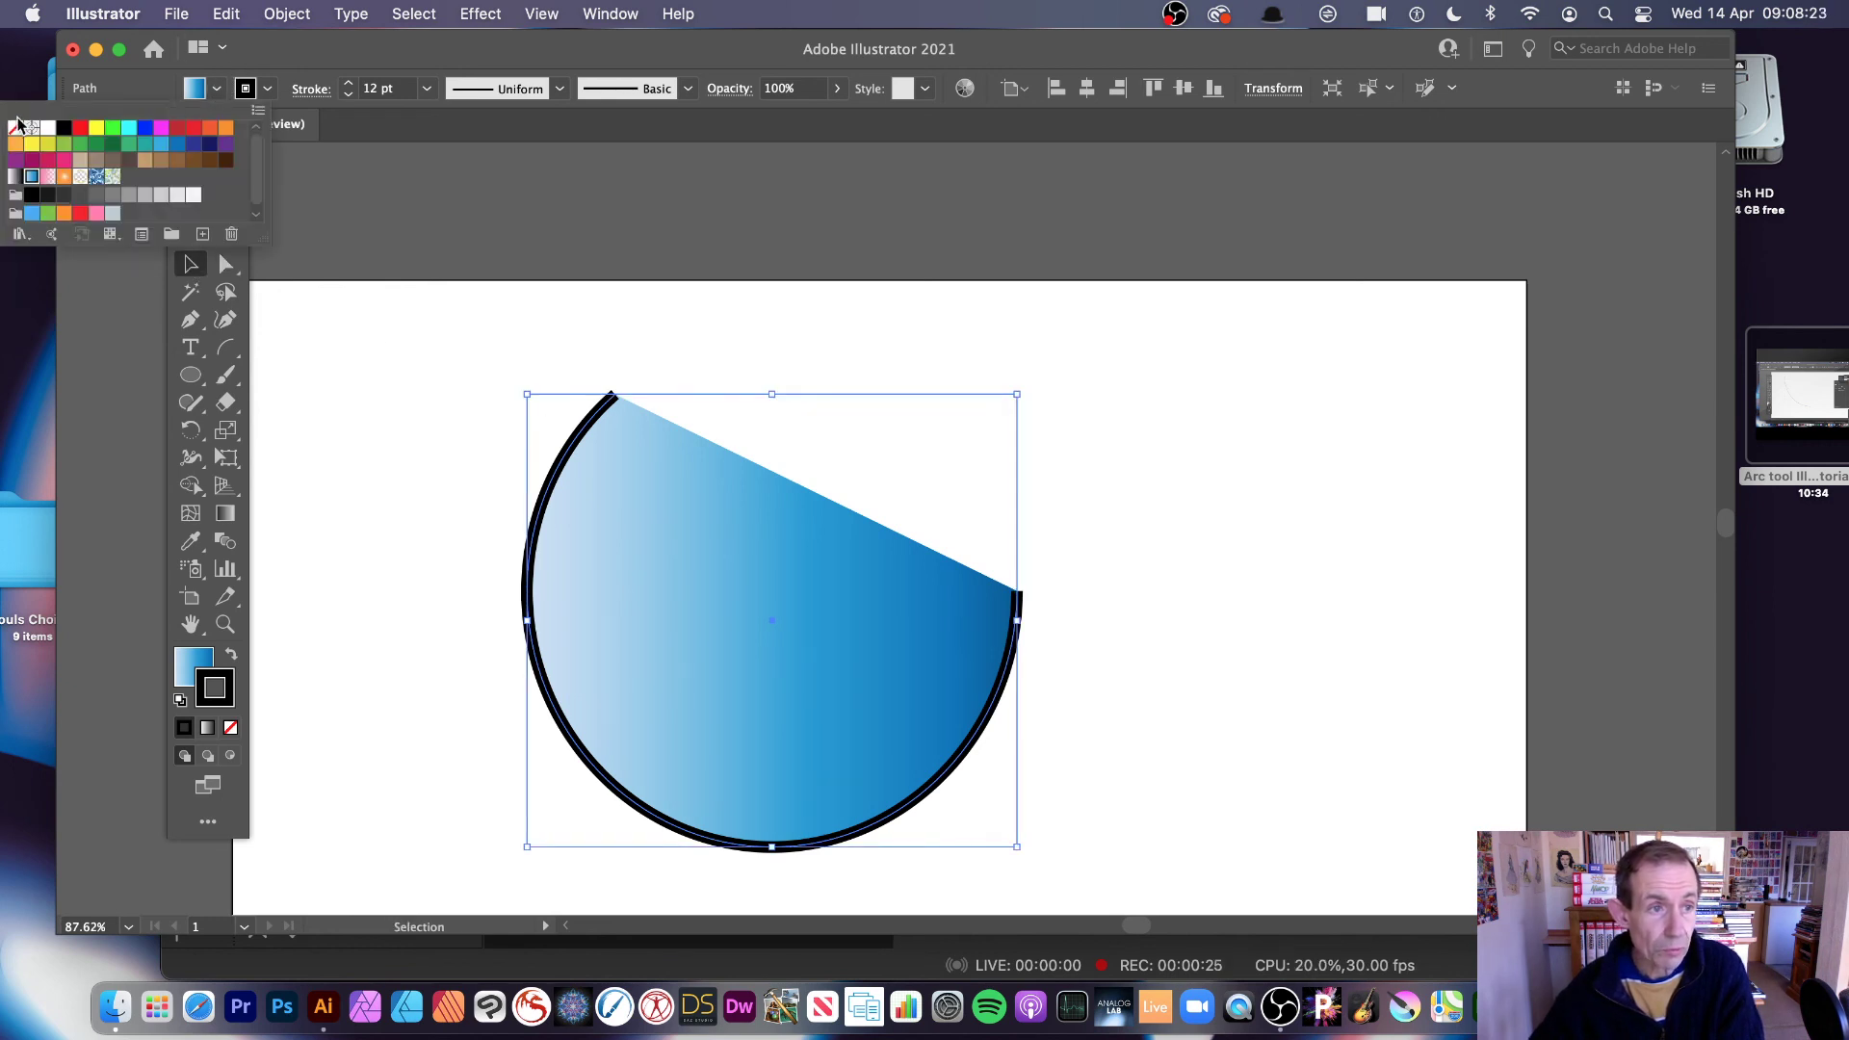
click(16, 127)
click(246, 88)
click(246, 87)
click(107, 141)
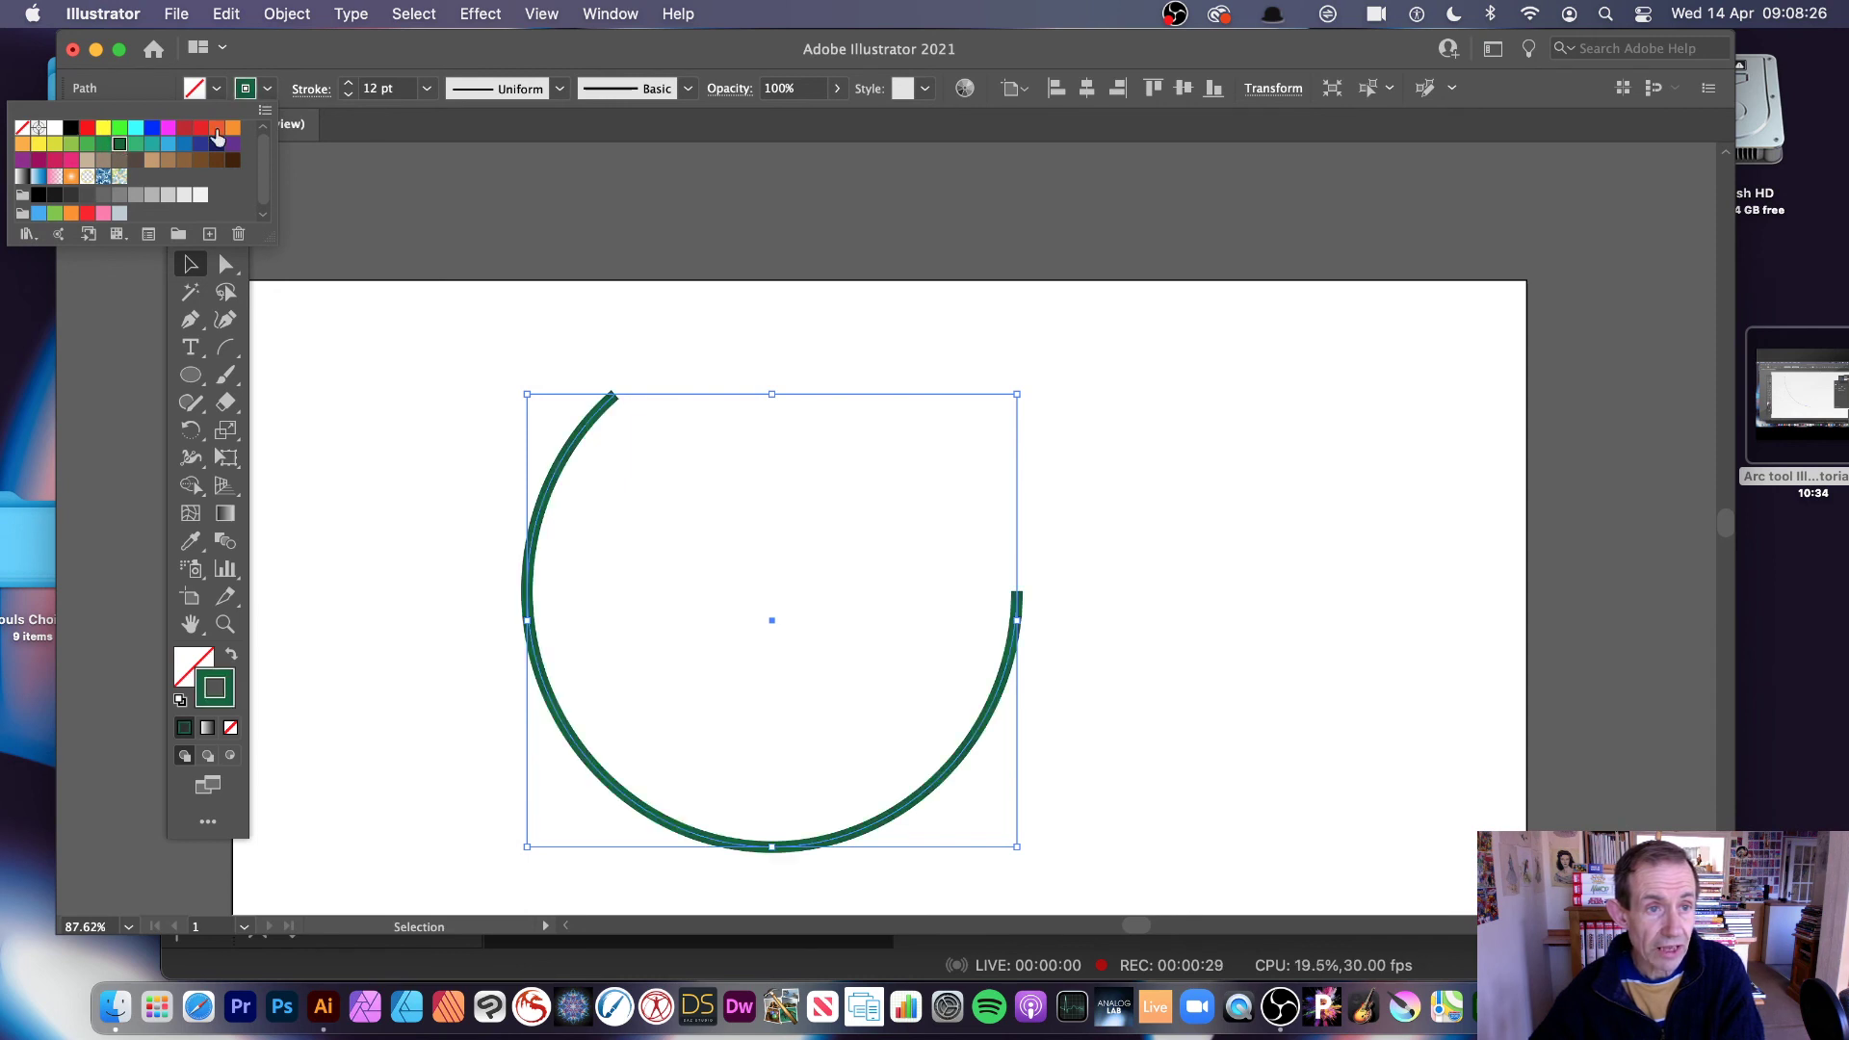
Step: Set the green arc's stroke weight to 40 pt and move the arc slightly up and to the right
click(427, 89)
click(426, 88)
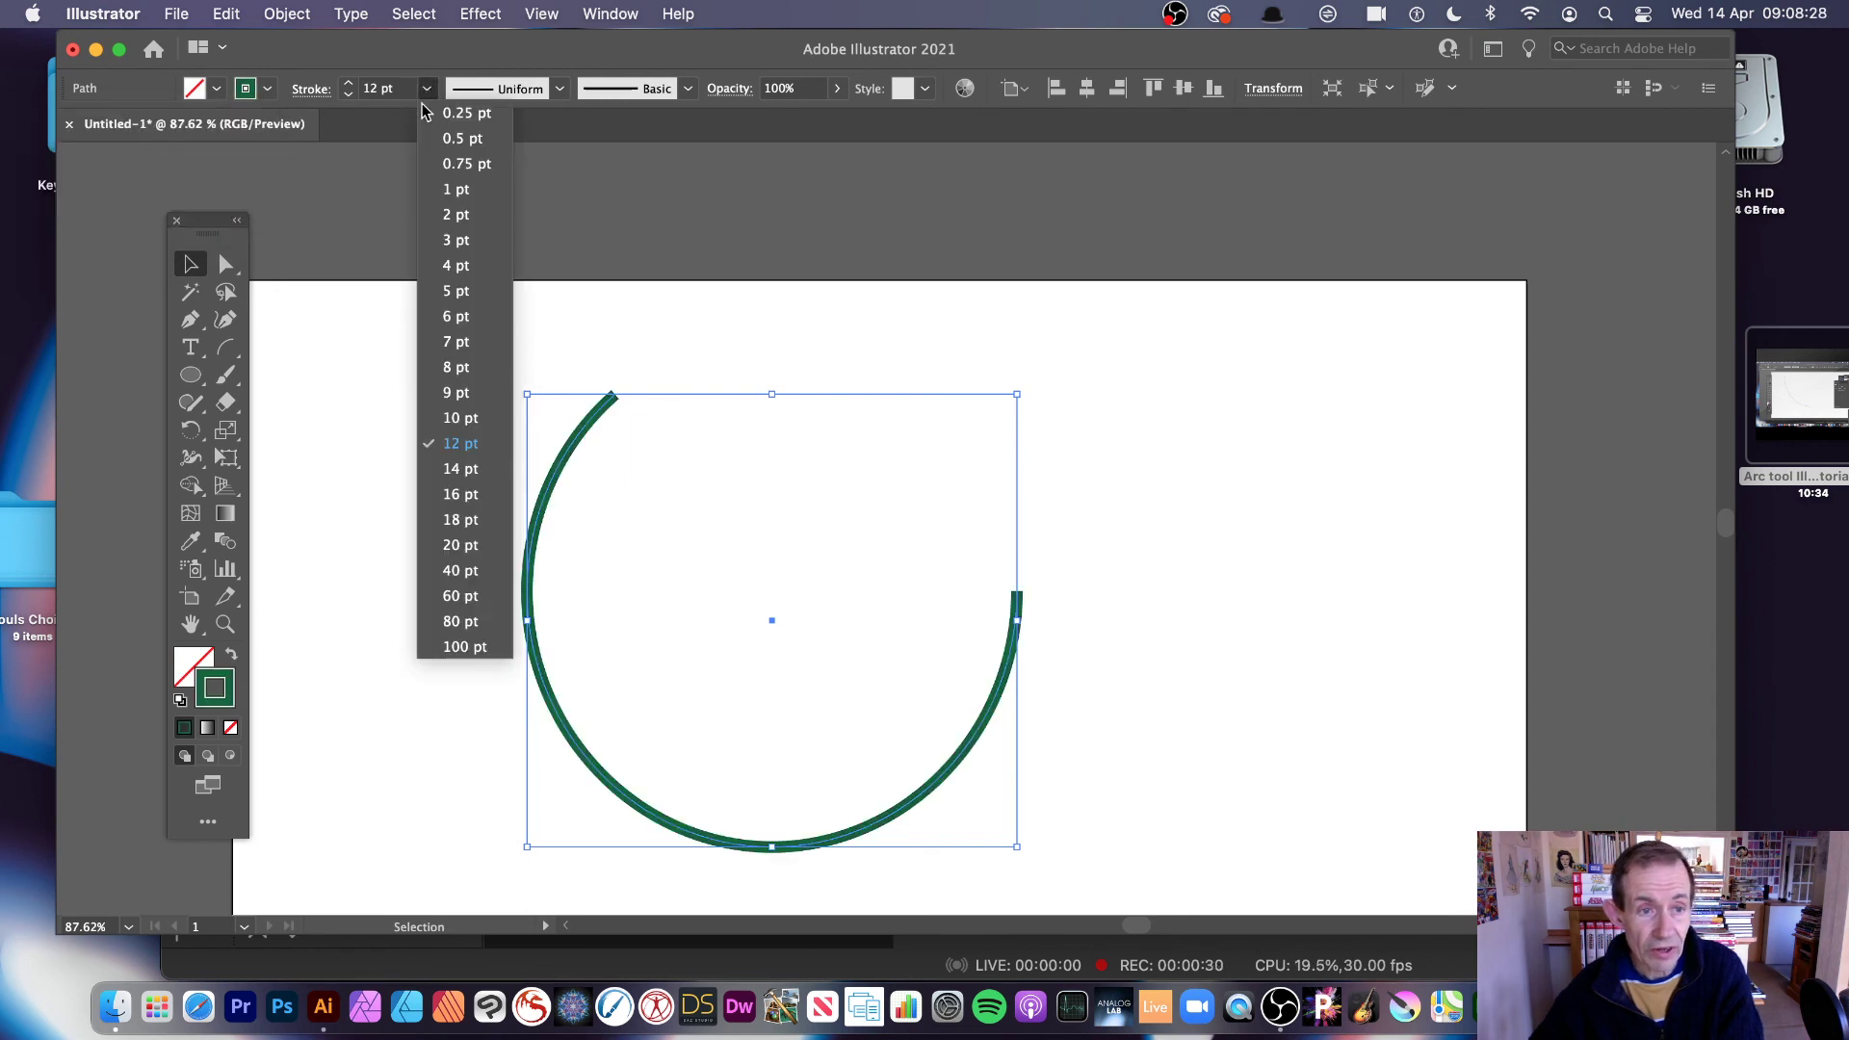
click(490, 570)
drag(560, 484, 609, 413)
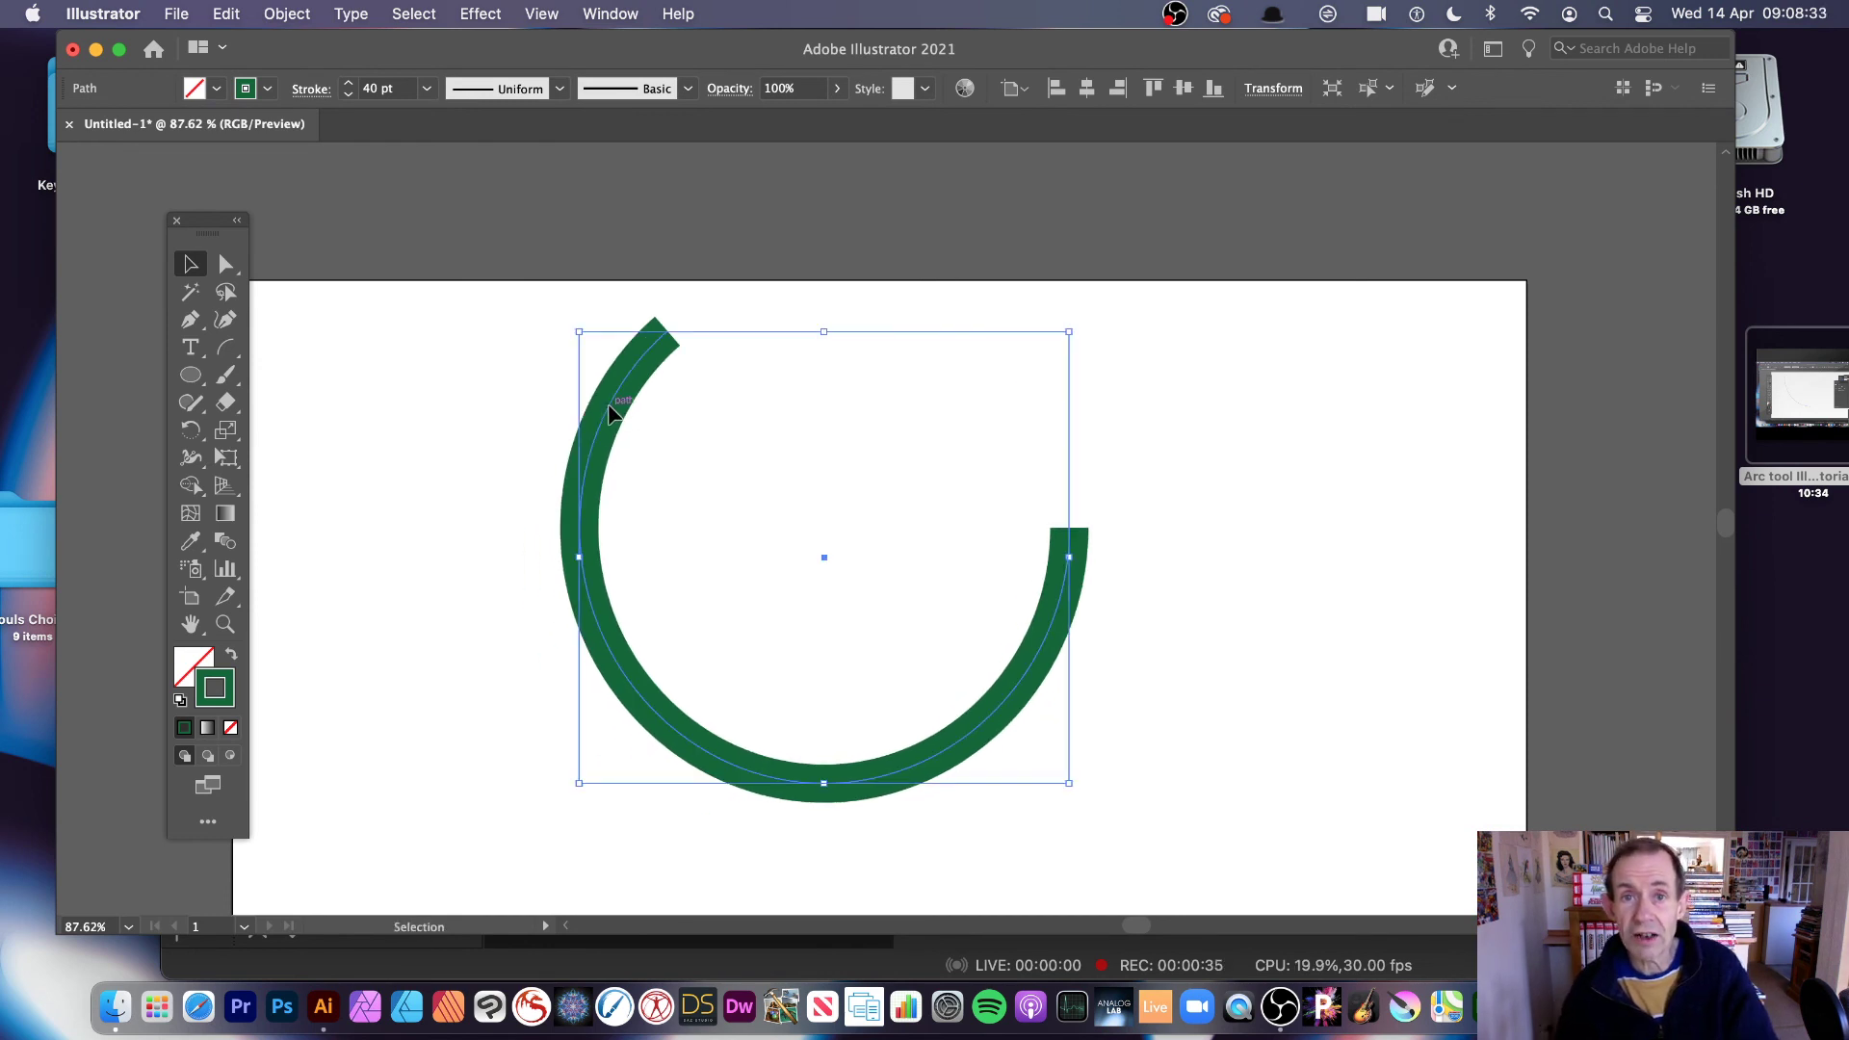